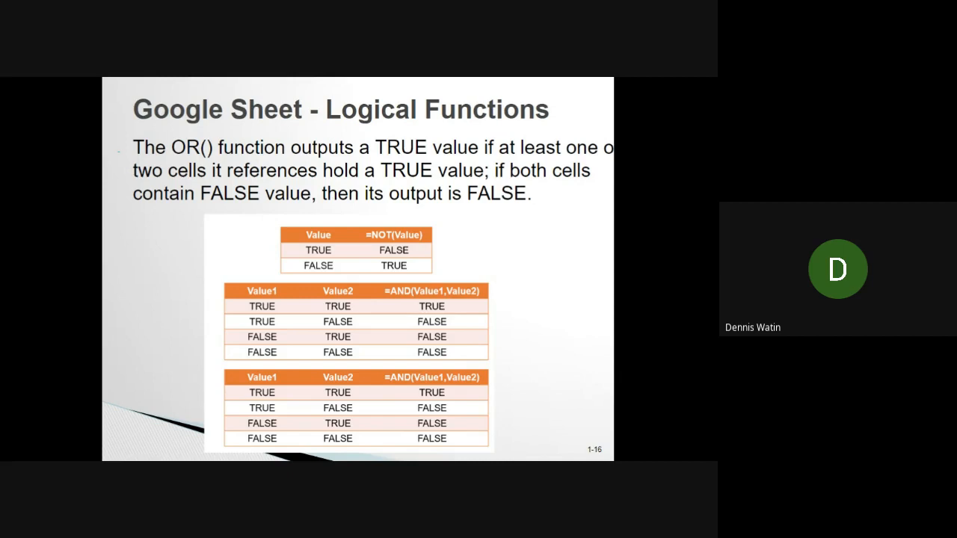
Switch to the Exercise-2-Week3 spreadsheet in Google Sheets and enter the header Value in B2, with TRUE in B3 and FALSE in B4
{"action": "key", "text": "alt+Tab"}
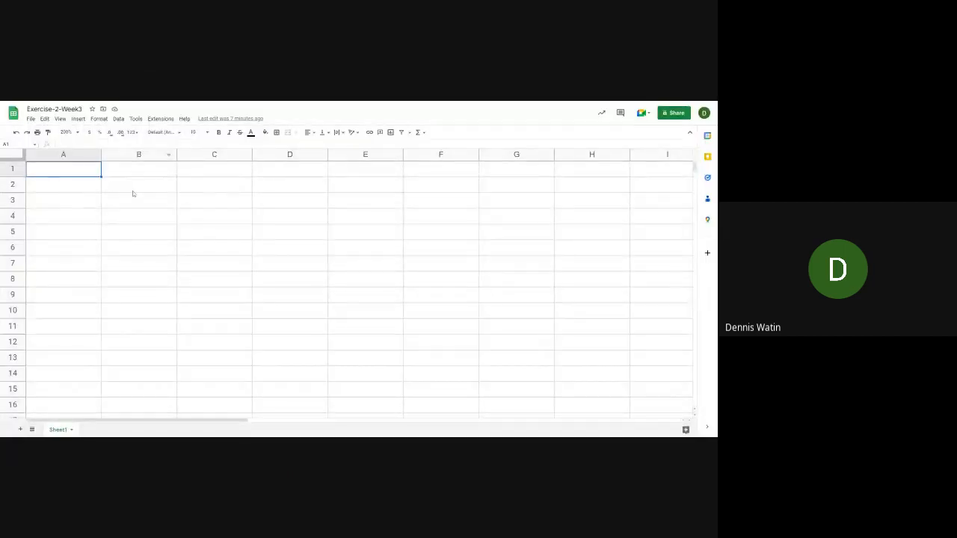
{"action": "left_click", "coordinate": [132, 190]}
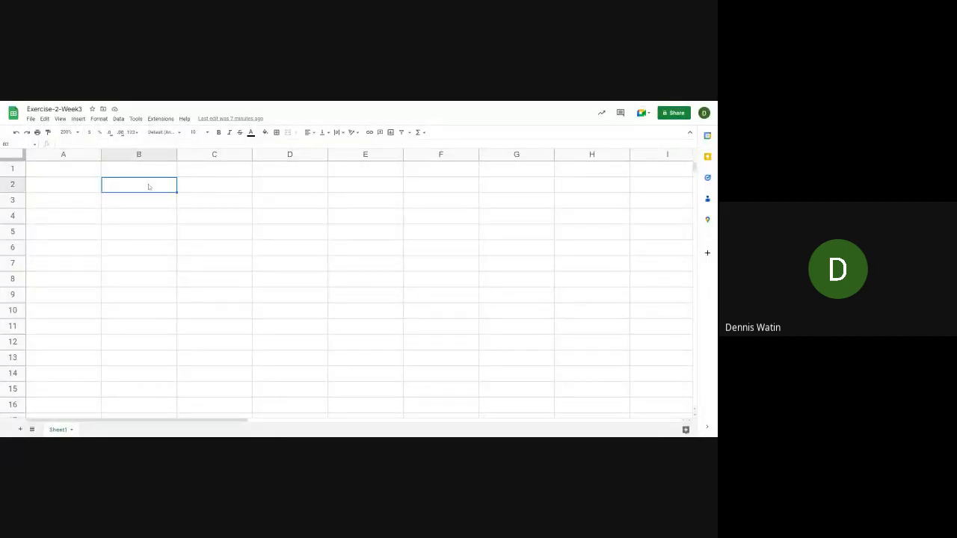
{"action": "type", "text": "Value"}
{"action": "key", "text": "Tab"}
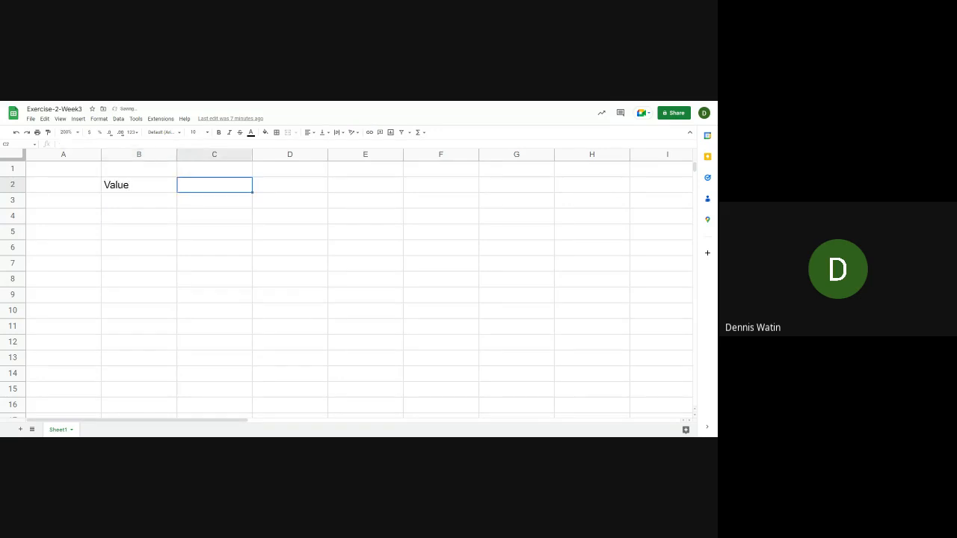
{"action": "key", "text": "Down"}
{"action": "key", "text": "Left"}
{"action": "type", "text": "True"}
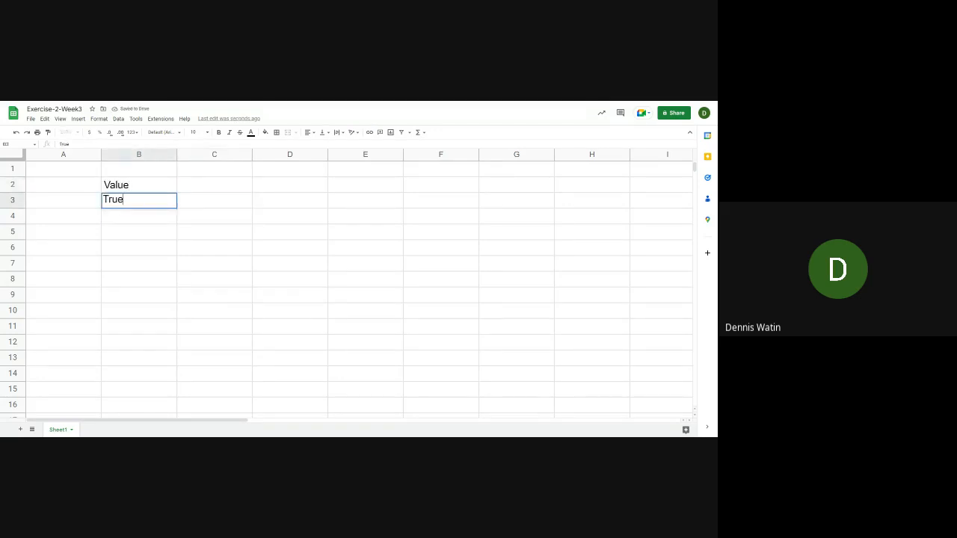
{"action": "key", "text": "Return"}
{"action": "type", "text": "False"}
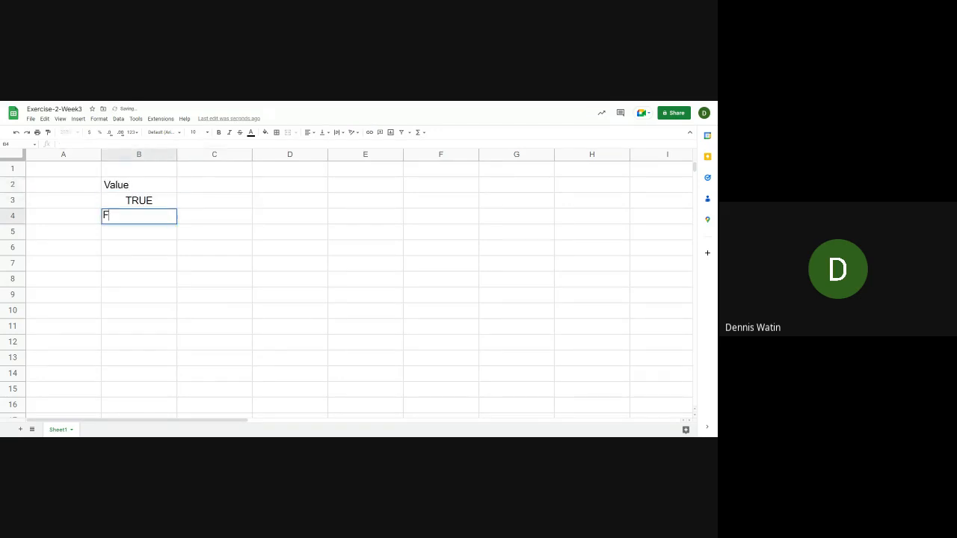
{"action": "key", "text": "Up"}
{"action": "key", "text": "Up"}
{"action": "key", "text": "Up"}
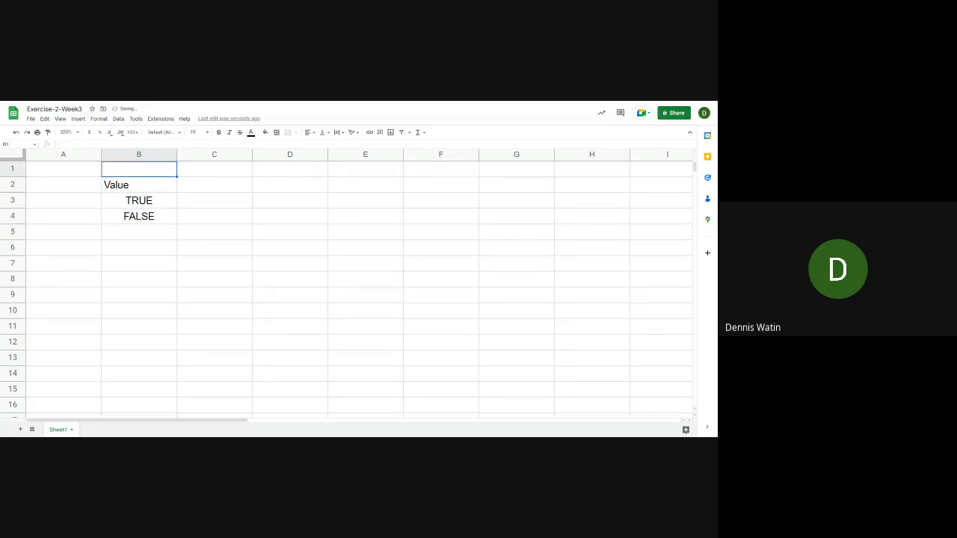
Enter the title "Using NOT Function:" in cell A1 above the Value table
{"action": "key", "text": "Left"}
{"action": "type", "text": "Using Not"}
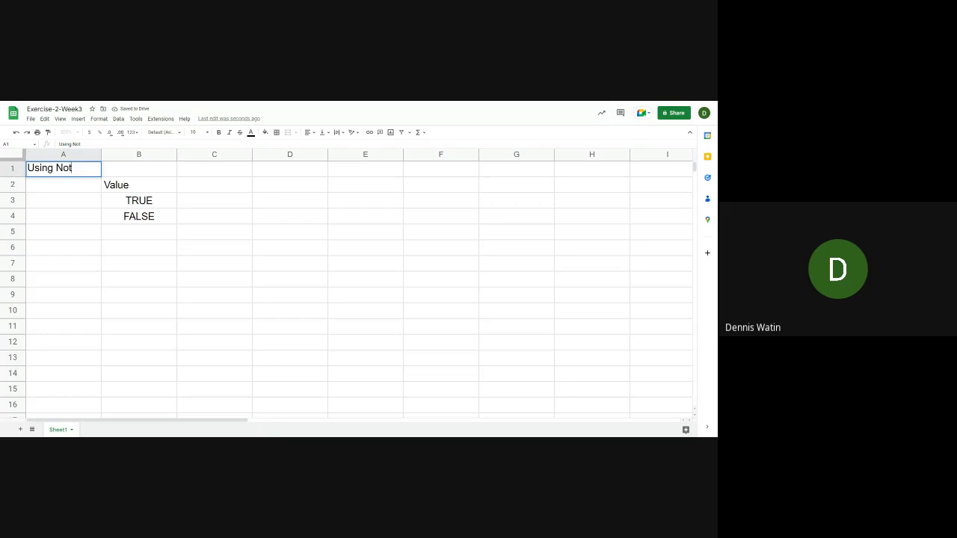
{"action": "key", "text": "BackSpace"}
{"action": "key", "text": "BackSpace"}
{"action": "type", "text": "OT Function"}
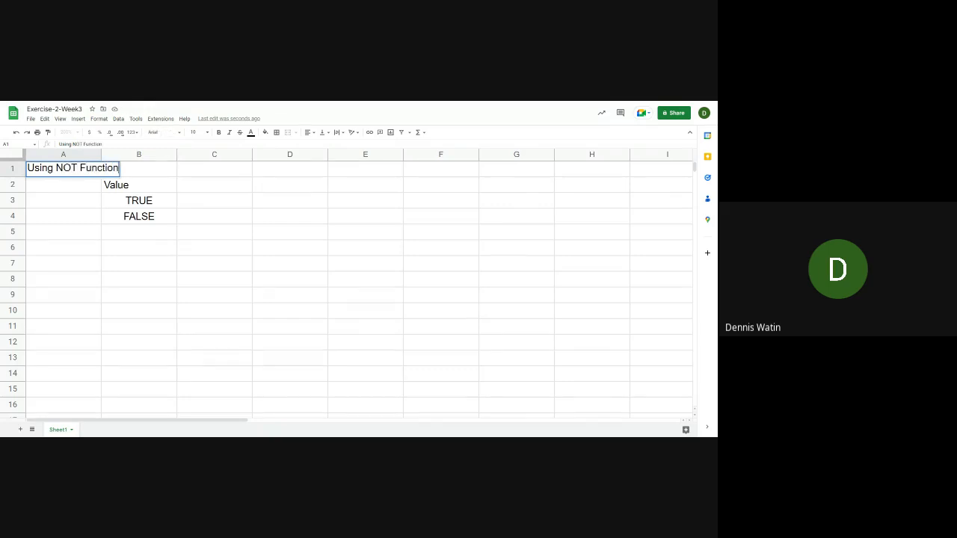
{"action": "type", "text": ":"}
{"action": "key", "text": "Return"}
Enter the formula =NOT(B3) in cell C3, beside the first logical value
{"action": "key", "text": "Right"}
{"action": "key", "text": "Right"}
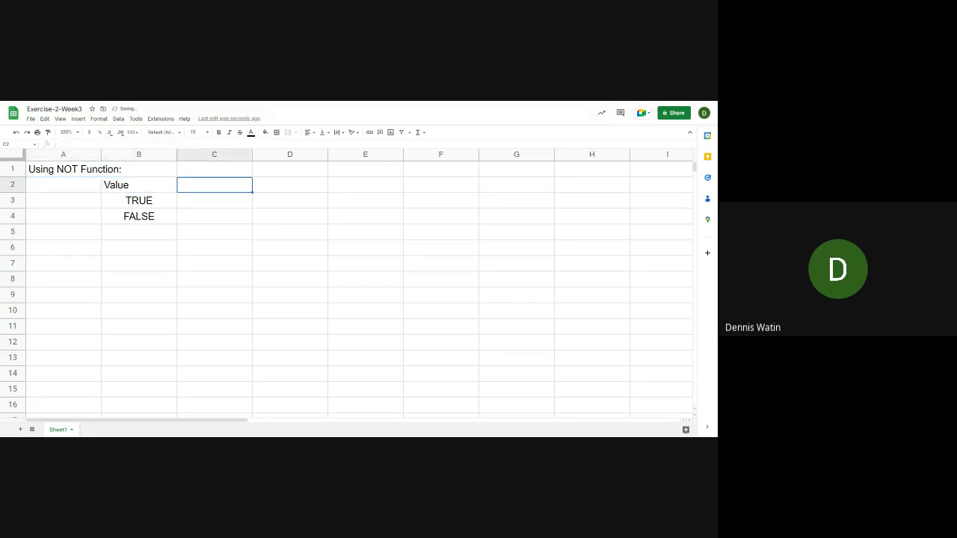
{"action": "key", "text": "Down"}
{"action": "type", "text": "="}
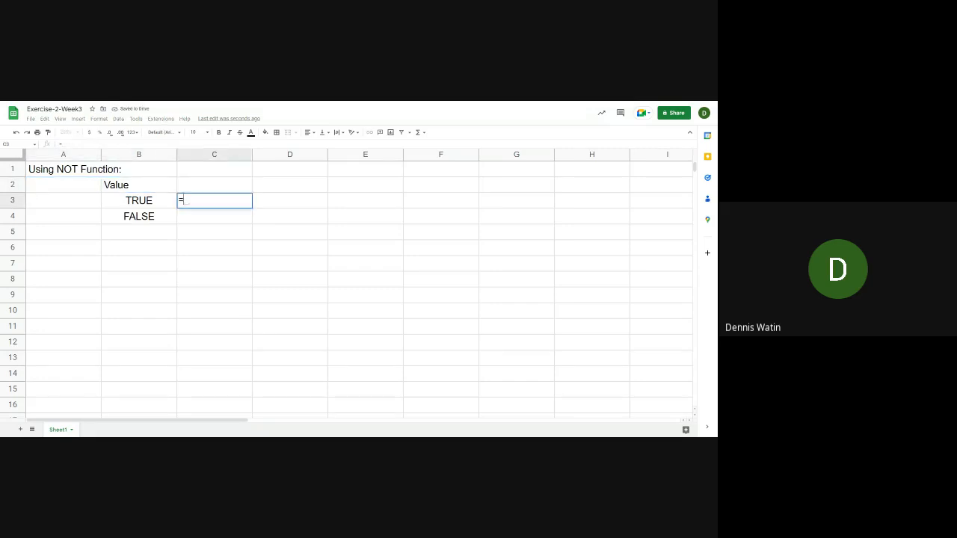
{"action": "type", "text": "NOT"}
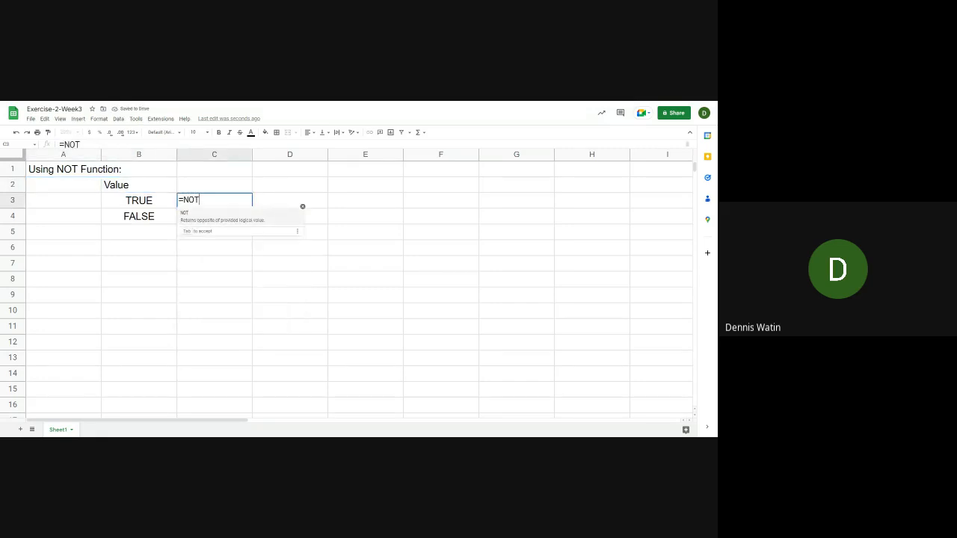
{"action": "type", "text": "("}
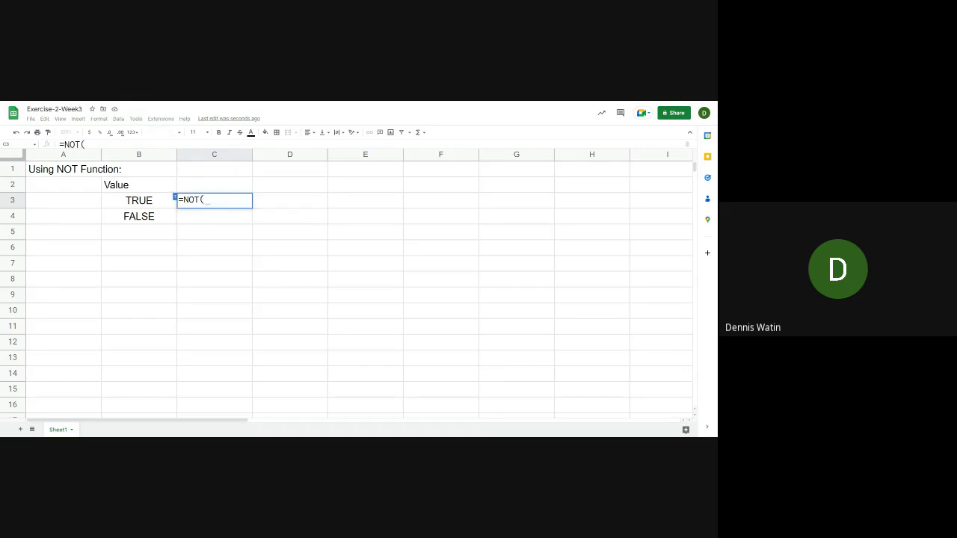
{"action": "key", "text": "Left"}
{"action": "type", "text": ")"}
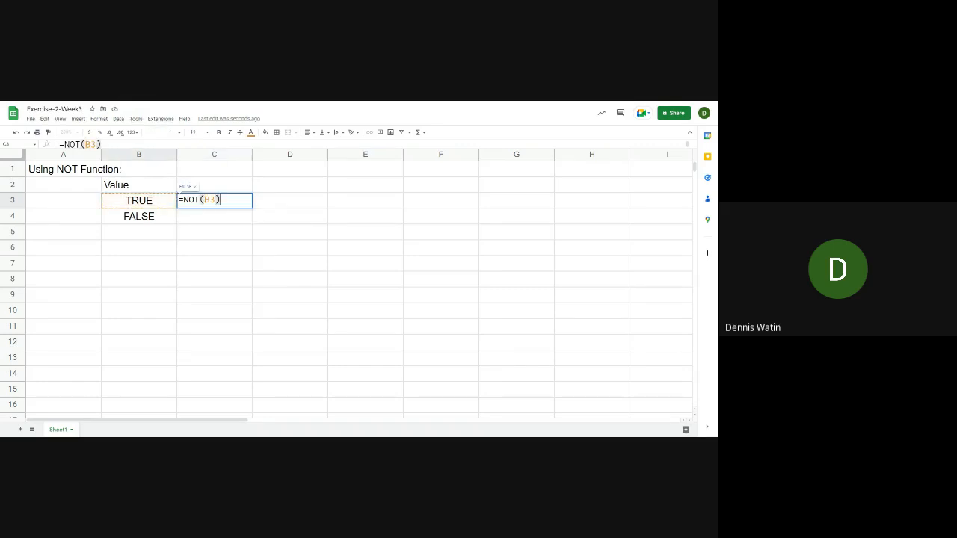
{"action": "key", "text": "Return"}
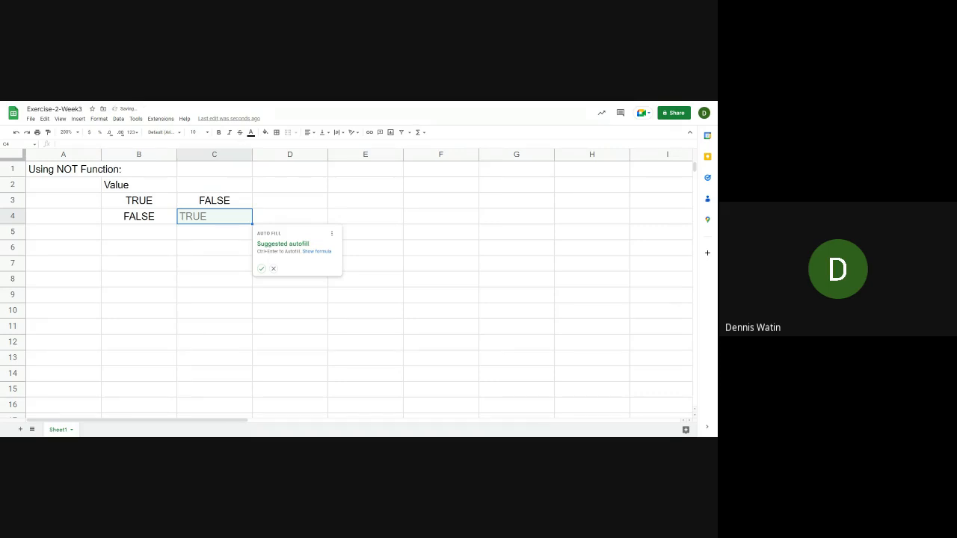
Enter the formula =NOT(B4) in cell C4, beside the second logical value
{"action": "type", "text": "="}
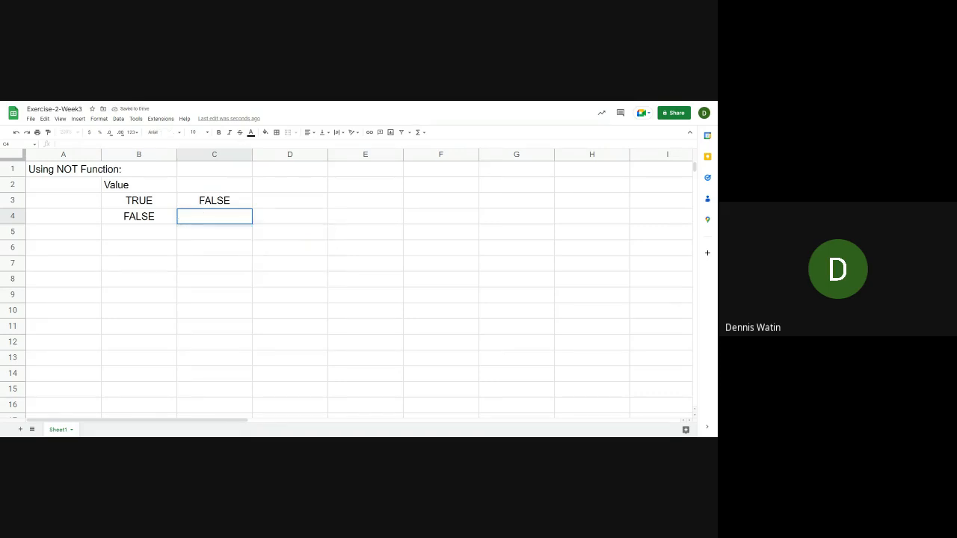
{"action": "type", "text": "NOT"}
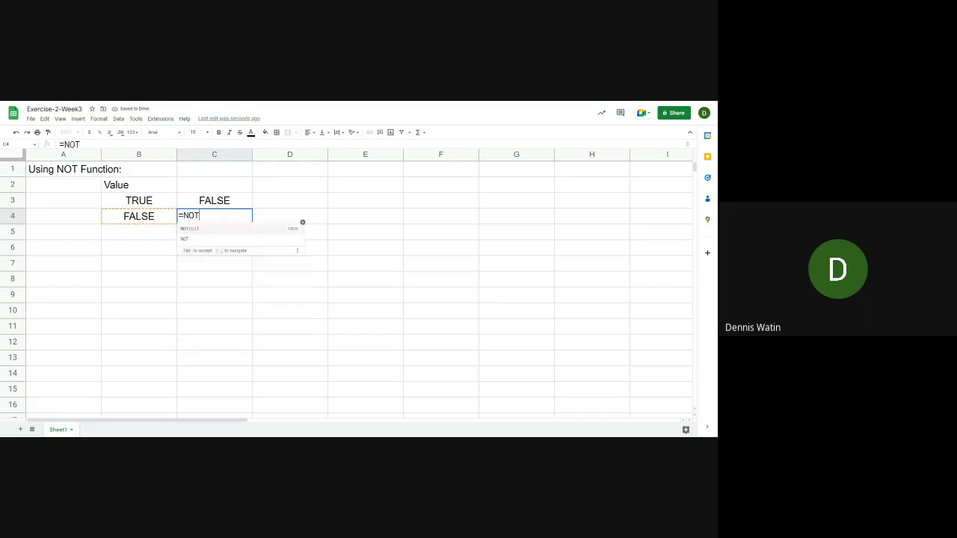
{"action": "type", "text": "(B4"}
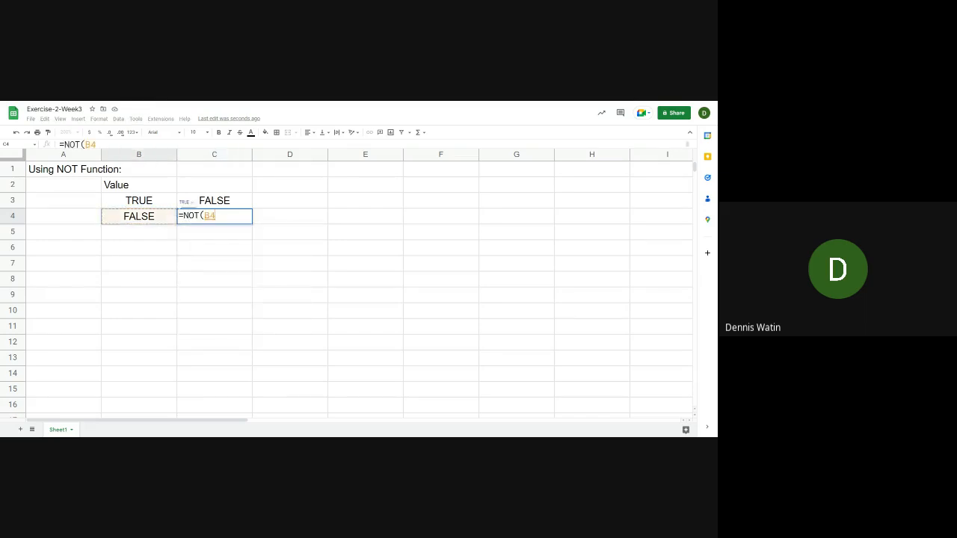
{"action": "type", "text": ")"}
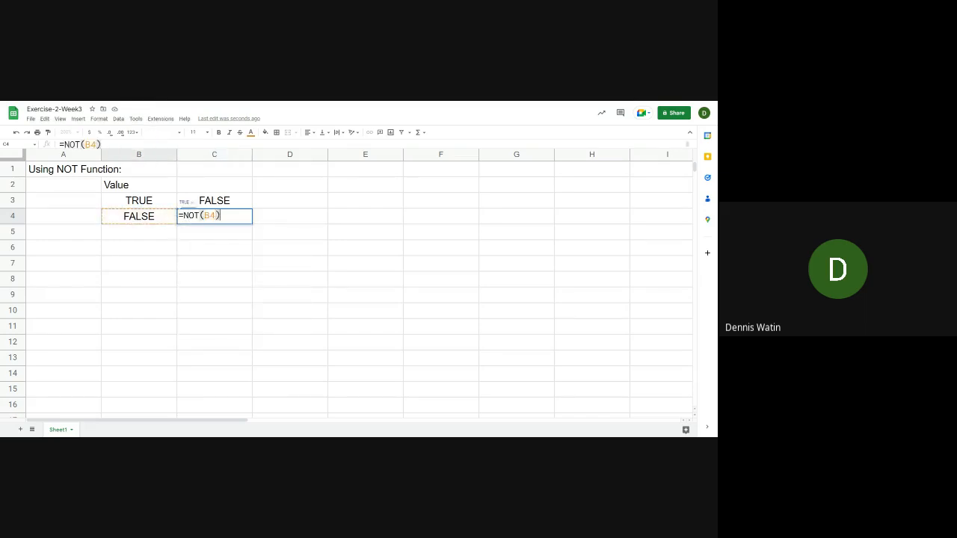
{"action": "key", "text": "Return"}
{"action": "key", "text": "Up"}
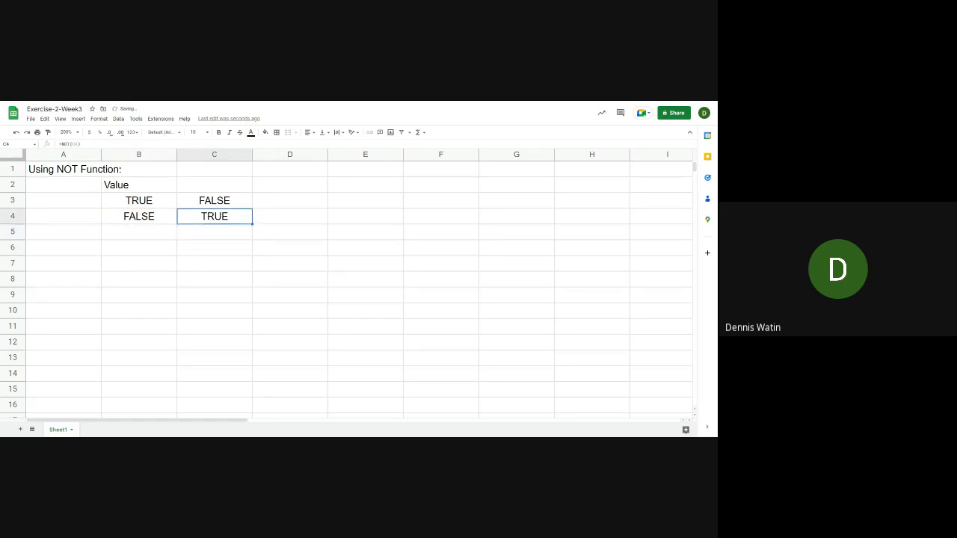
{"action": "key", "text": "Up"}
Start a second table below the NOT example with the headers Value1 in B6 and Value2 in C6
{"action": "key", "text": "Down"}
{"action": "key", "text": "Down"}
{"action": "key", "text": "Left"}
{"action": "key", "text": "Left"}
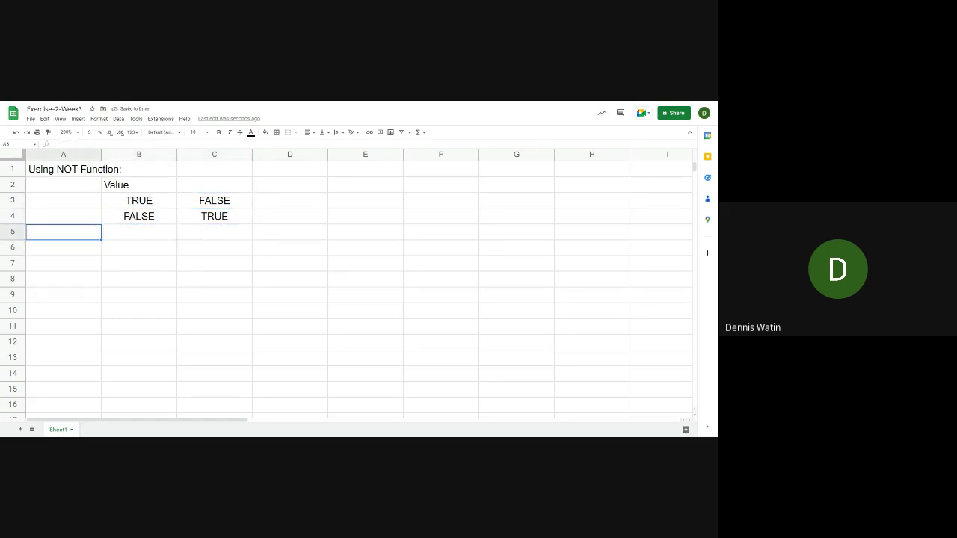
{"action": "key", "text": "Down"}
{"action": "key", "text": "Right"}
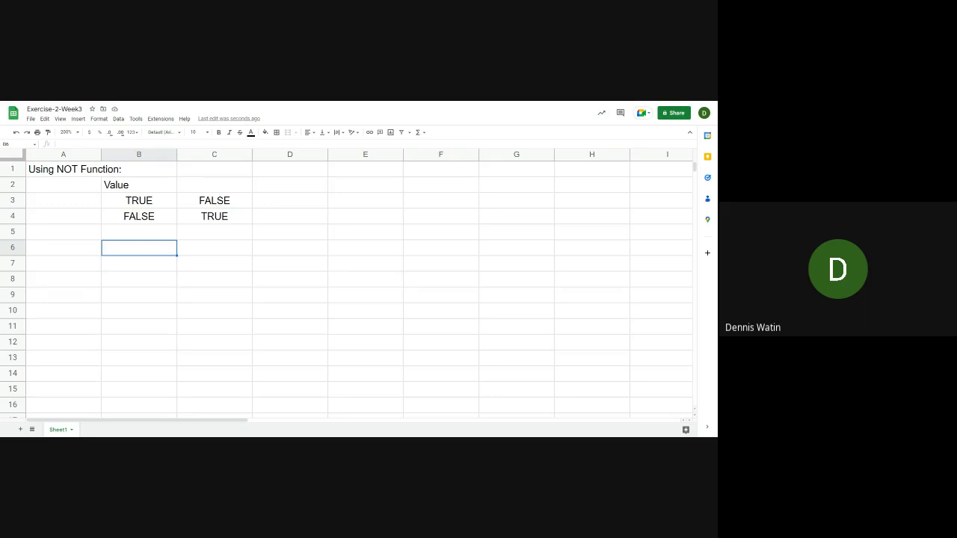
{"action": "key", "text": "alt+Tab"}
{"action": "type", "text": "Value"}
{"action": "key", "text": "Tab"}
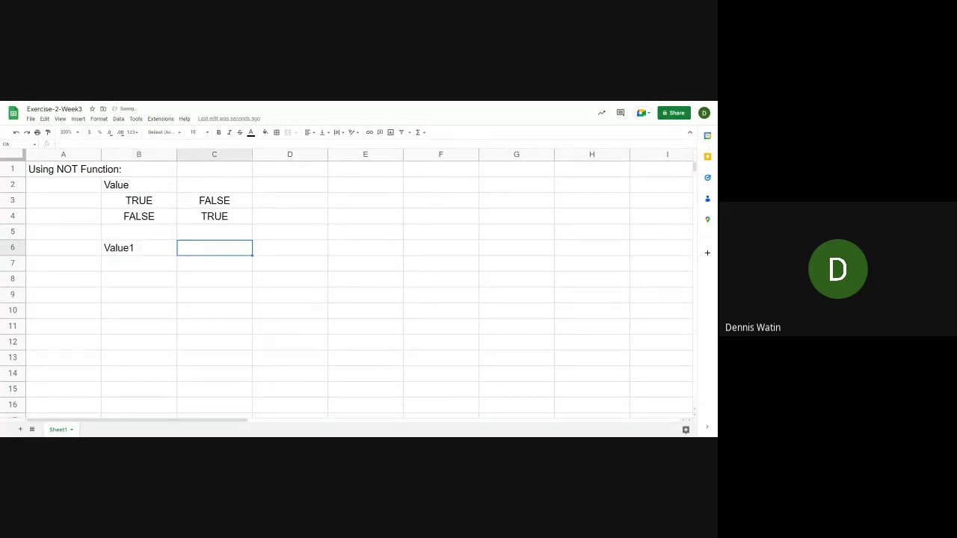
{"action": "type", "text": "Value2"}
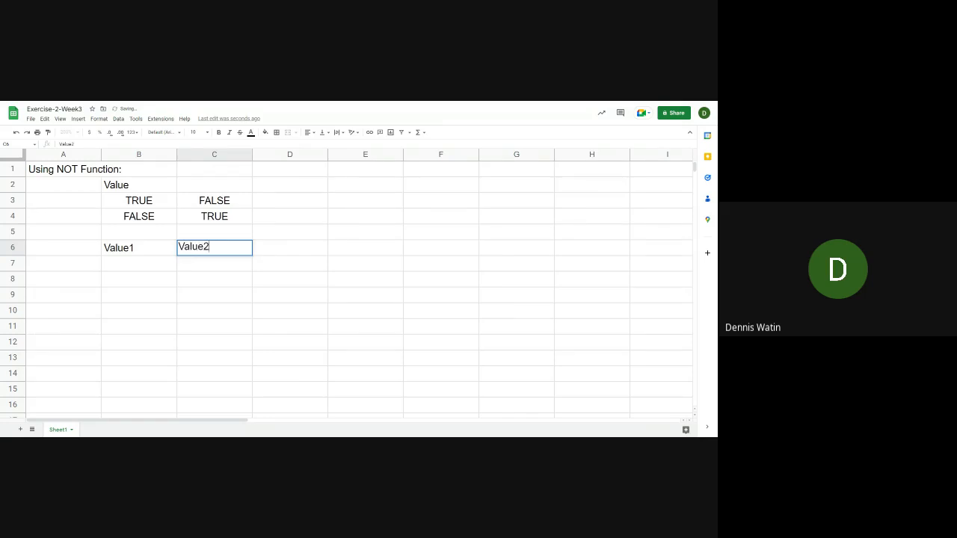
{"action": "key", "text": "Return"}
Fill the Value1 column from B7 to B10 with TRUE, TRUE, FALSE and FALSE
{"action": "type", "text": "TRUE"}
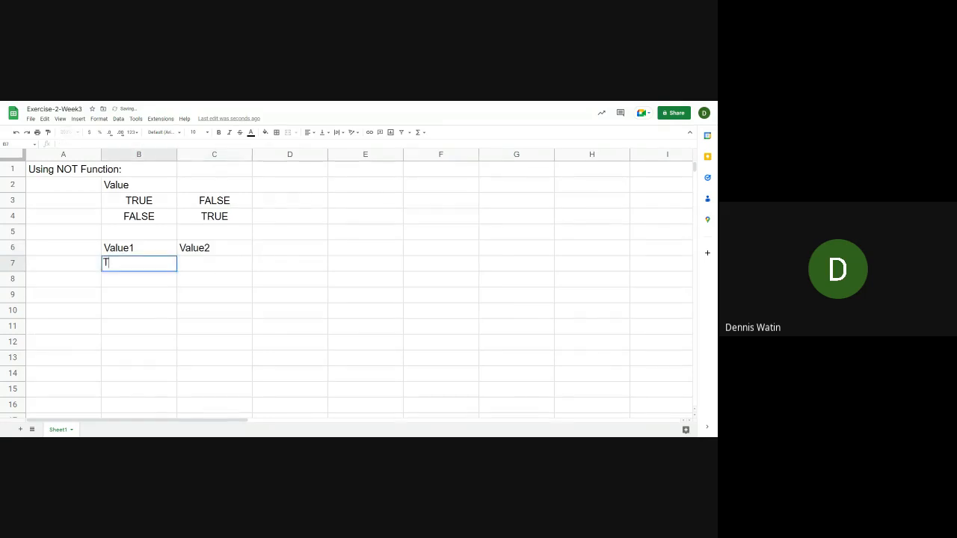
{"action": "key", "text": "Return"}
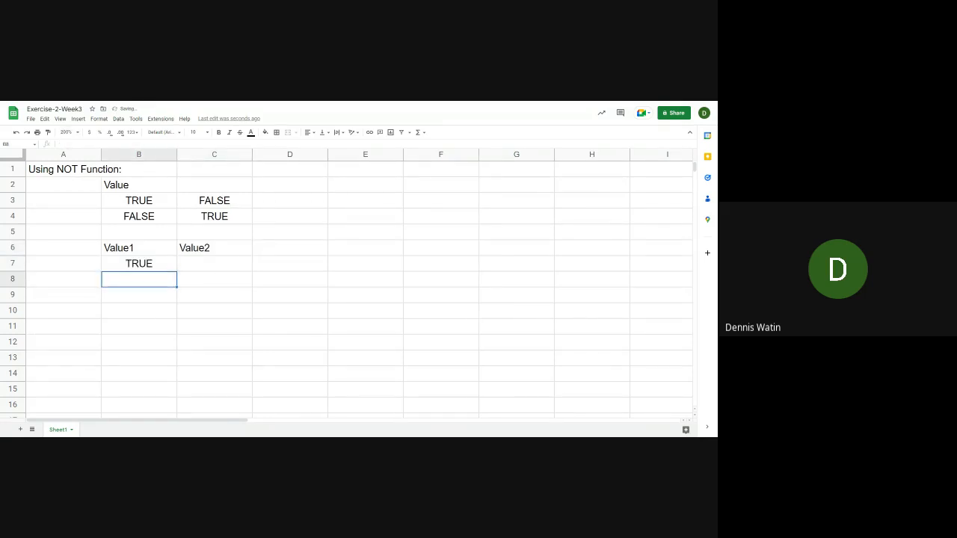
{"action": "type", "text": "TRUE"}
{"action": "key", "text": "Return"}
{"action": "type", "text": "FAL"}
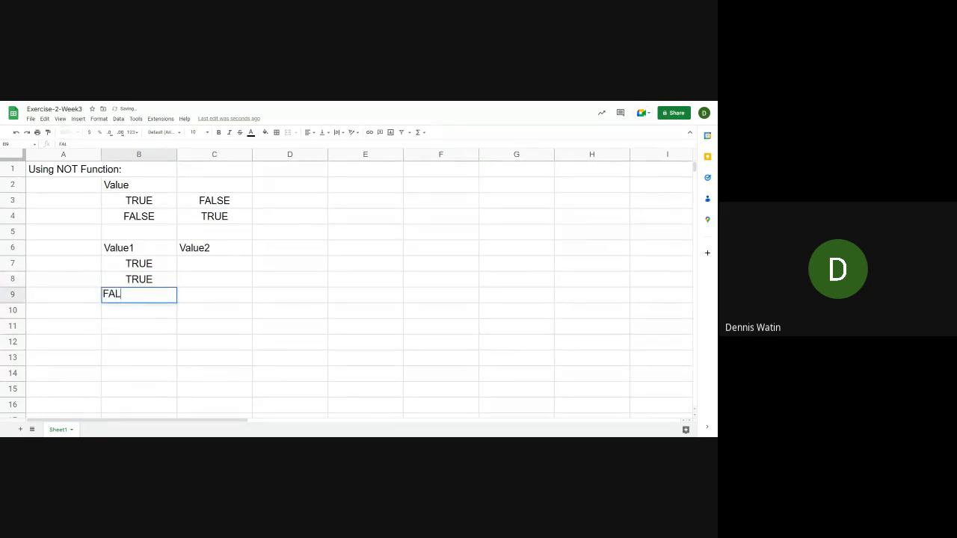
{"action": "type", "text": "SE"}
{"action": "key", "text": "Return"}
{"action": "type", "text": "FAL"}
{"action": "key", "text": "Return"}
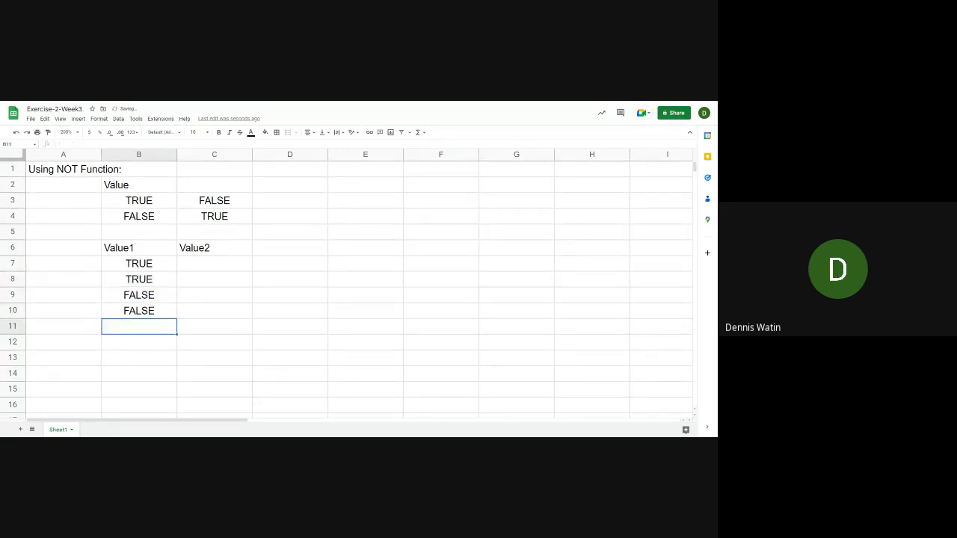
Fill the Value2 column from C7 to C10 with TRUE, FALSE, TRUE and FALSE
{"action": "key", "text": "Up"}
{"action": "key", "text": "Up"}
{"action": "key", "text": "Up"}
{"action": "key", "text": "Up"}
{"action": "key", "text": "Right"}
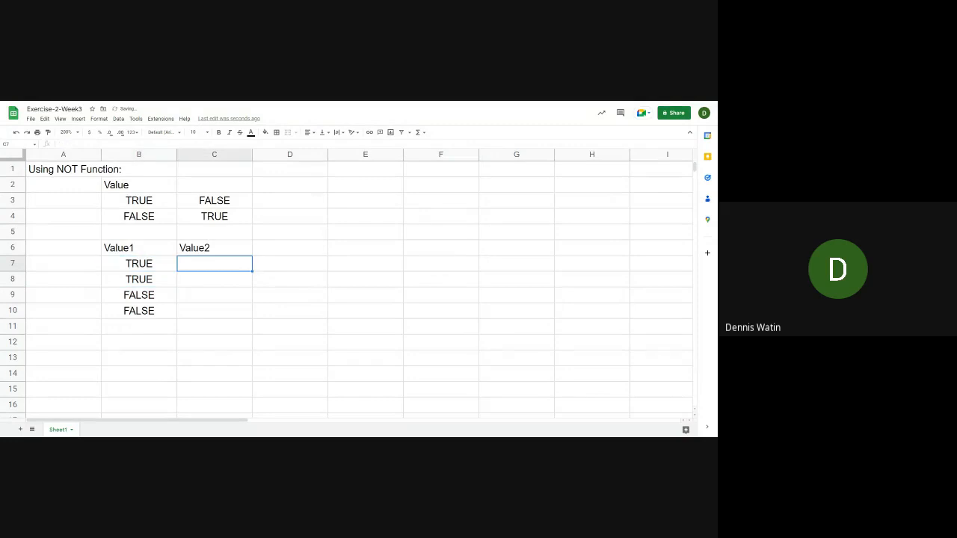
{"action": "type", "text": "TRUE"}
{"action": "key", "text": "Return"}
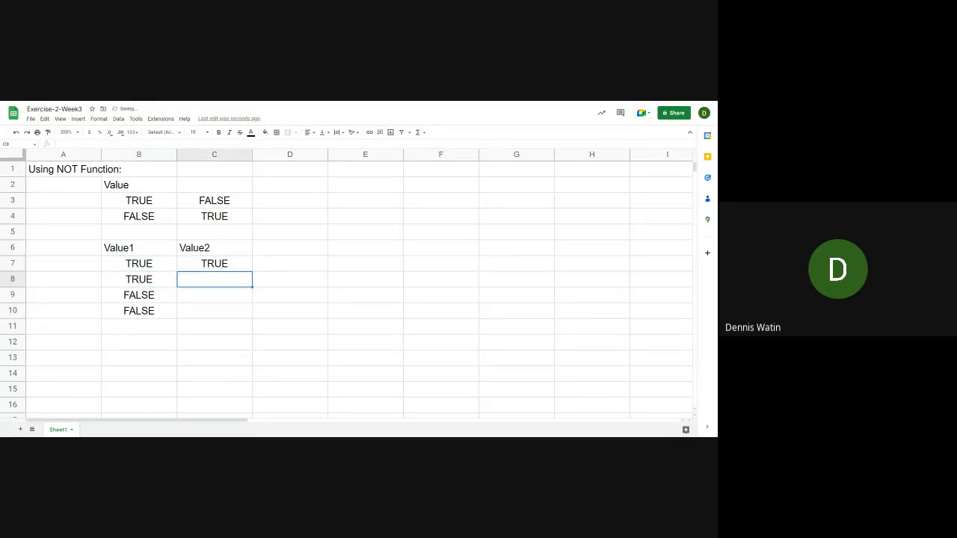
{"action": "type", "text": "T"}
{"action": "key", "text": "BackSpace"}
{"action": "key", "text": "BackSpace"}
{"action": "type", "text": "FALSE"}
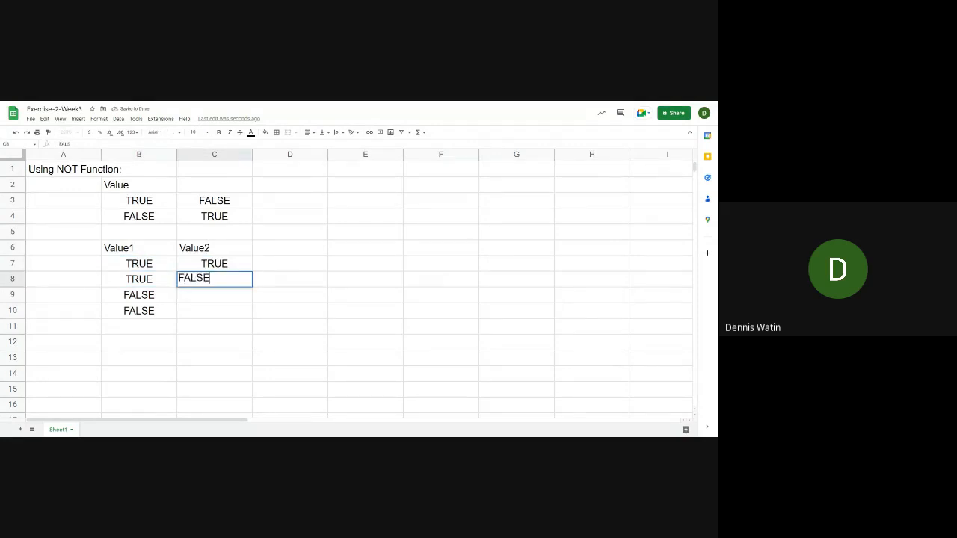
{"action": "key", "text": "Return"}
{"action": "type", "text": "TRUE"}
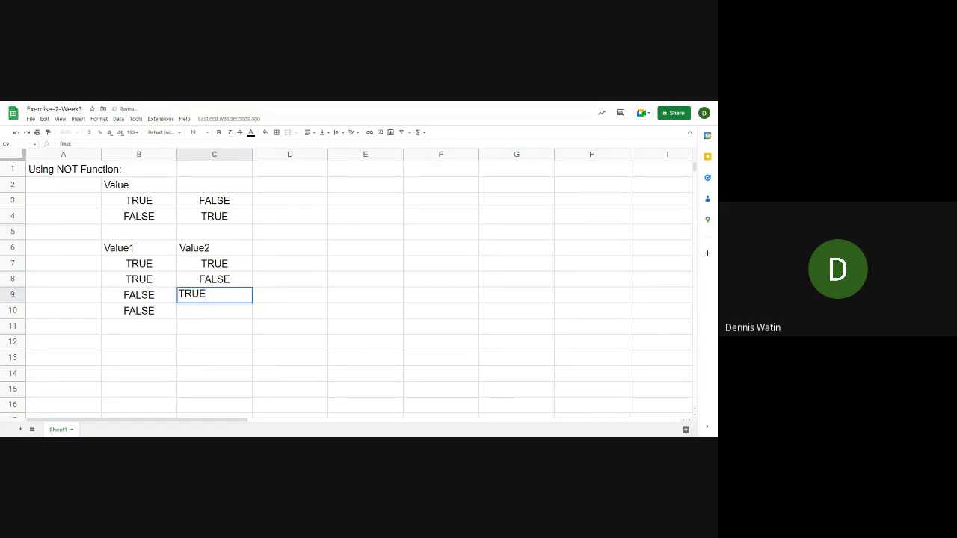
{"action": "key", "text": "Return"}
{"action": "type", "text": "FA"}
{"action": "key", "text": "Tab"}
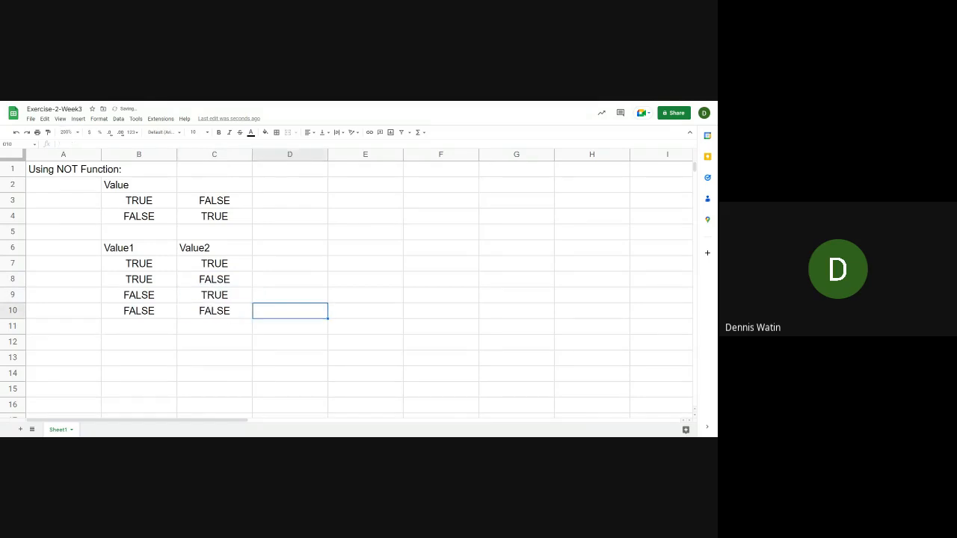
Enter the header "AND Function" in D6, next to the Value2 header
{"action": "key", "text": "Up"}
{"action": "key", "text": "Up"}
{"action": "key", "text": "Up"}
{"action": "key", "text": "Up"}
{"action": "key", "text": "Up"}
{"action": "key", "text": "Down"}
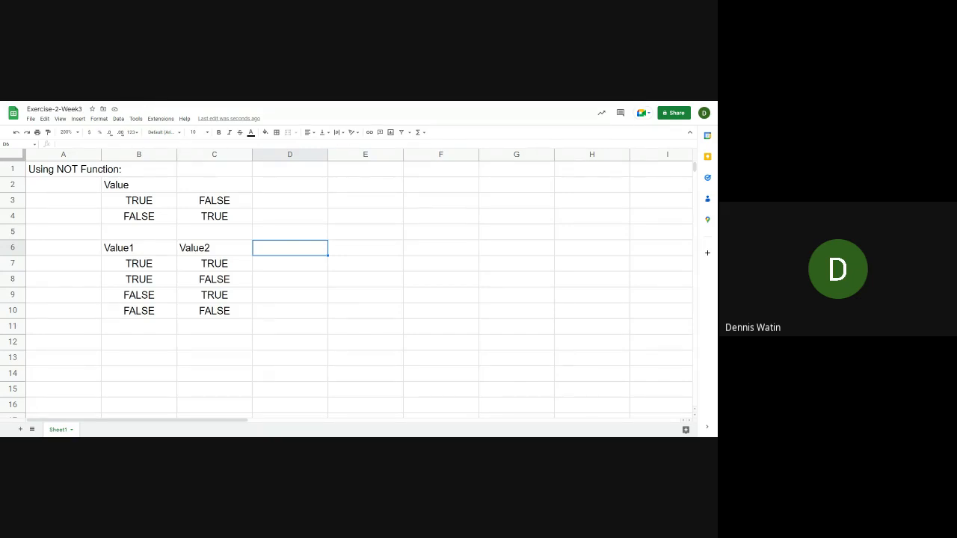
{"action": "key", "text": "Up"}
{"action": "key", "text": "Down"}
{"action": "type", "text": "AND F"}
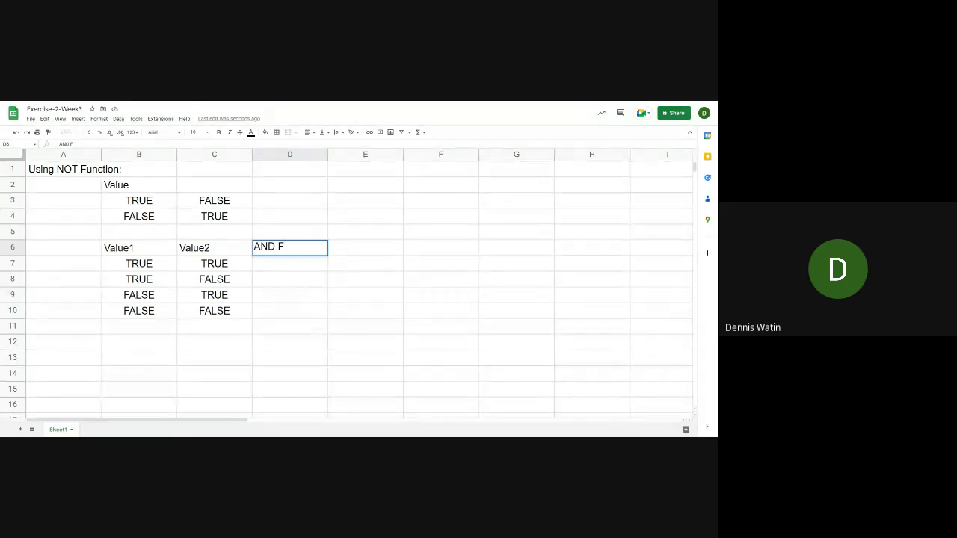
{"action": "type", "text": "U"}
{"action": "key", "text": "BackSpace"}
{"action": "type", "text": "unction"}
{"action": "key", "text": "Return"}
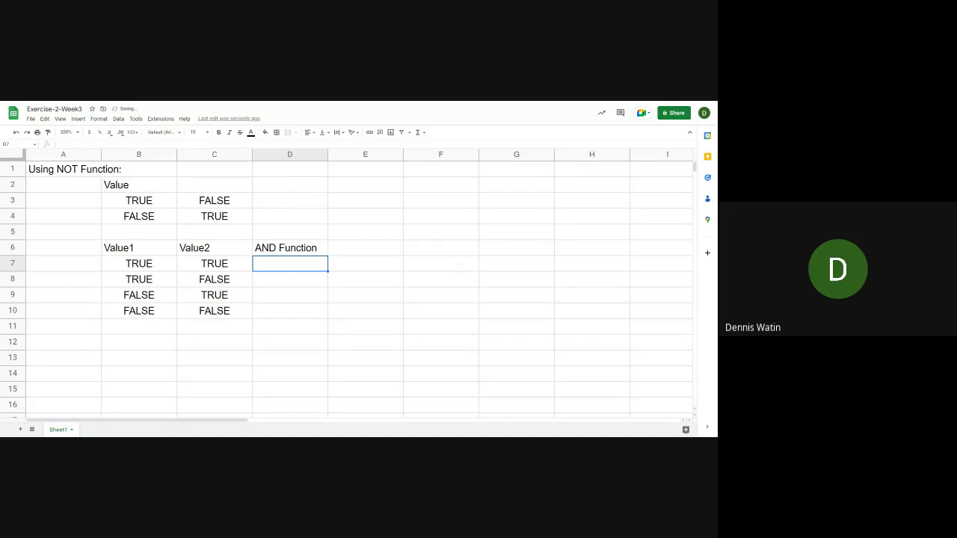
Enter the formula =AND(B7,C7) in D7 to combine the first row's Value1 and Value2
{"action": "type", "text": "=AN"}
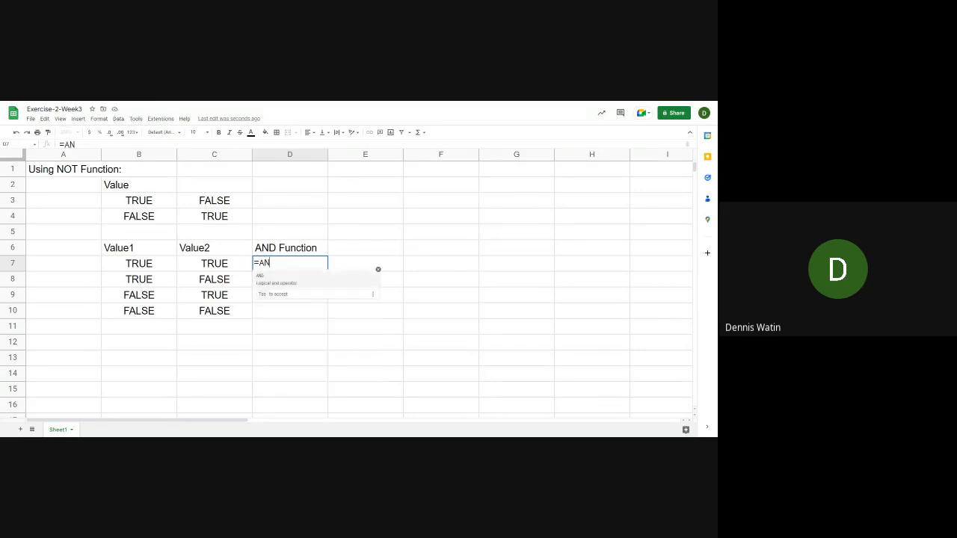
{"action": "key", "text": "Tab"}
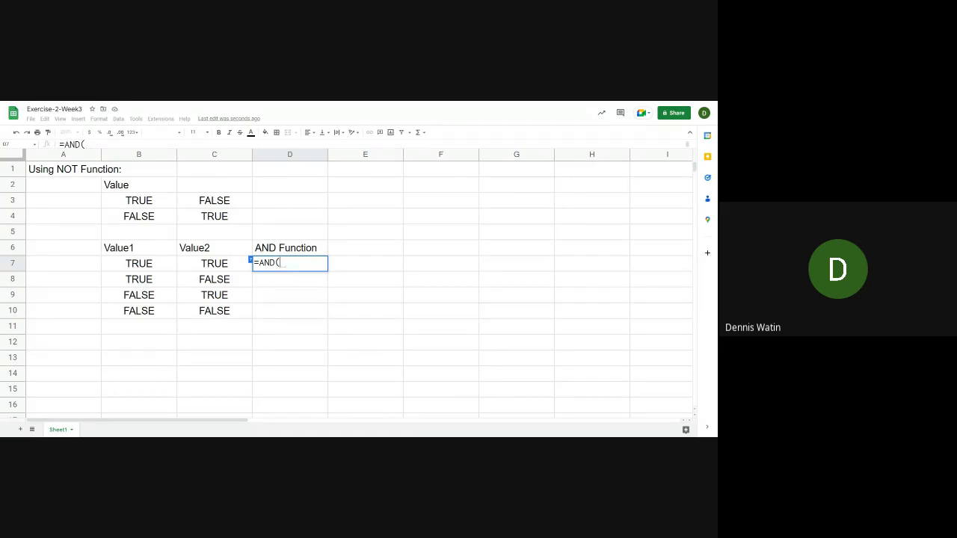
{"action": "key", "text": "Left"}
{"action": "key", "text": "Left"}
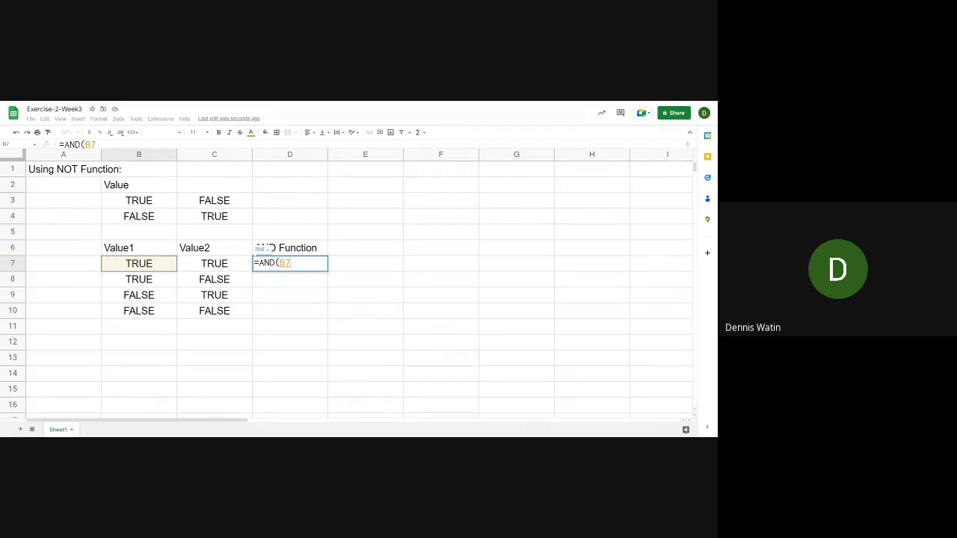
{"action": "type", "text": ","}
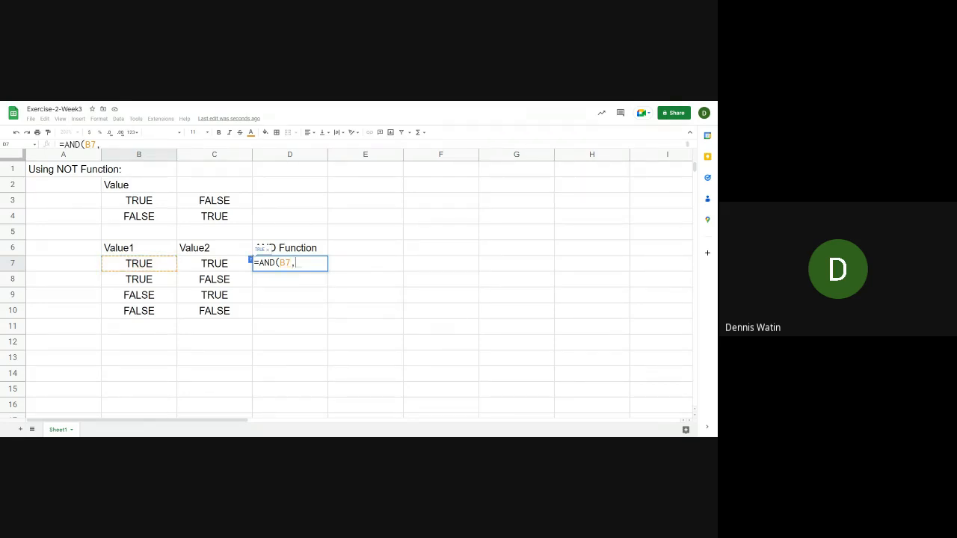
{"action": "left_click", "coordinate": [215, 264]}
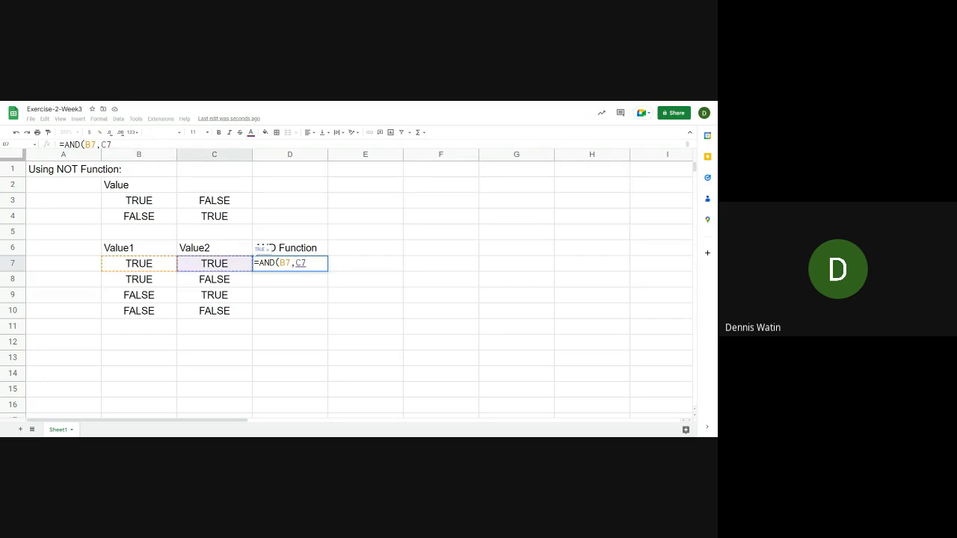
{"action": "type", "text": ")"}
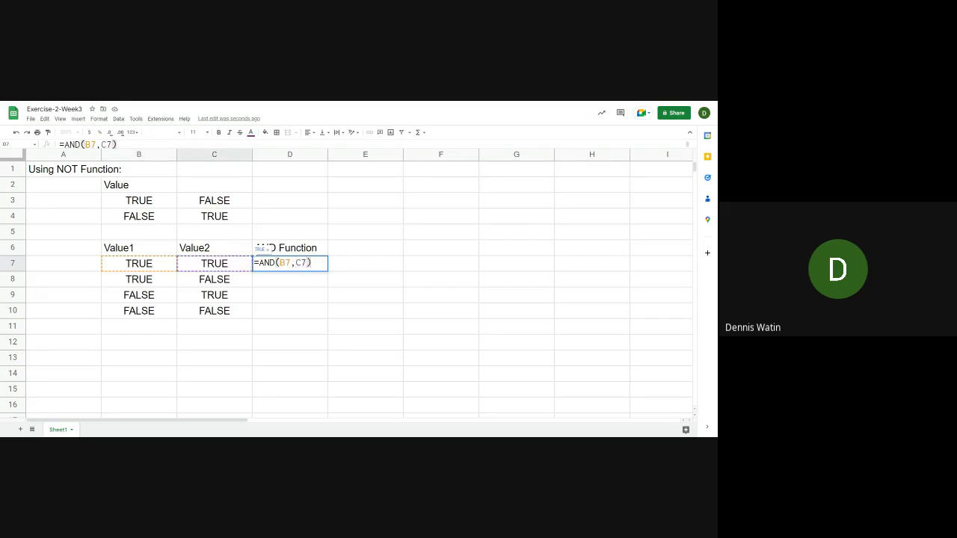
{"action": "left_click", "coordinate": [254, 264]}
{"action": "key", "text": "Return"}
{"action": "key", "text": "Up"}
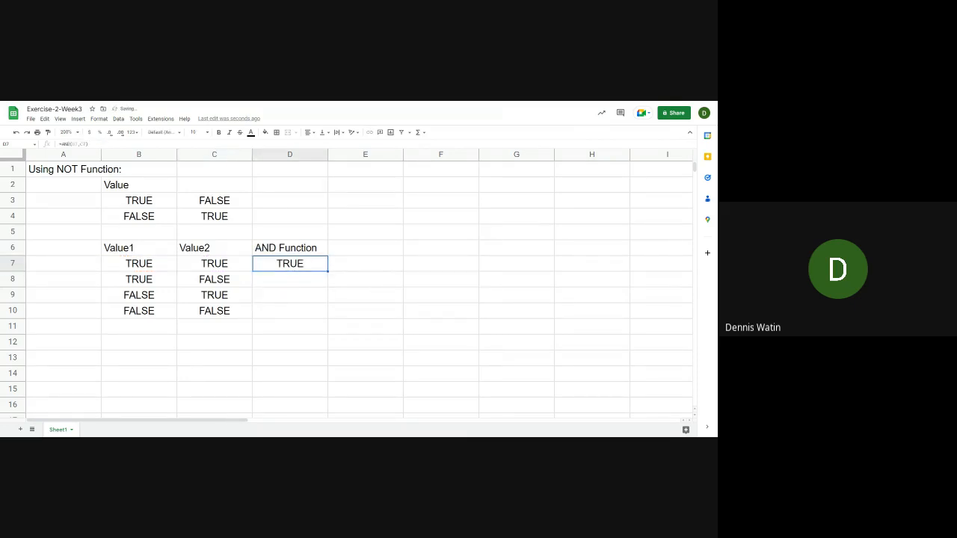
{"action": "key", "text": "Left"}
{"action": "key", "text": "Left"}
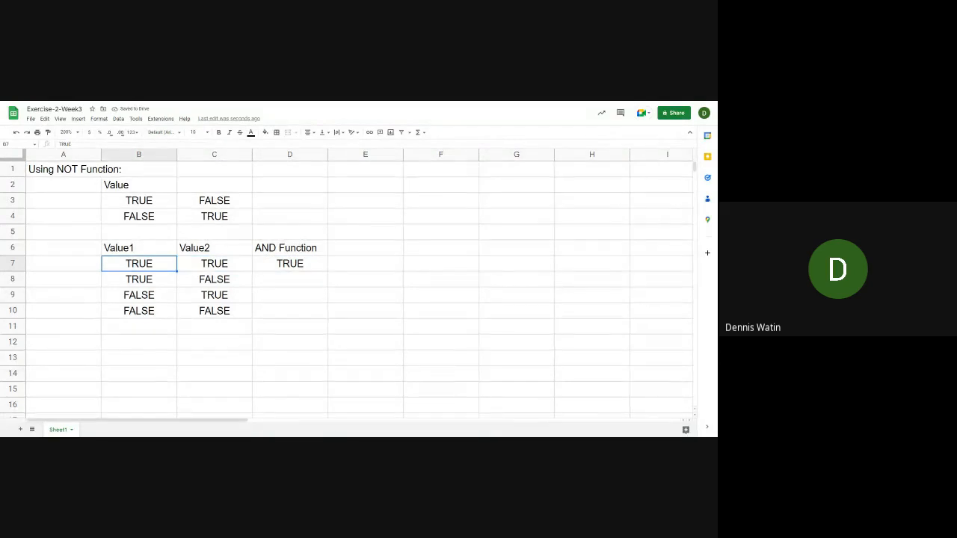
{"action": "key", "text": "Right"}
{"action": "key", "text": "Right"}
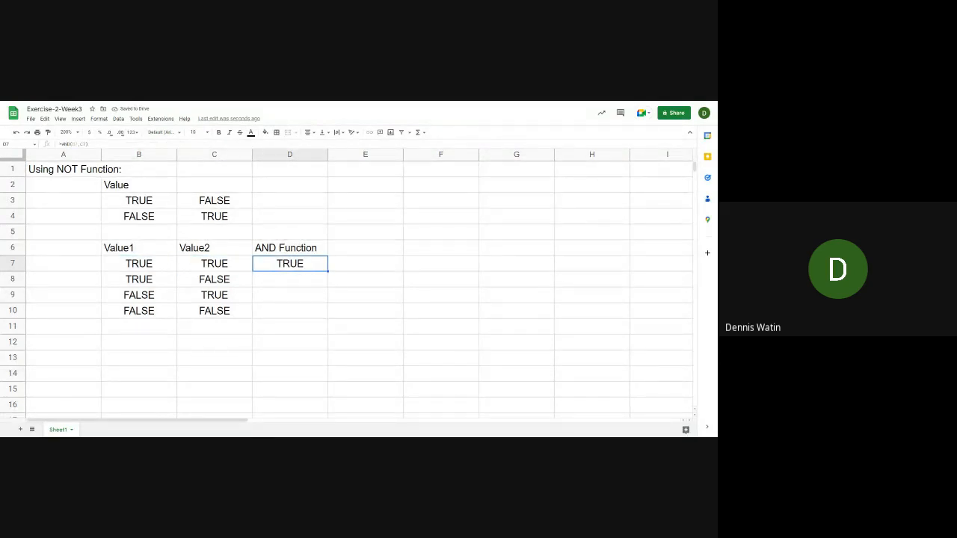
{"action": "key", "text": "Down"}
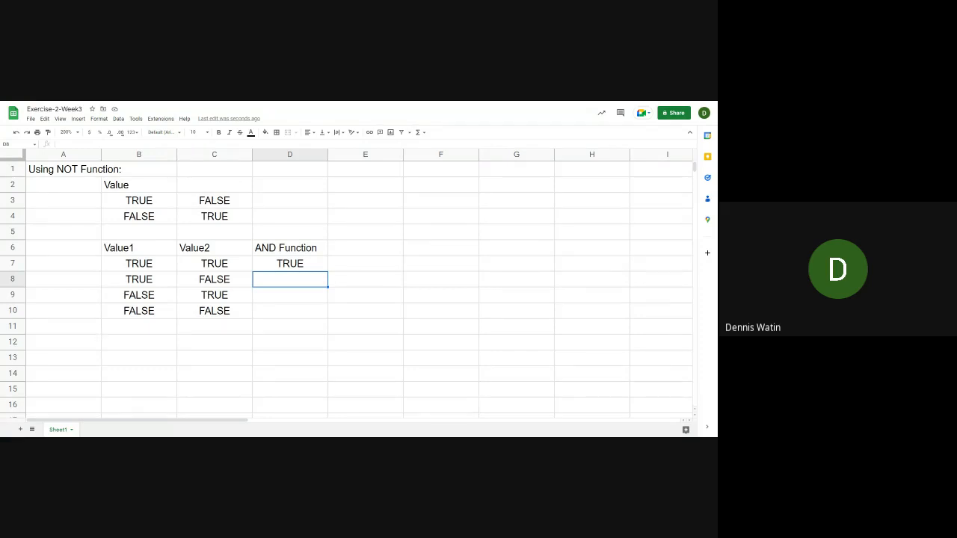
{"action": "key", "text": "Up"}
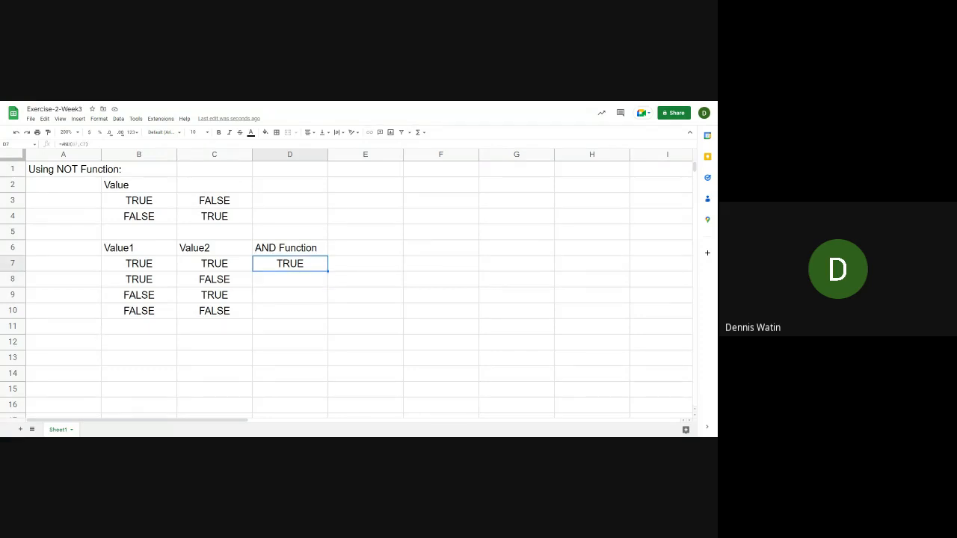
Enter the formula =AND(B8,C8) in D8 for the second row of the AND table
{"action": "left_click", "coordinate": [316, 281]}
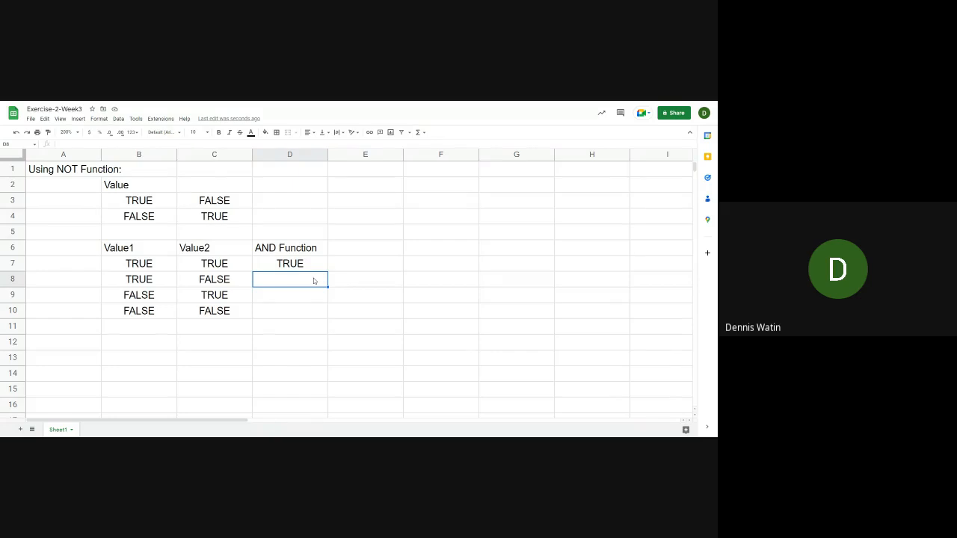
{"action": "type", "text": "="}
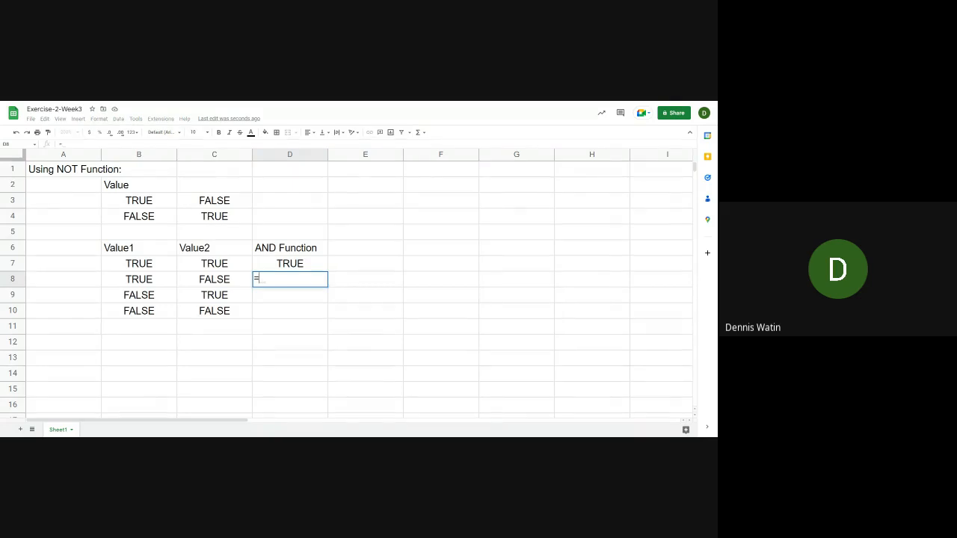
{"action": "type", "text": "AND("}
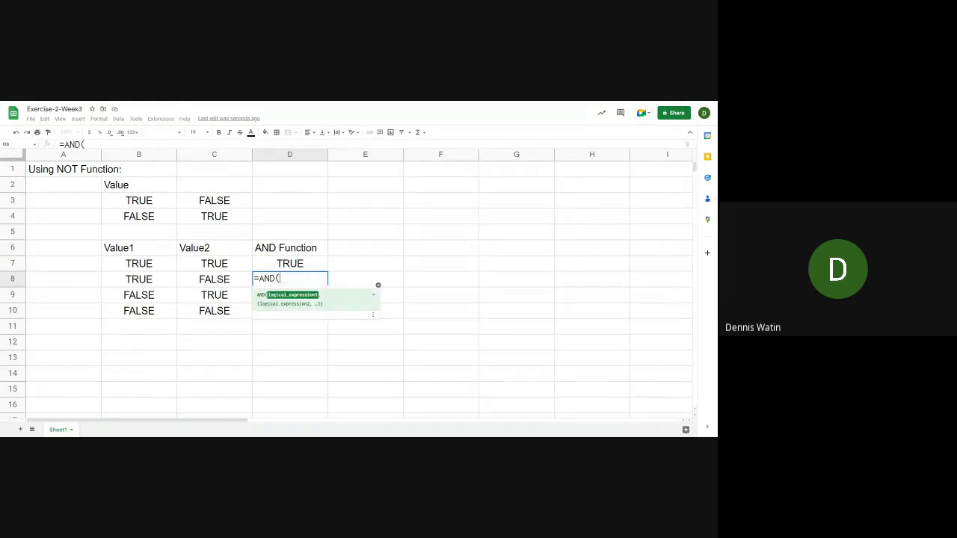
{"action": "key", "text": "Left"}
{"action": "key", "text": "Left"}
{"action": "key", "text": "Left"}
{"action": "key", "text": "Right"}
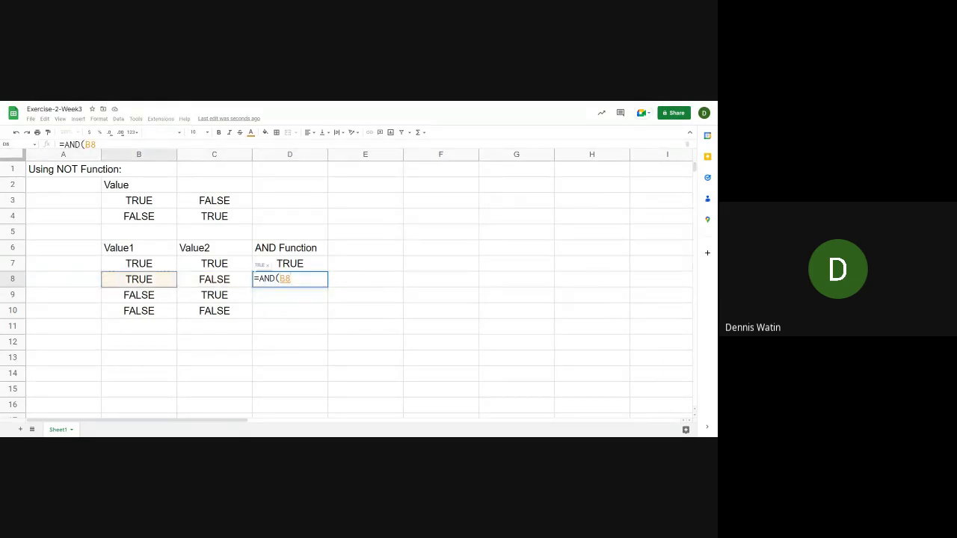
{"action": "type", "text": ","}
{"action": "key", "text": "Left"}
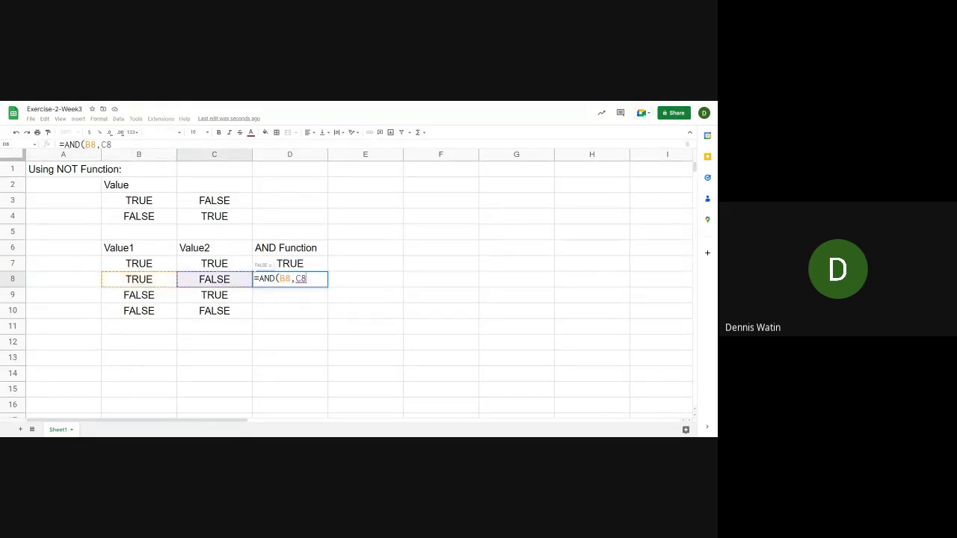
{"action": "type", "text": ")"}
{"action": "key", "text": "Return"}
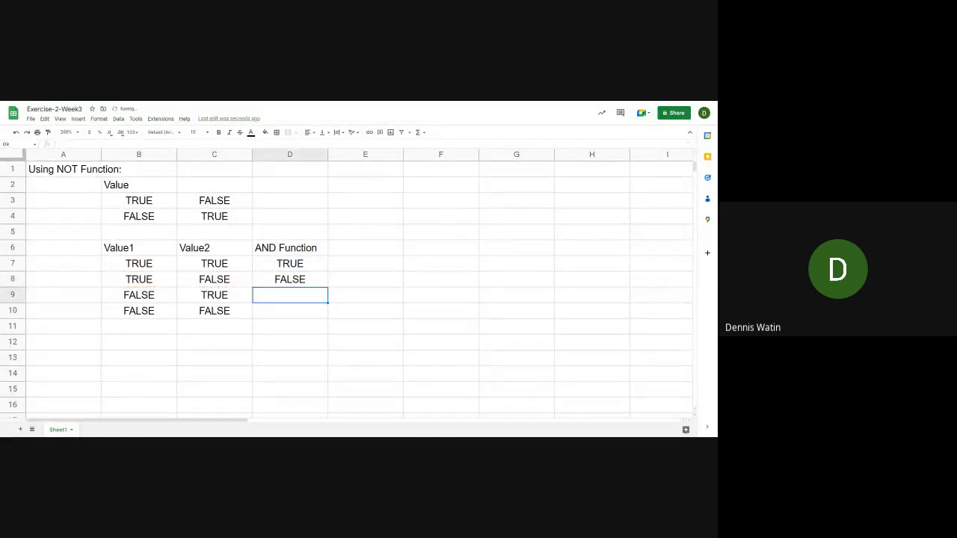
Examine the Value1 and Value2 entries in rows 8 and 9 against the AND Function column
{"action": "key", "text": "Up"}
{"action": "key", "text": "Left"}
{"action": "key", "text": "Left"}
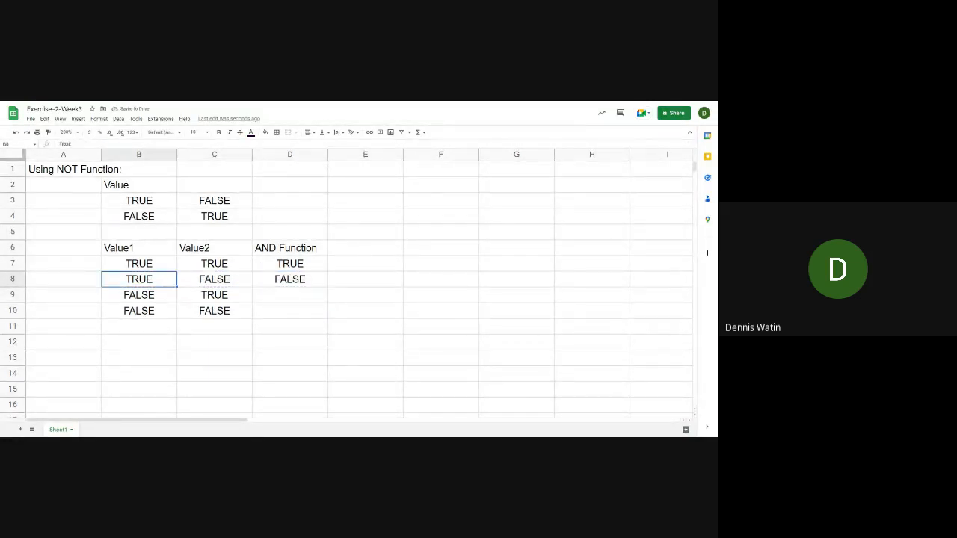
{"action": "key", "text": "Right"}
{"action": "key", "text": "Down"}
{"action": "key", "text": "Left"}
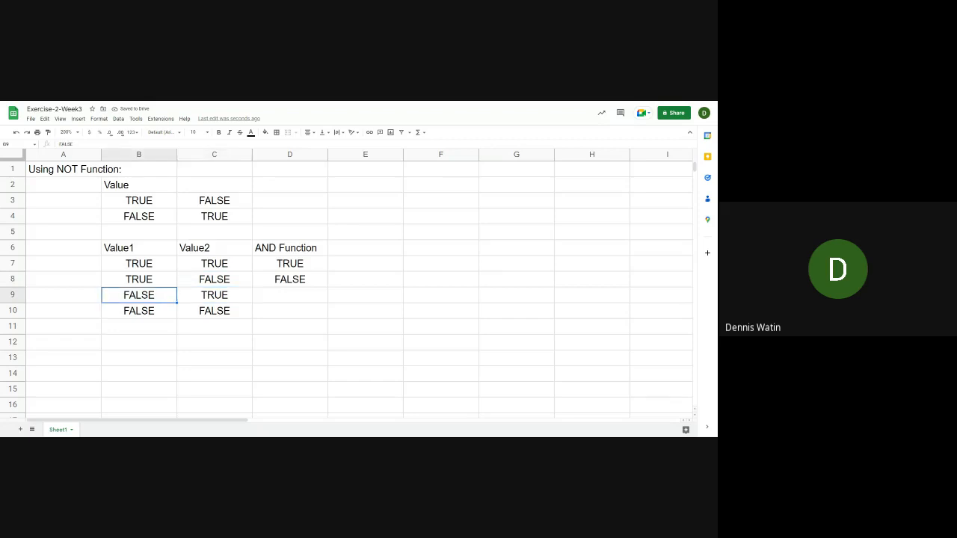
{"action": "key", "text": "Up"}
{"action": "key", "text": "Right"}
{"action": "key", "text": "Down"}
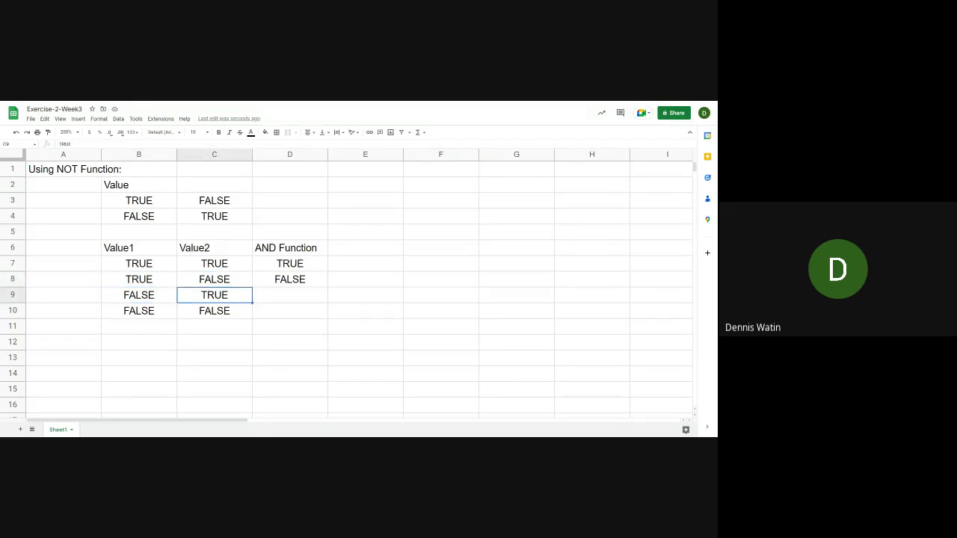
Fill the AND formula from D8 down through D9 and D10 to complete the AND Function column
{"action": "key", "text": "Right"}
{"action": "key", "text": "Up"}
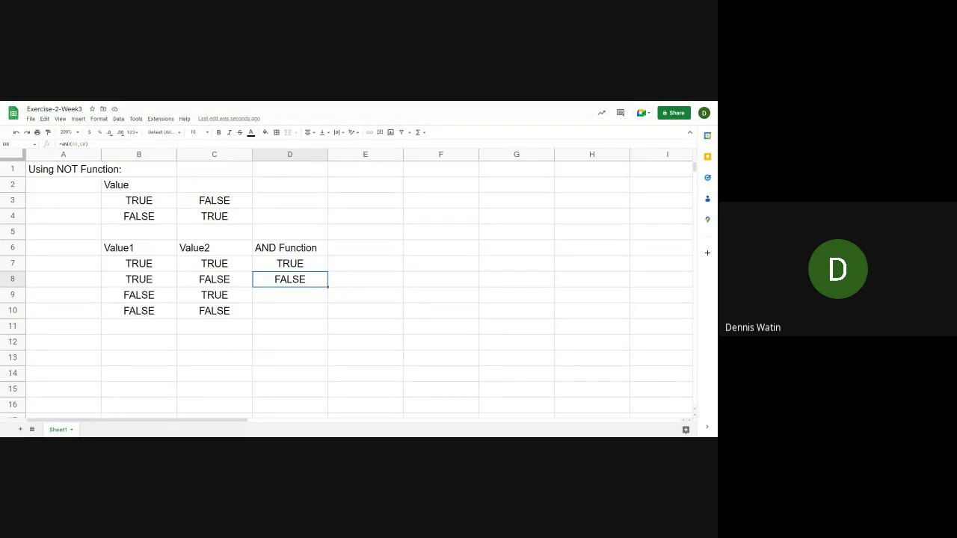
{"action": "left_click_drag", "start_coordinate": [328, 288], "coordinate": [321, 302]}
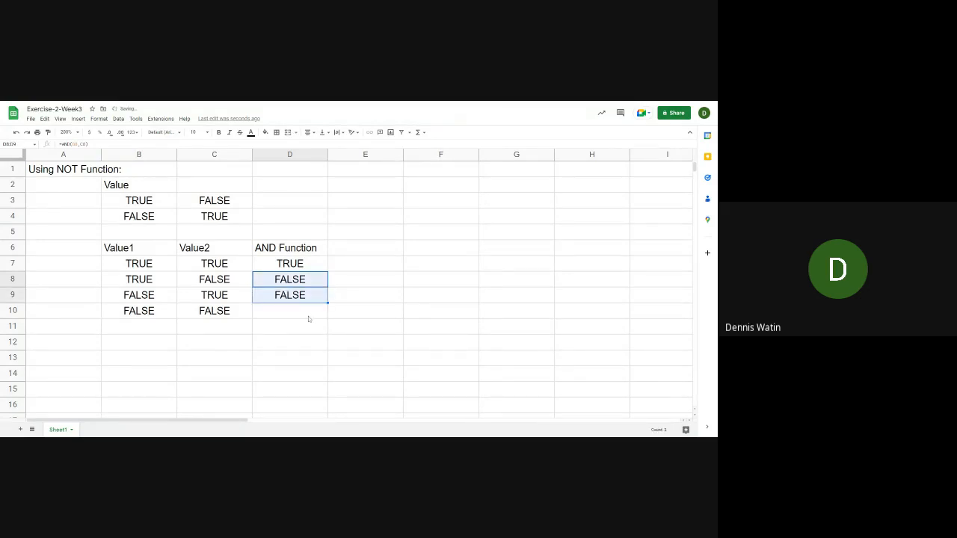
{"action": "left_click", "coordinate": [312, 316]}
{"action": "left_click", "coordinate": [314, 298]}
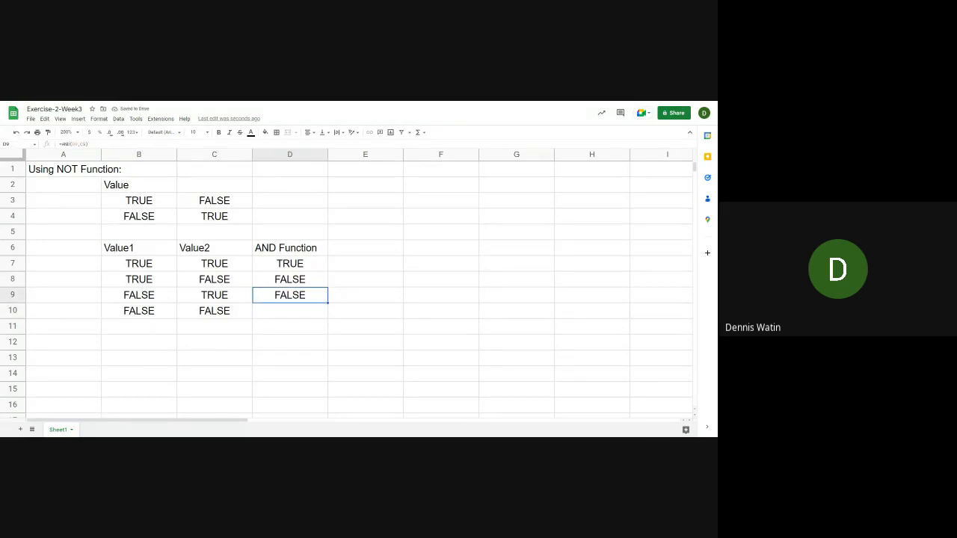
{"action": "left_click_drag", "start_coordinate": [328, 303], "coordinate": [327, 314]}
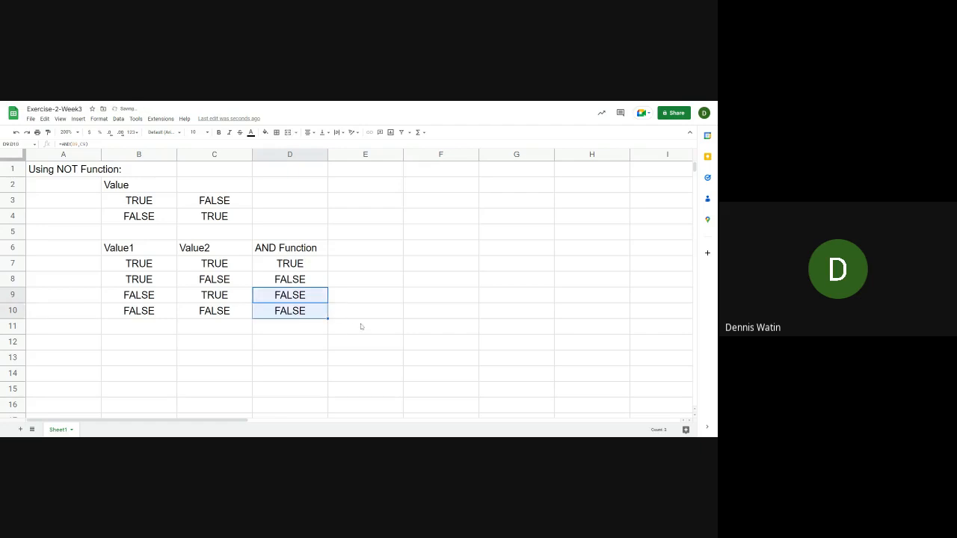
{"action": "left_click", "coordinate": [301, 314]}
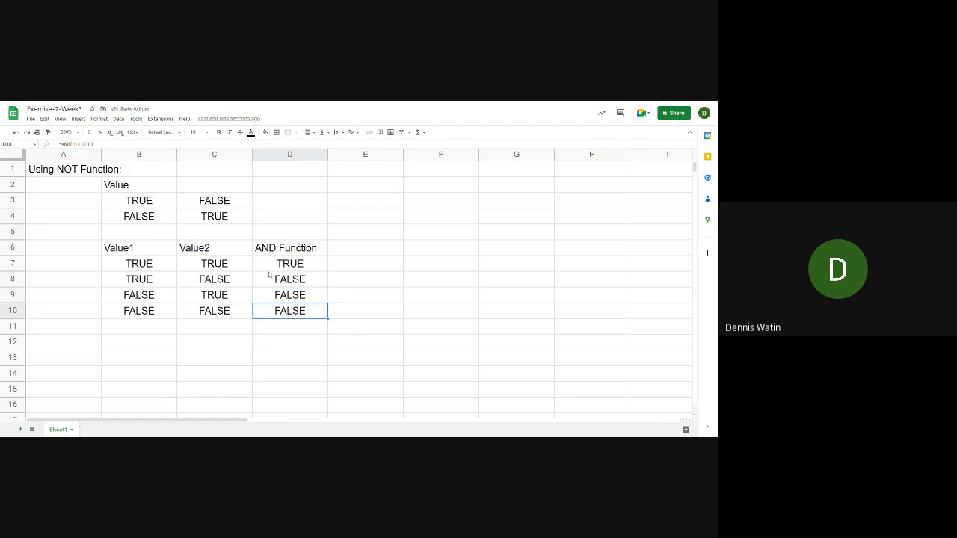
Select B12 below the AND table and switch to the presentation slide explaining the OR() function
{"action": "left_click", "coordinate": [128, 345]}
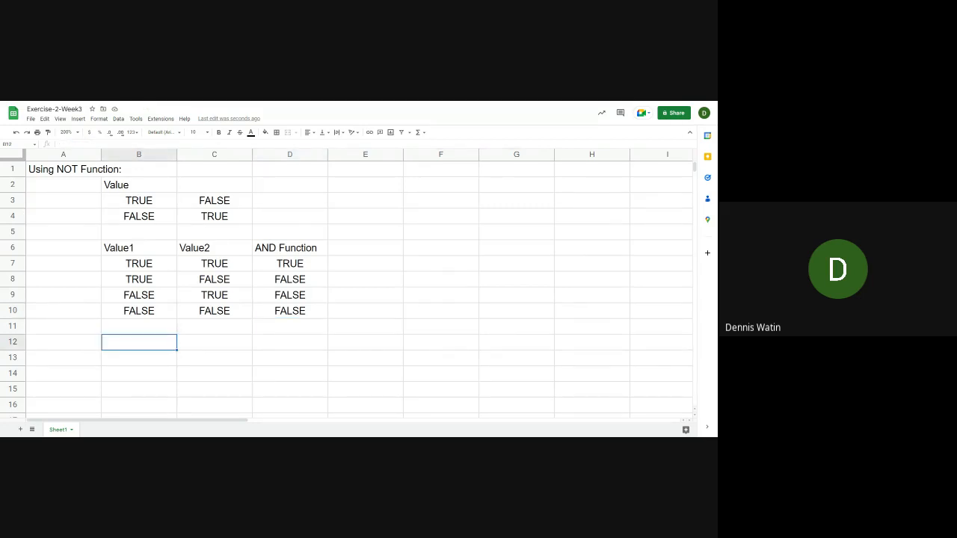
{"action": "key", "text": "alt+Tab"}
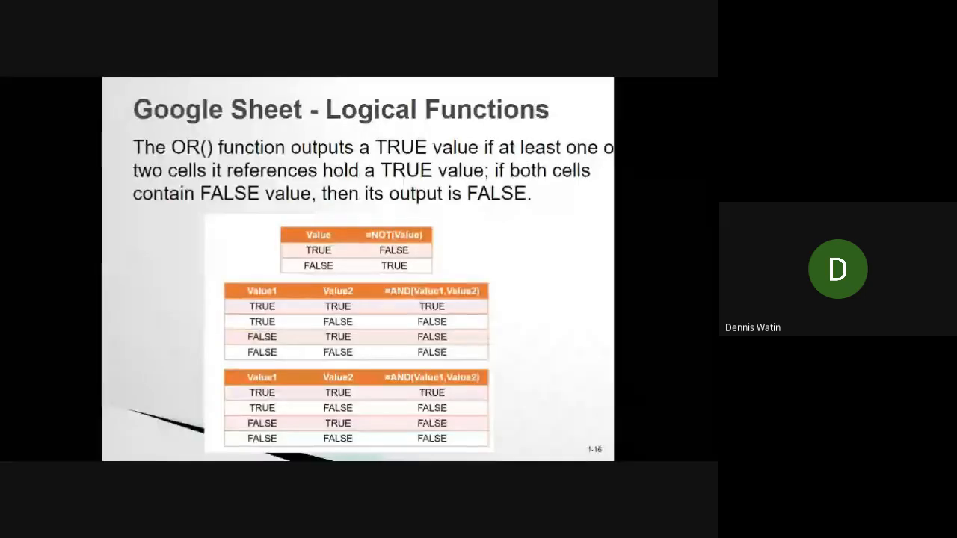
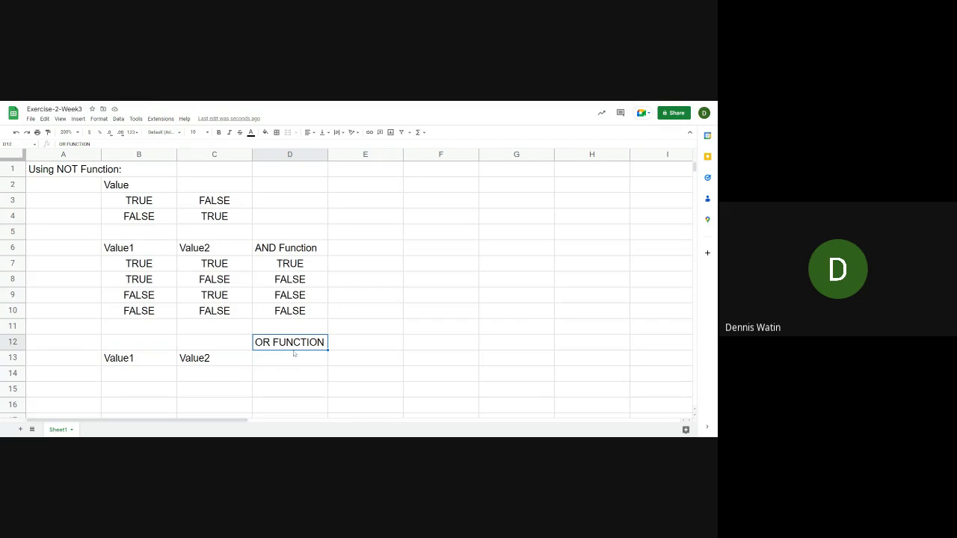
Move the OR FUNCTION heading from D12 to D13 beside Value2, and select B14 below Value1
{"action": "left_click_drag", "start_coordinate": [295, 349], "coordinate": [292, 361]}
{"action": "left_click", "coordinate": [136, 376]}
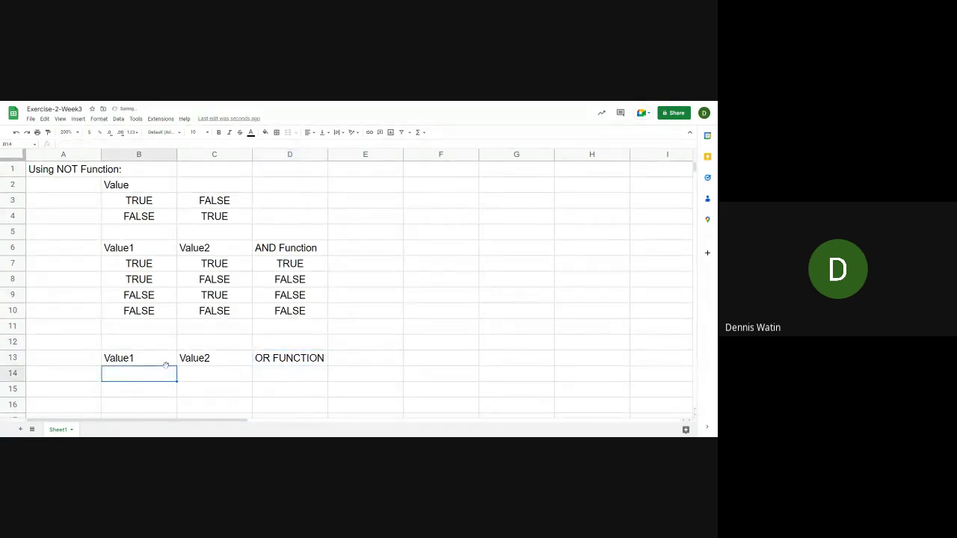
{"action": "scroll", "coordinate": [166, 365], "scroll_direction": "down", "scroll_amount": 2}
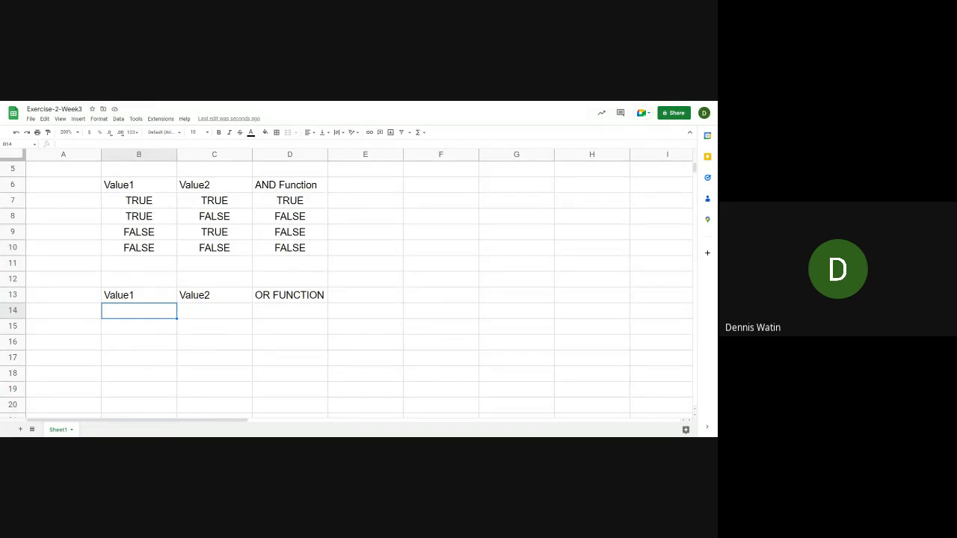
{"action": "type", "text": "TRUE"}
{"action": "key", "text": "BackSpace"}
{"action": "key", "text": "BackSpace"}
{"action": "key", "text": "BackSpace"}
{"action": "key", "text": "BackSpace"}
Copy the TRUE/FALSE combinations from B7:C10 of the AND table into B14:C17 under Value1 and Value2
{"action": "left_click", "coordinate": [131, 200]}
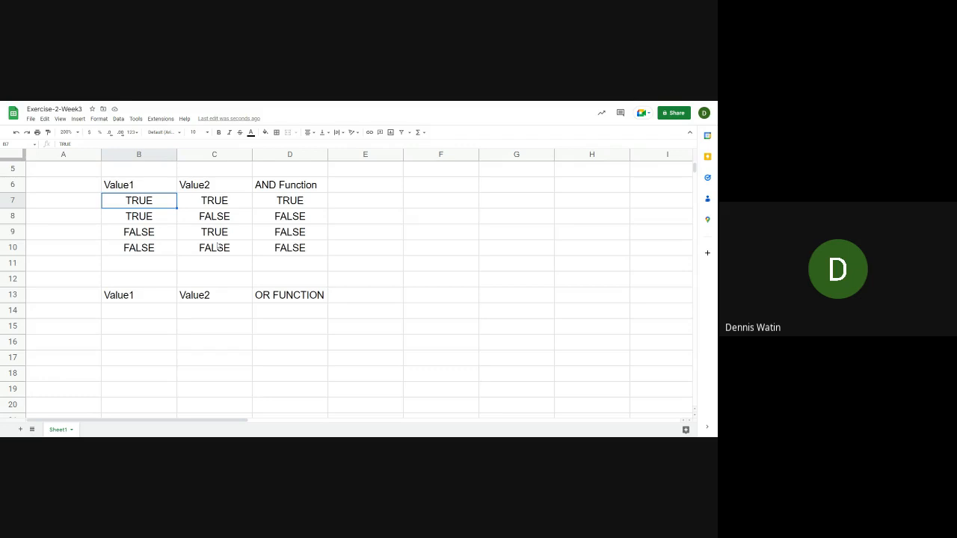
{"action": "left_click", "coordinate": [140, 311]}
{"action": "type", "text": "TRUE\tTRUE TRUE\tFALSE FALSE\tTRUE FALSE\tFALSE"}
Enter the formula =OR(B14,C14) in D14 for the first row of the OR table
{"action": "left_click", "coordinate": [272, 315]}
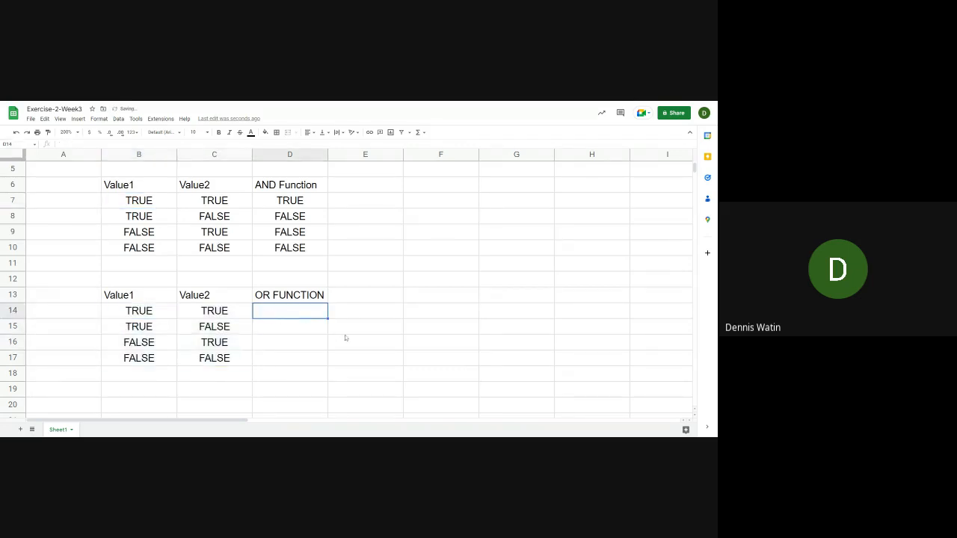
{"action": "type", "text": "=or"}
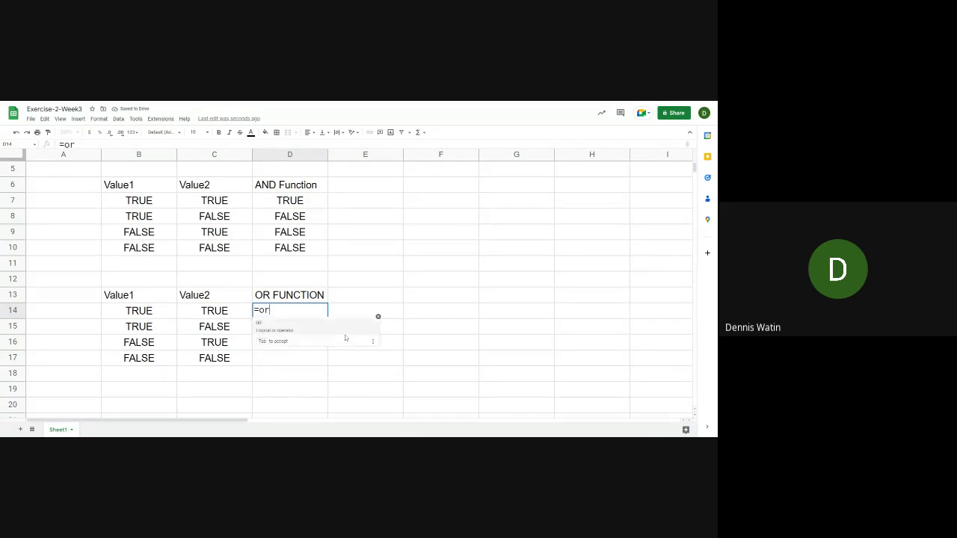
{"action": "key", "text": "Tab"}
{"action": "left_click", "coordinate": [139, 311]}
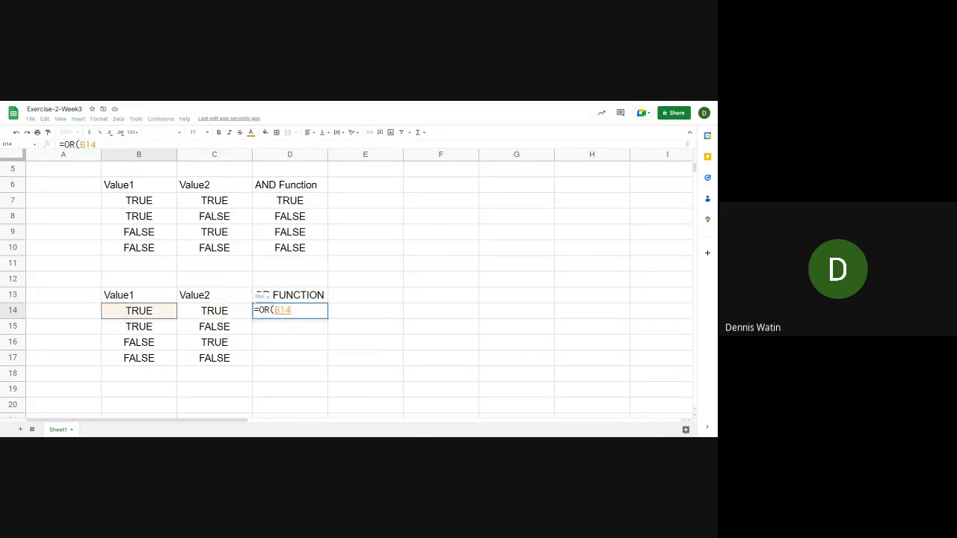
{"action": "type", "text": ","}
{"action": "left_click", "coordinate": [215, 311]}
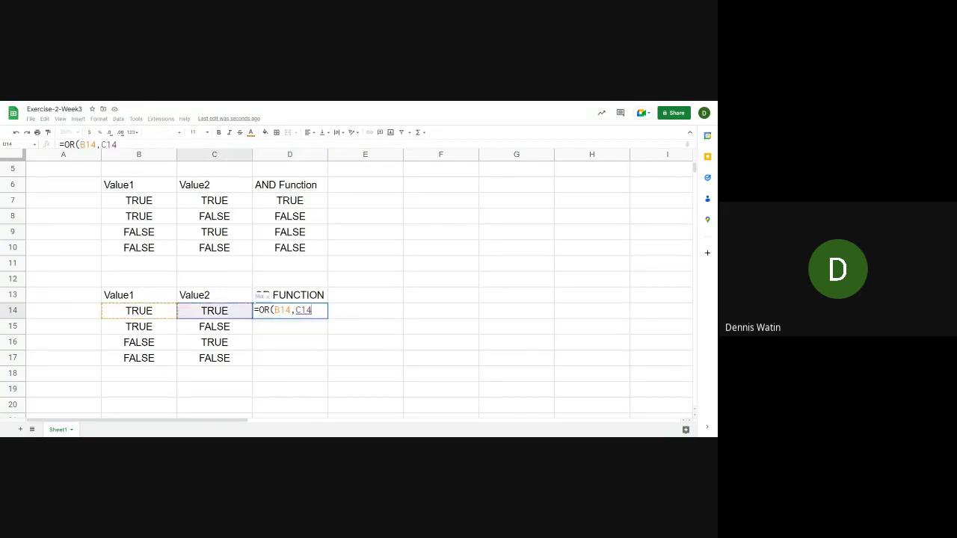
{"action": "type", "text": ")"}
{"action": "key", "text": "Return"}
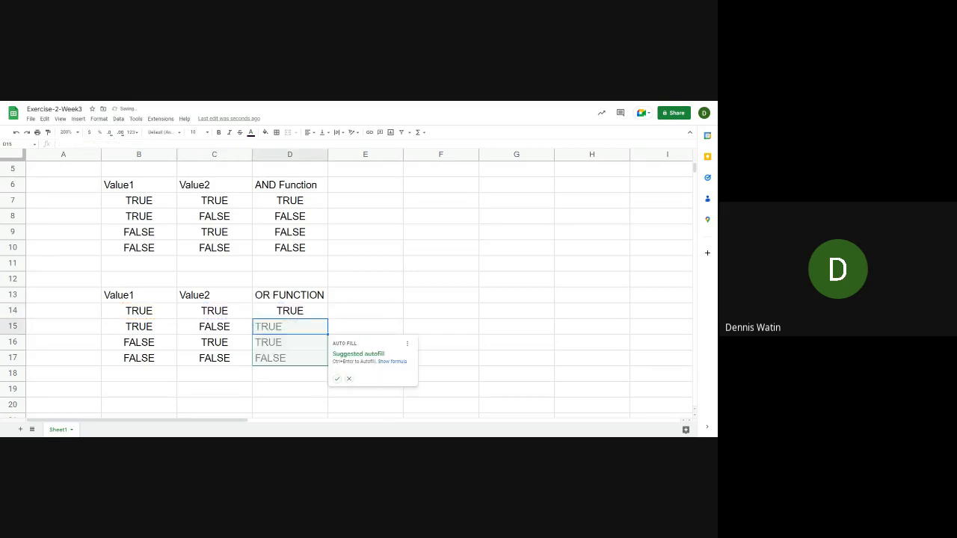
Fill the OR formula from D14 down through D17 to complete the OR FUNCTION column
{"action": "left_click", "coordinate": [289, 311]}
{"action": "left_click", "coordinate": [289, 327]}
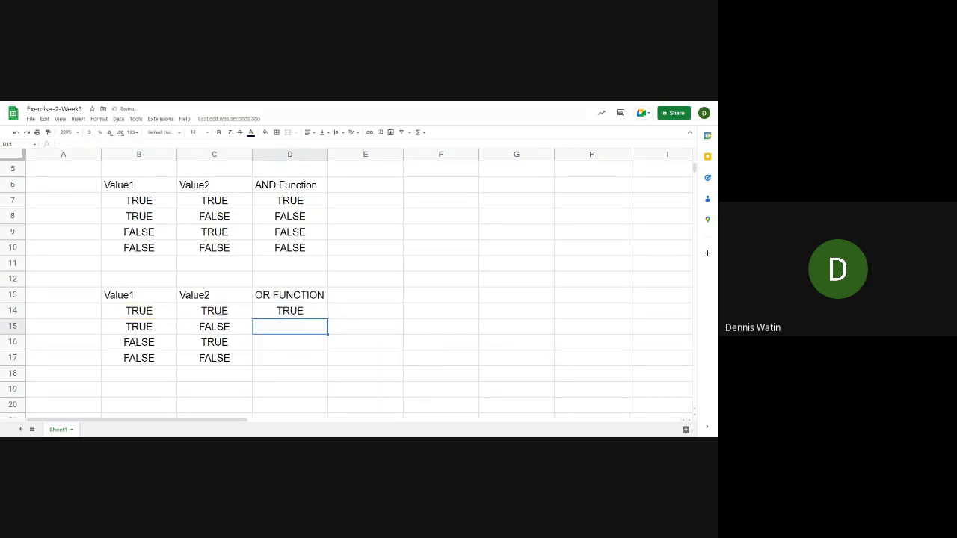
{"action": "left_click", "coordinate": [300, 314]}
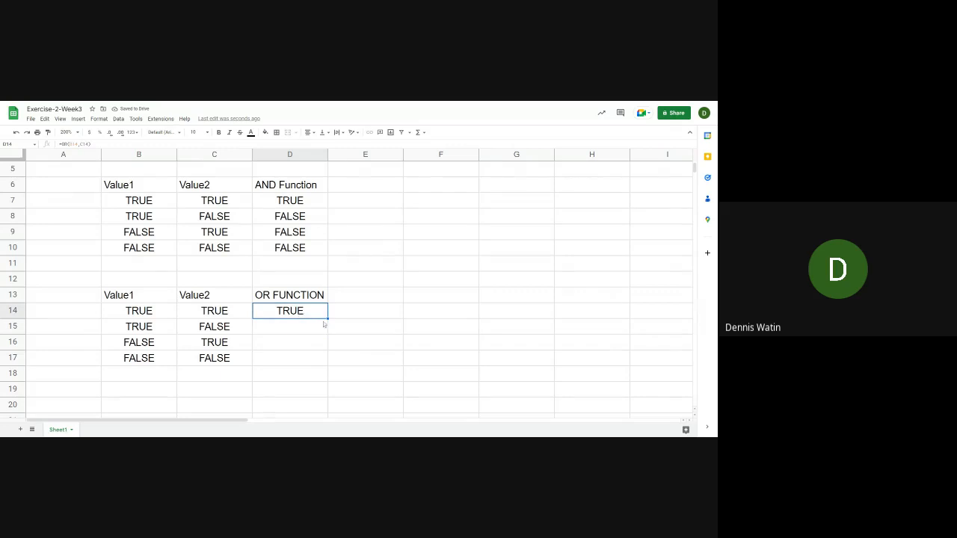
{"action": "left_click_drag", "start_coordinate": [327, 319], "coordinate": [329, 358]}
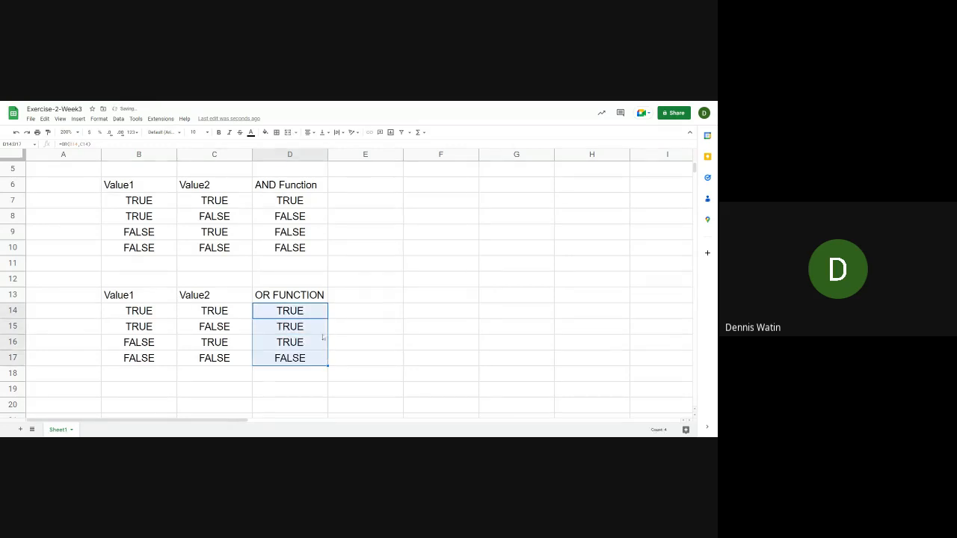
Compare the OR results and their Value1 and Value2 inputs in row 15 with the AND results in D9 and D10
{"action": "left_click", "coordinate": [300, 329]}
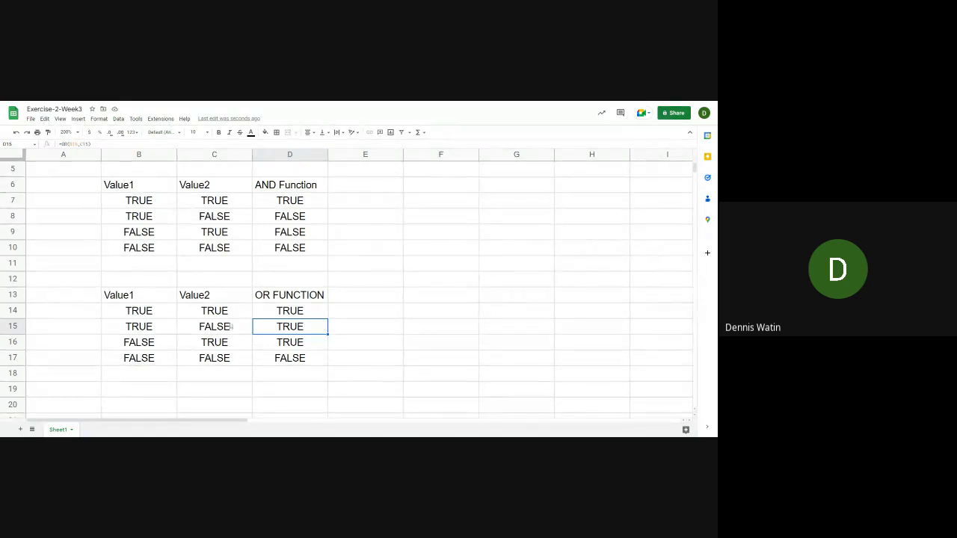
{"action": "left_click", "coordinate": [229, 329]}
{"action": "left_click", "coordinate": [159, 332]}
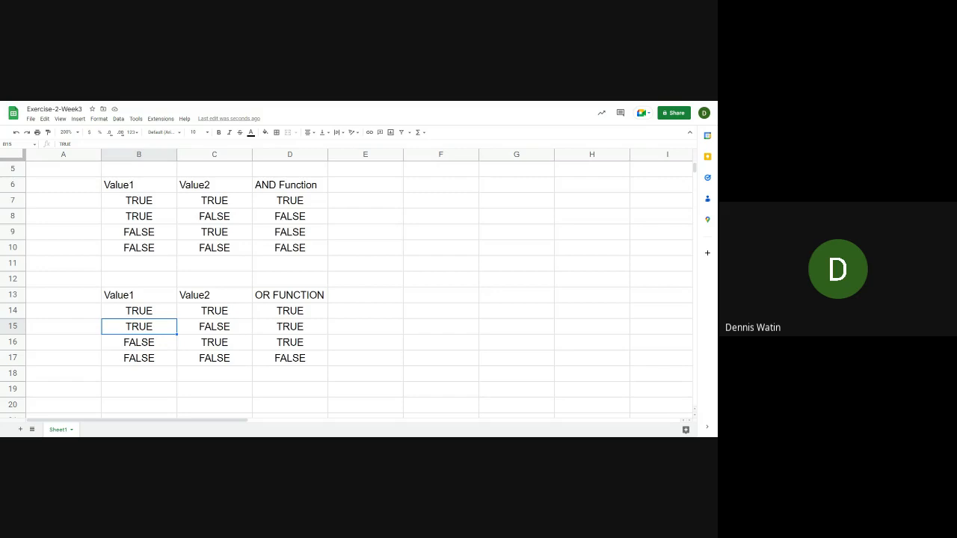
{"action": "left_click", "coordinate": [255, 232]}
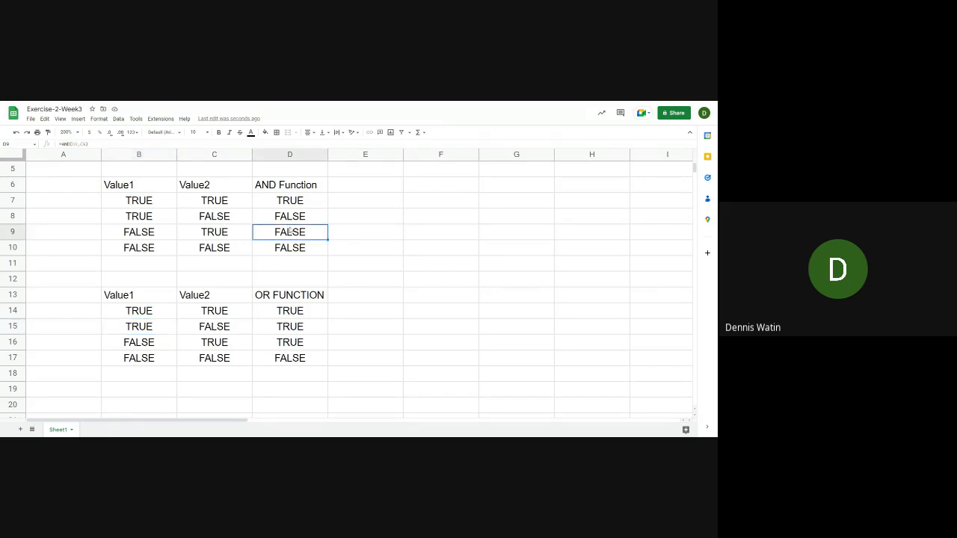
{"action": "scroll", "coordinate": [289, 228], "scroll_direction": "up", "scroll_amount": 1}
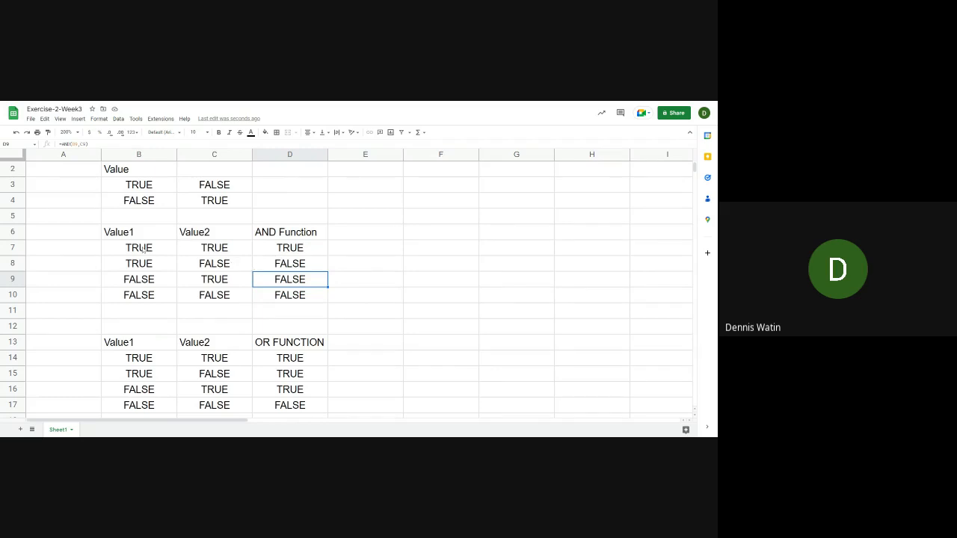
{"action": "left_click", "coordinate": [272, 303]}
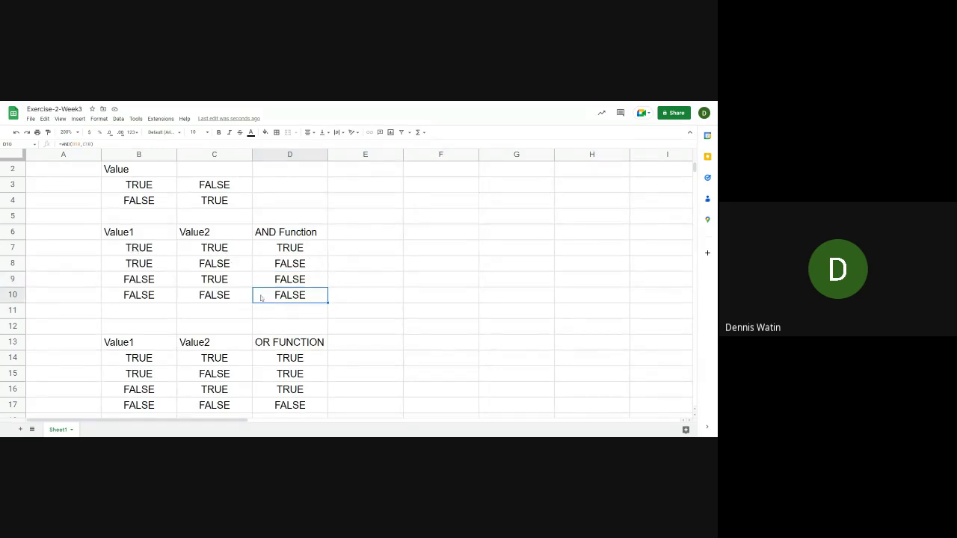
{"action": "scroll", "coordinate": [319, 298], "scroll_direction": "down", "scroll_amount": 2}
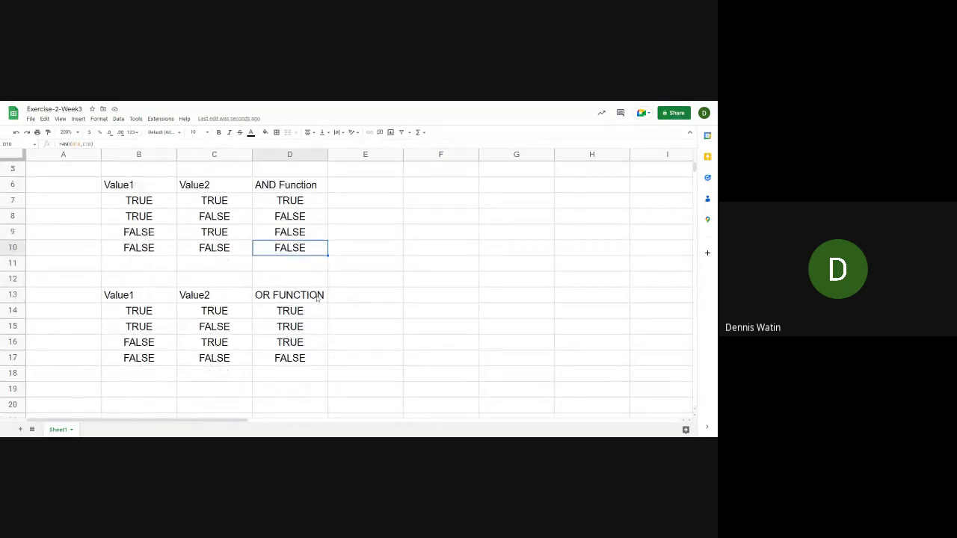
{"action": "scroll", "coordinate": [317, 299], "scroll_direction": "up", "scroll_amount": 2}
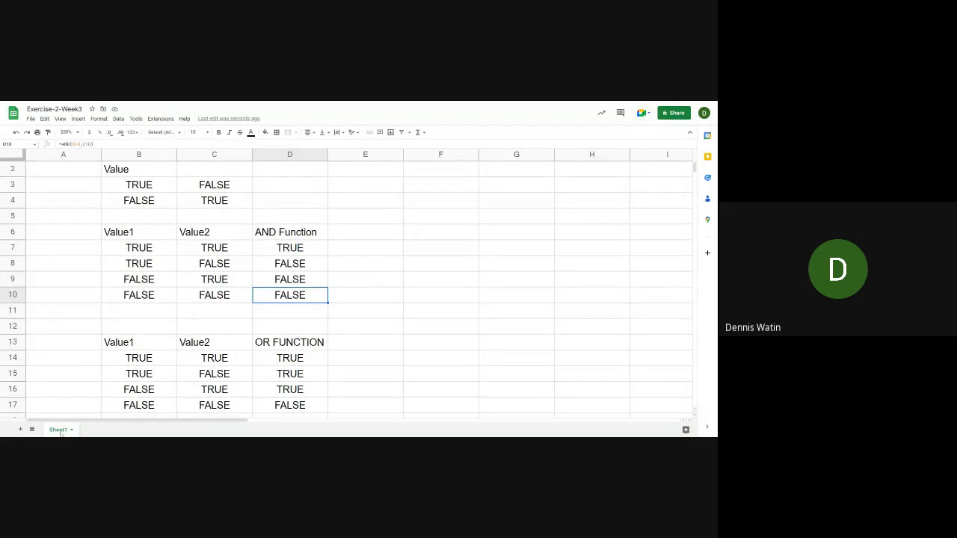
Add a second sheet to the spreadsheet and return to Sheet1
{"action": "left_click", "coordinate": [21, 430]}
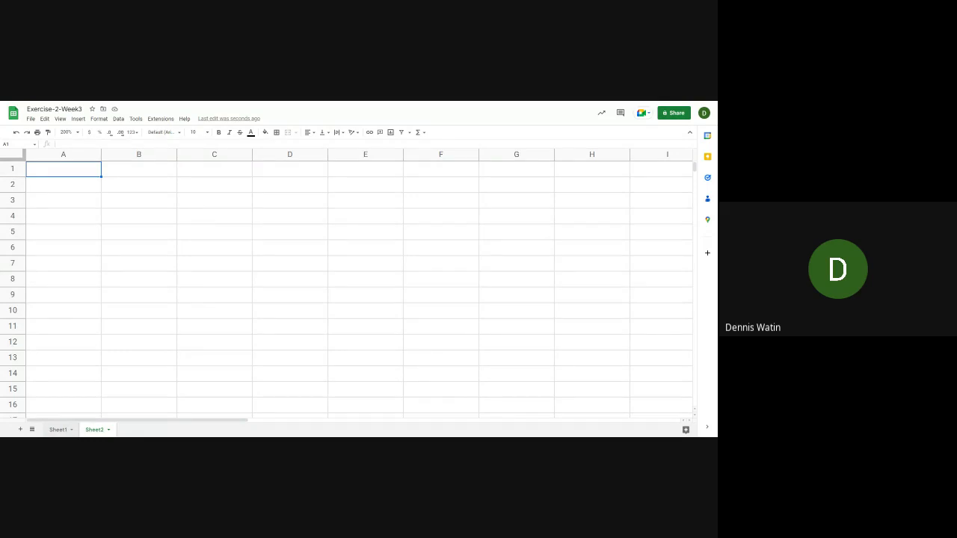
{"action": "left_click", "coordinate": [54, 432]}
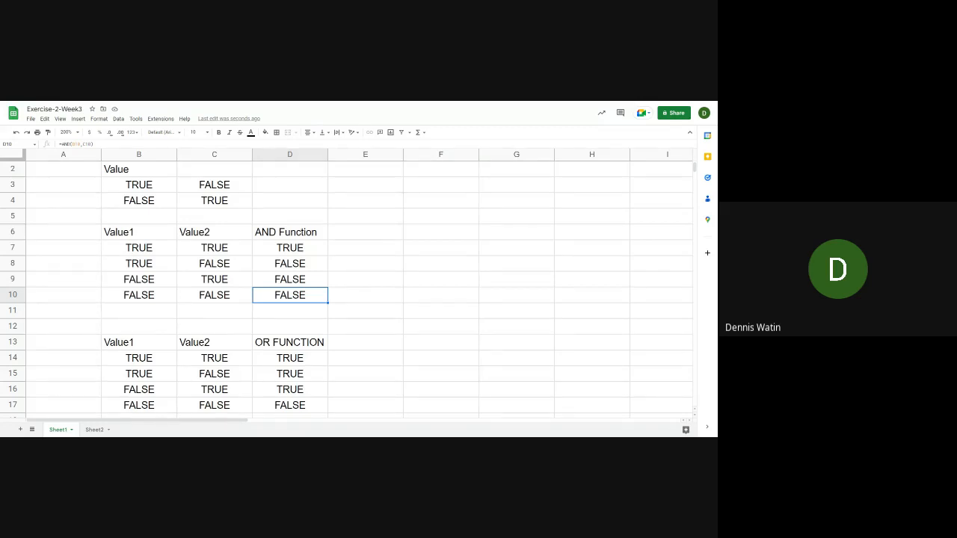
{"action": "left_click", "coordinate": [418, 376]}
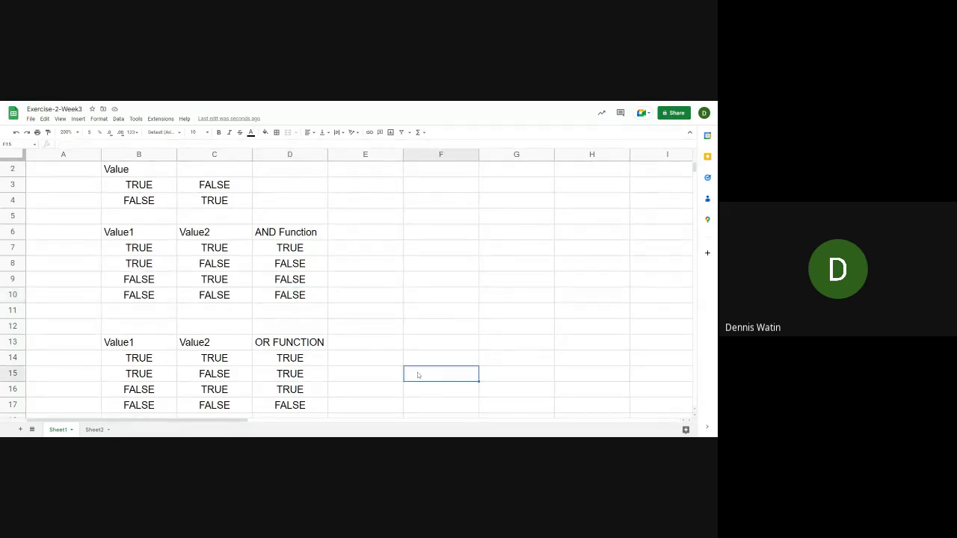
{"action": "type", "text": "=eq"}
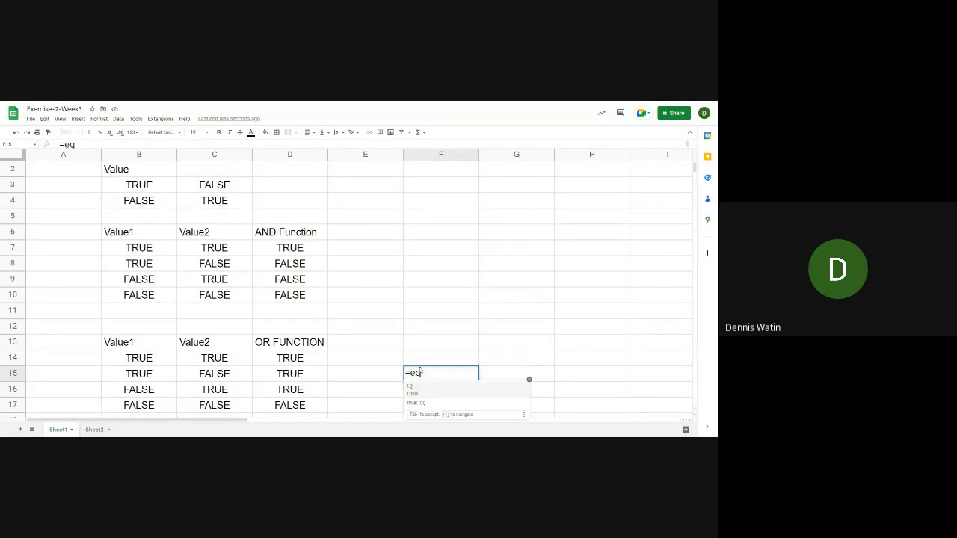
{"action": "key", "text": "BackSpace"}
{"action": "key", "text": "BackSpace"}
{"action": "key", "text": "Escape"}
{"action": "key", "text": "Down"}
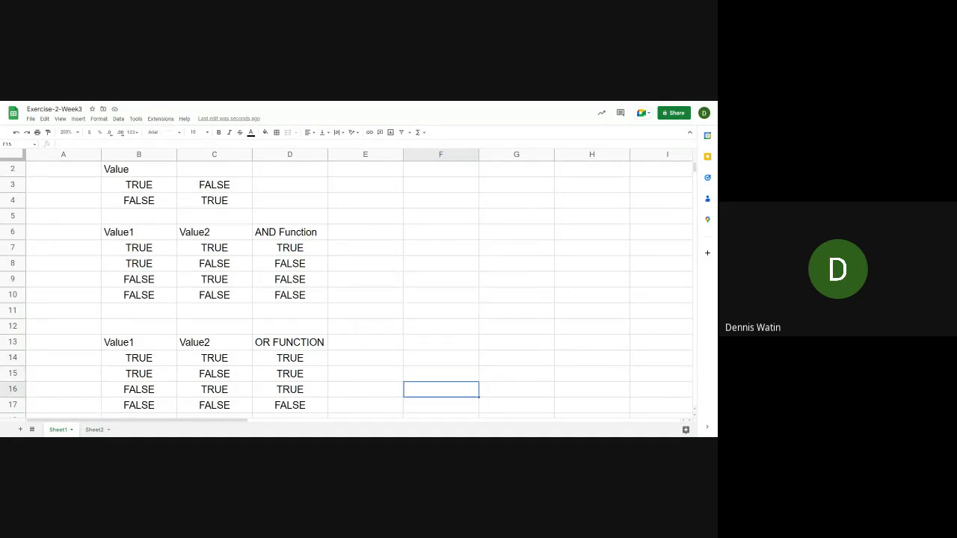
Check the Comparison Operators slide in the presentation, and return to the spreadsheet at B19 below the OR table
{"action": "left_click", "coordinate": [370, 274]}
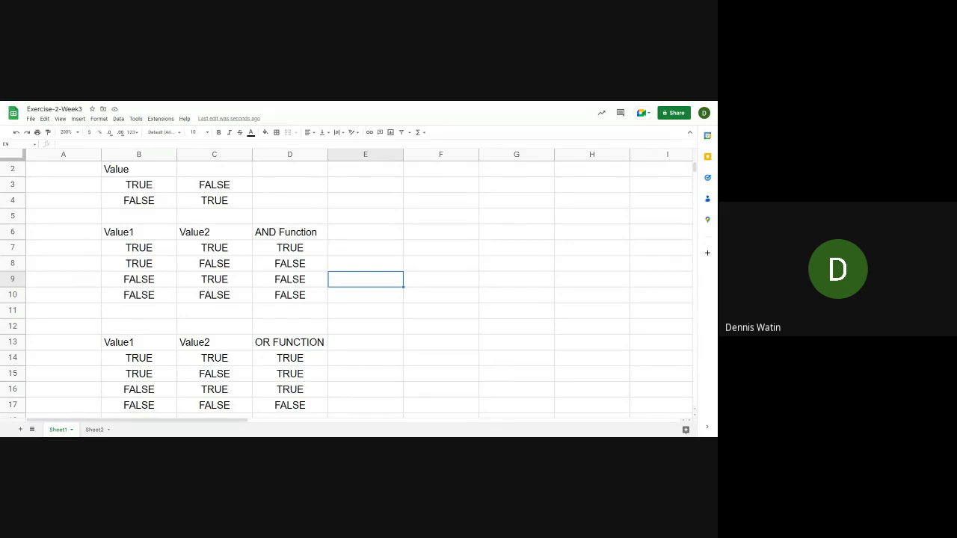
{"action": "key", "text": "alt+Tab"}
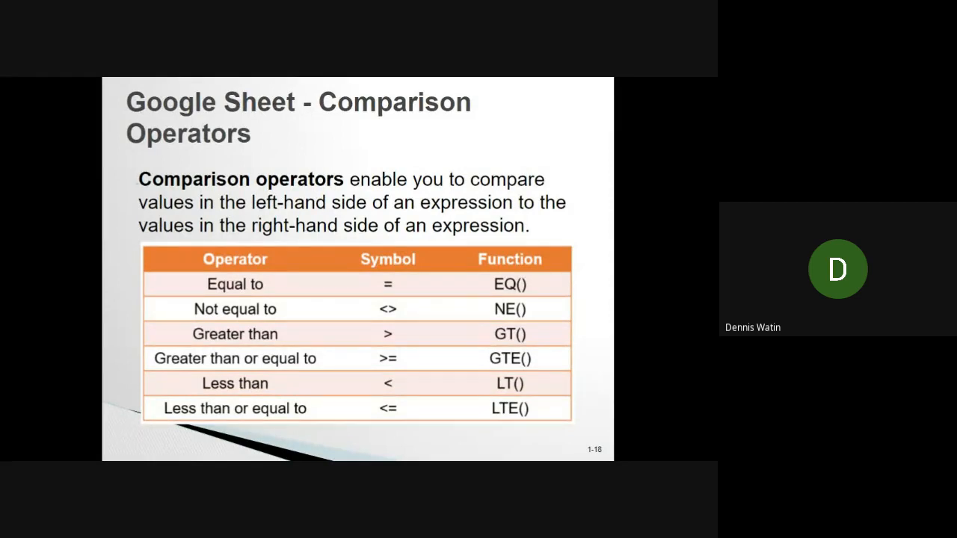
{"action": "key", "text": "alt+Tab"}
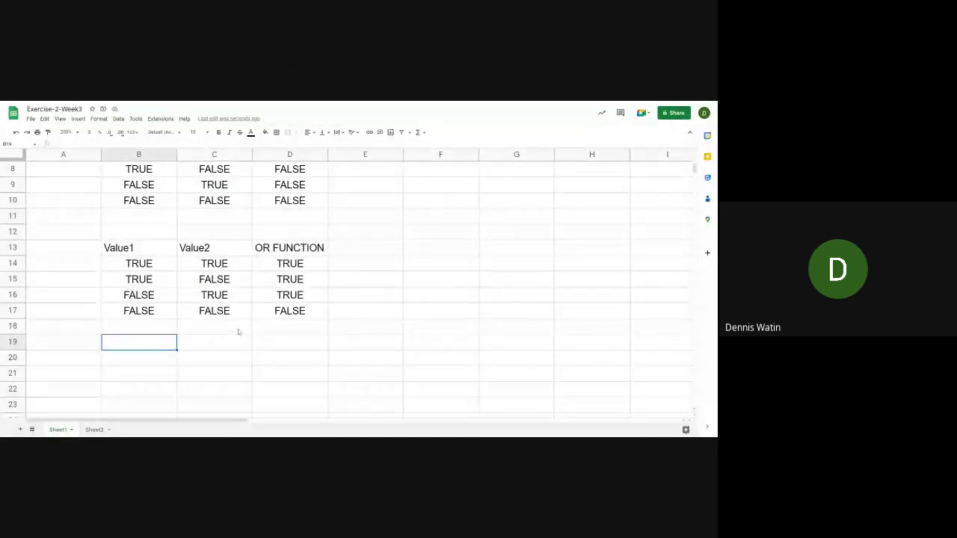
{"action": "type", "text": "VALUE"}
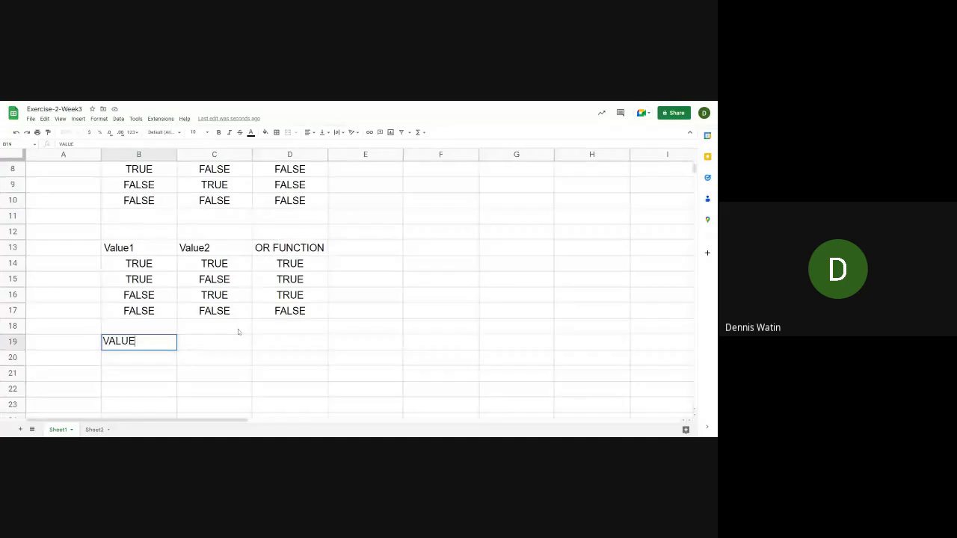
{"action": "key", "text": "BackSpace"}
{"action": "key", "text": "BackSpace"}
{"action": "key", "text": "BackSpace"}
{"action": "key", "text": "BackSpace"}
{"action": "key", "text": "BackSpace"}
{"action": "key", "text": "BackSpace"}
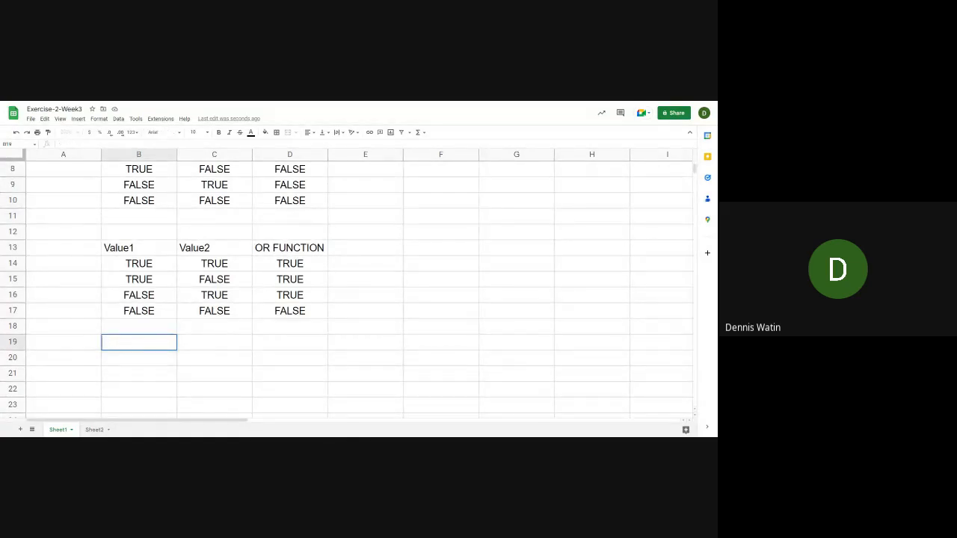
{"action": "type", "text": "V"}
{"action": "key", "text": "BackSpace"}
{"action": "type", "text": "V"}
{"action": "key", "text": "BackSpace"}
Enter the headings Value 1 in B19 and Value 2 in C19 for a comparison table
{"action": "type", "text": "Value 1"}
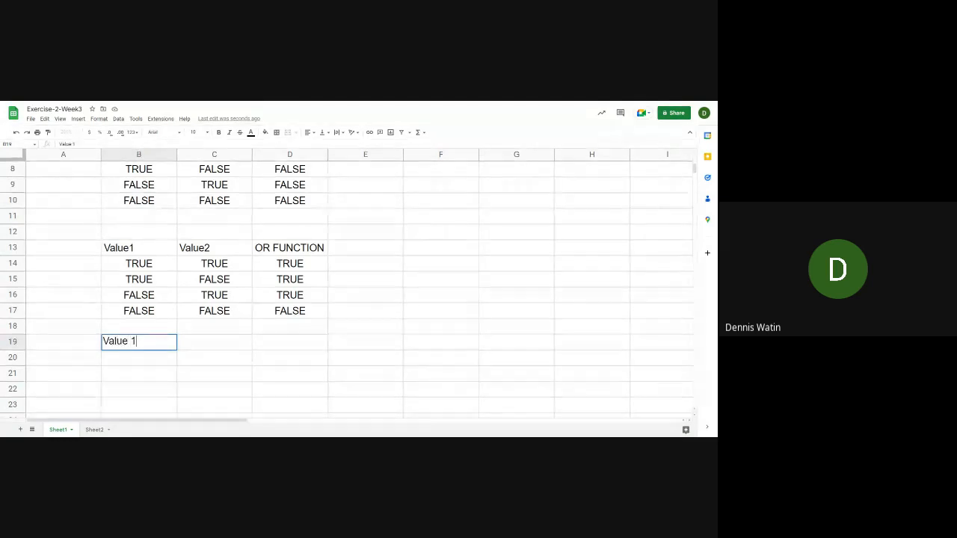
{"action": "key", "text": "Tab"}
{"action": "type", "text": "Value "}
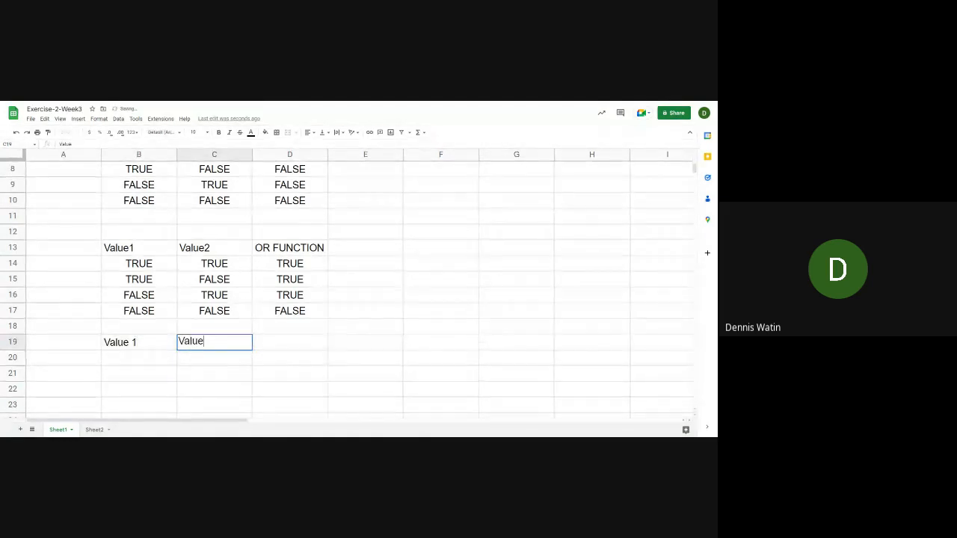
{"action": "type", "text": "2"}
{"action": "key", "text": "Return"}
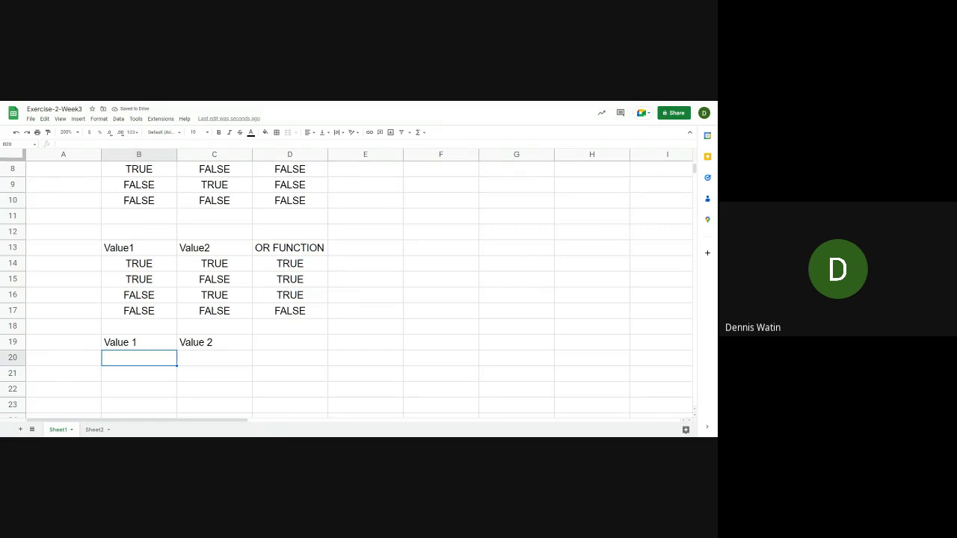
Enter 5 in B20 under Value 1 and 2 in C20 under Value 2
{"action": "type", "text": "5"}
{"action": "key", "text": "Tab"}
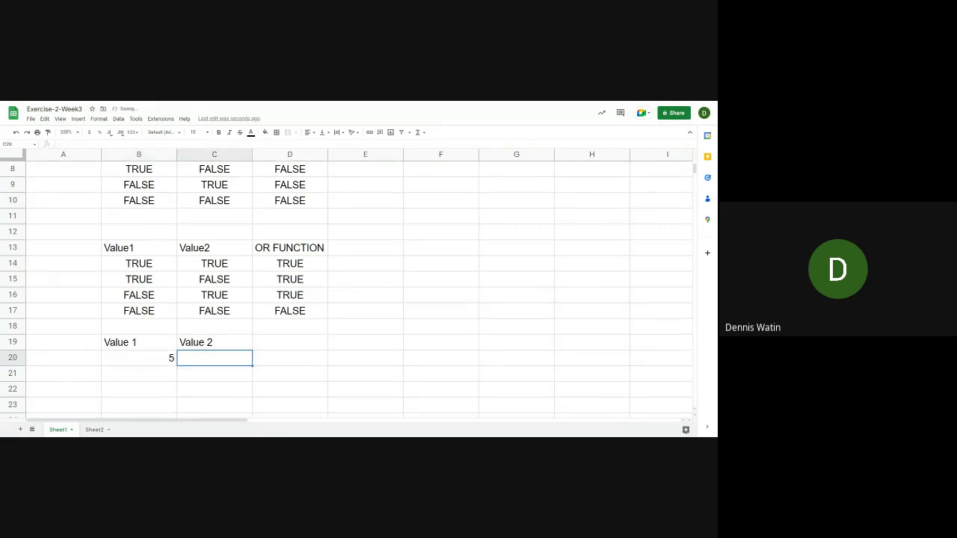
{"action": "type", "text": "2"}
{"action": "key", "text": "Return"}
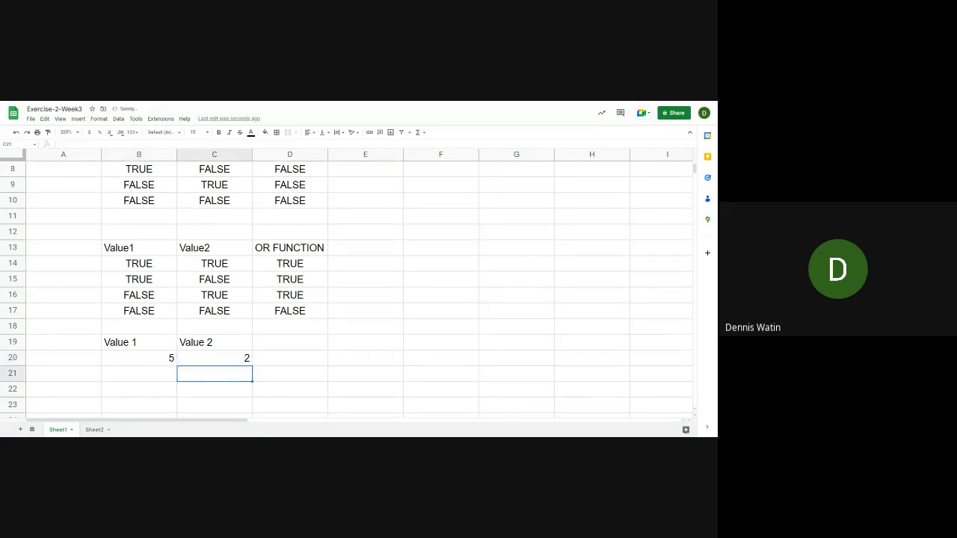
{"action": "key", "text": "Up"}
{"action": "key", "text": "Left"}
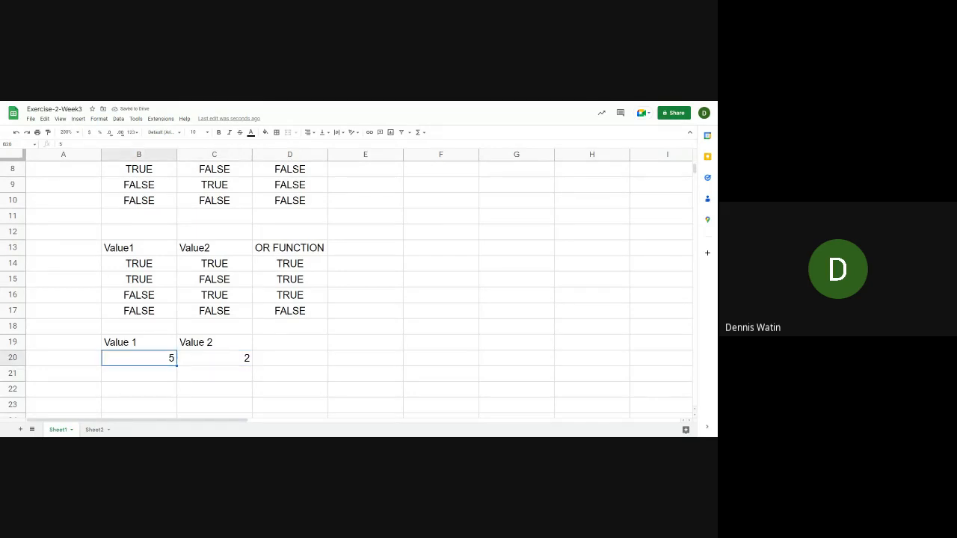
{"action": "key", "text": "Down"}
{"action": "key", "text": "Up"}
{"action": "key", "text": "Right"}
{"action": "key", "text": "Right"}
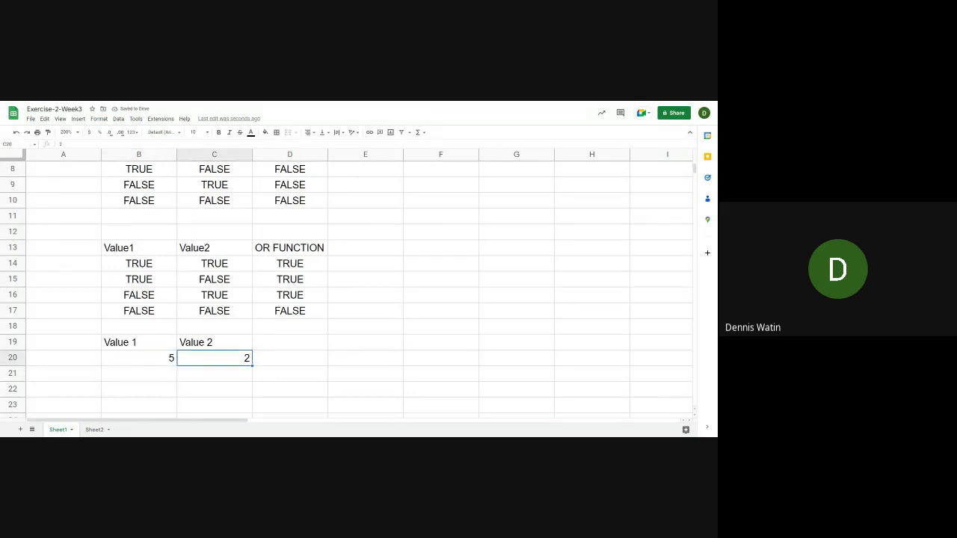
Enter an EQ formula in D20 that compares B20 with C20
{"action": "type", "text": "=EQ"}
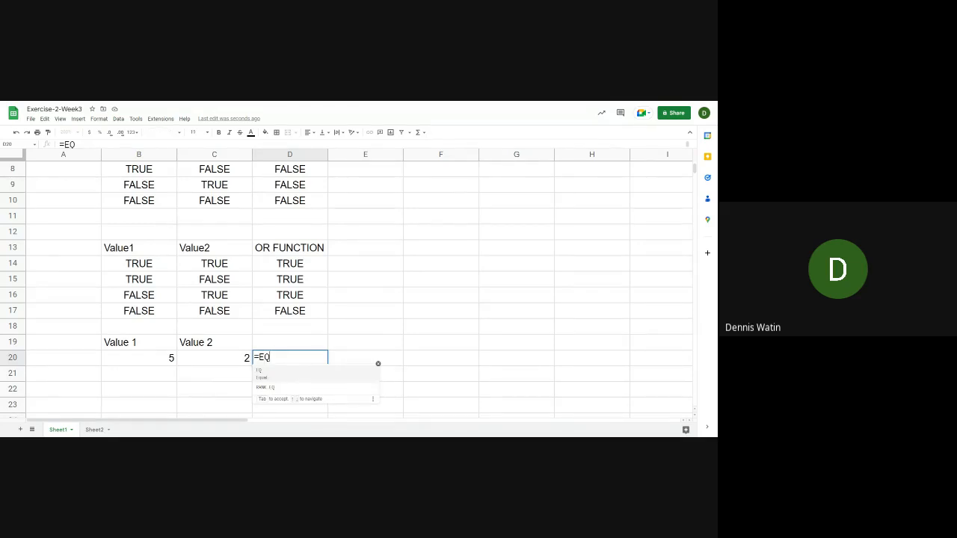
{"action": "type", "text": "("}
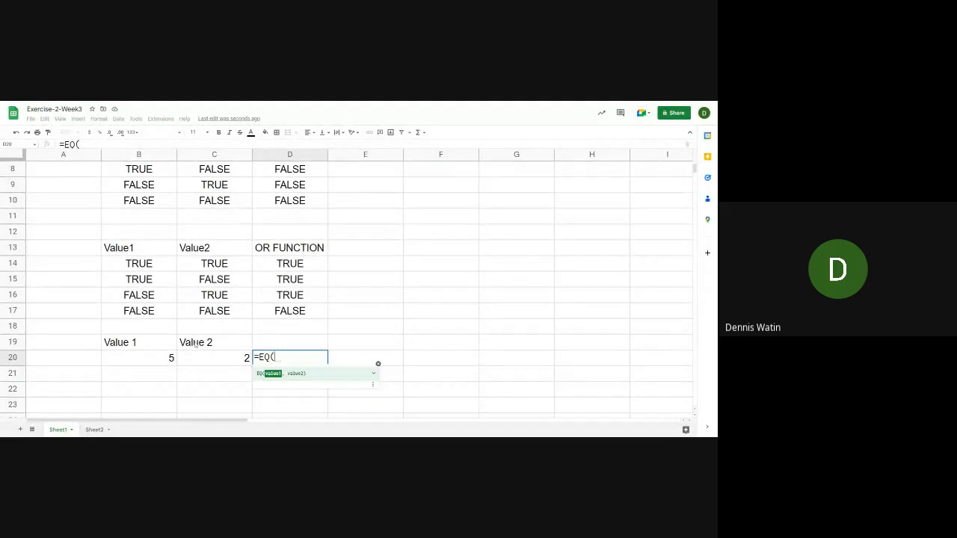
{"action": "left_click", "coordinate": [166, 363]}
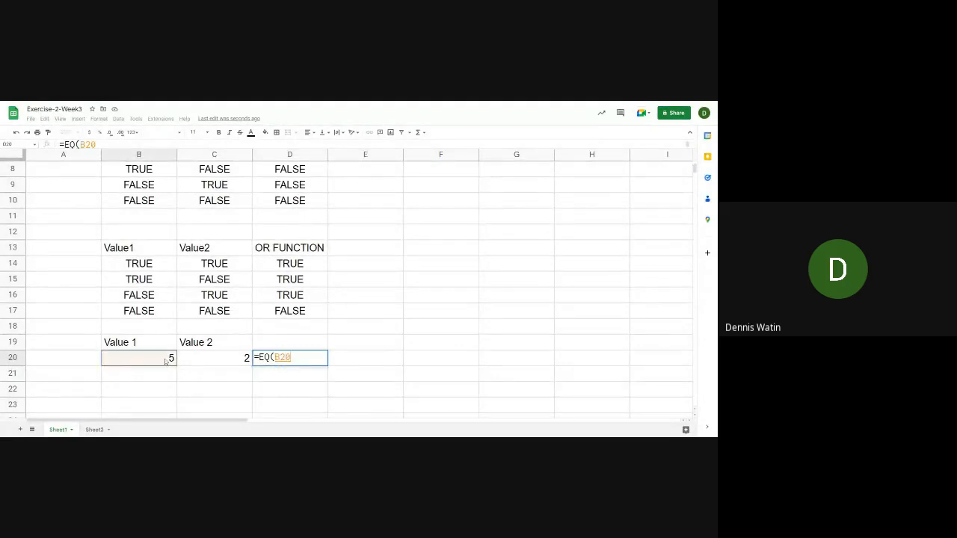
{"action": "type", "text": ","}
{"action": "left_click", "coordinate": [201, 360]}
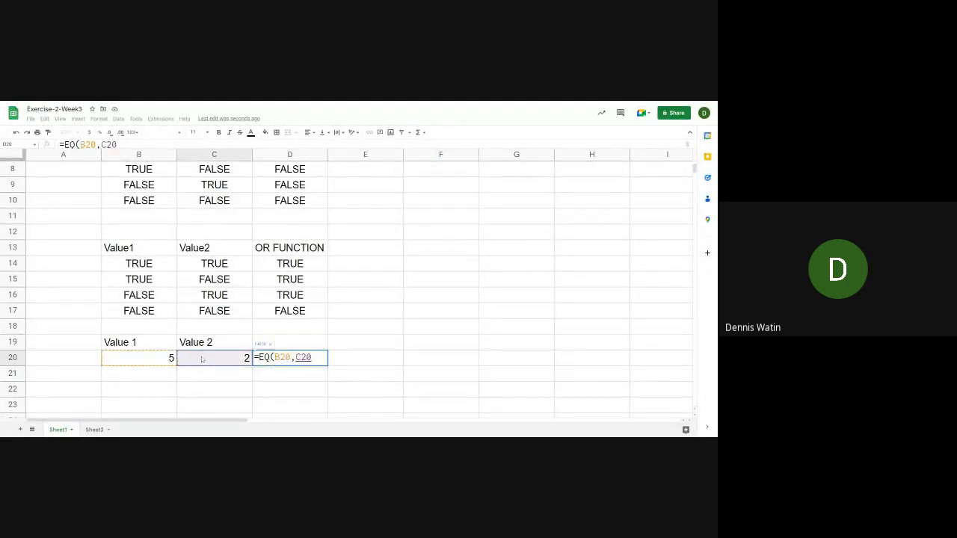
{"action": "key", "text": "Return"}
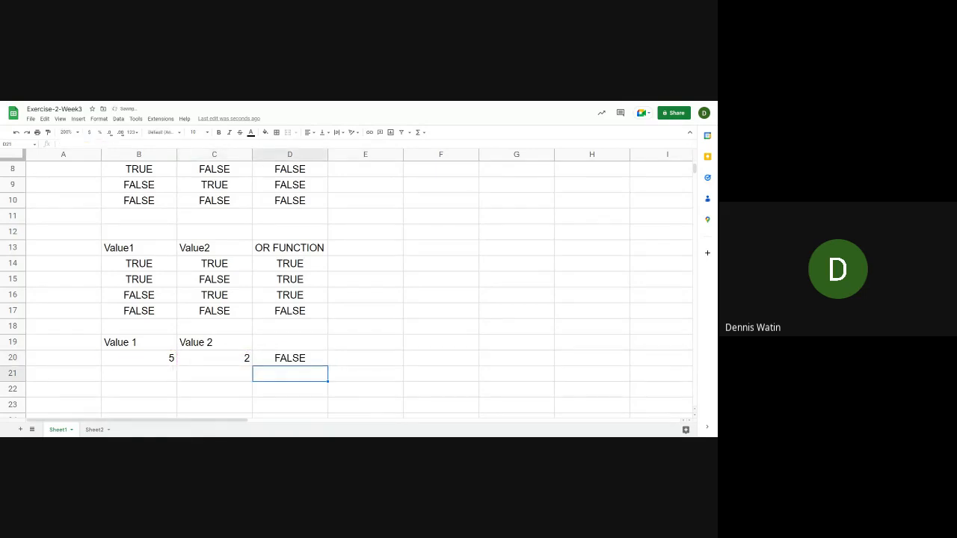
Inspect the EQ formula in D20 and read the expanded help for the EQ function
{"action": "left_click", "coordinate": [290, 358]}
{"action": "left_click", "coordinate": [290, 405]}
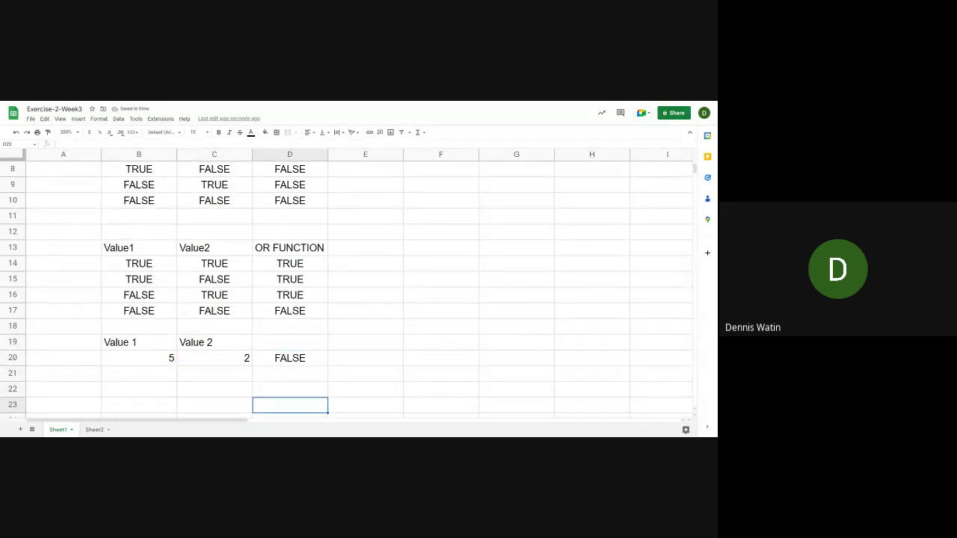
{"action": "key", "text": "Up"}
{"action": "key", "text": "Up"}
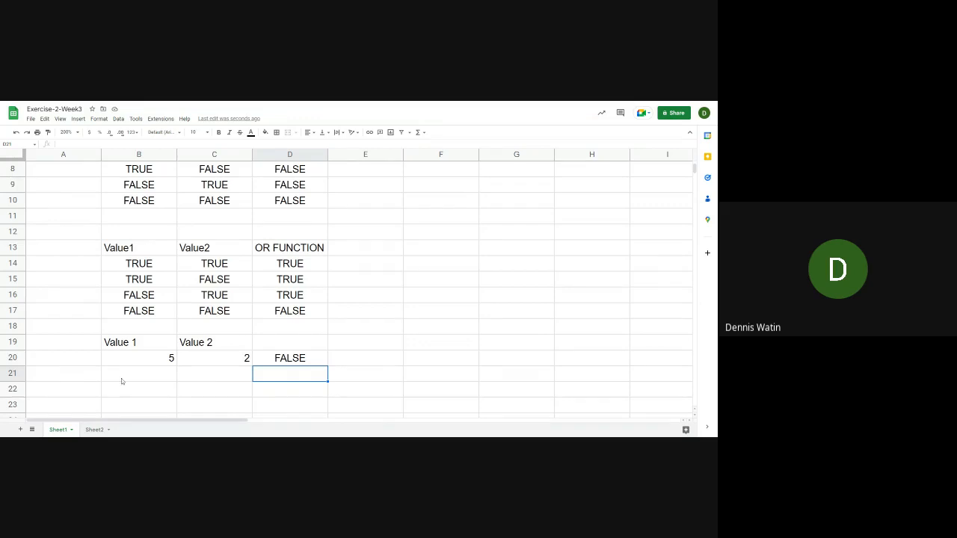
{"action": "key", "text": "Up"}
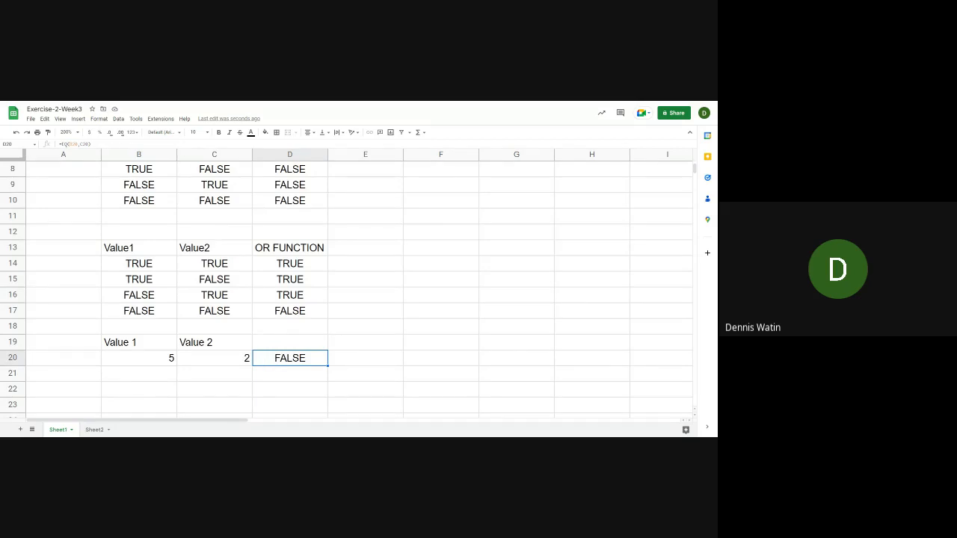
{"action": "left_click", "coordinate": [68, 145]}
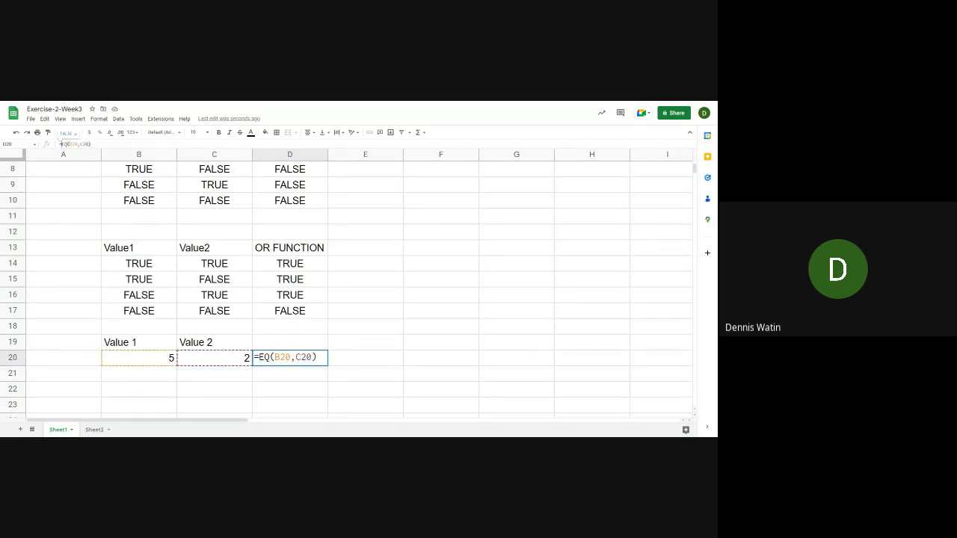
{"action": "left_click_drag", "start_coordinate": [61, 144], "coordinate": [65, 144]}
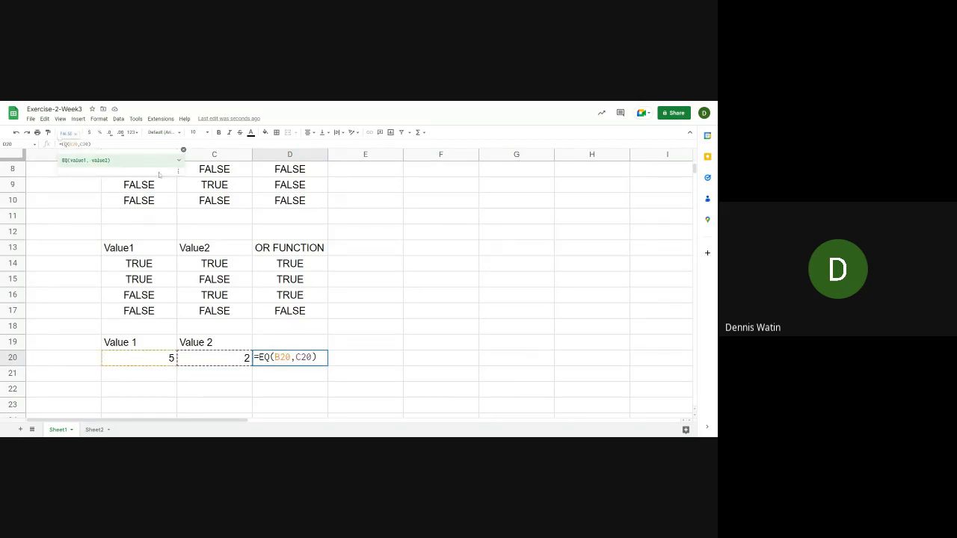
{"action": "left_click", "coordinate": [179, 161]}
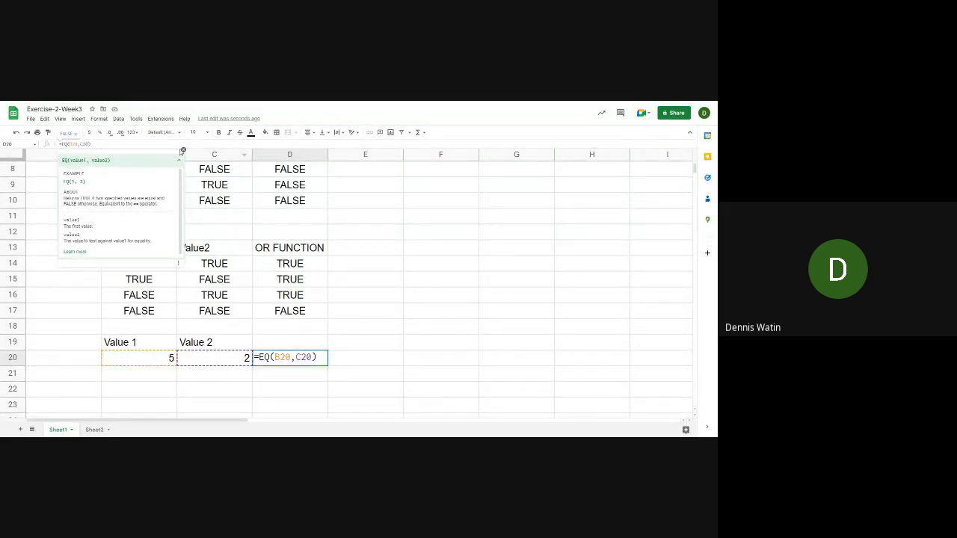
{"action": "left_click", "coordinate": [183, 151]}
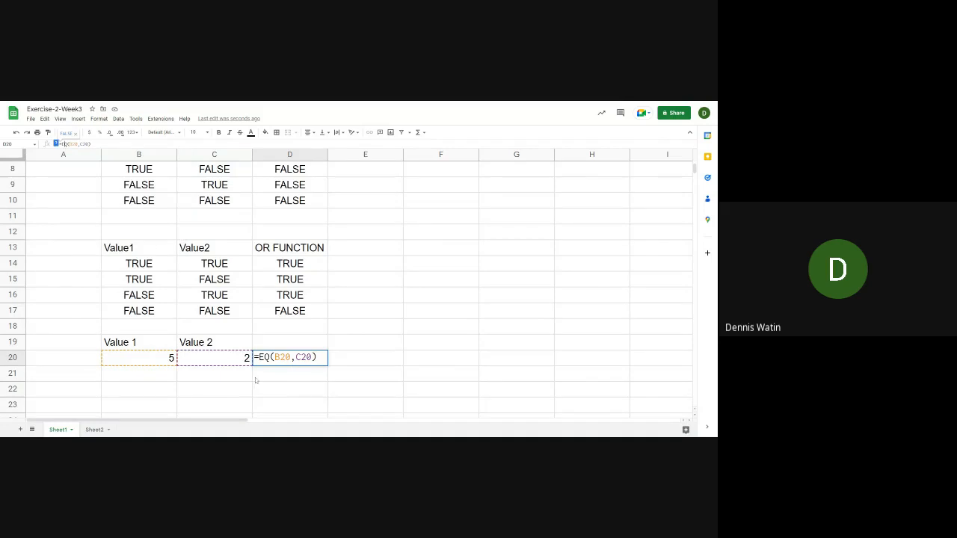
{"action": "key", "text": "Return"}
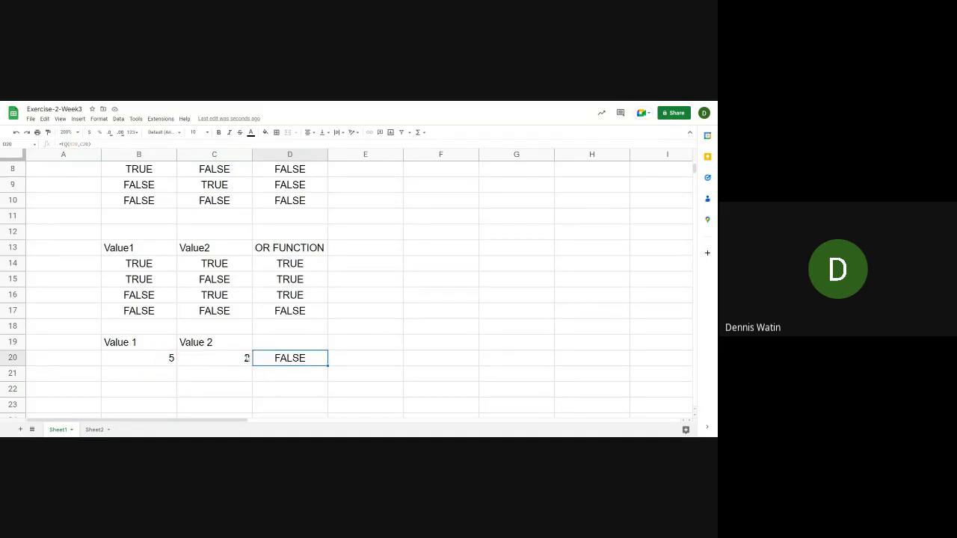
Enter the label EQ Function in E20 beside the comparison result
{"action": "left_click", "coordinate": [163, 372]}
{"action": "left_click", "coordinate": [277, 345]}
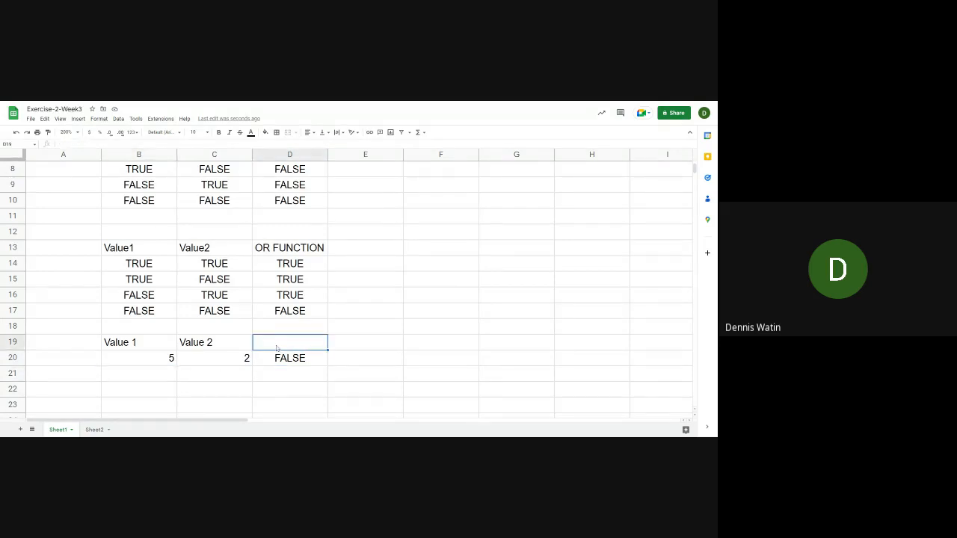
{"action": "left_click", "coordinate": [350, 359]}
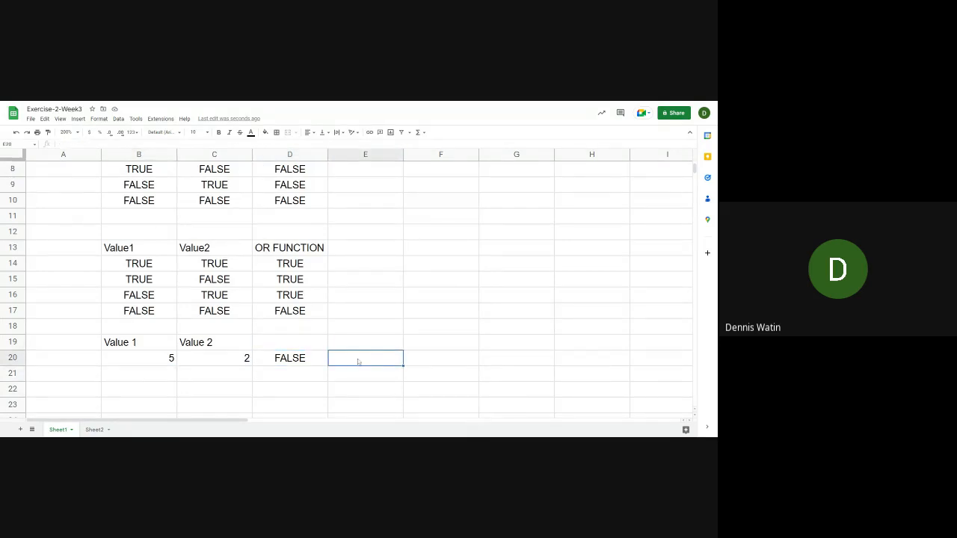
{"action": "type", "text": "EQ Function"}
{"action": "key", "text": "Return"}
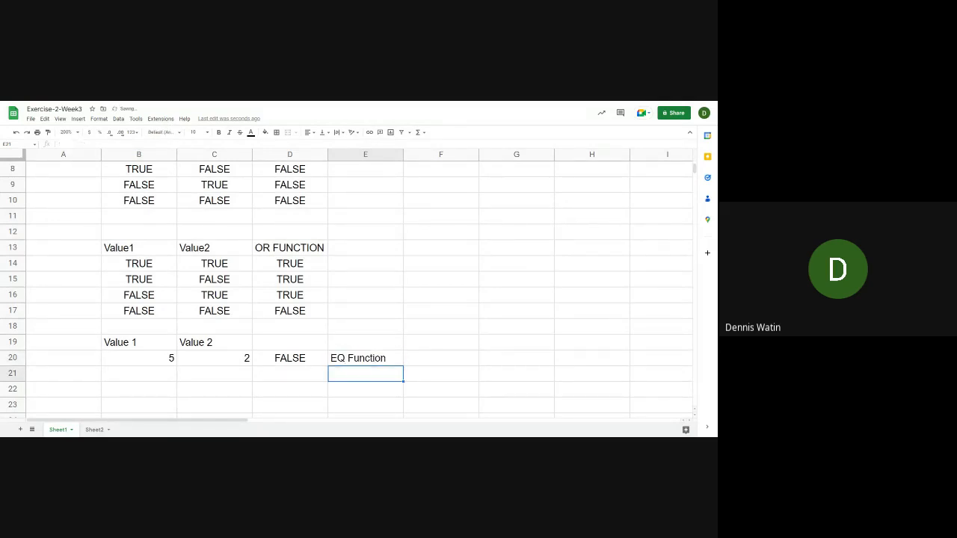
Enter the heading Symbol in F19, above the column next to the EQ Function label
{"action": "key", "text": "Left"}
{"action": "key", "text": "Left"}
{"action": "key", "text": "Left"}
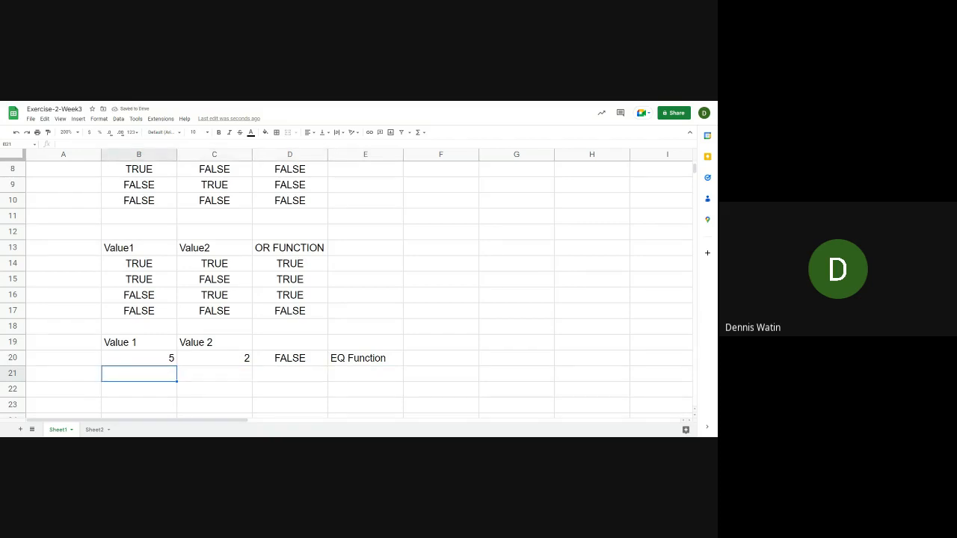
{"action": "key", "text": "Right"}
{"action": "key", "text": "Right"}
{"action": "key", "text": "Right"}
{"action": "key", "text": "Up"}
{"action": "key", "text": "Right"}
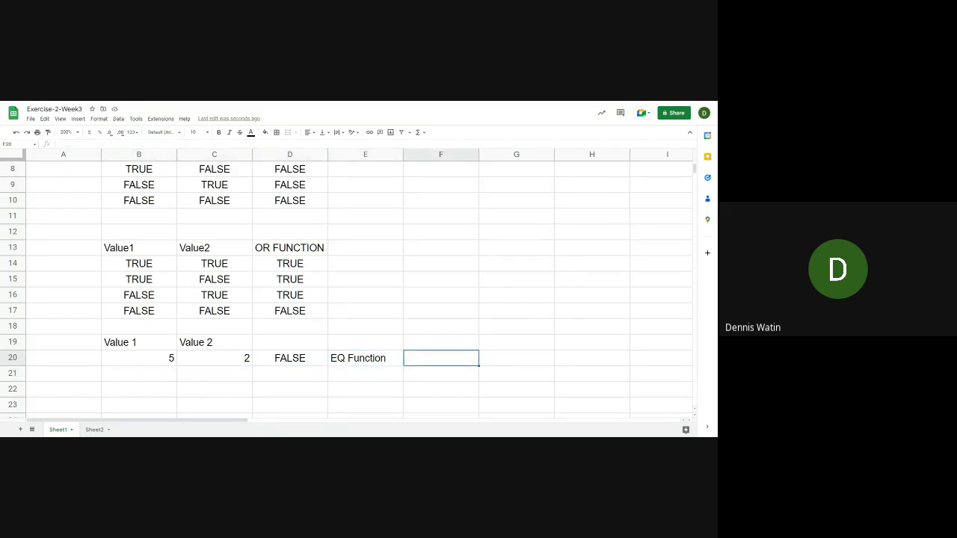
{"action": "key", "text": "Up"}
{"action": "type", "text": "Symbol"}
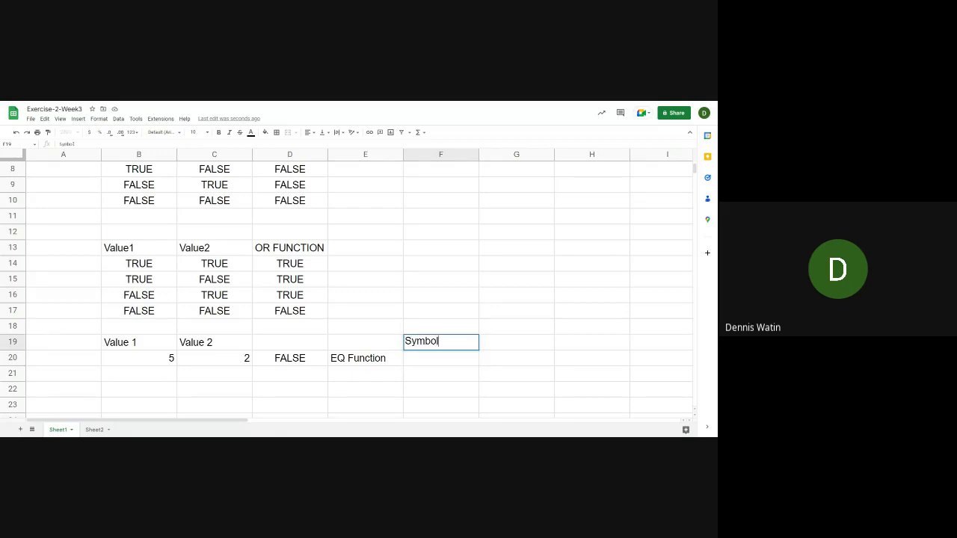
{"action": "key", "text": "Return"}
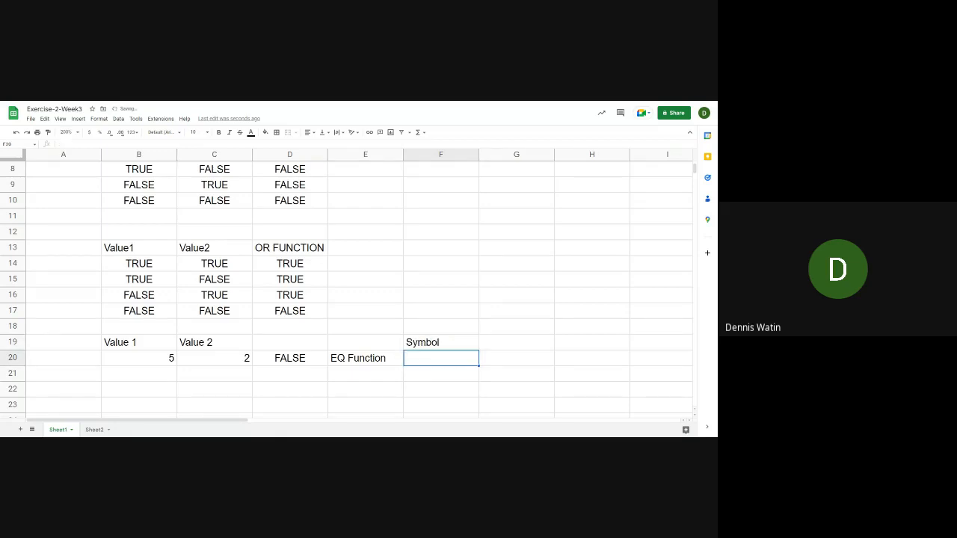
Enter the equals sign (=) as plain text in F20 and <> in F21 under Symbol
{"action": "type", "text": "="}
{"action": "key", "text": "Return"}
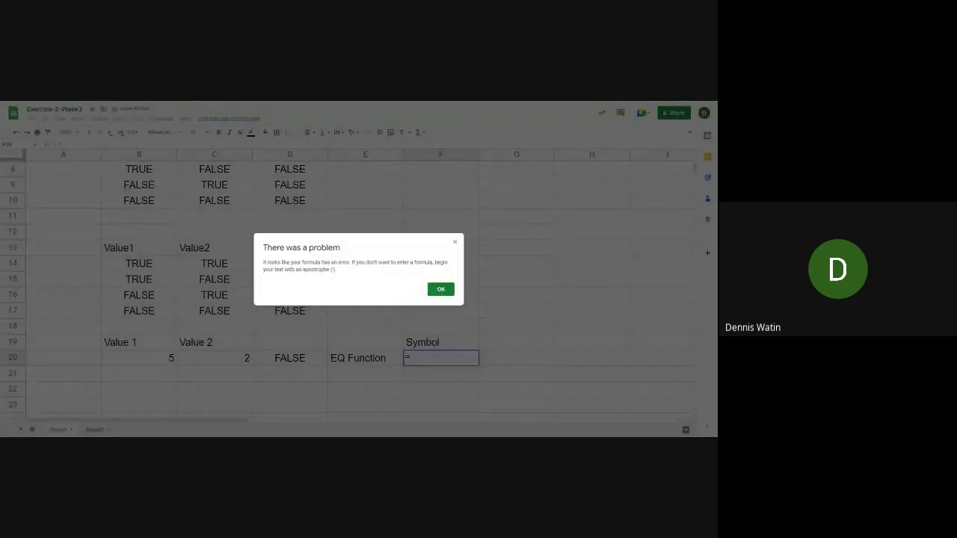
{"action": "key", "text": "Return"}
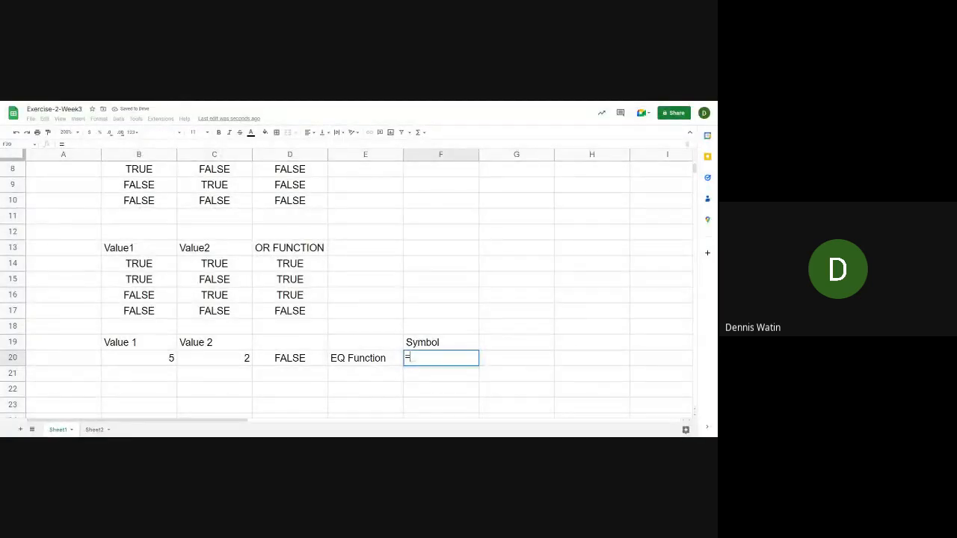
{"action": "key", "text": "BackSpace"}
{"action": "type", "text": "'="}
{"action": "key", "text": "Return"}
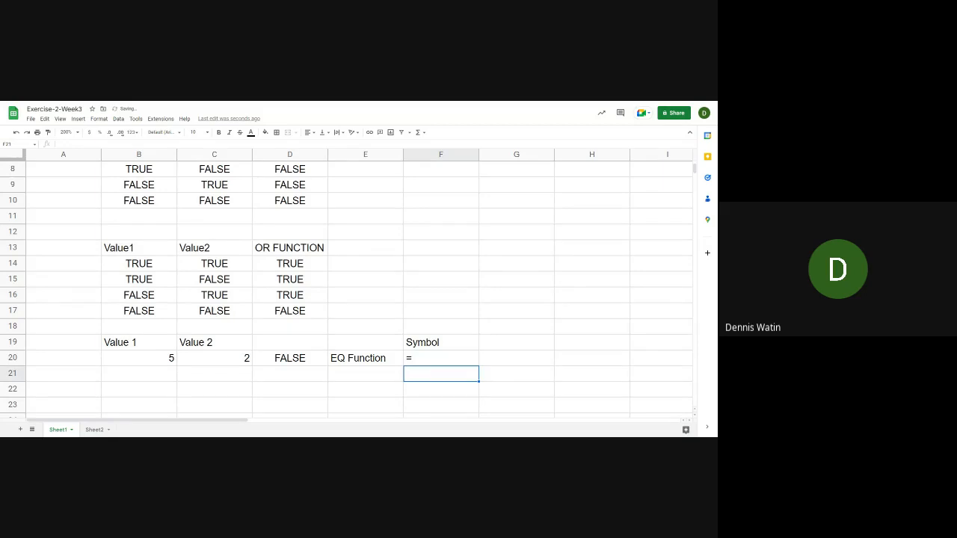
{"action": "type", "text": "<>"}
{"action": "key", "text": "Return"}
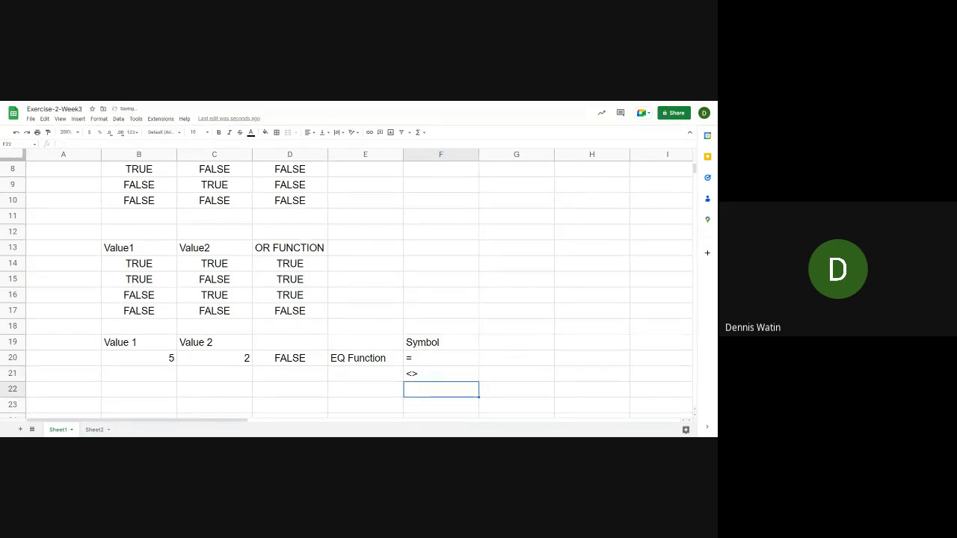
Enter the label NE Function in E21 beside the <> symbol
{"action": "key", "text": "Left"}
{"action": "key", "text": "Up"}
{"action": "key", "text": "Left"}
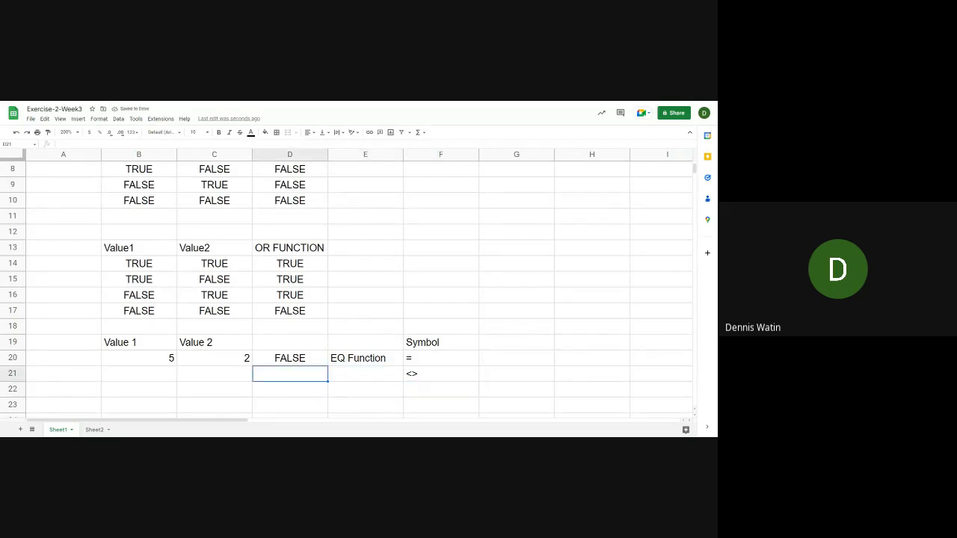
{"action": "key", "text": "Right"}
{"action": "type", "text": "NE"}
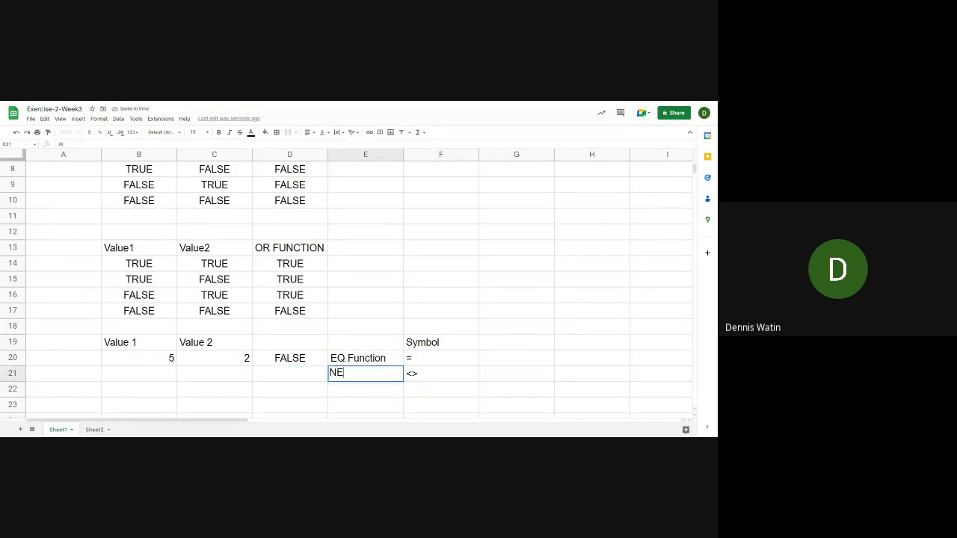
{"action": "type", "text": " Function"}
{"action": "key", "text": "Return"}
Fill the values 5 and 2 from B20:C20 down into B21:C21
{"action": "key", "text": "Left"}
{"action": "key", "text": "Left"}
{"action": "key", "text": "Up"}
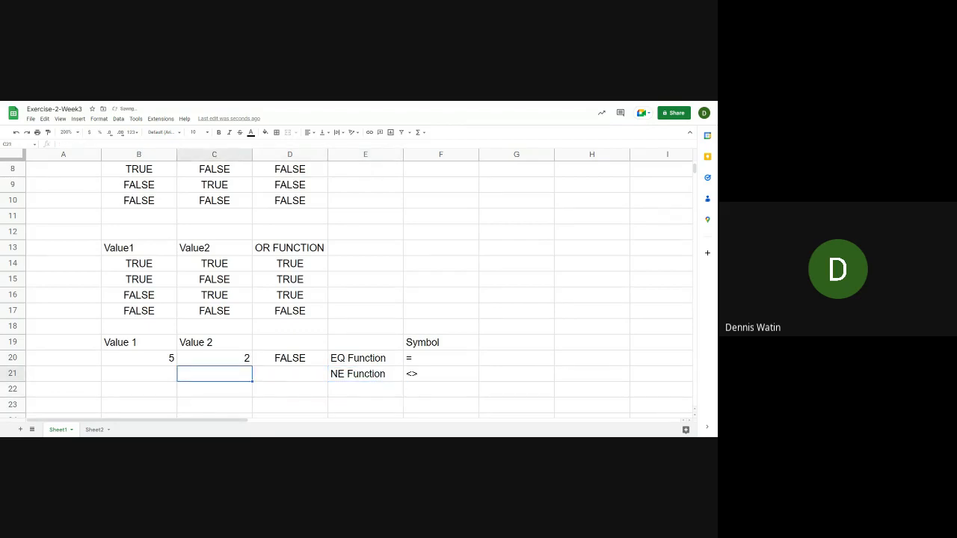
{"action": "key", "text": "Left"}
{"action": "key", "text": "Up"}
{"action": "key", "text": "shift+Right"}
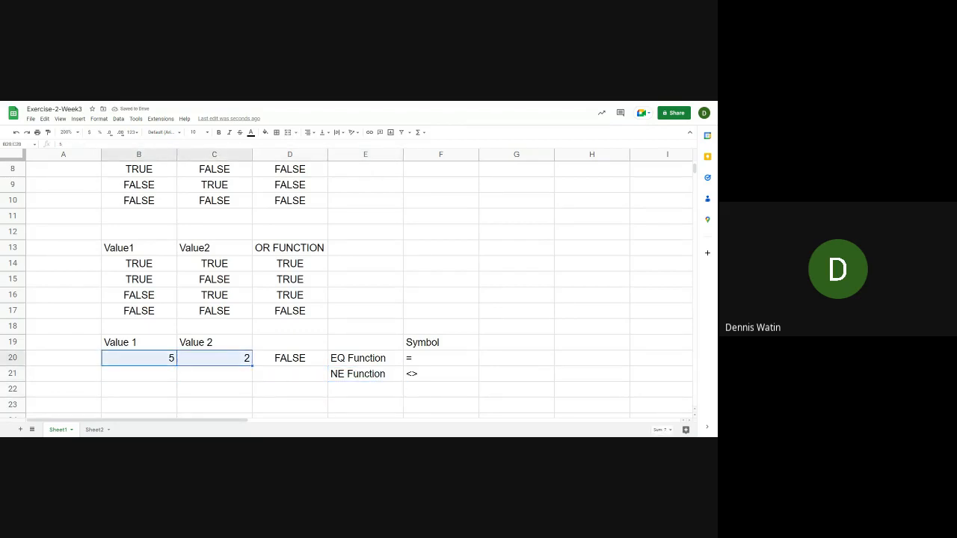
{"action": "left_click", "coordinate": [246, 371]}
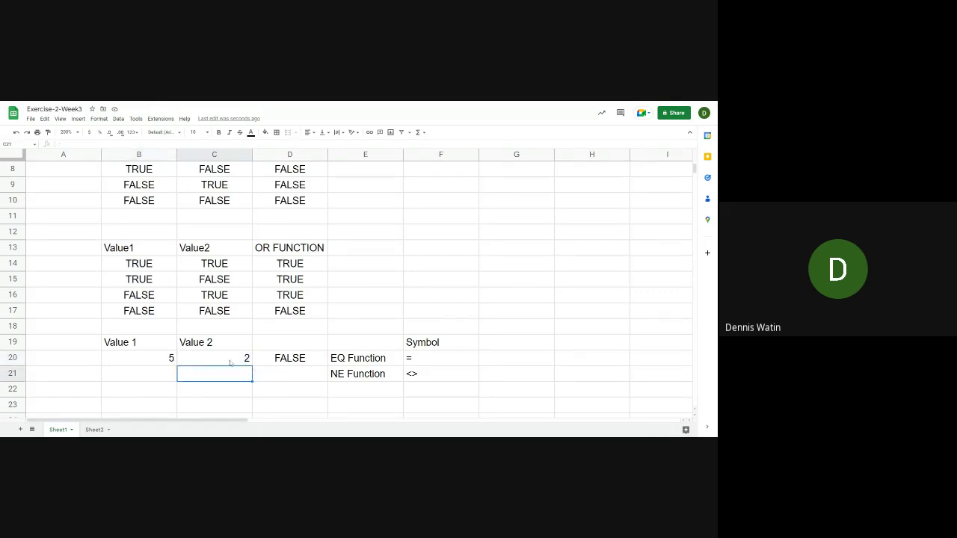
{"action": "left_click", "coordinate": [171, 360]}
{"action": "left_click_drag", "start_coordinate": [171, 359], "coordinate": [252, 381]}
Enter the formula =NE(B21,C21) in D21 to test whether the two values differ
{"action": "left_click", "coordinate": [290, 376]}
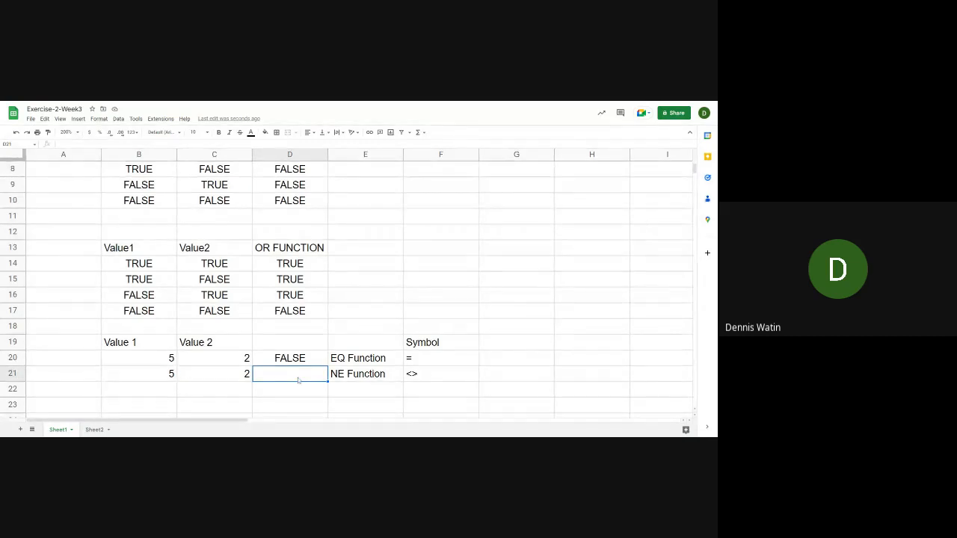
{"action": "type", "text": "=N"}
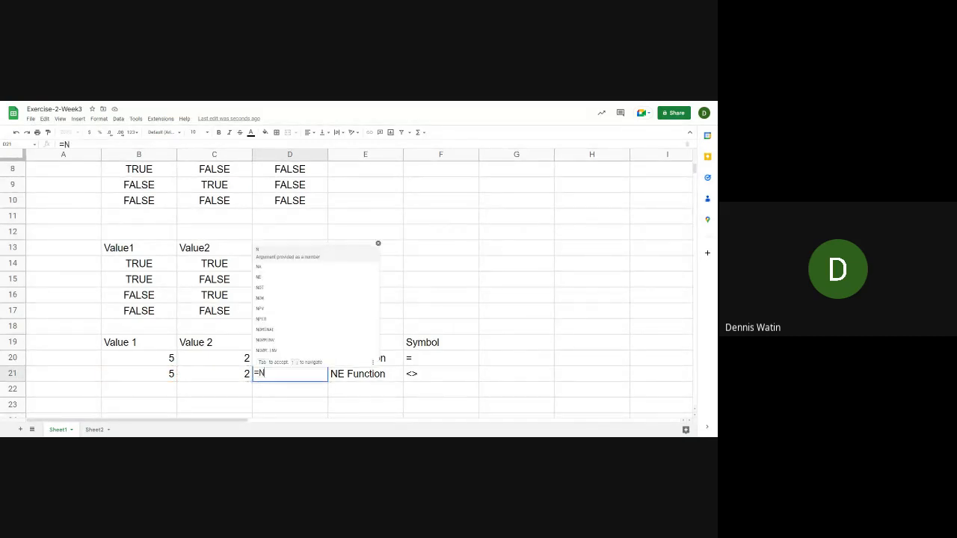
{"action": "type", "text": "E("}
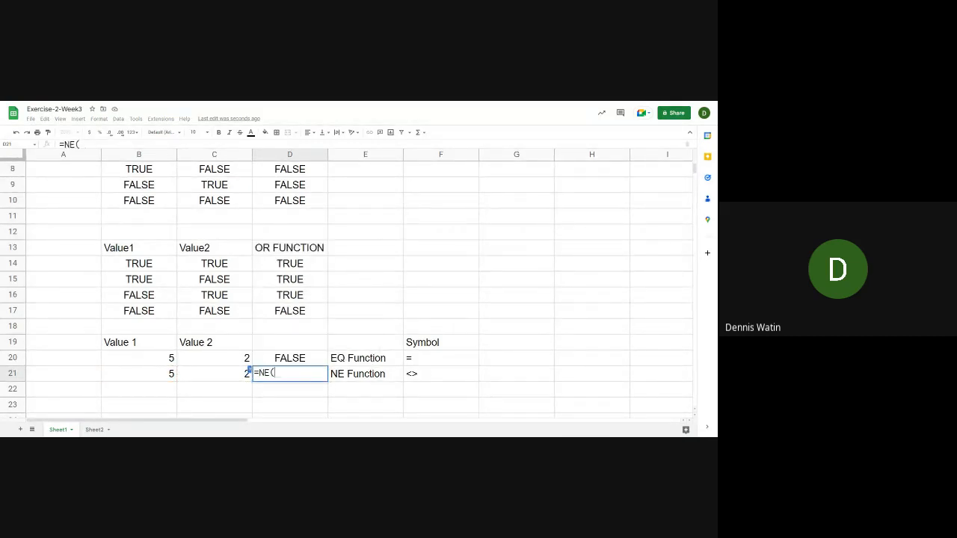
{"action": "left_click", "coordinate": [142, 373]}
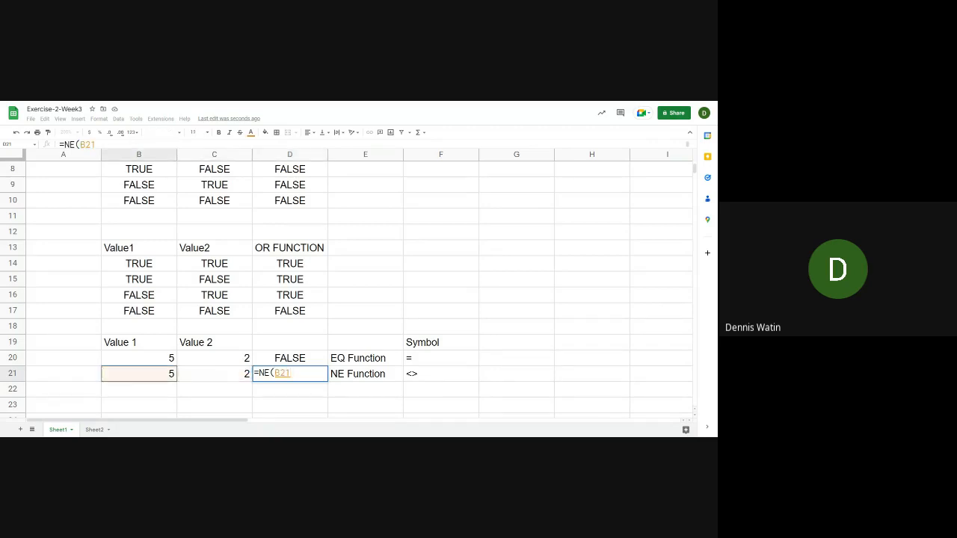
{"action": "type", "text": ","}
{"action": "left_click", "coordinate": [243, 370]}
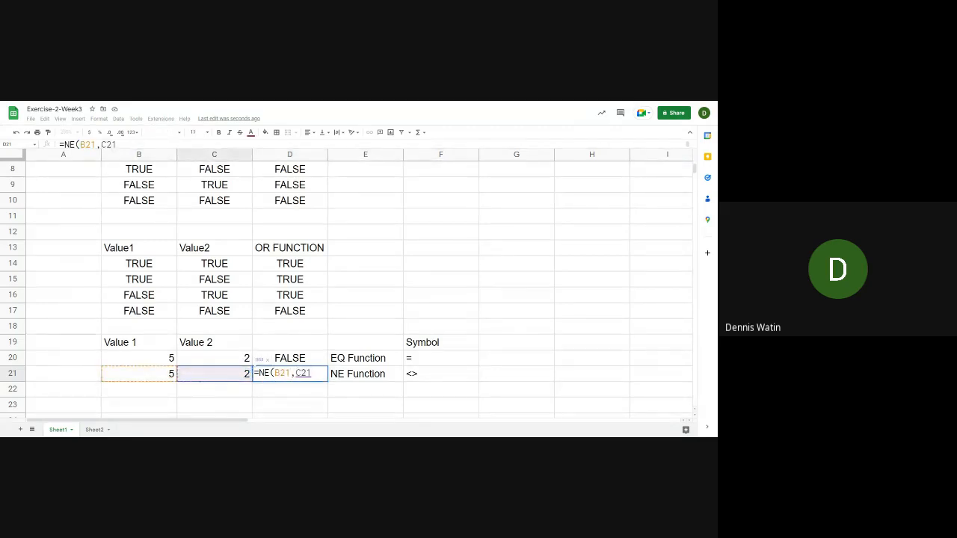
{"action": "type", "text": ")"}
{"action": "key", "text": "Return"}
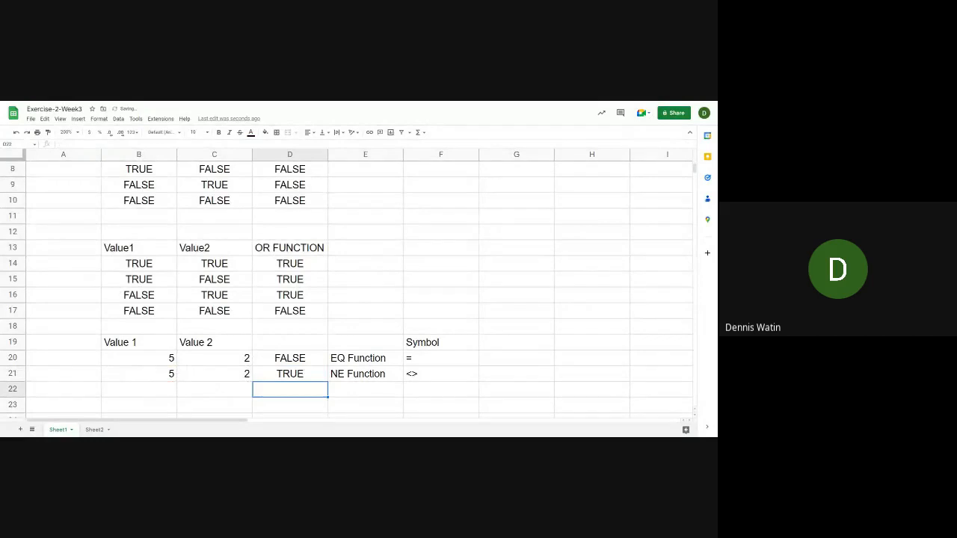
Test the NE formula by setting C21 to 5, and restore C21 to 2
{"action": "key", "text": "Up"}
{"action": "key", "text": "Left"}
{"action": "key", "text": "Left"}
{"action": "key", "text": "Right"}
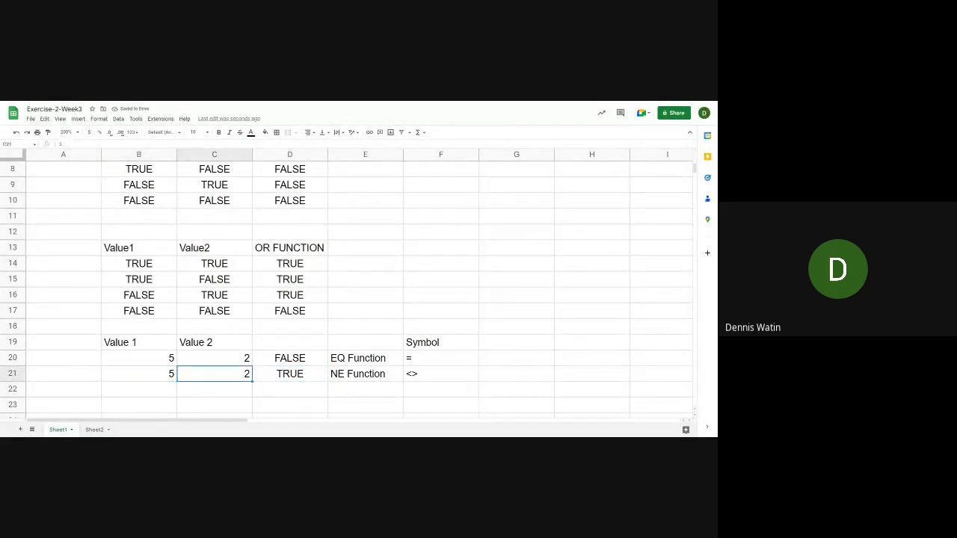
{"action": "type", "text": "5"}
{"action": "key", "text": "Return"}
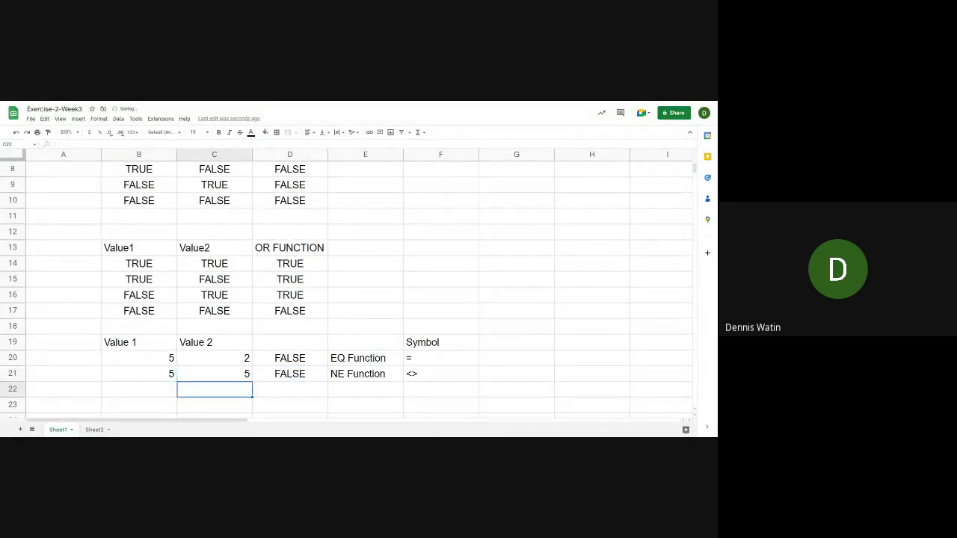
{"action": "key", "text": "Up"}
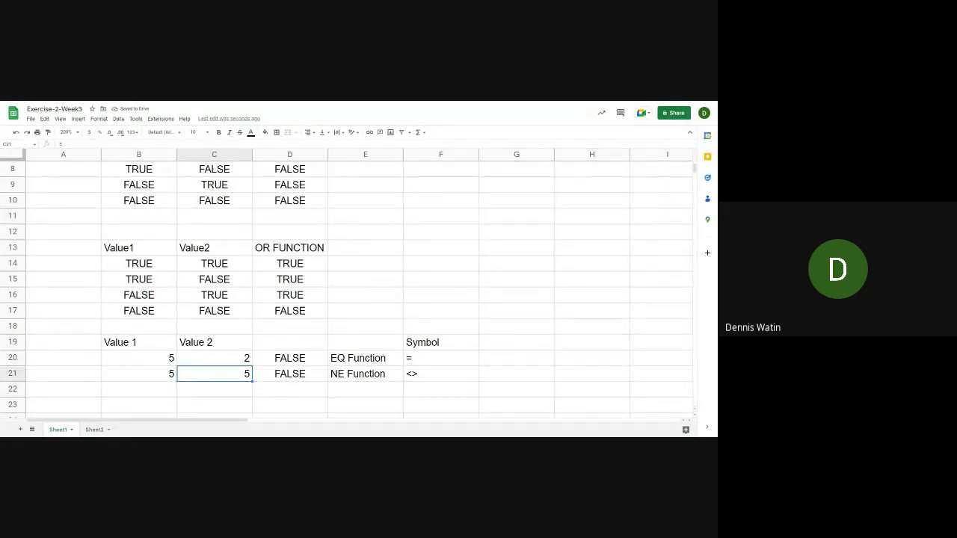
{"action": "type", "text": "2"}
{"action": "key", "text": "Return"}
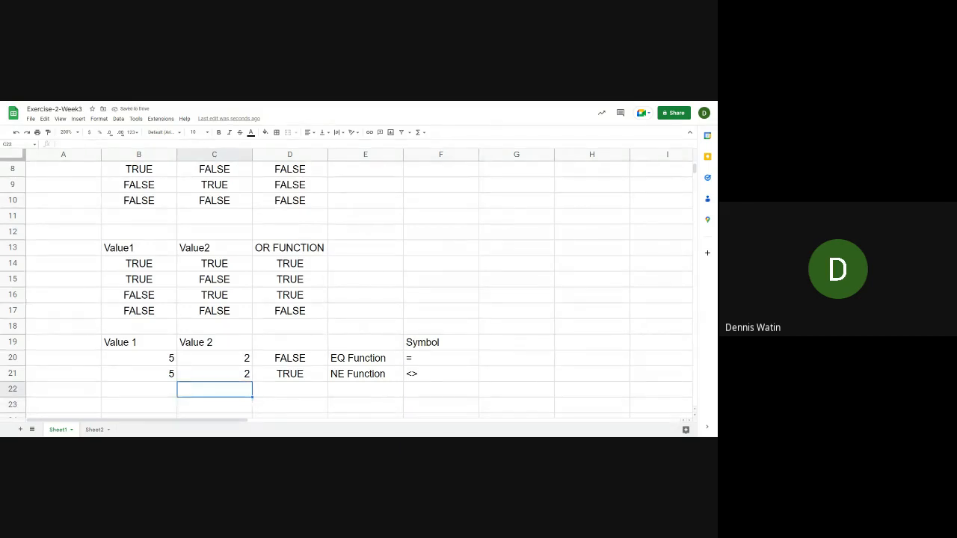
Enter the label GT Function in E22 and its symbol > as plain text in F22
{"action": "left_click", "coordinate": [139, 389]}
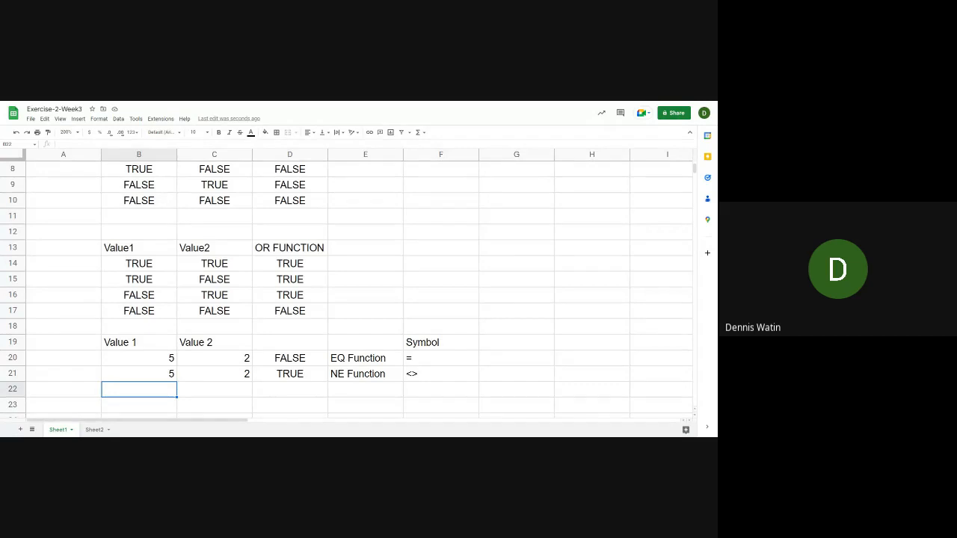
{"action": "left_click", "coordinate": [364, 391]}
{"action": "type", "text": "g"}
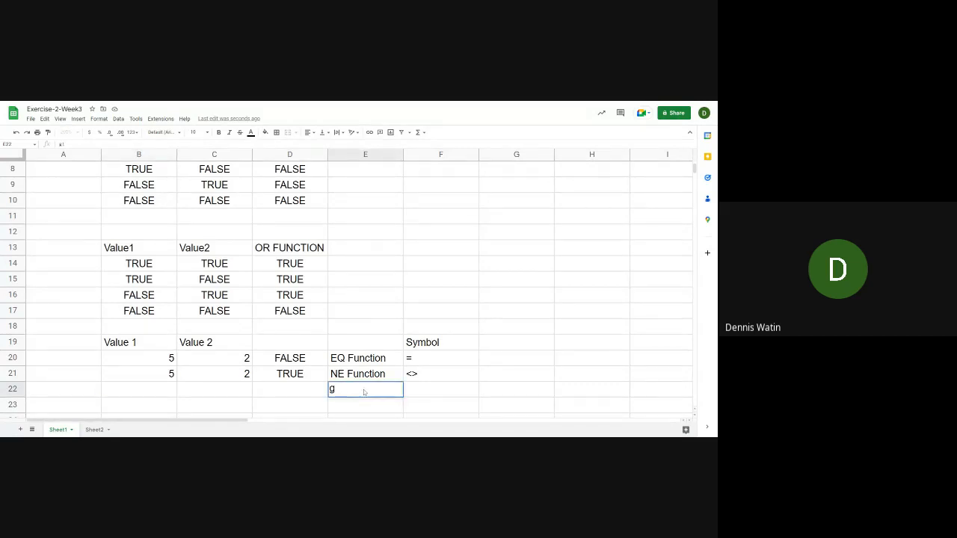
{"action": "type", "text": "t Function"}
{"action": "key", "text": "Return"}
{"action": "key", "text": "Up"}
{"action": "key", "text": "Right"}
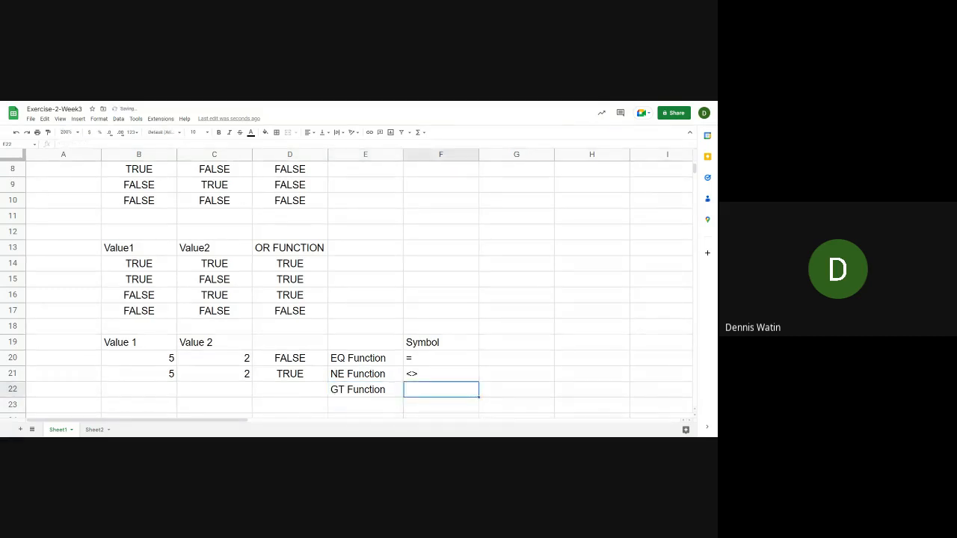
{"action": "type", "text": "'>"}
{"action": "key", "text": "Return"}
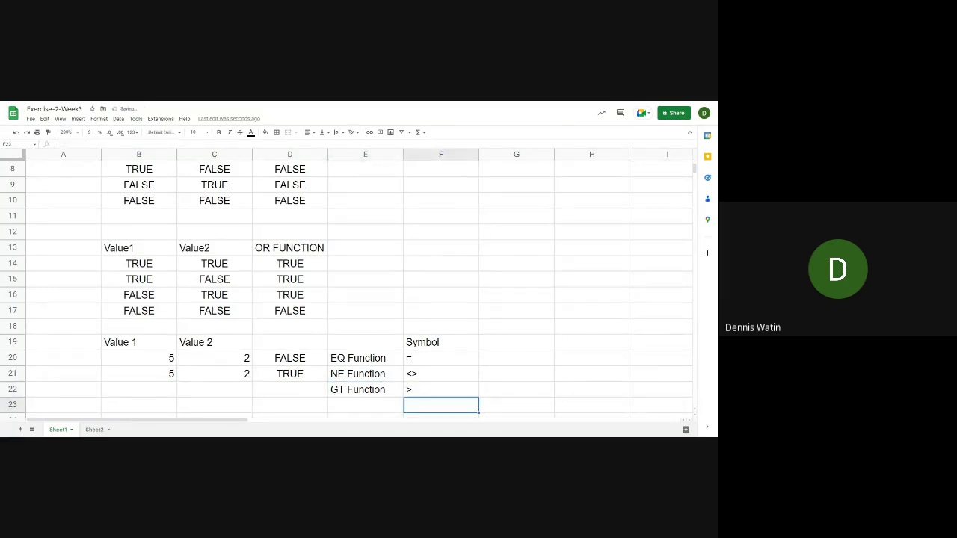
Enter the values 5 in B22 and 2 in C22 for the GT Function row
{"action": "key", "text": "Up"}
{"action": "key", "text": "Left"}
{"action": "key", "text": "Left"}
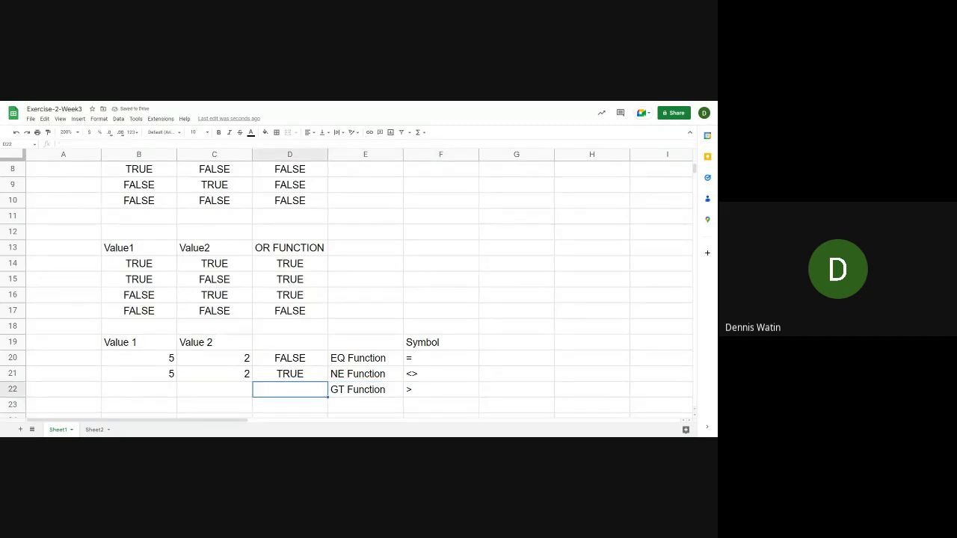
{"action": "key", "text": "Left"}
{"action": "key", "text": "Left"}
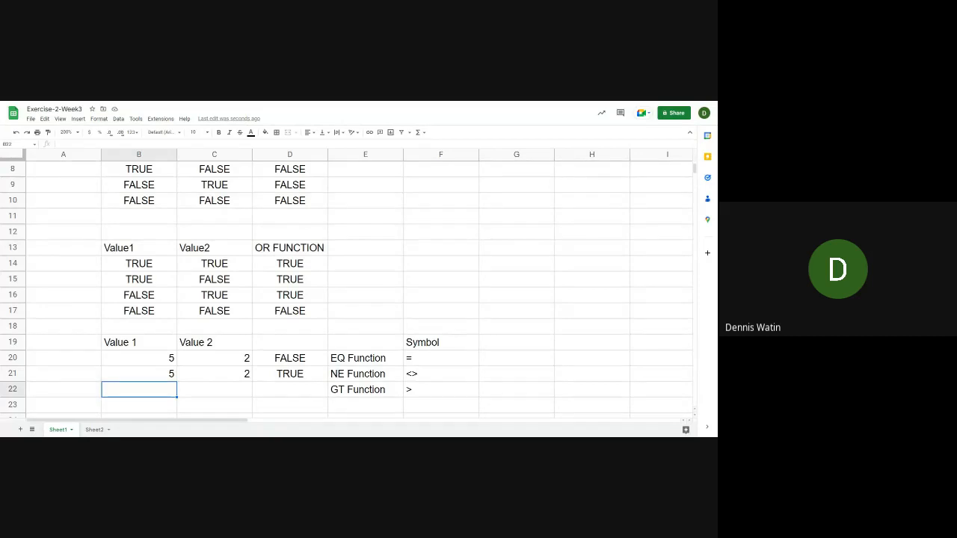
{"action": "type", "text": "5"}
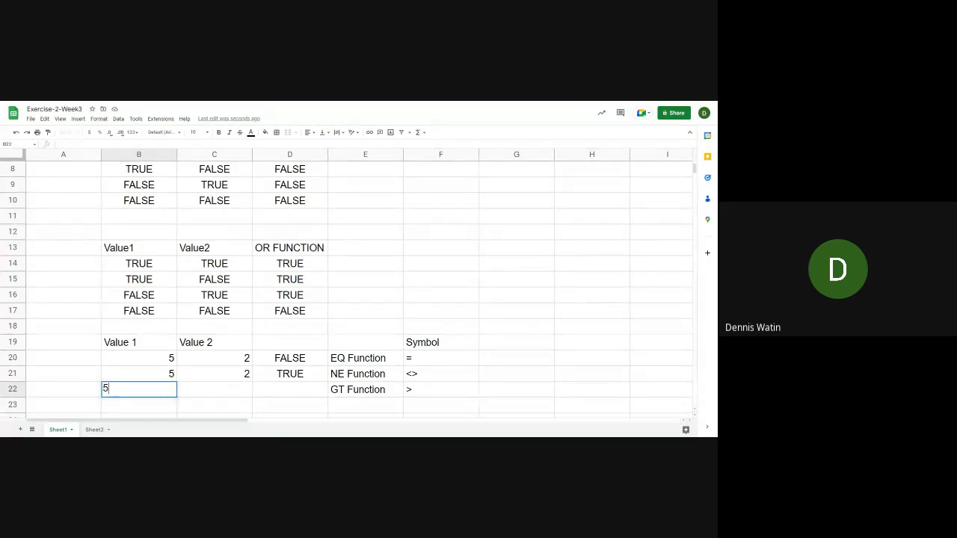
{"action": "key", "text": "Tab"}
{"action": "type", "text": "2"}
{"action": "key", "text": "Tab"}
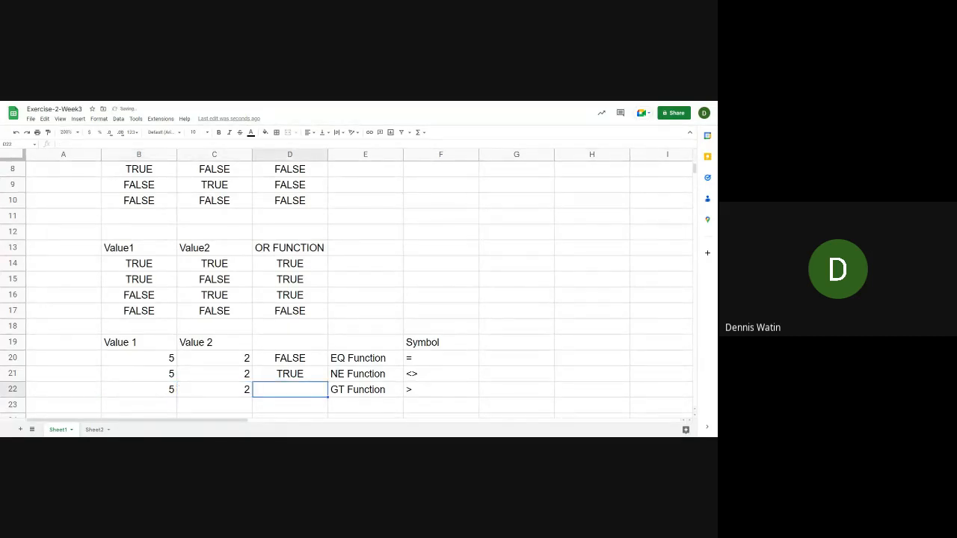
Enter the formula =GT(B22,C22) in D22 to test whether the first value is greater
{"action": "type", "text": "=G"}
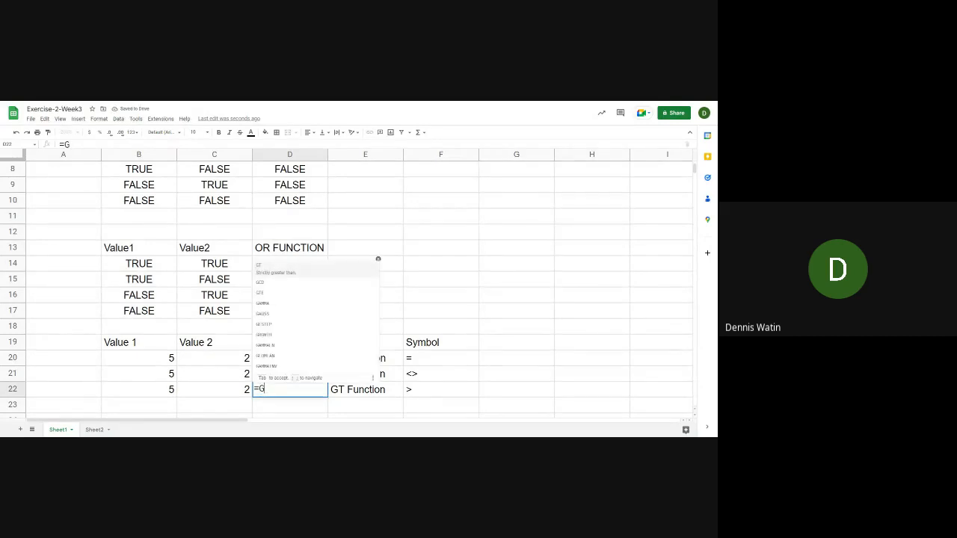
{"action": "type", "text": "T"}
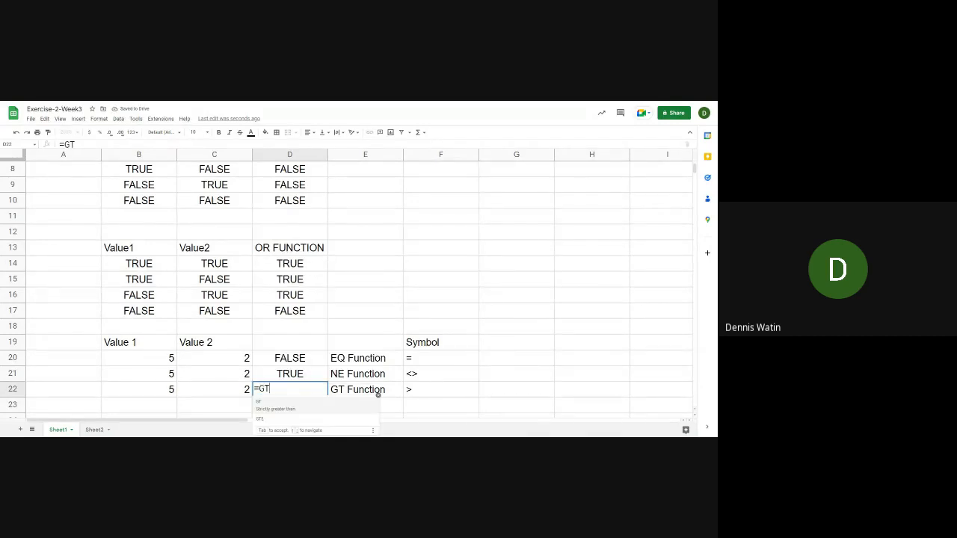
{"action": "type", "text": "("}
{"action": "key", "text": "Left"}
{"action": "key", "text": "Left"}
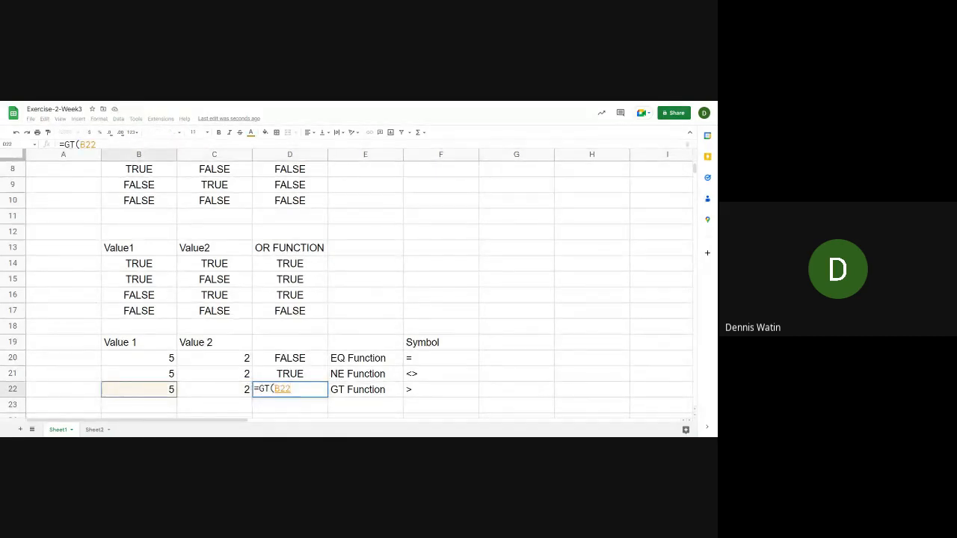
{"action": "type", "text": ","}
{"action": "key", "text": "Left"}
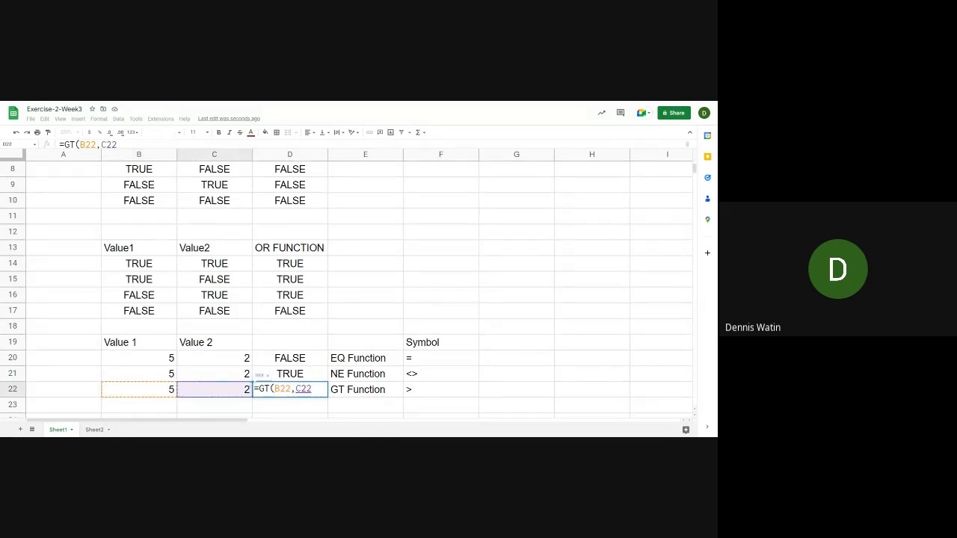
{"action": "type", "text": ")"}
{"action": "key", "text": "Return"}
Test the GT formula by setting C22 to 10, and restore C22 to 2
{"action": "key", "text": "Up"}
{"action": "key", "text": "Left"}
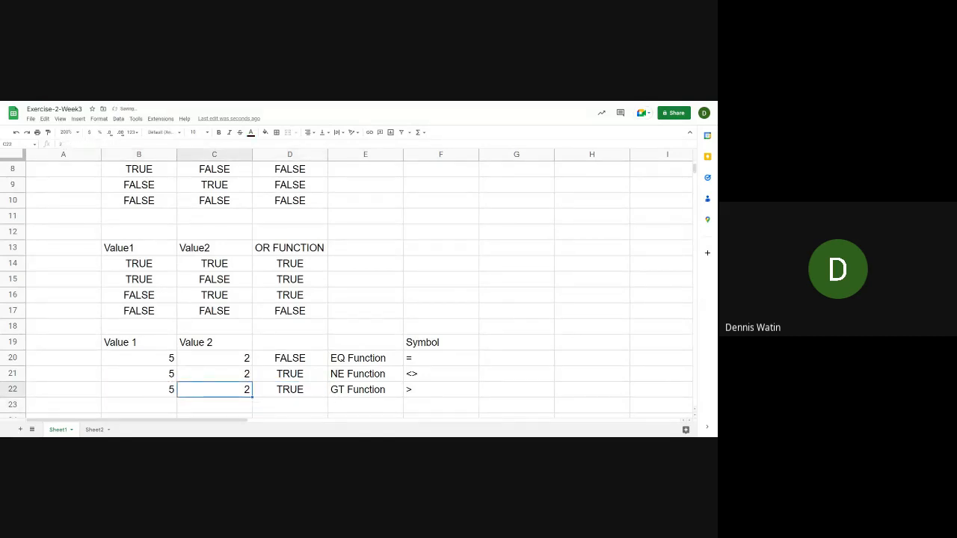
{"action": "type", "text": "10"}
{"action": "key", "text": "Return"}
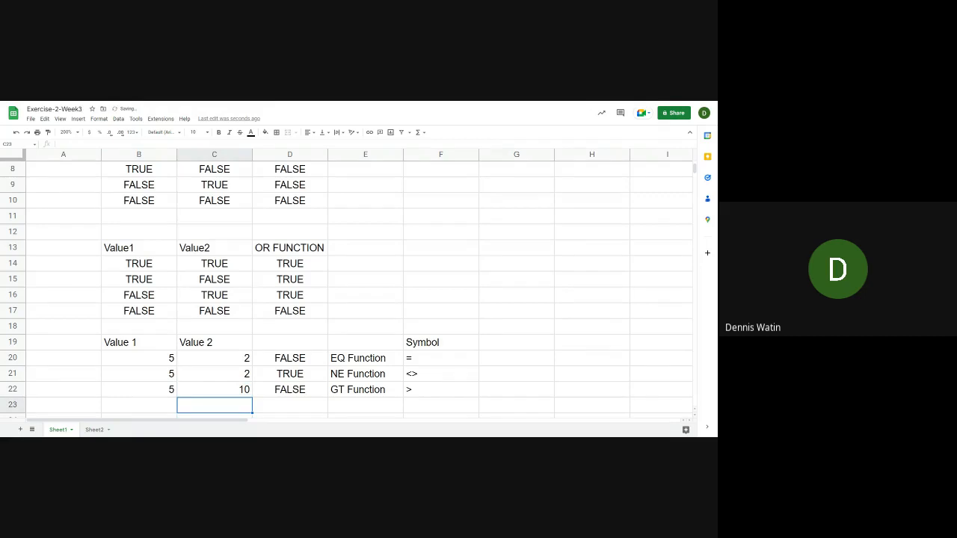
{"action": "key", "text": "Up"}
{"action": "type", "text": "2"}
{"action": "key", "text": "Return"}
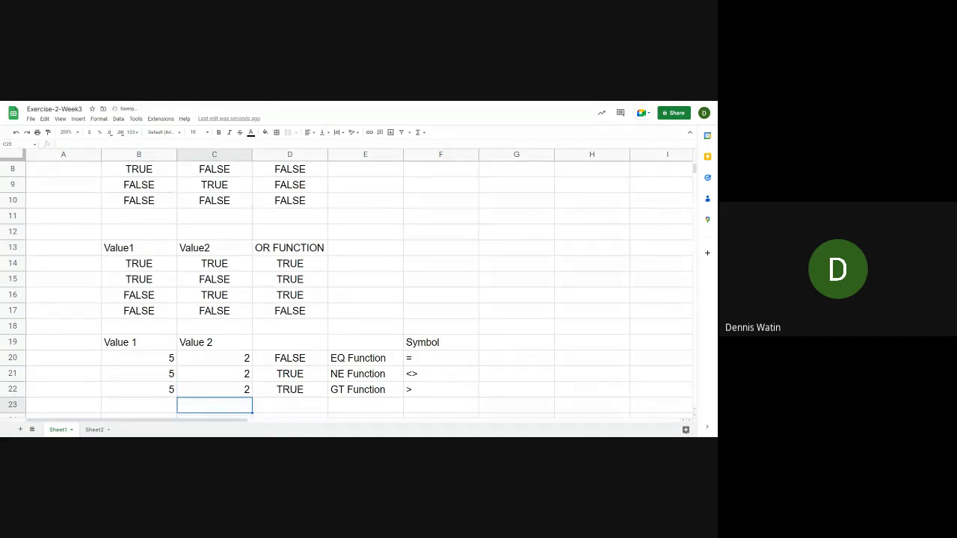
Enter the label GTE Function in E23 and its symbol >= as plain text in F23
{"action": "scroll", "coordinate": [359, 284], "scroll_direction": "down", "scroll_amount": 3}
{"action": "key", "text": "Left"}
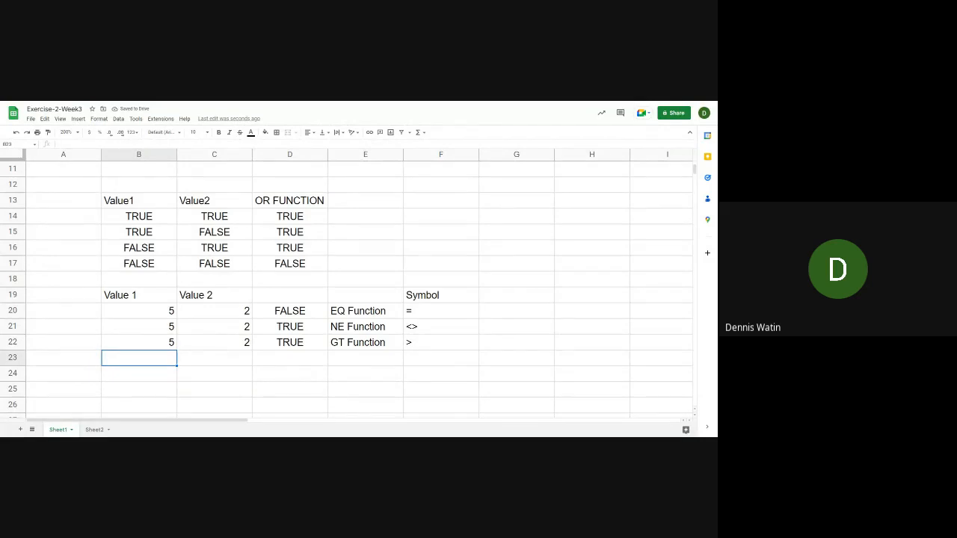
{"action": "key", "text": "Right"}
{"action": "key", "text": "Right"}
{"action": "key", "text": "Right"}
{"action": "type", "text": "gte"}
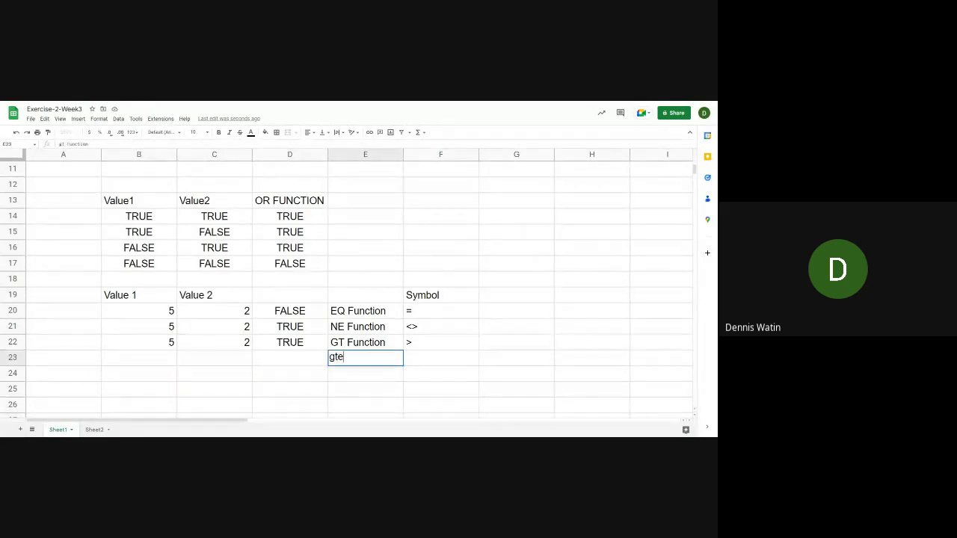
{"action": "key", "text": "BackSpace"}
{"action": "key", "text": "BackSpace"}
{"action": "key", "text": "BackSpace"}
{"action": "type", "text": "GTE Function"}
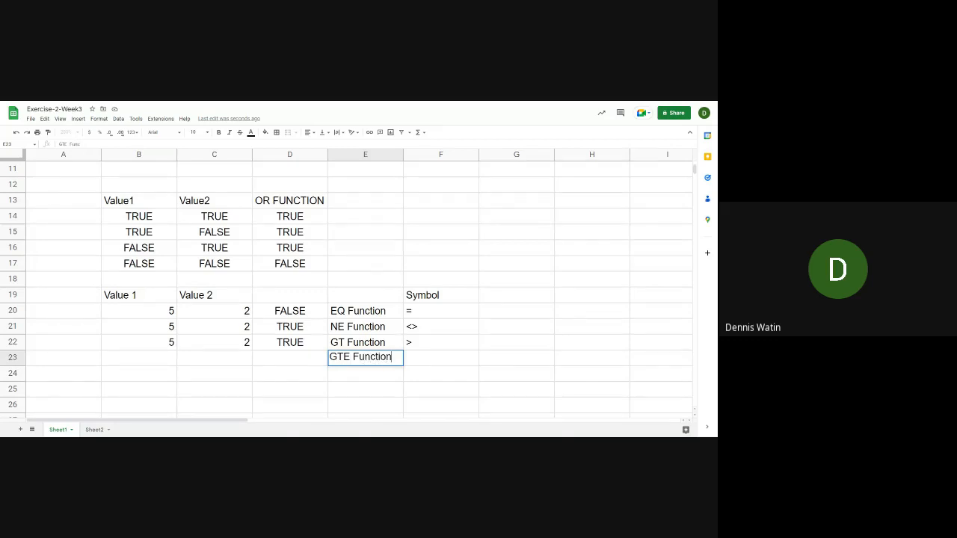
{"action": "key", "text": "Tab"}
{"action": "type", "text": "'"}
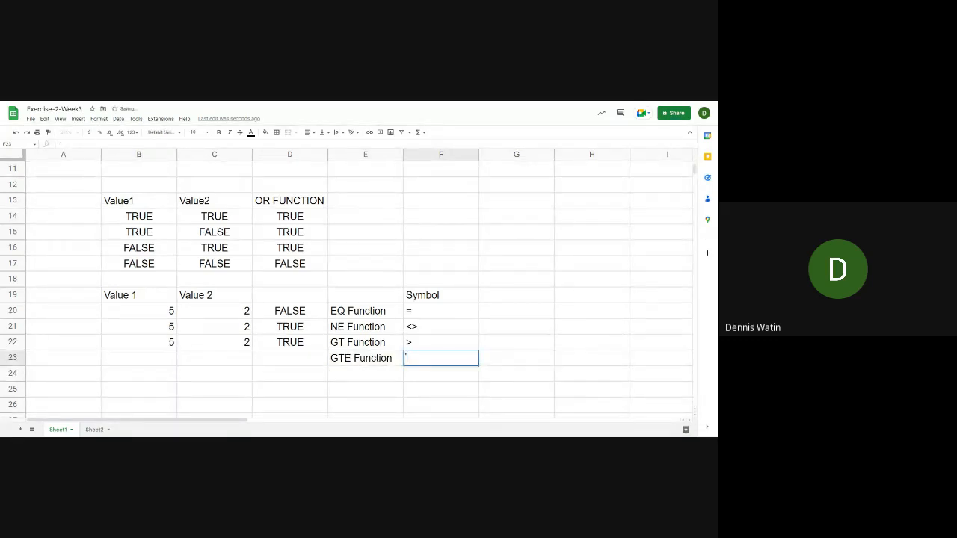
{"action": "type", "text": ">="}
{"action": "key", "text": "Return"}
Enter the values 5 in B23 and 2 in C23 for the GTE Function row
{"action": "key", "text": "Up"}
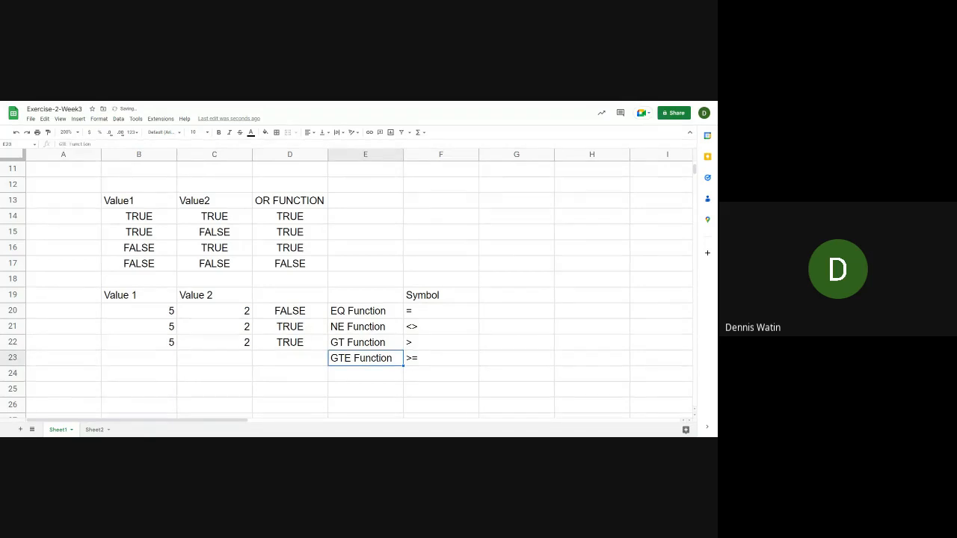
{"action": "key", "text": "Left"}
{"action": "key", "text": "Left"}
{"action": "key", "text": "Left"}
{"action": "type", "text": "5"}
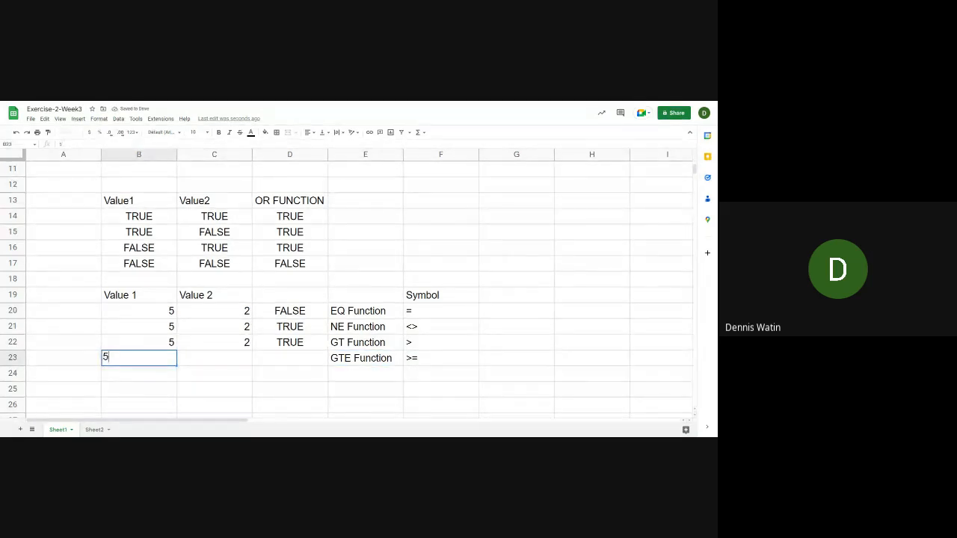
{"action": "key", "text": "Tab"}
{"action": "type", "text": "2"}
{"action": "key", "text": "Tab"}
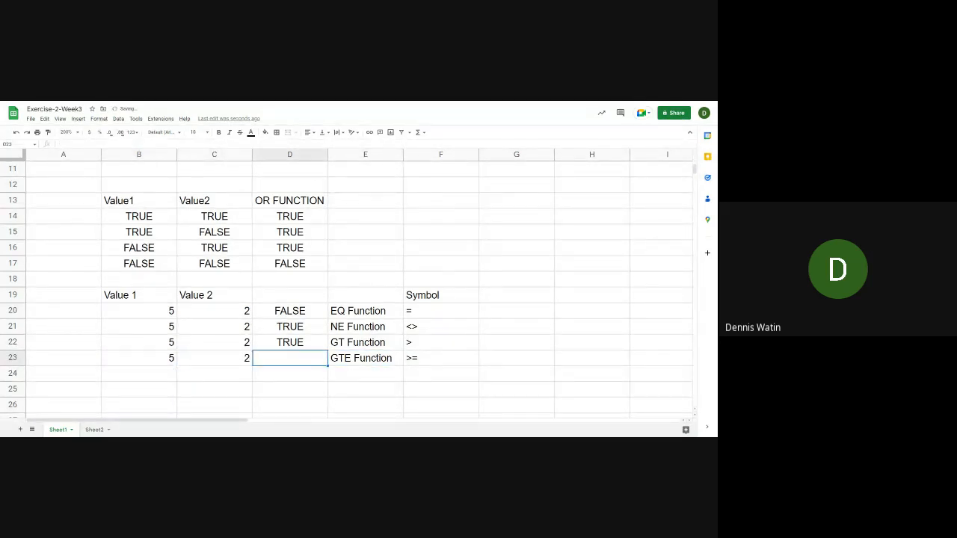
Enter the formula =GTE(B23,C23) in D23 to test whether the first value is greater or equal
{"action": "type", "text": "="}
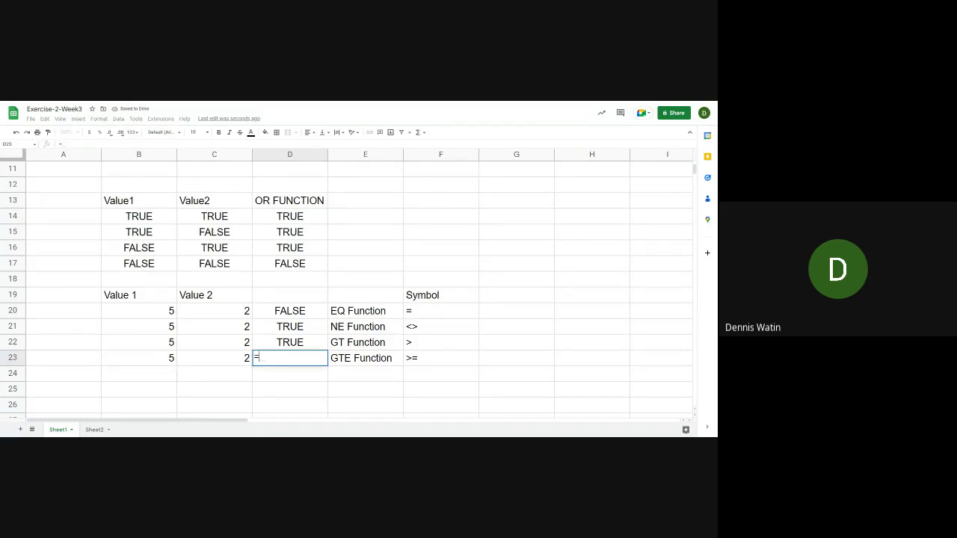
{"action": "type", "text": "GTE"}
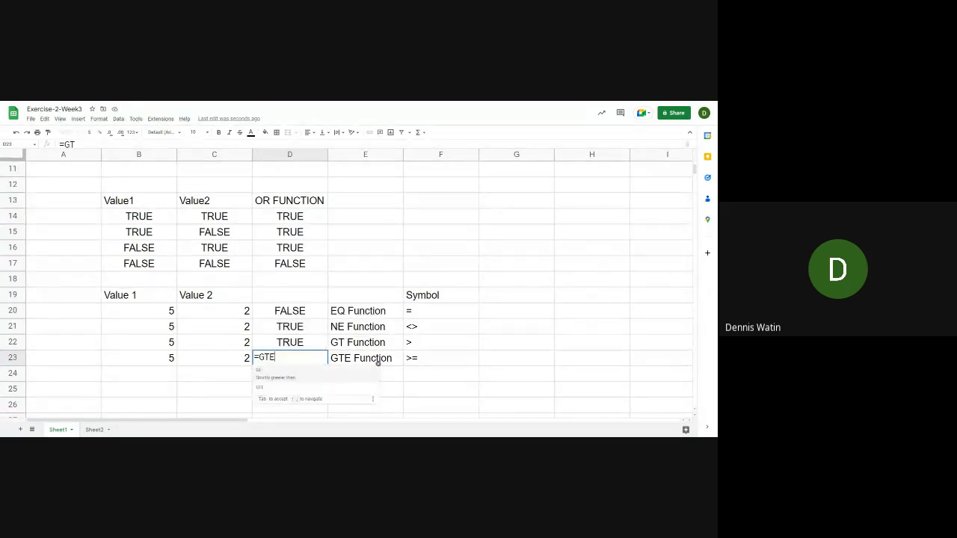
{"action": "type", "text": "("}
{"action": "left_click", "coordinate": [138, 358]}
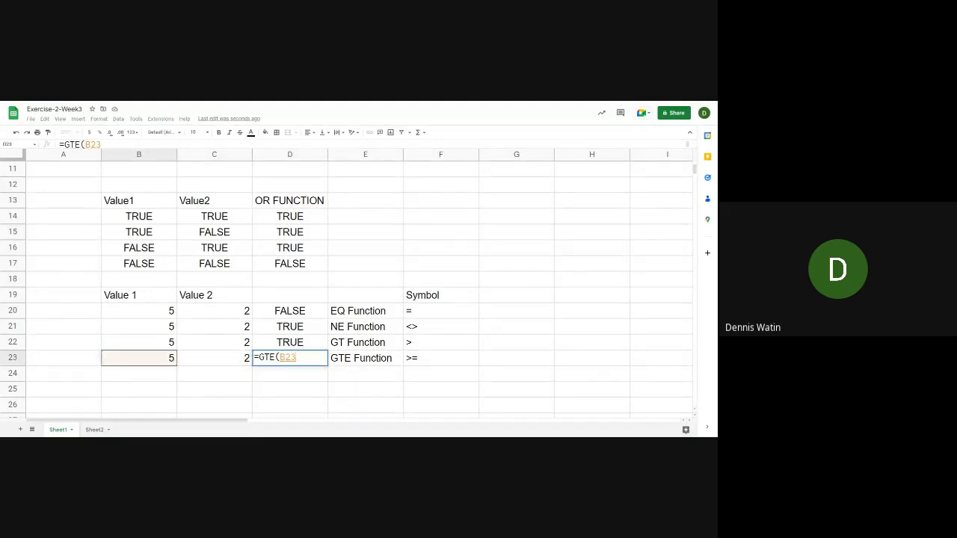
{"action": "type", "text": ","}
{"action": "left_click", "coordinate": [213, 358]}
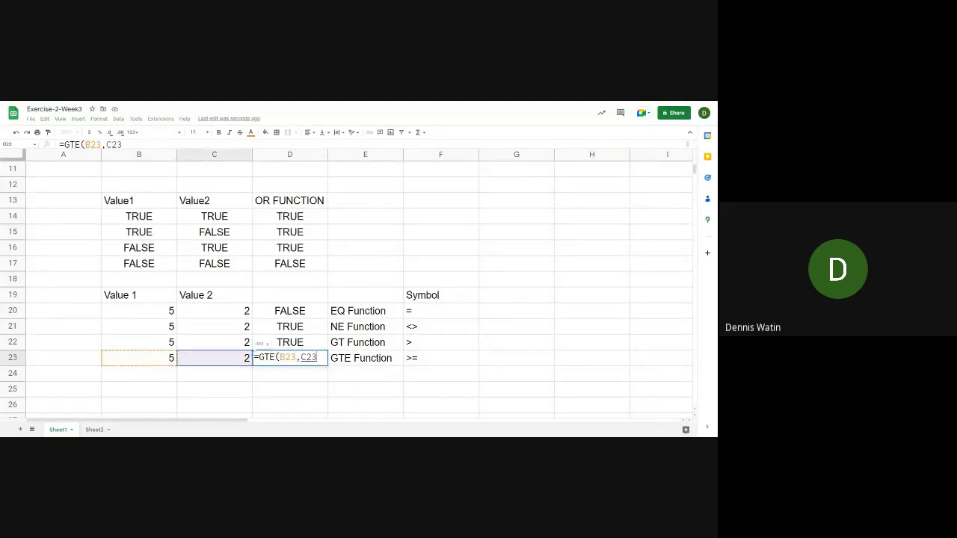
{"action": "type", "text": ")"}
{"action": "key", "text": "Return"}
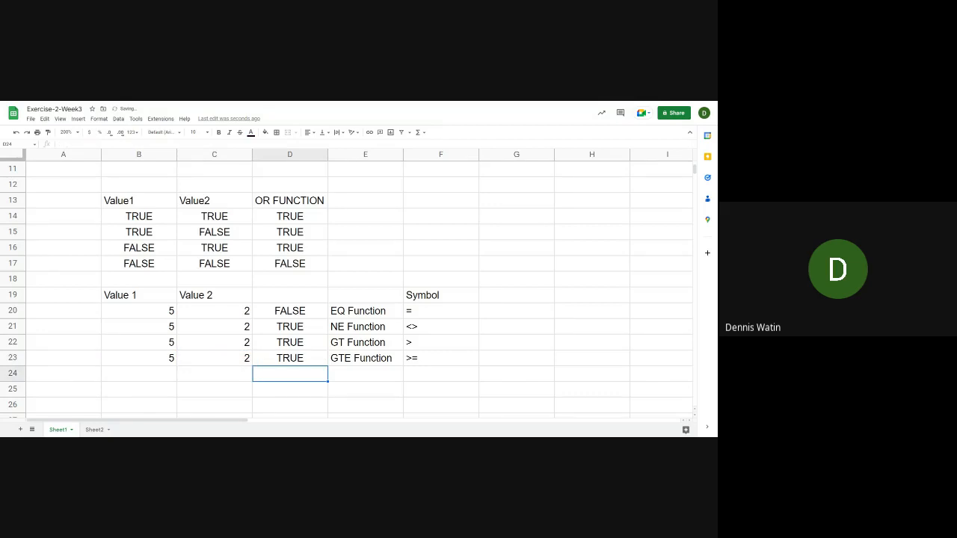
Set C23 to 6 to test the GTE formula with a larger second value
{"action": "key", "text": "Up"}
{"action": "key", "text": "Left"}
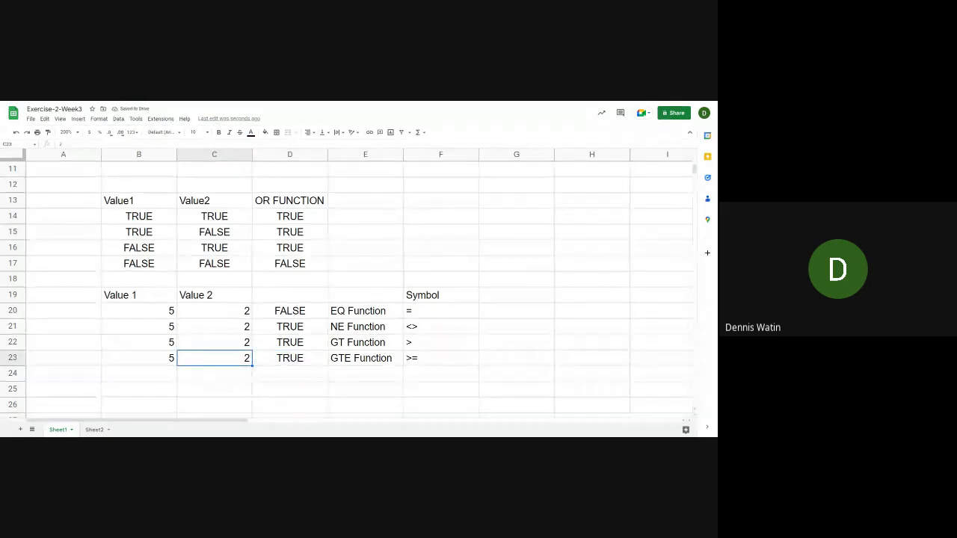
{"action": "type", "text": "6"}
{"action": "key", "text": "Return"}
Set C23 to 5 so the GTE formula compares two equal values
{"action": "key", "text": "Up"}
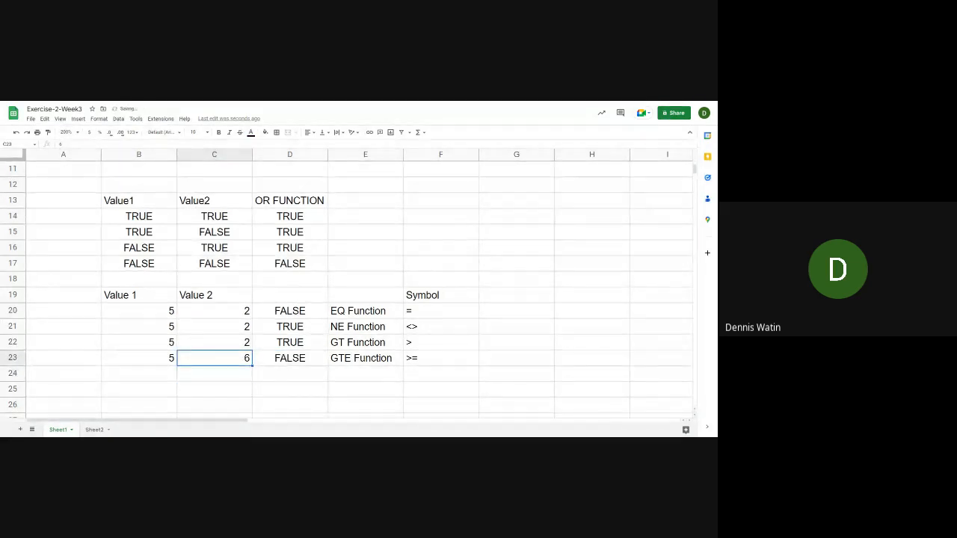
{"action": "key", "text": "Right"}
{"action": "key", "text": "Left"}
{"action": "type", "text": "5"}
{"action": "key", "text": "Return"}
{"action": "key", "text": "Up"}
Add the labels LT Function in E24 and LTE Function in E25 below the GTE Function row
{"action": "key", "text": "Down"}
{"action": "key", "text": "Down"}
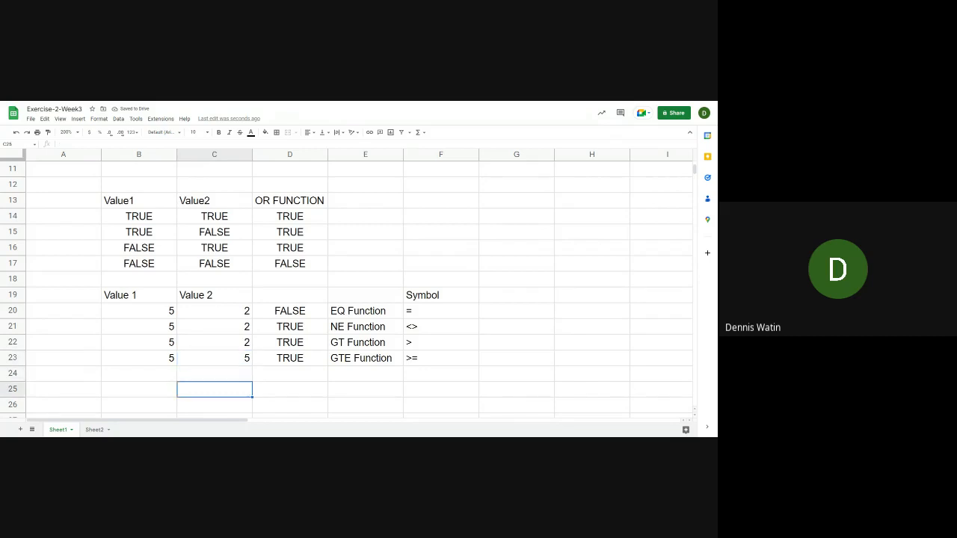
{"action": "key", "text": "Up"}
{"action": "key", "text": "Right"}
{"action": "key", "text": "Right"}
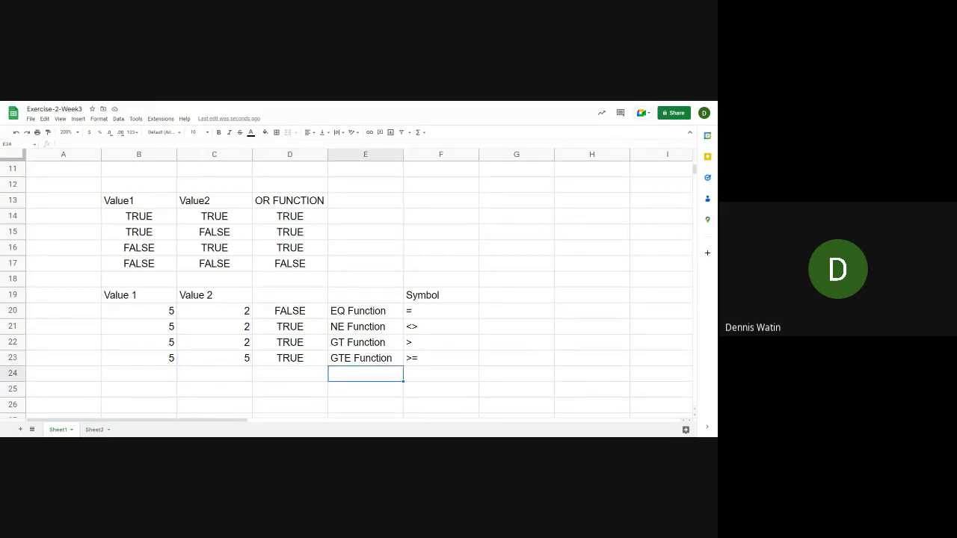
{"action": "type", "text": "lt"}
{"action": "type", "text": "LT"}
{"action": "type", "text": " F"}
{"action": "type", "text": "unction"}
{"action": "key", "text": "Return"}
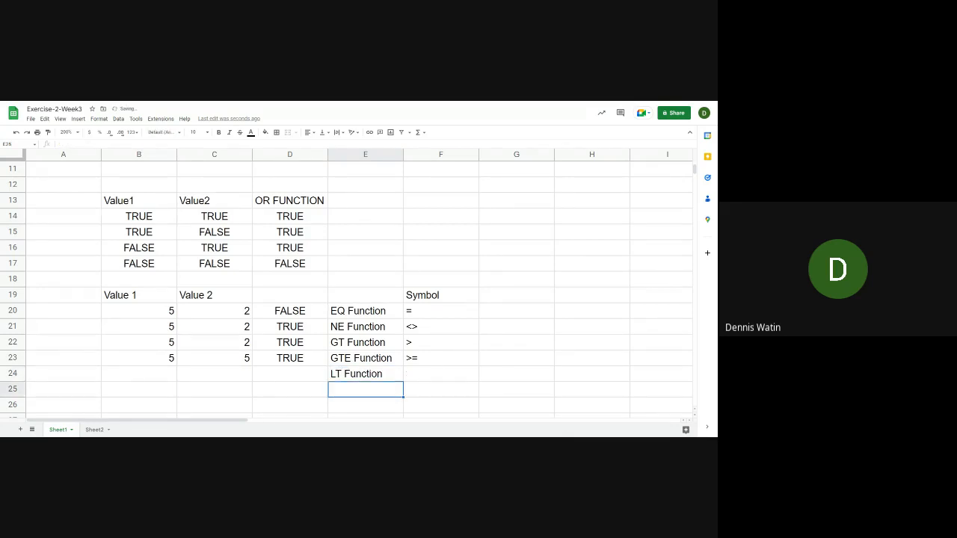
{"action": "type", "text": "LTE Function"}
{"action": "key", "text": "Return"}
Enter the less-than symbol < as text in F24 for the LT Function row
{"action": "key", "text": "Up"}
{"action": "key", "text": "Up"}
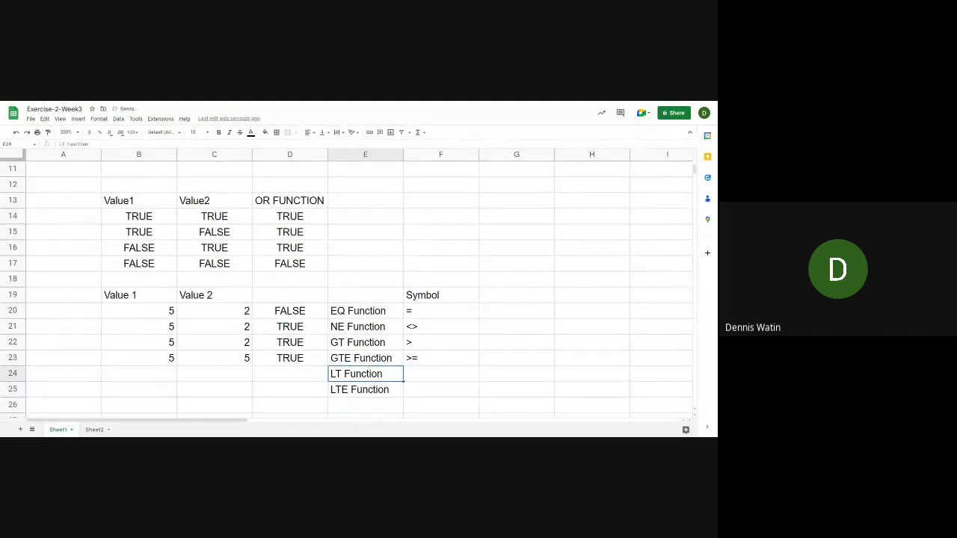
{"action": "key", "text": "Right"}
{"action": "type", "text": "'<"}
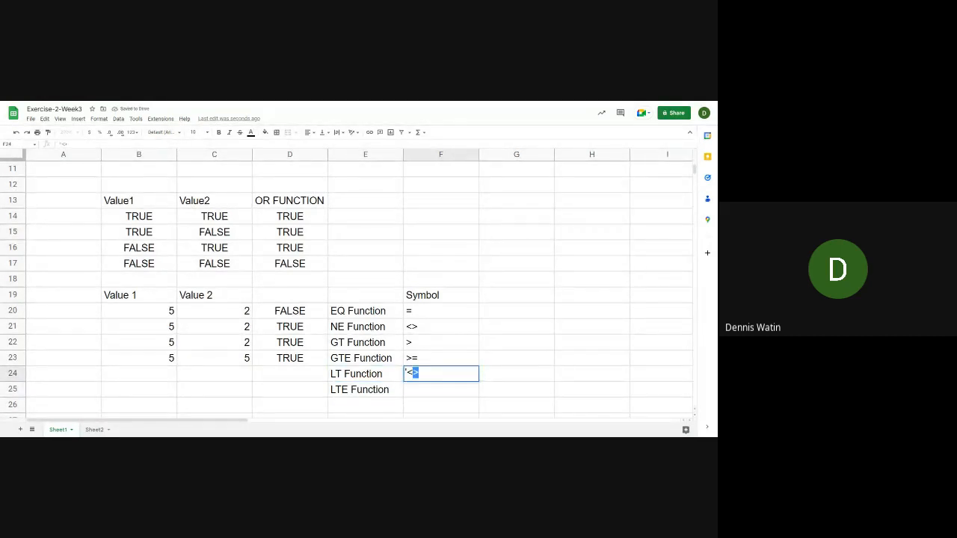
{"action": "key", "text": "Return"}
{"action": "key", "text": "Up"}
{"action": "key", "text": "Return"}
{"action": "key", "text": "BackSpace"}
{"action": "key", "text": "Return"}
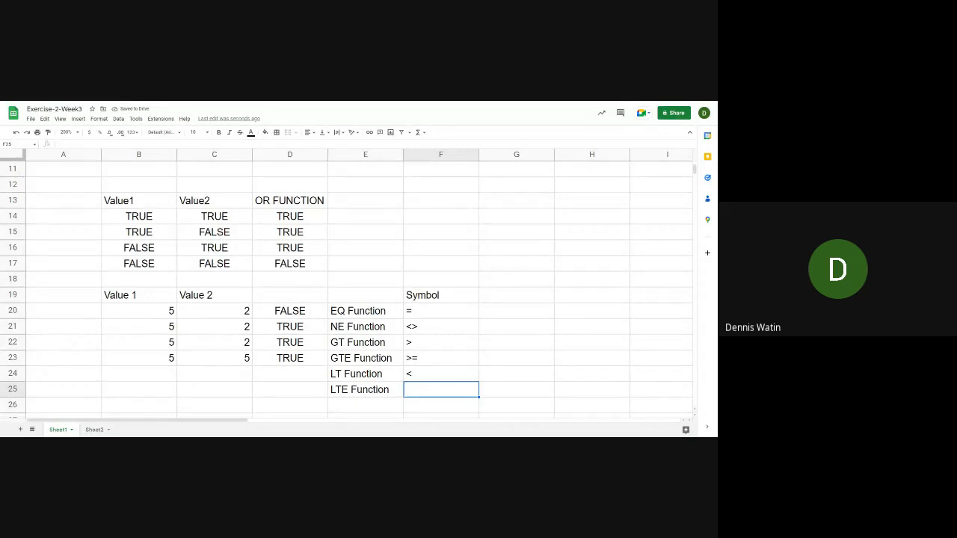
Enter the less-than-or-equal symbol <= as text in F25 for the LTE Function row
{"action": "type", "text": "<="}
{"action": "key", "text": "Home"}
{"action": "type", "text": "'"}
{"action": "key", "text": "Return"}
Enter the formula =LT(B24,C24) in D24 to test whether the first value is less than the second
{"action": "key", "text": "Up"}
{"action": "key", "text": "Left"}
{"action": "key", "text": "Left"}
{"action": "key", "text": "Left"}
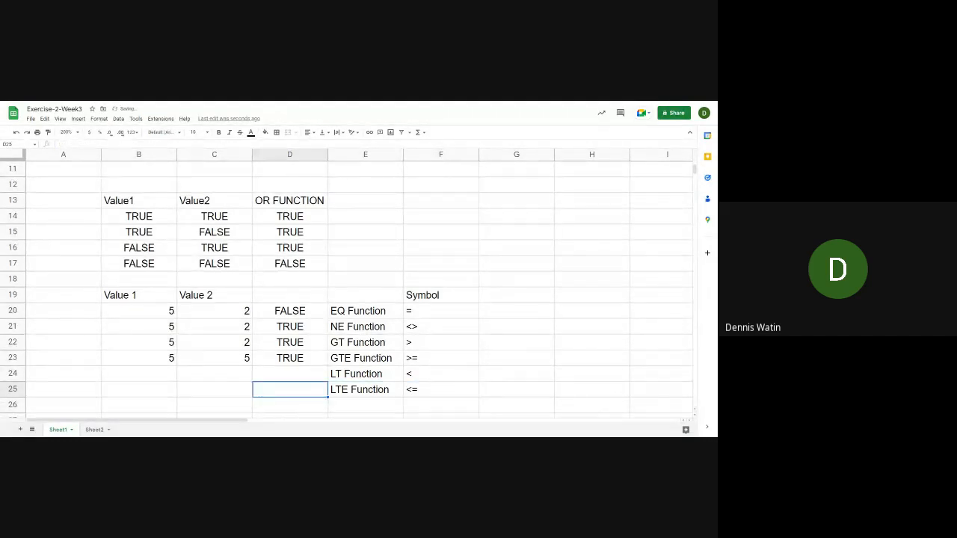
{"action": "key", "text": "Left"}
{"action": "key", "text": "Up"}
{"action": "key", "text": "Up"}
{"action": "key", "text": "Right"}
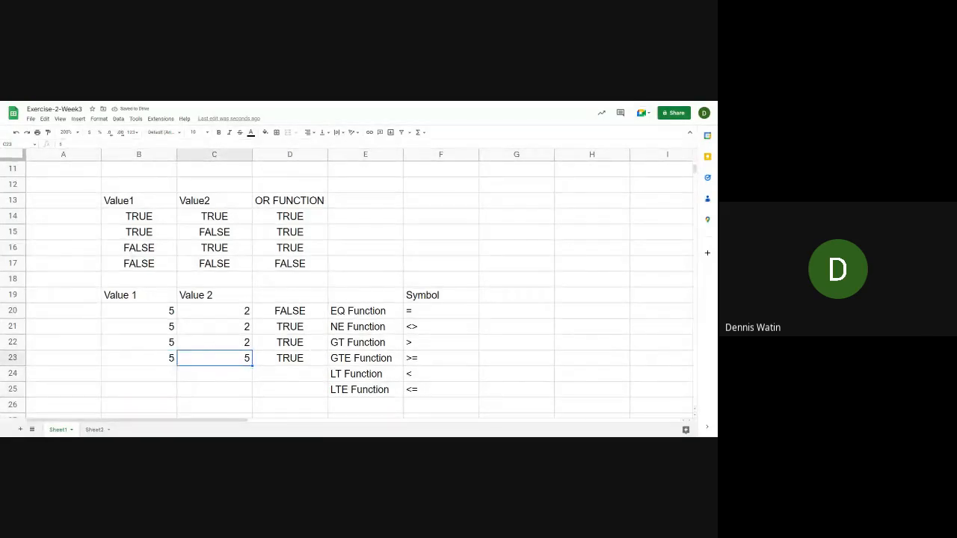
{"action": "key", "text": "Right"}
{"action": "key", "text": "Down"}
{"action": "type", "text": "="}
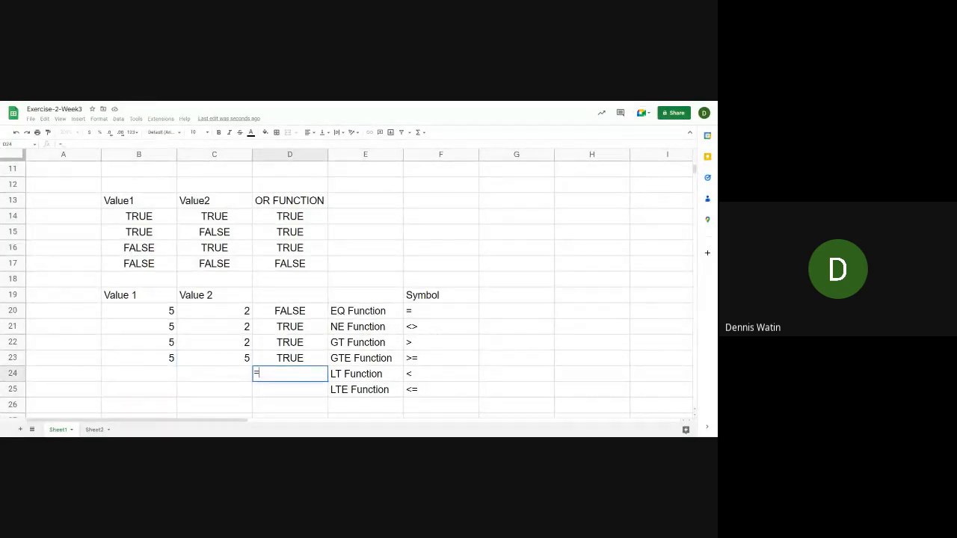
{"action": "type", "text": "LT"}
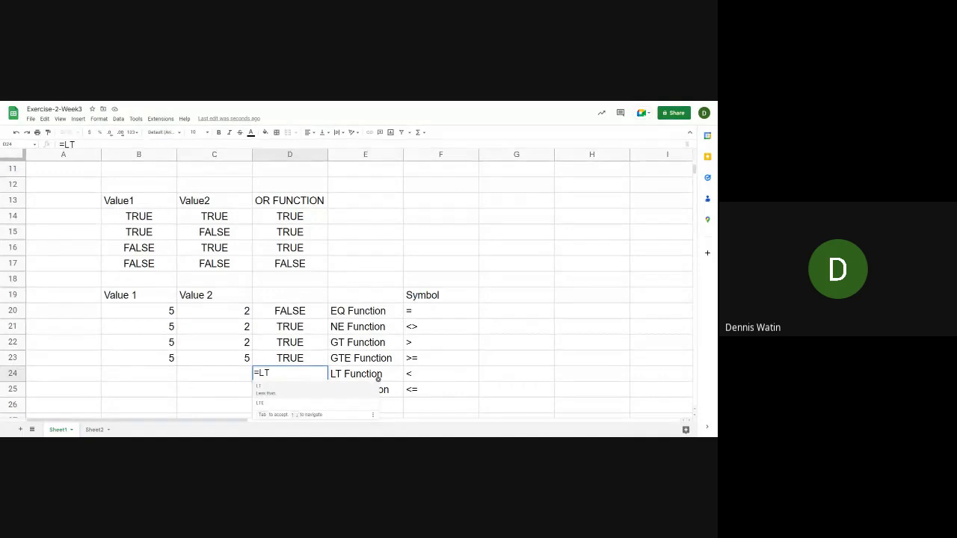
{"action": "type", "text": "("}
{"action": "key", "text": "Left"}
{"action": "key", "text": "Left"}
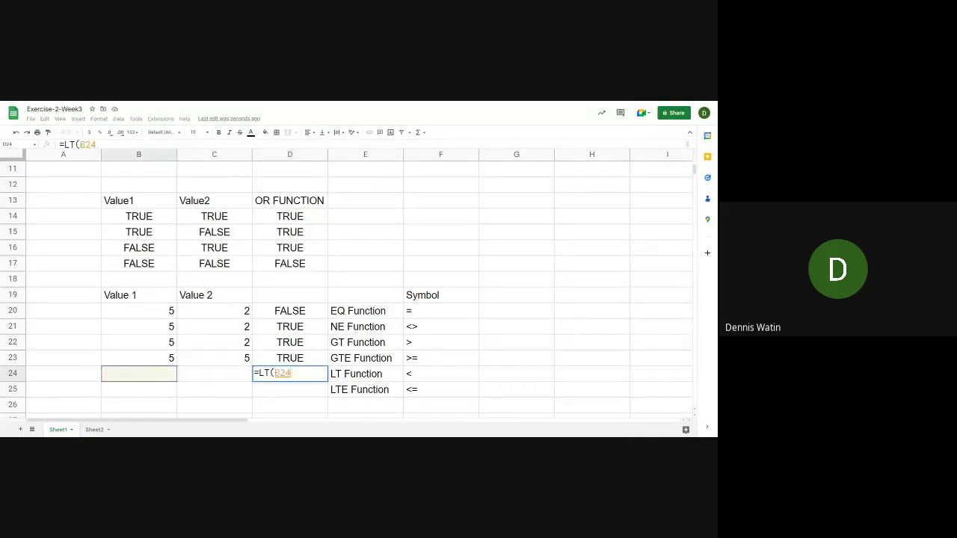
{"action": "type", "text": ","}
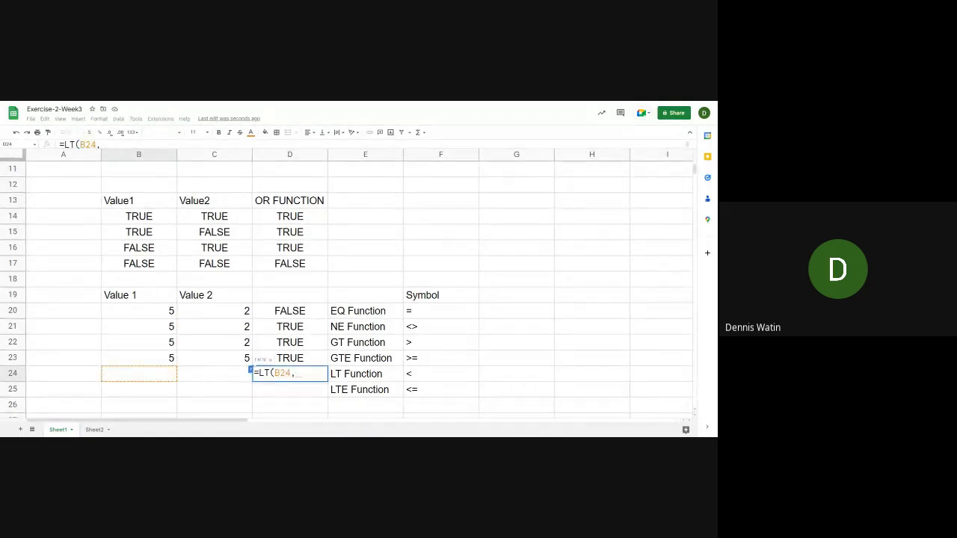
{"action": "key", "text": "Left"}
{"action": "type", "text": ")"}
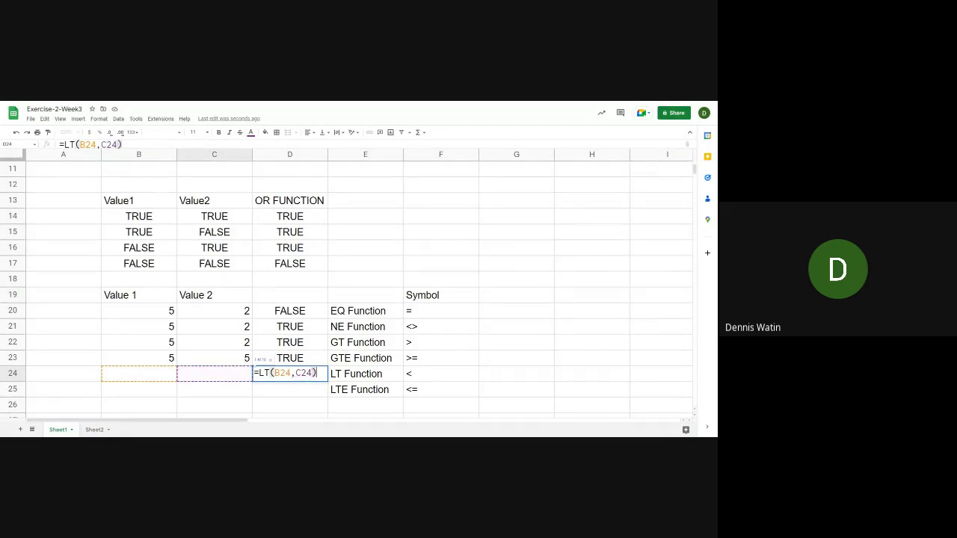
{"action": "key", "text": "Return"}
Enter the values 5 in B24 and 2 in C24 for the LT Function row
{"action": "key", "text": "Up"}
{"action": "key", "text": "Left"}
{"action": "key", "text": "Left"}
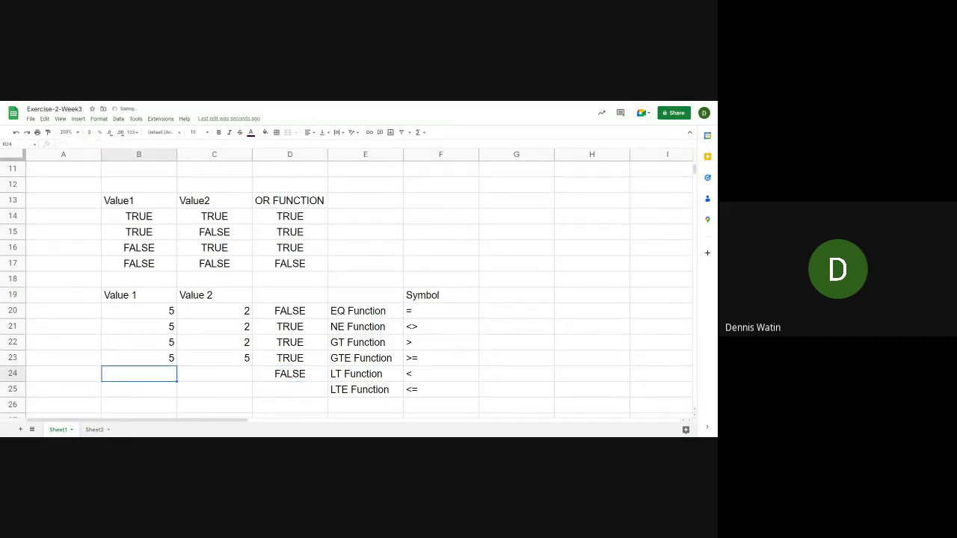
{"action": "key", "text": "Right"}
{"action": "key", "text": "Left"}
{"action": "type", "text": "5"}
{"action": "key", "text": "Tab"}
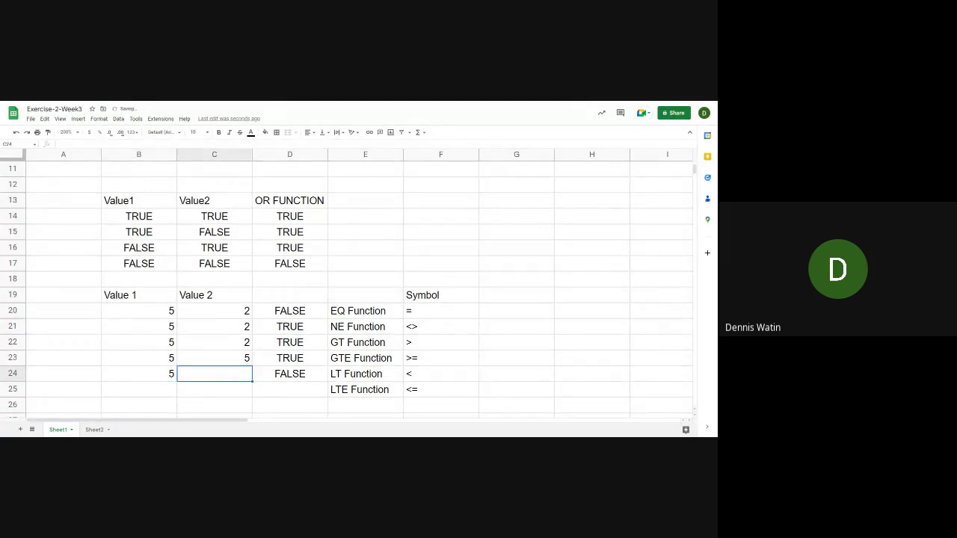
{"action": "type", "text": "2"}
{"action": "key", "text": "Return"}
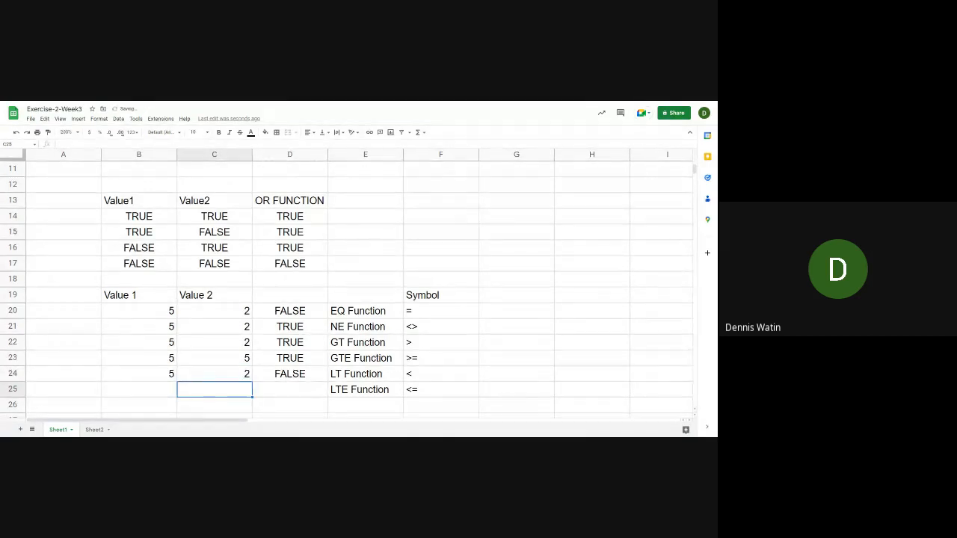
Set C24 to 9 to test the LT formula with a larger second value
{"action": "key", "text": "Up"}
{"action": "key", "text": "Left"}
{"action": "key", "text": "Right"}
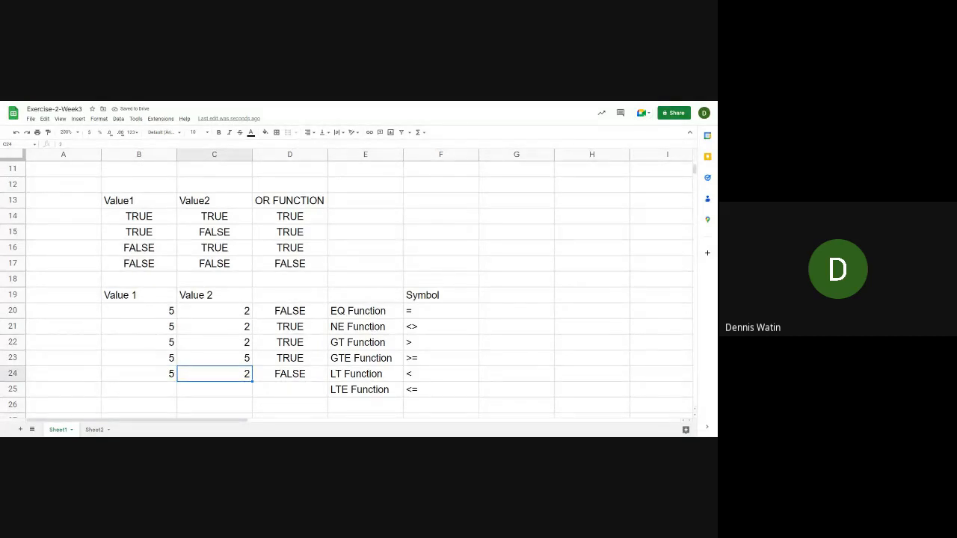
{"action": "key", "text": "Left"}
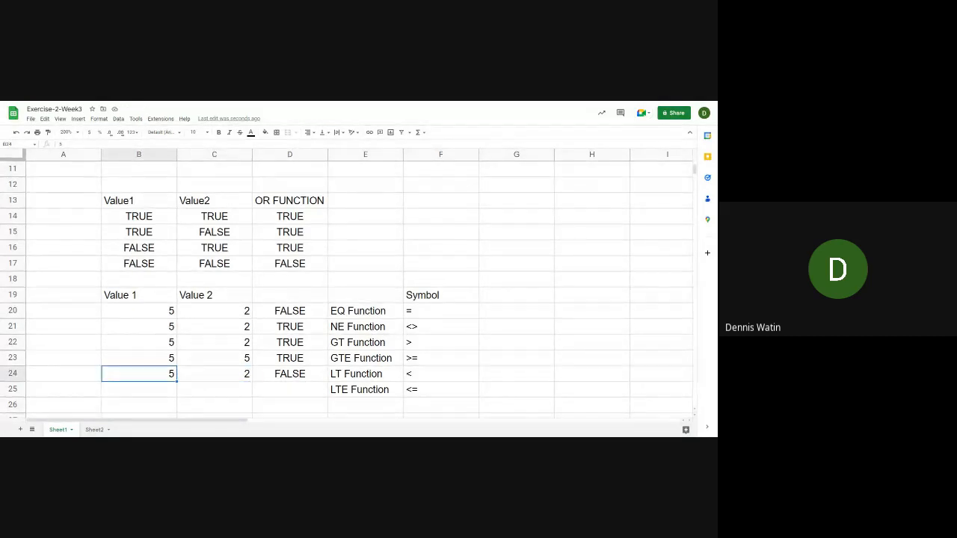
{"action": "key", "text": "Right"}
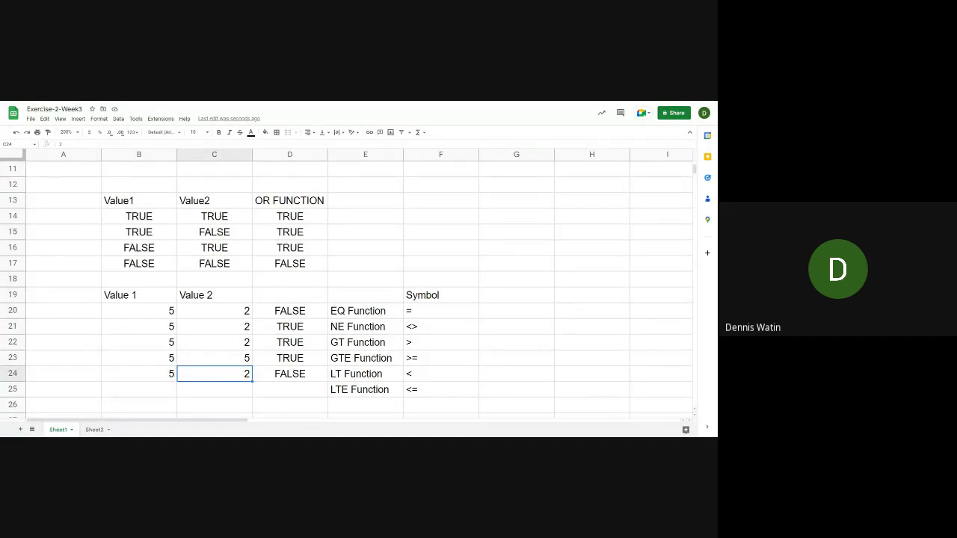
{"action": "type", "text": "9"}
{"action": "key", "text": "Return"}
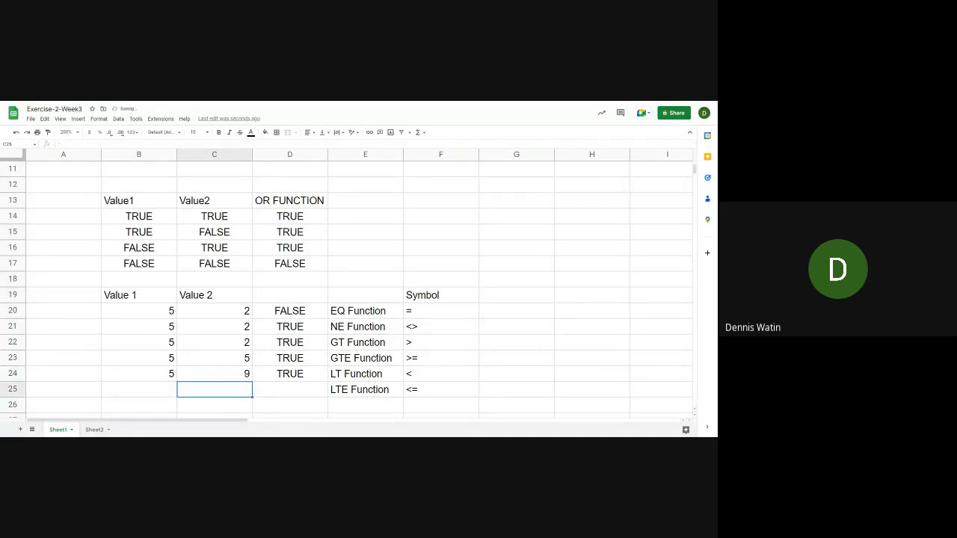
Enter the formula =LTE(B25,C25) in D25 to test whether the first value is less than or equal to the second
{"action": "key", "text": "Up"}
{"action": "key", "text": "Left"}
{"action": "key", "text": "Right"}
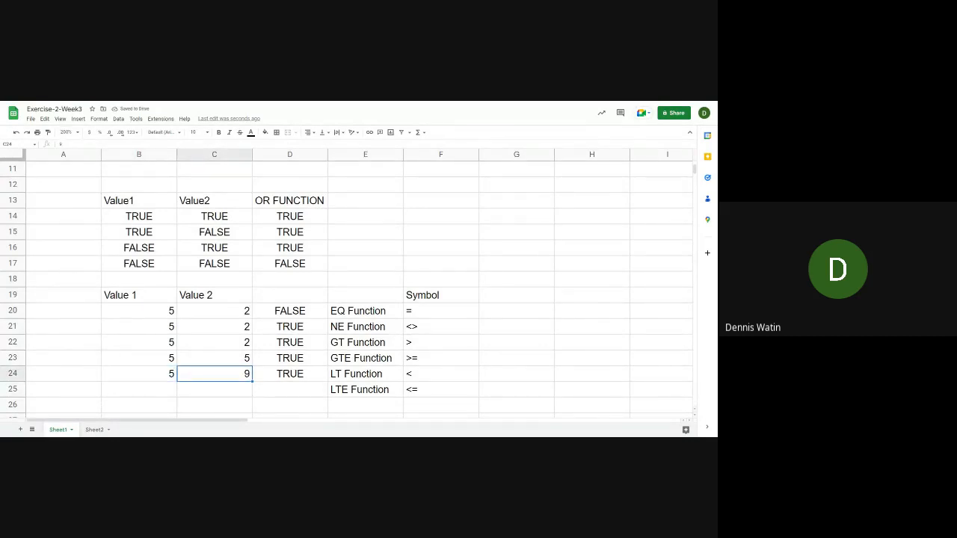
{"action": "key", "text": "Down"}
{"action": "key", "text": "Down"}
{"action": "key", "text": "Up"}
{"action": "key", "text": "Right"}
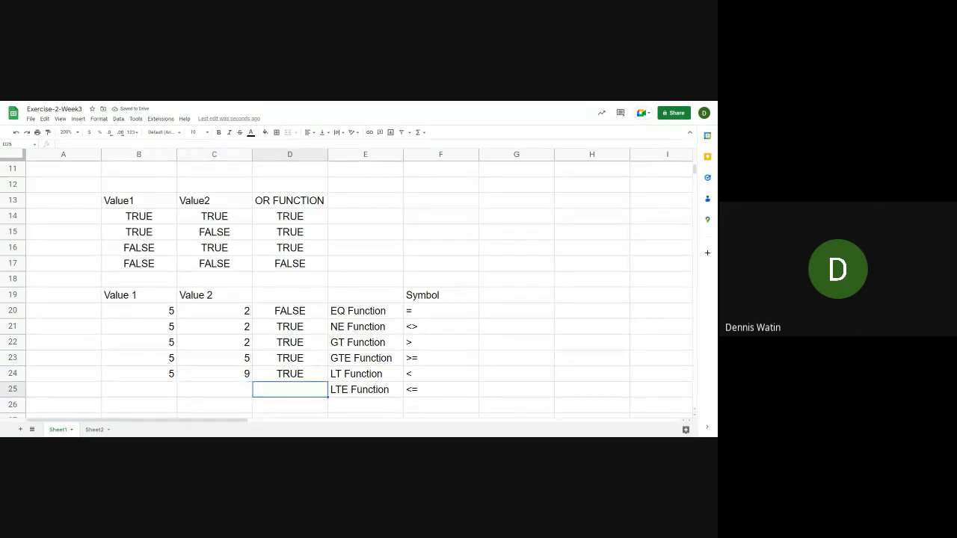
{"action": "type", "text": "="}
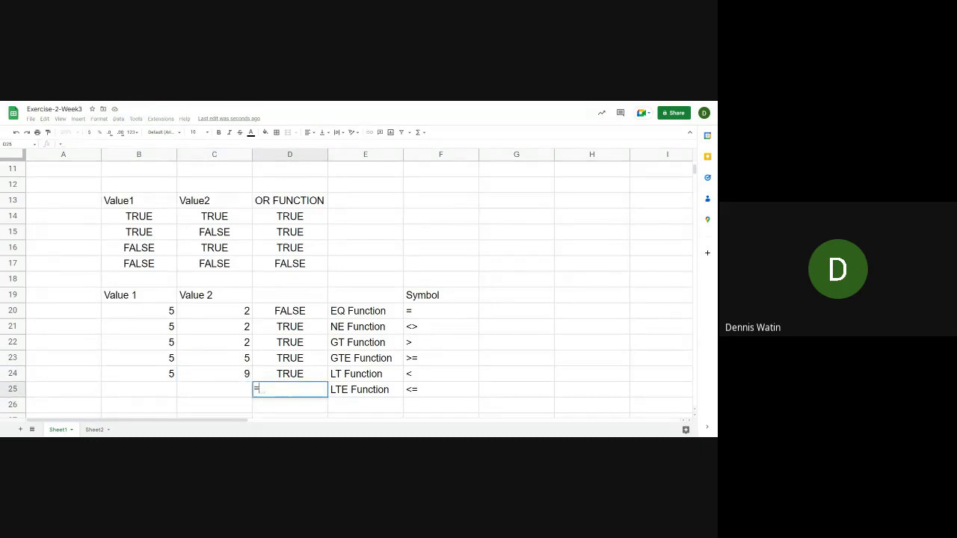
{"action": "type", "text": "LTE("}
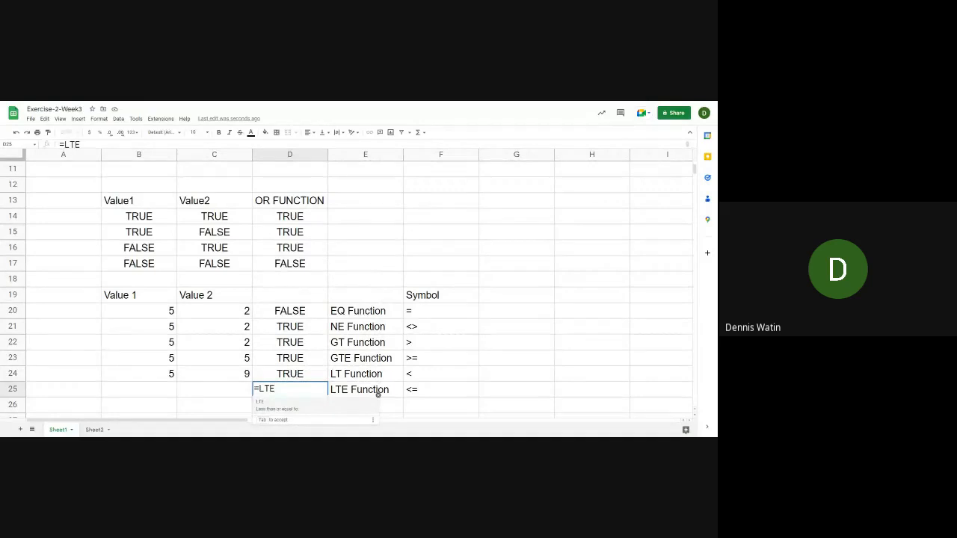
{"action": "key", "text": "Left"}
{"action": "key", "text": "Left"}
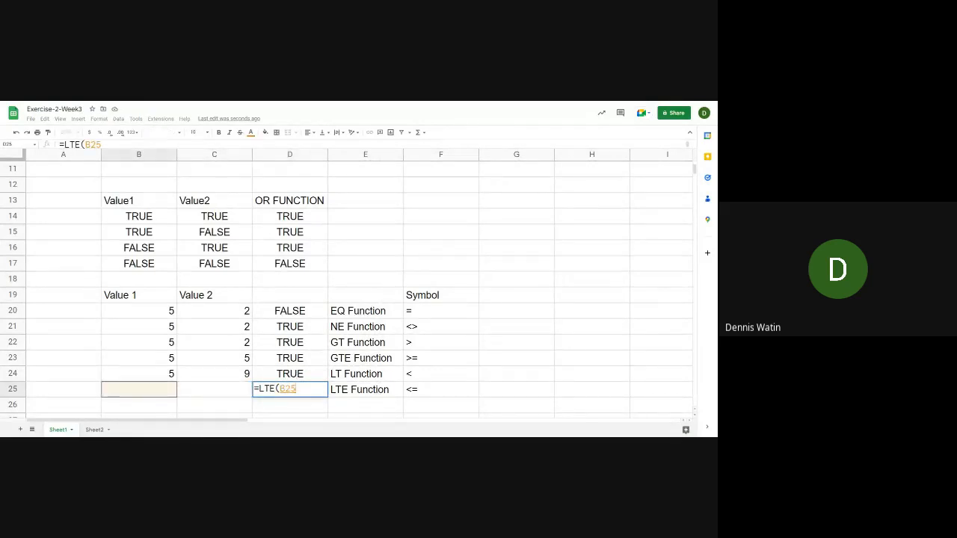
{"action": "type", "text": ","}
{"action": "left_click", "coordinate": [246, 388]}
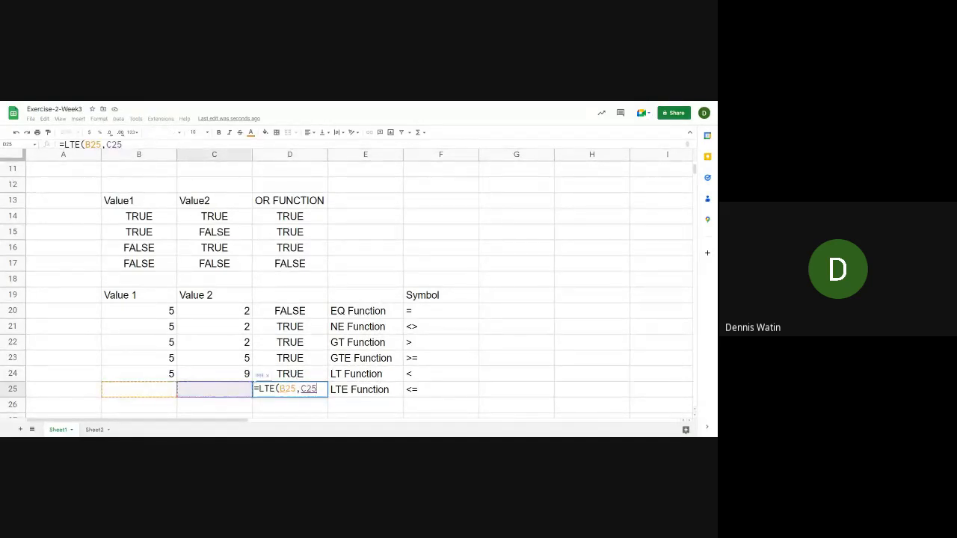
{"action": "type", "text": ")"}
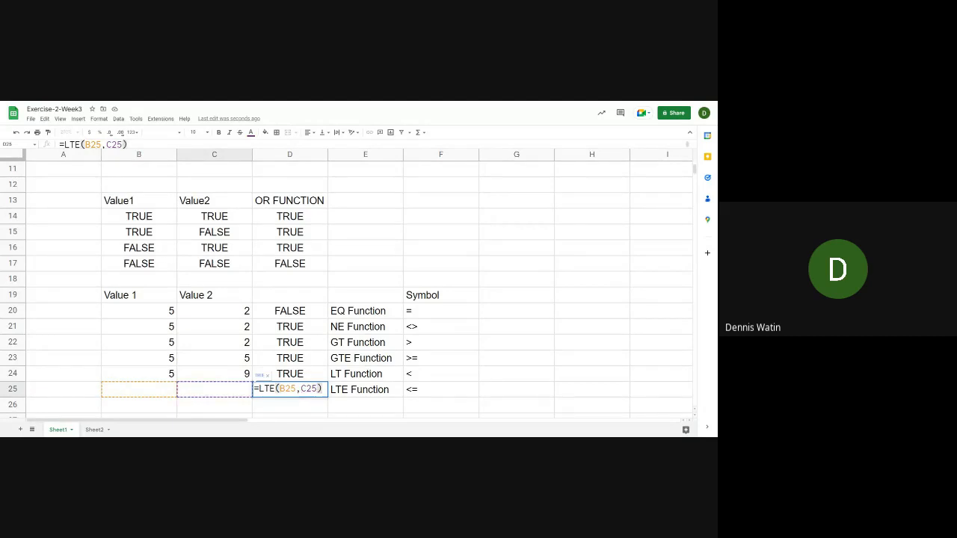
{"action": "key", "text": "Return"}
Enter the values 5 in B25 and 2 in C25 for the LTE Function row
{"action": "left_click", "coordinate": [138, 389]}
{"action": "type", "text": "5"}
{"action": "key", "text": "Tab"}
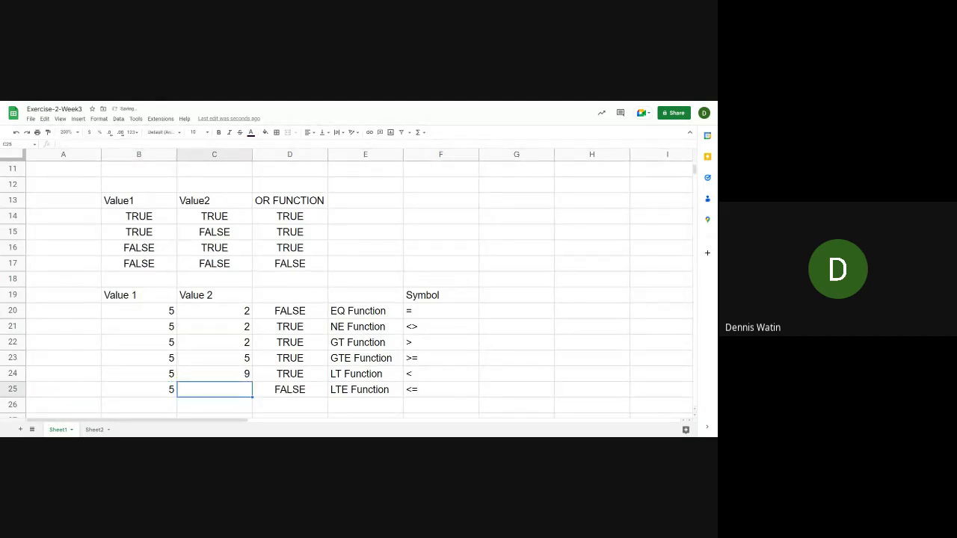
{"action": "type", "text": "2"}
{"action": "key", "text": "Return"}
Set C25 to 9 to test the LTE formula with a larger second value
{"action": "left_click", "coordinate": [215, 389]}
{"action": "type", "text": "9"}
{"action": "key", "text": "Return"}
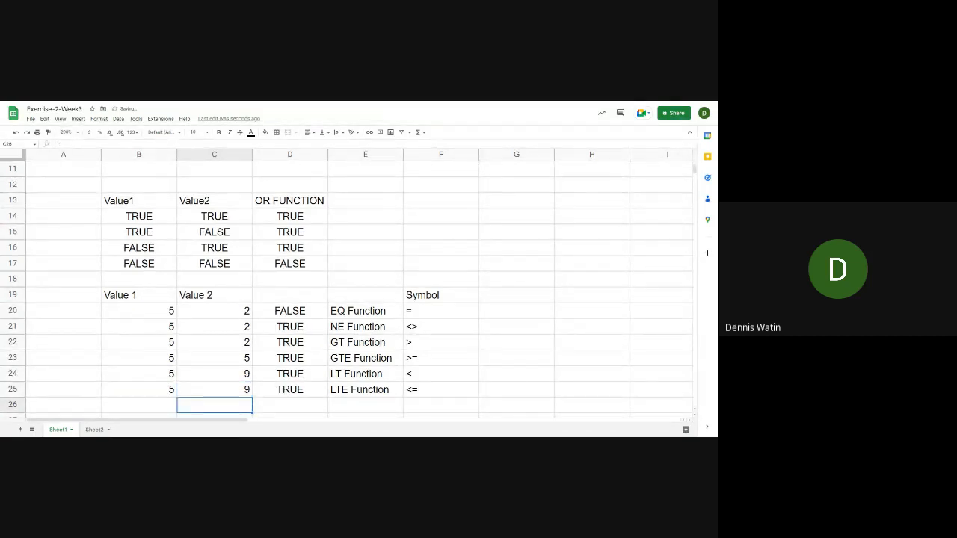
Set C25 to 5 so the LTE formula compares two equal values
{"action": "left_click", "coordinate": [214, 390]}
{"action": "type", "text": "5"}
{"action": "key", "text": "Return"}
{"action": "left_click", "coordinate": [214, 389]}
{"action": "left_click", "coordinate": [215, 405]}
{"action": "left_click", "coordinate": [214, 390]}
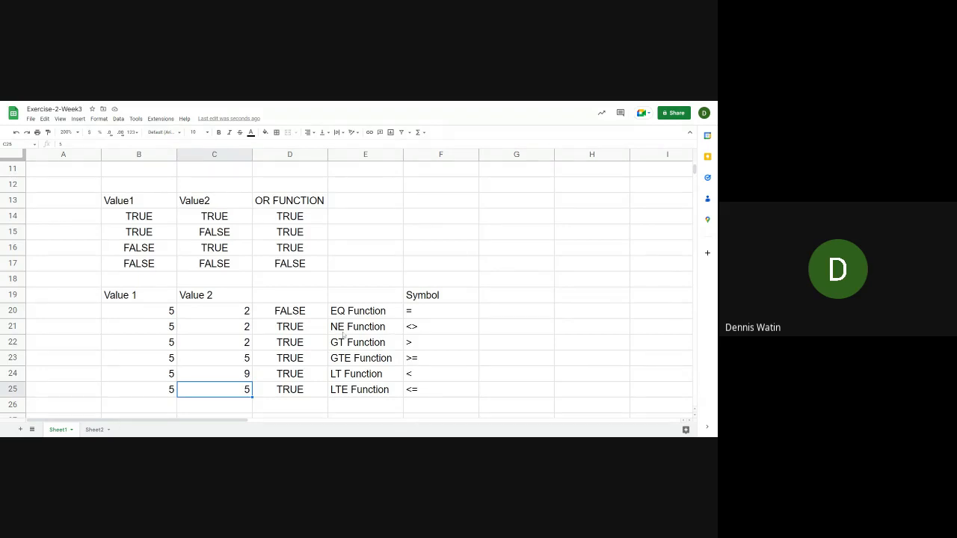
{"action": "left_click", "coordinate": [433, 312]}
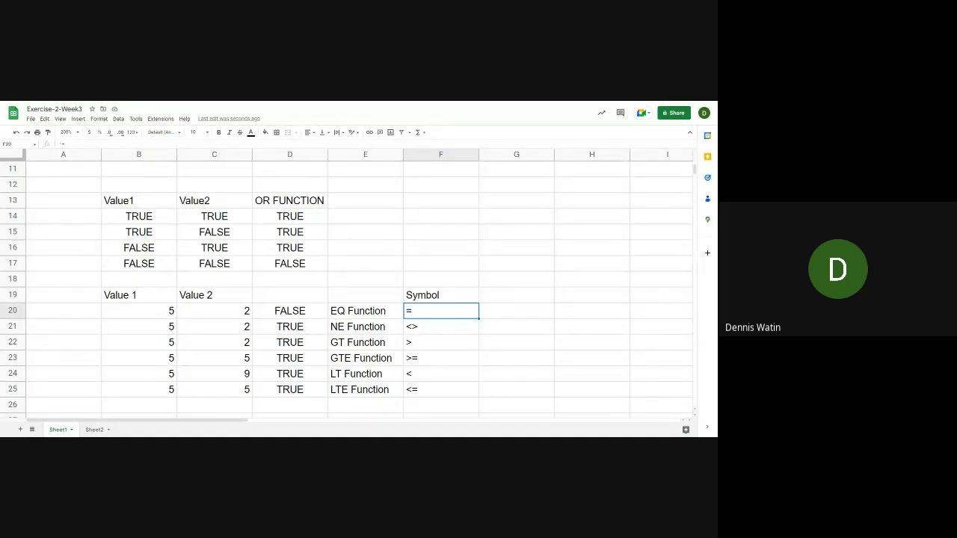
Enter the title "Combining Logical Functions with Conditional Formulas" in cell A1 of Sheet2
{"action": "key", "text": "alt+Tab"}
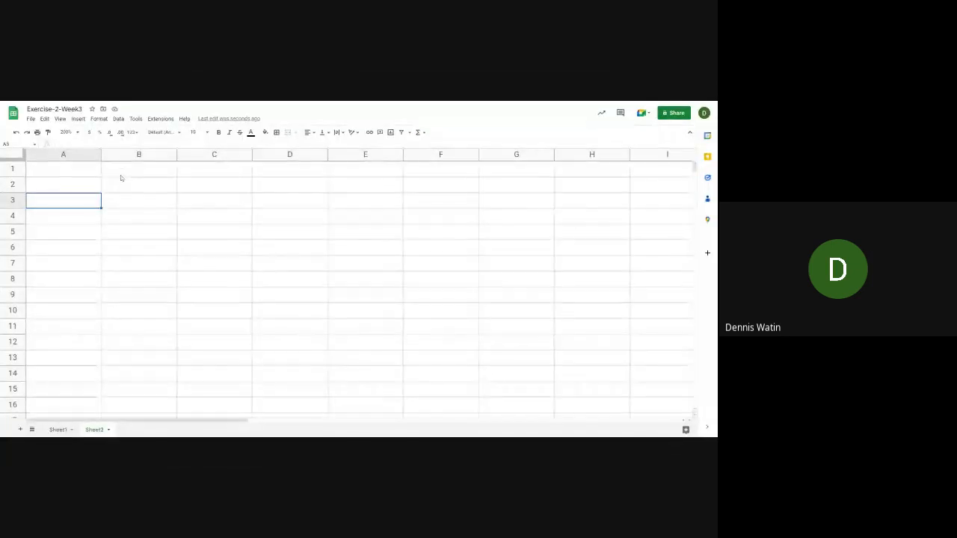
{"action": "left_click", "coordinate": [76, 172]}
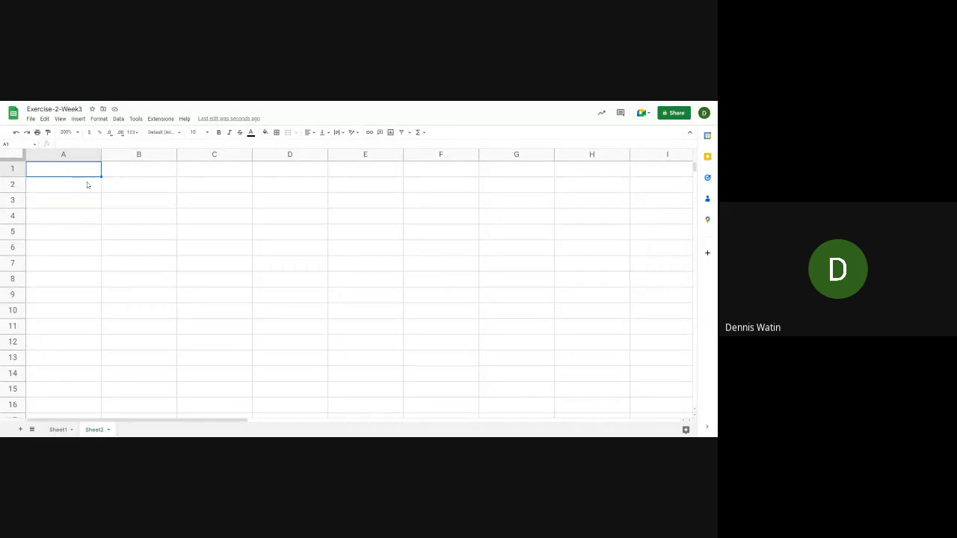
{"action": "type", "text": "sOME"}
{"action": "key", "text": "BackSpace"}
{"action": "key", "text": "BackSpace"}
{"action": "key", "text": "BackSpace"}
{"action": "key", "text": "BackSpace"}
{"action": "type", "text": "Comb"}
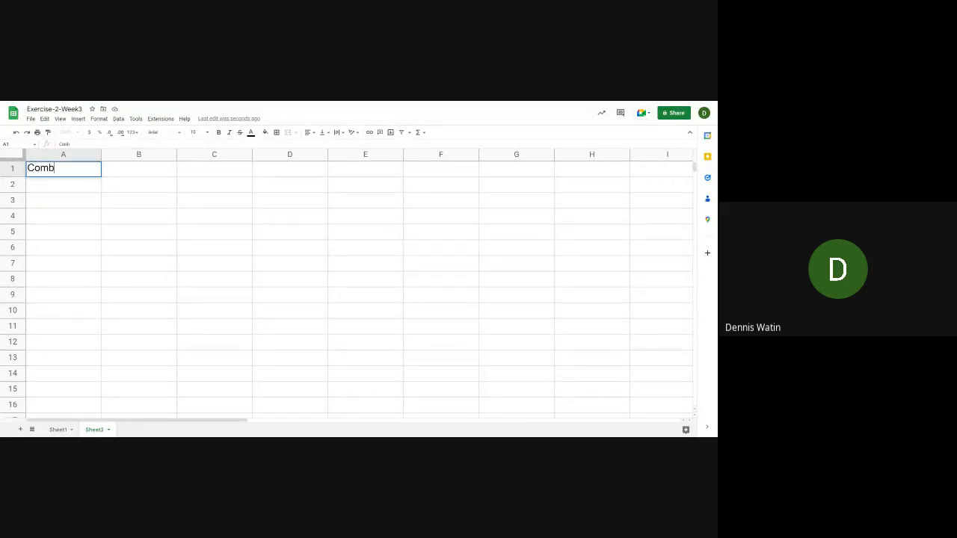
{"action": "type", "text": "ining Logical and C"}
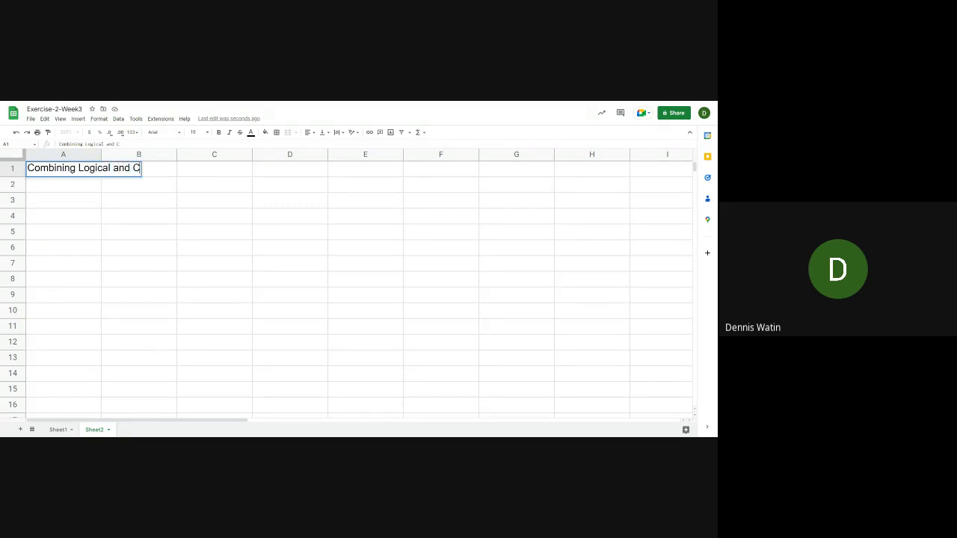
{"action": "key", "text": "BackSpace"}
{"action": "key", "text": "BackSpace"}
{"action": "key", "text": "BackSpace"}
{"action": "key", "text": "BackSpace"}
{"action": "key", "text": "BackSpace"}
{"action": "type", "text": "F"}
{"action": "key", "text": "BackSpace"}
{"action": "type", "text": "Functions"}
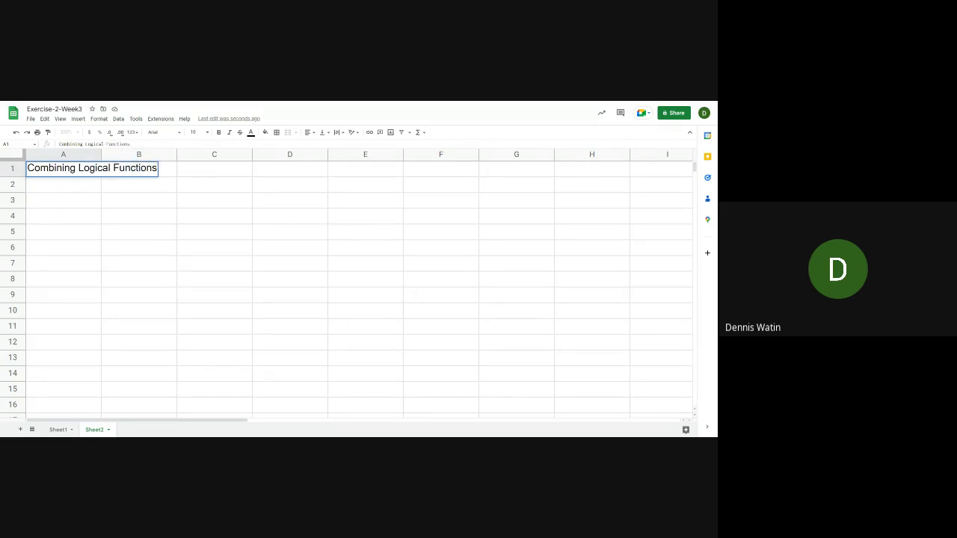
{"action": "type", "text": " and"}
{"action": "key", "text": "BackSpace"}
{"action": "key", "text": "BackSpace"}
{"action": "type", "text": "w"}
{"action": "key", "text": "BackSpace"}
{"action": "key", "text": "BackSpace"}
{"action": "type", "text": "with Conditional "}
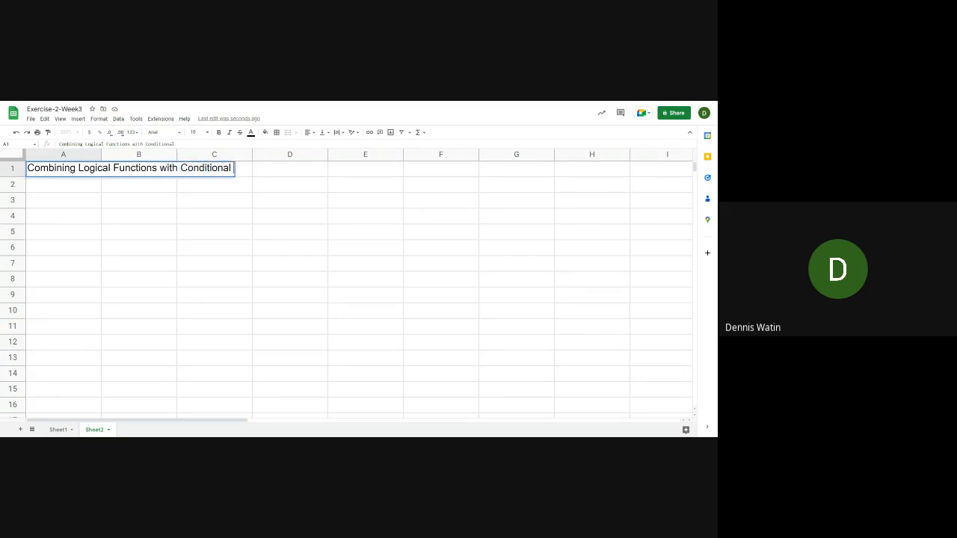
{"action": "type", "text": "Formula"}
{"action": "type", "text": "s"}
{"action": "key", "text": "Return"}
Add the column headings Value1 in B3 and Value2 in C3 beneath the title
{"action": "key", "text": "Down"}
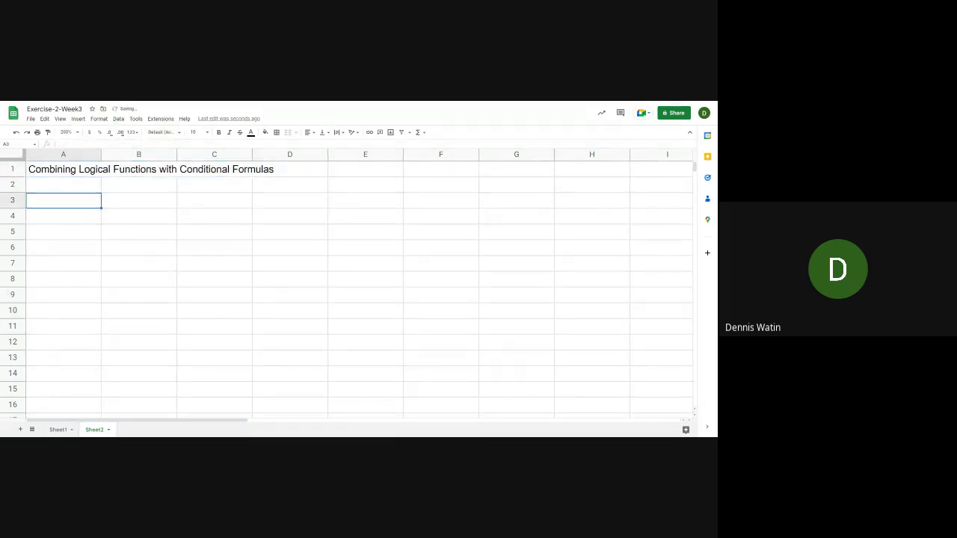
{"action": "key", "text": "Right"}
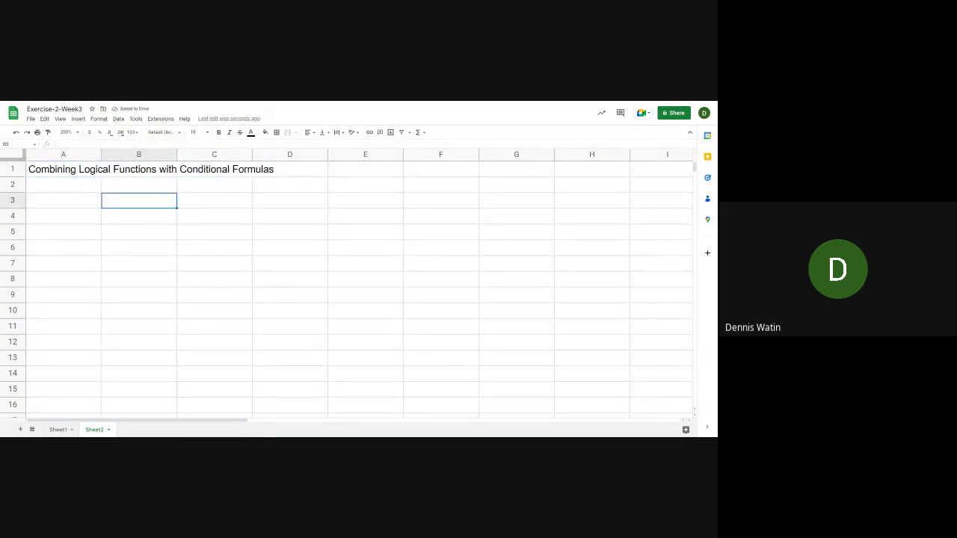
{"action": "type", "text": "Value1"}
{"action": "key", "text": "Tab"}
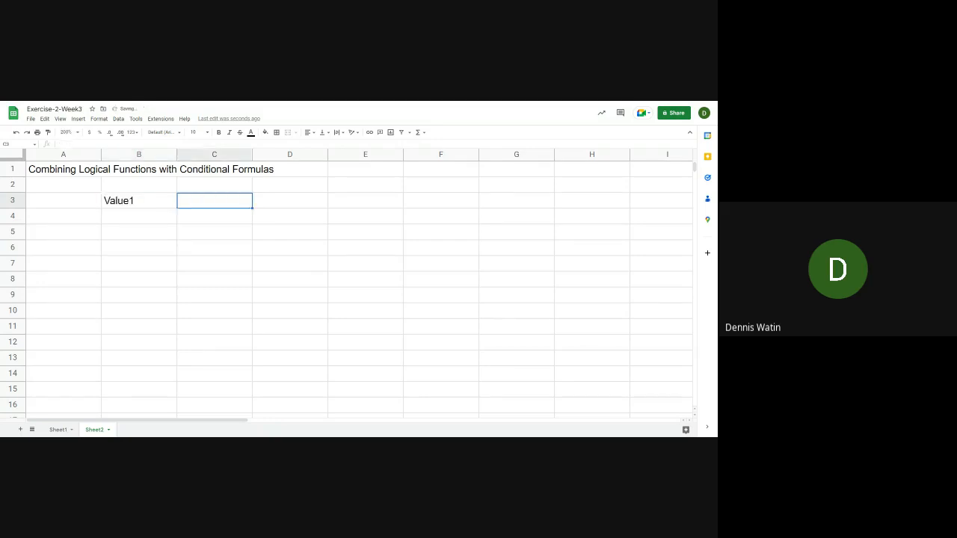
{"action": "type", "text": "Value2"}
{"action": "key", "text": "Return"}
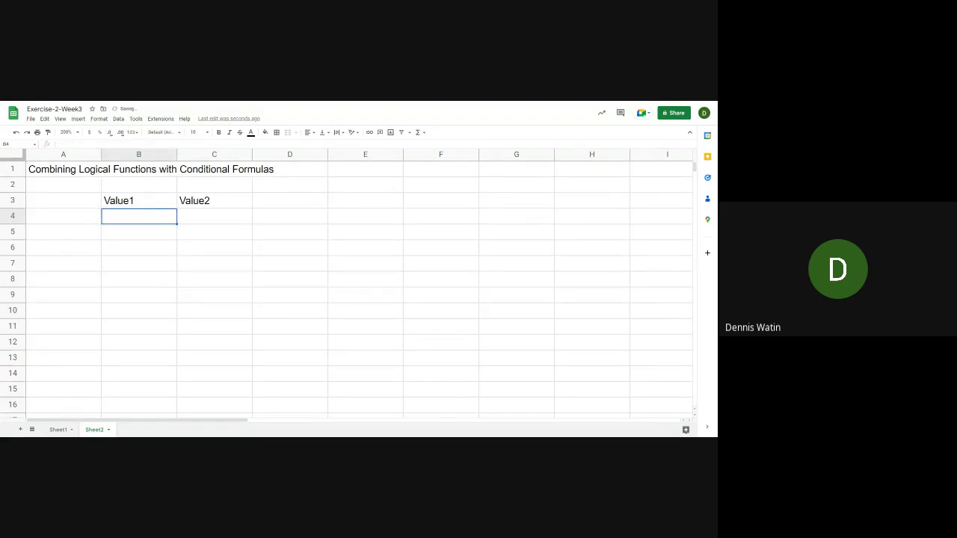
Enter 1000 in B4 under Value1 and 5000 in C4 under Value2
{"action": "type", "text": "1000"}
{"action": "key", "text": "Tab"}
{"action": "type", "text": "5000"}
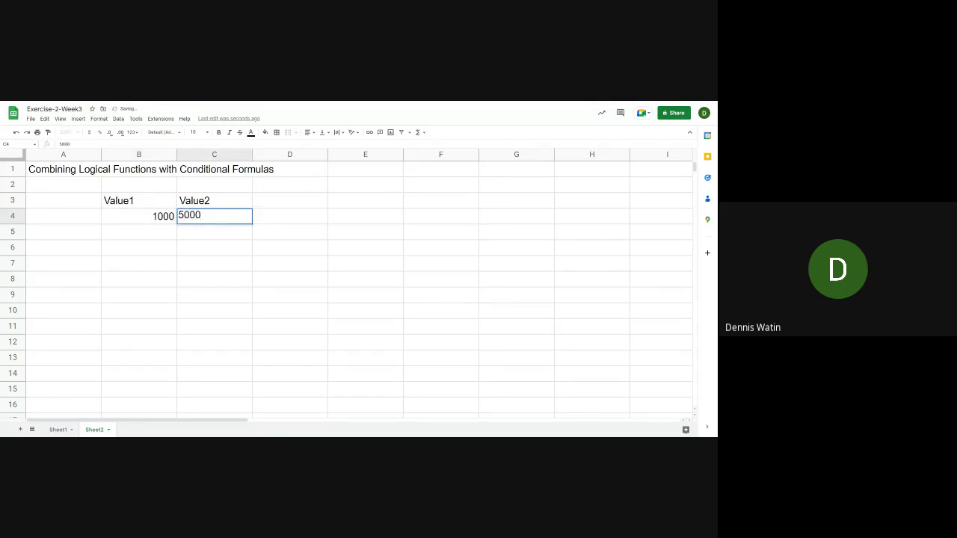
{"action": "key", "text": "Return"}
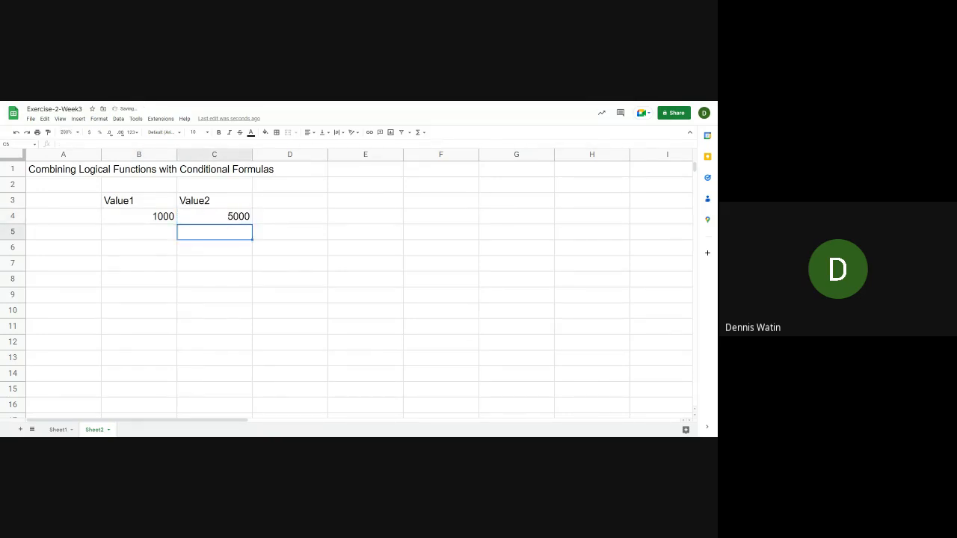
{"action": "key", "text": "Down"}
{"action": "key", "text": "Up"}
{"action": "key", "text": "Right"}
{"action": "key", "text": "Up"}
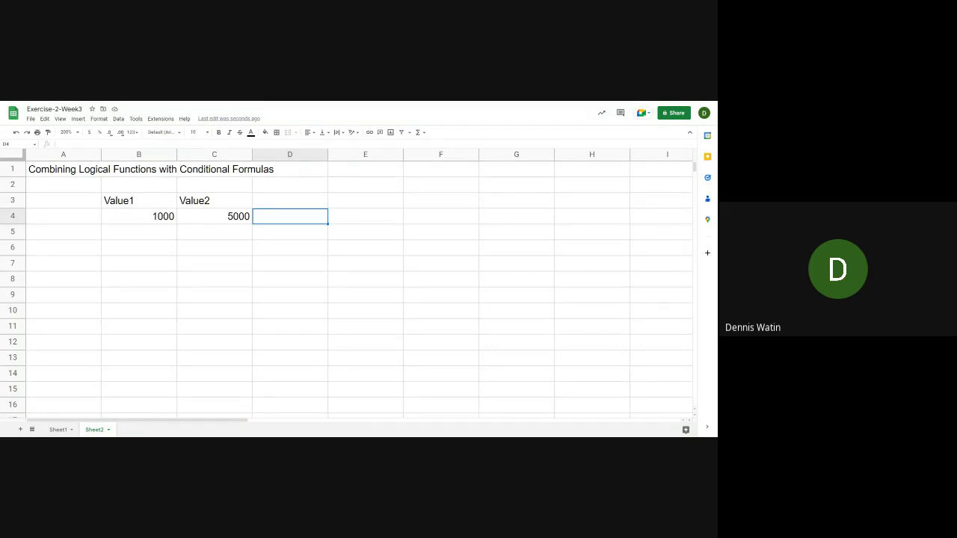
{"action": "key", "text": "Left"}
{"action": "key", "text": "Left"}
{"action": "key", "text": "Right"}
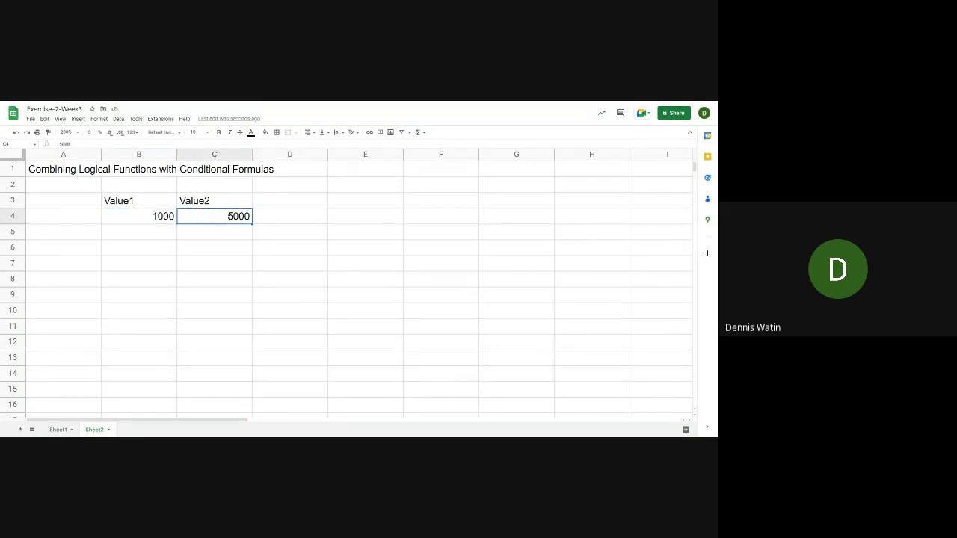
{"action": "key", "text": "Right"}
{"action": "key", "text": "Left"}
{"action": "key", "text": "Left"}
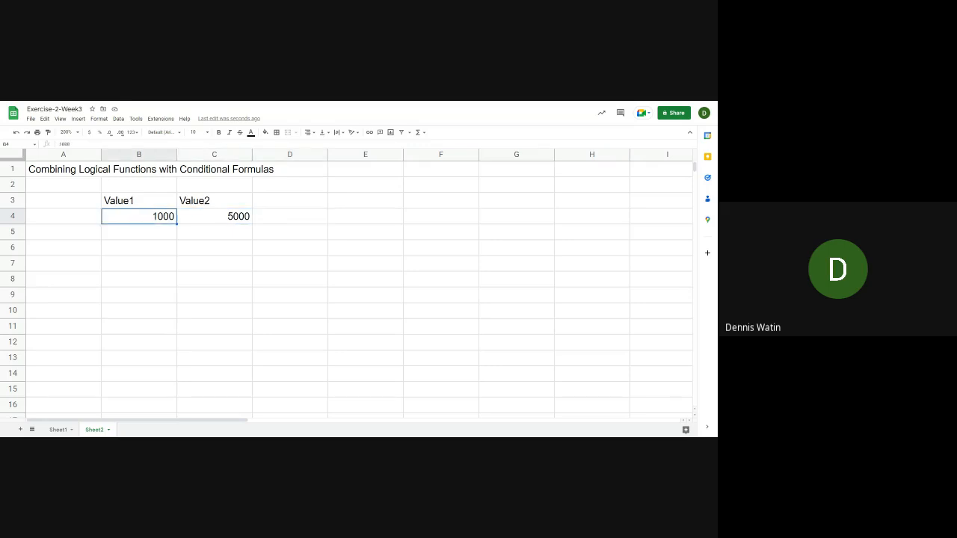
{"action": "key", "text": "Right"}
{"action": "key", "text": "Right"}
{"action": "left_click", "coordinate": [139, 217]}
{"action": "left_click", "coordinate": [214, 217]}
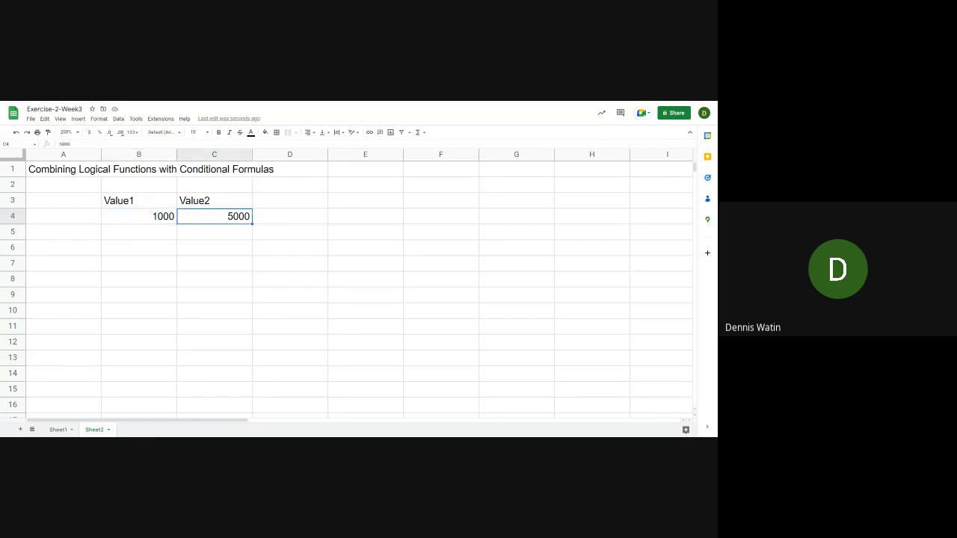
{"action": "left_click", "coordinate": [290, 217]}
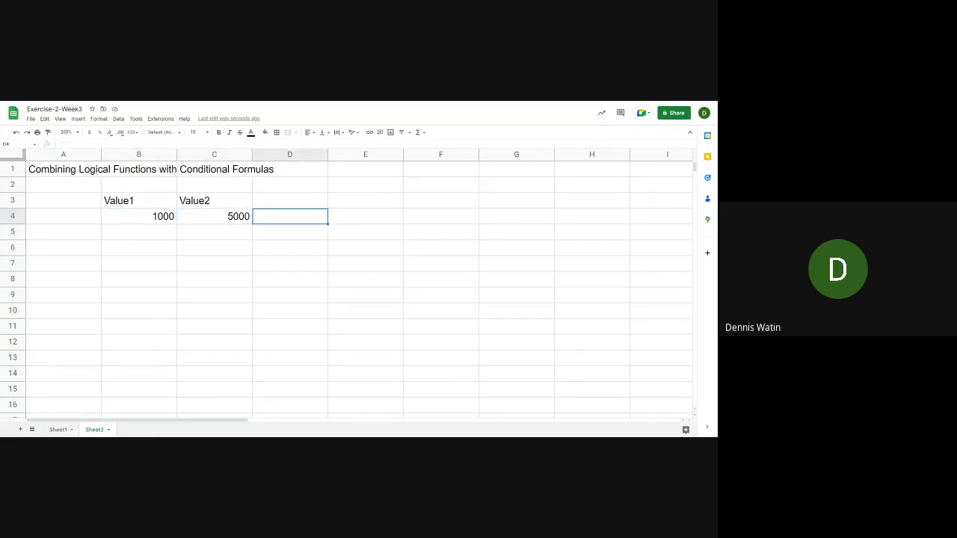
{"action": "left_click", "coordinate": [215, 217]}
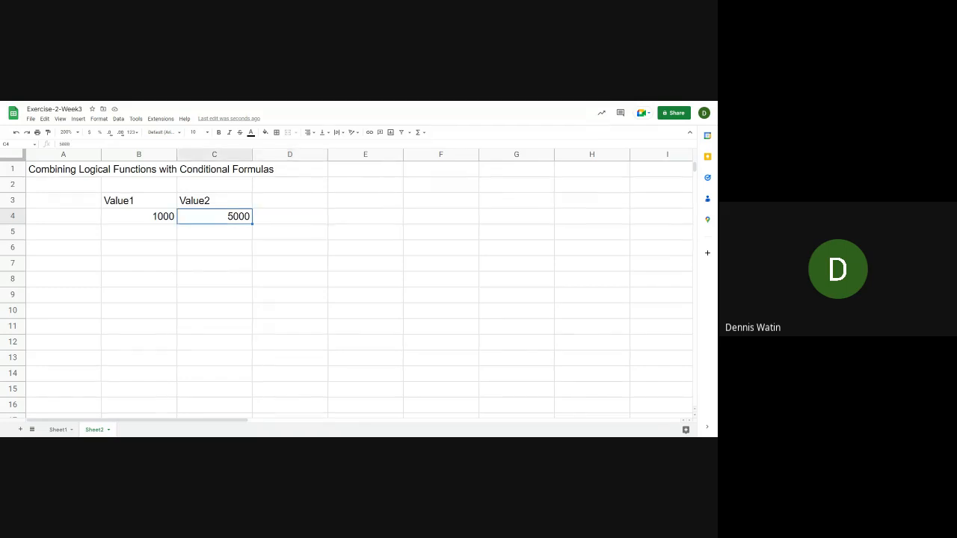
Clear the numbers in B4 and C4 below the Value1 and Value2 headings
{"action": "left_click", "coordinate": [139, 216]}
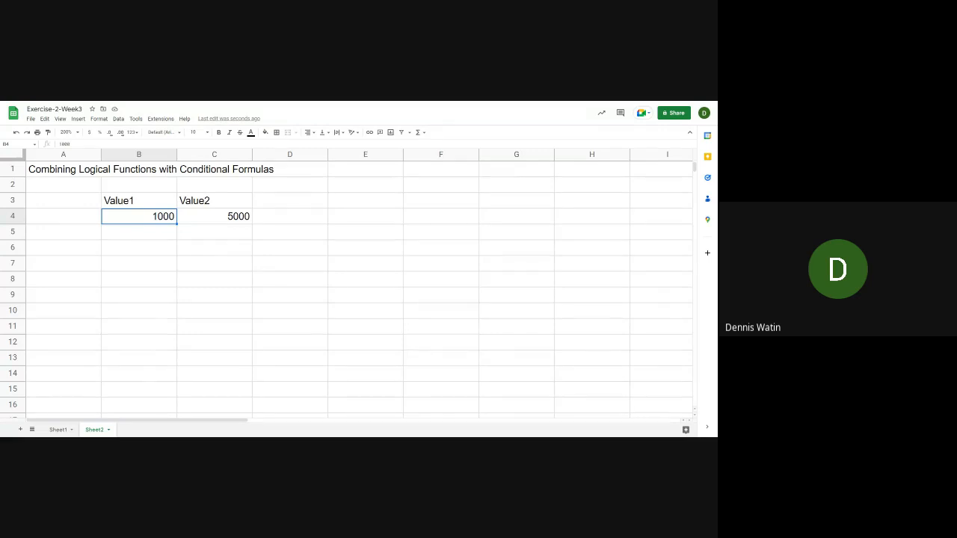
{"action": "key", "text": "Delete"}
{"action": "key", "text": "Right"}
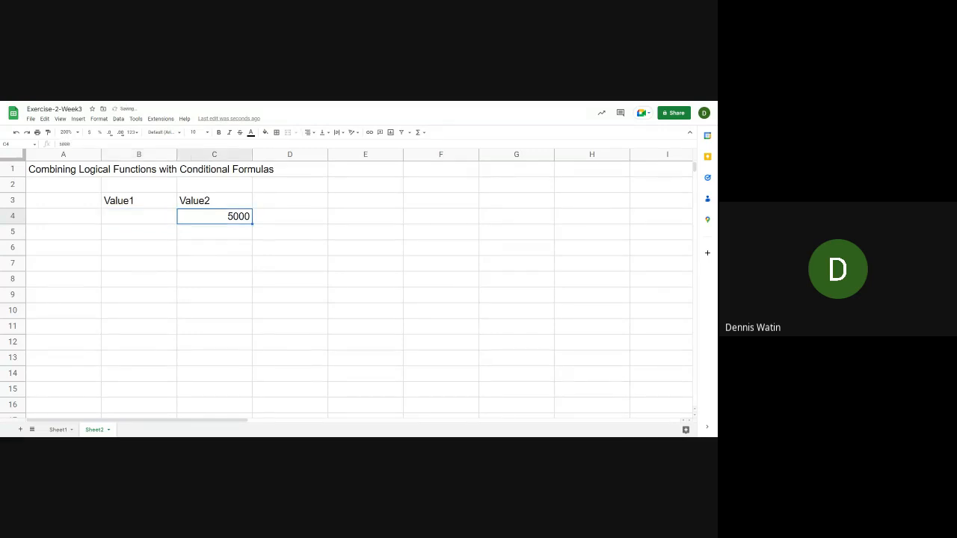
{"action": "key", "text": "Delete"}
{"action": "key", "text": "Down"}
{"action": "key", "text": "Down"}
{"action": "key", "text": "Up"}
{"action": "key", "text": "Up"}
{"action": "key", "text": "Left"}
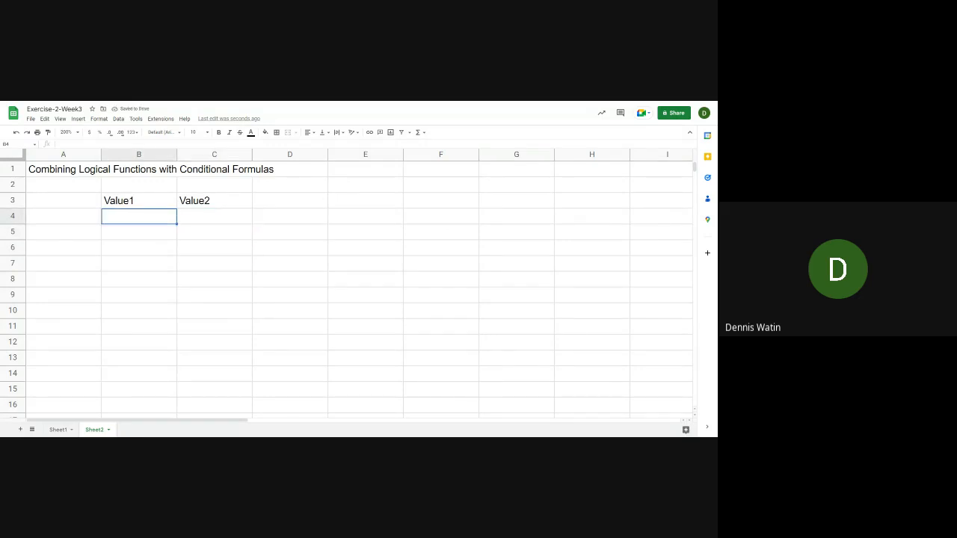
{"action": "key", "text": "Down"}
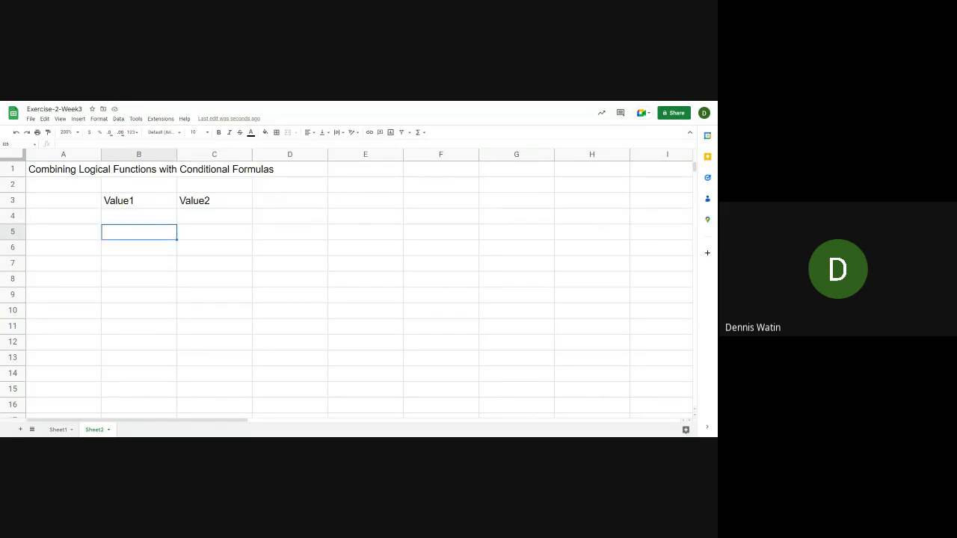
{"action": "key", "text": "Up"}
{"action": "key", "text": "Up"}
{"action": "key", "text": "Down"}
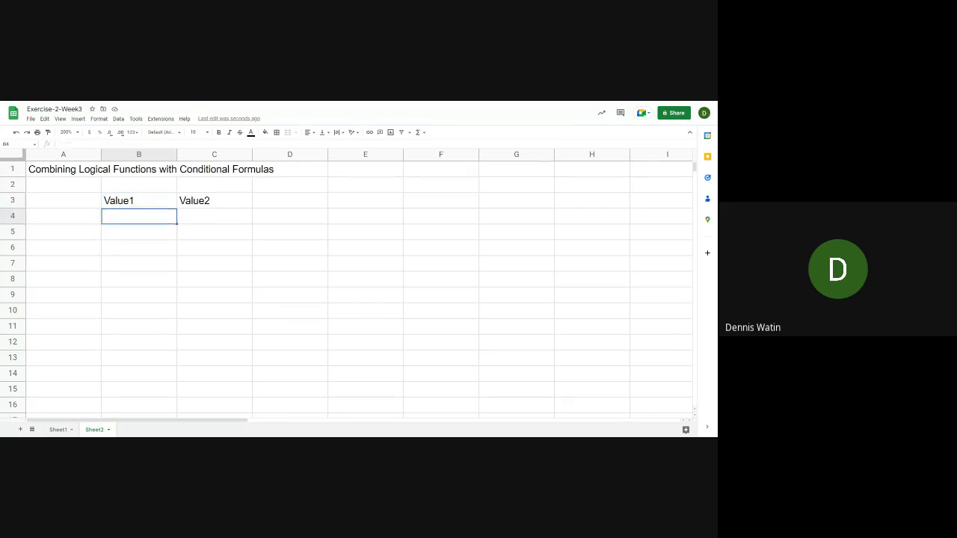
{"action": "key", "text": "Right"}
{"action": "key", "text": "Right"}
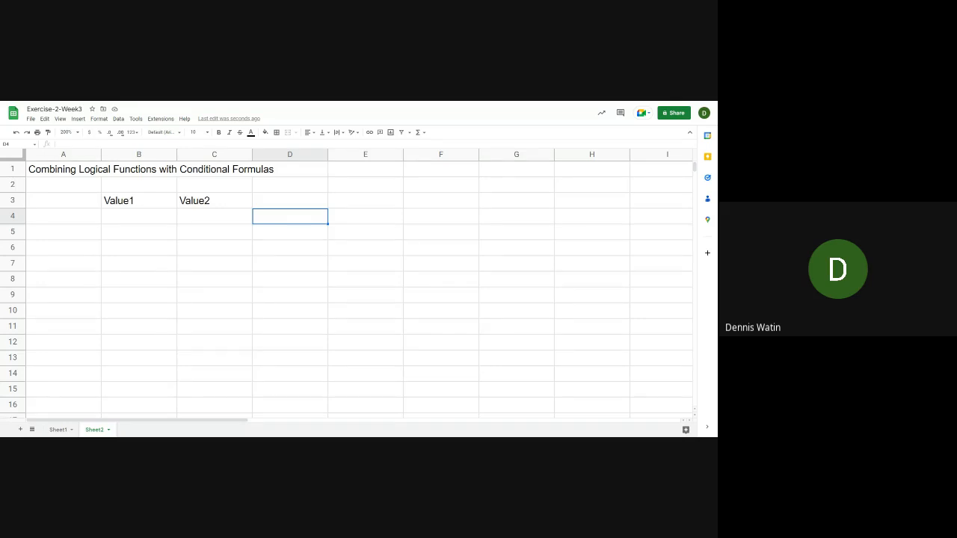
{"action": "key", "text": "Left"}
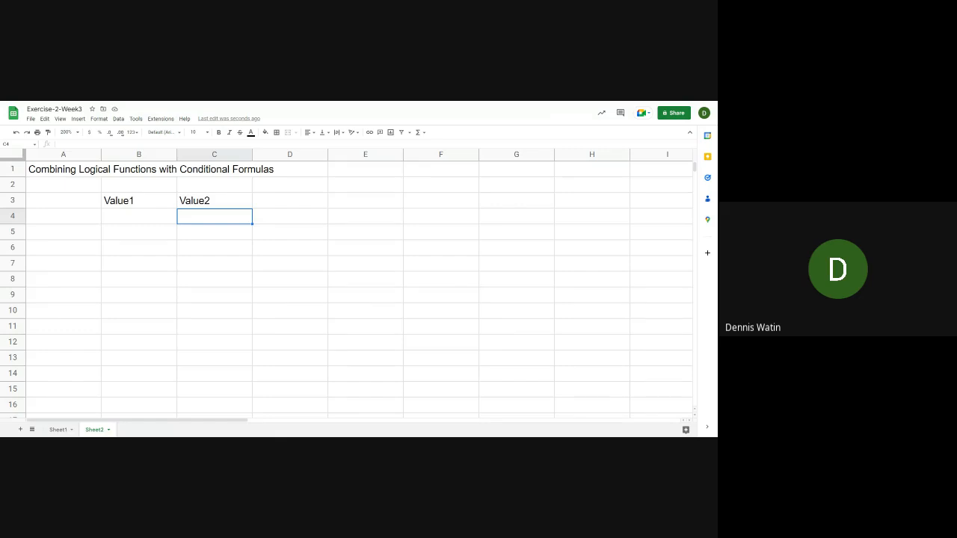
Enter 10 in B4 under Value1 and 50 in C4 under Value2
{"action": "key", "text": "Left"}
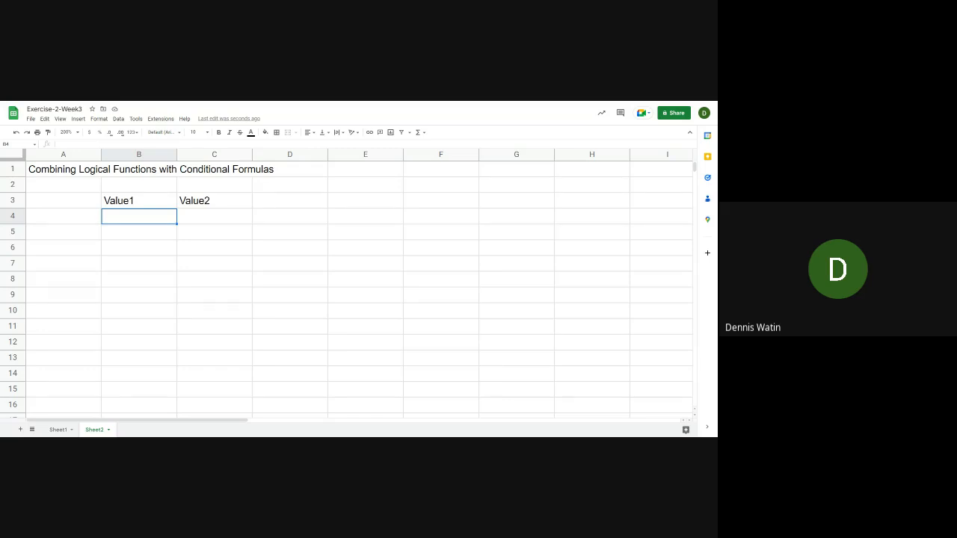
{"action": "type", "text": "10"}
{"action": "key", "text": "Tab"}
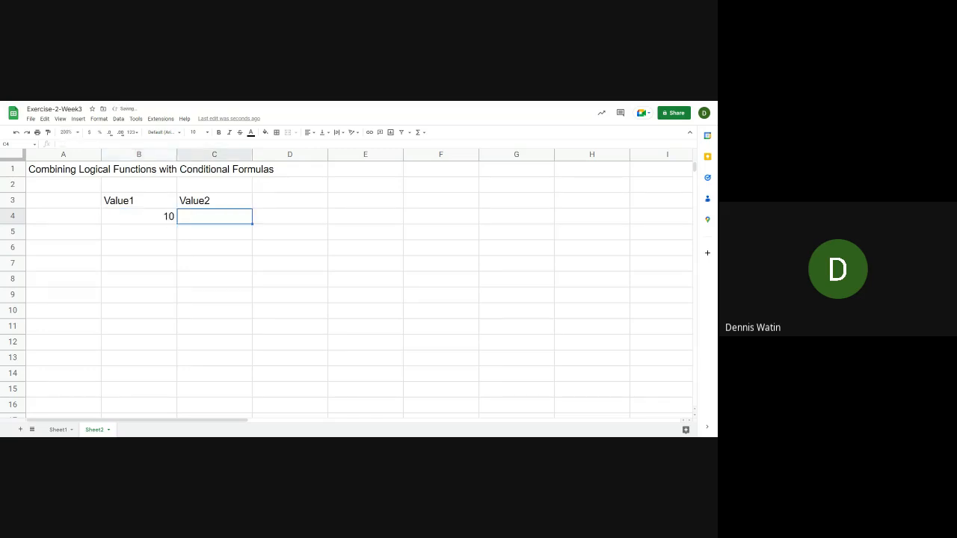
{"action": "type", "text": "50"}
{"action": "key", "text": "Tab"}
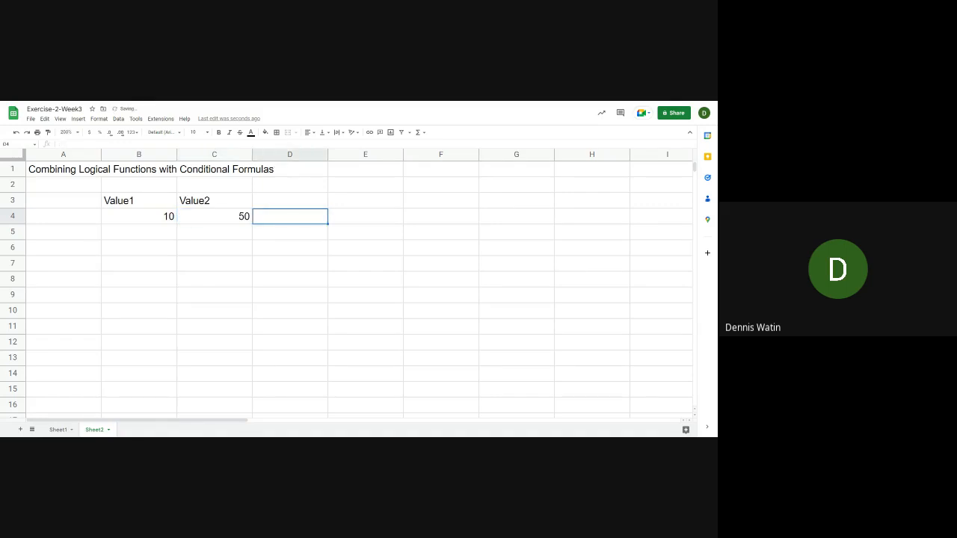
Begin an IF formula in D4 with a nested AND function as its logical test
{"action": "type", "text": "="}
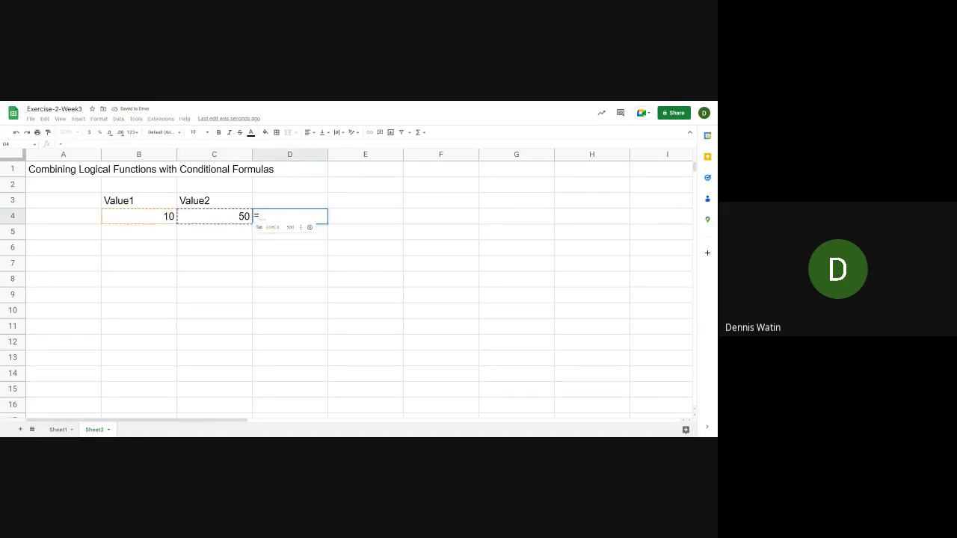
{"action": "type", "text": "I"}
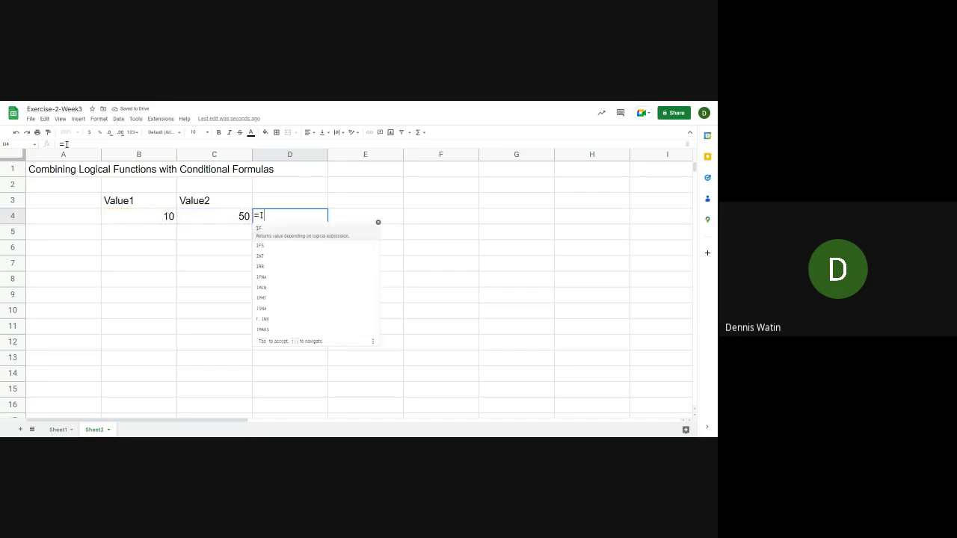
{"action": "type", "text": "F("}
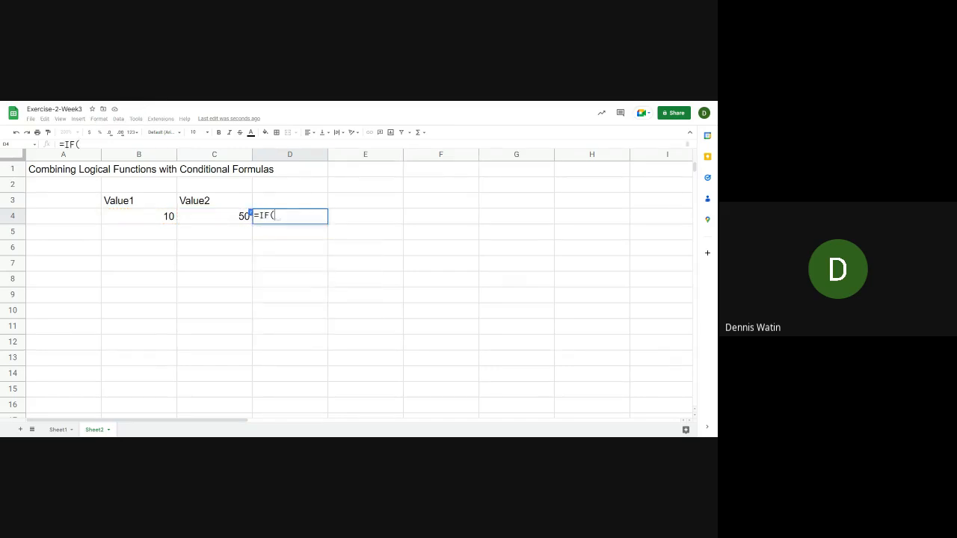
{"action": "type", "text": "AN"}
{"action": "key", "text": "BackSpace"}
{"action": "key", "text": "BackSpace"}
{"action": "type", "text": "N"}
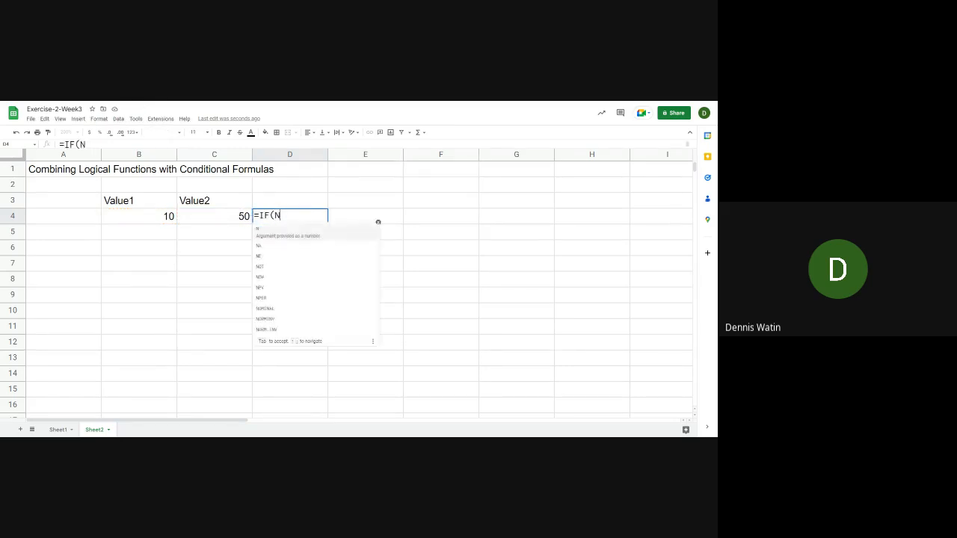
{"action": "key", "text": "BackSpace"}
{"action": "type", "text": "AND("}
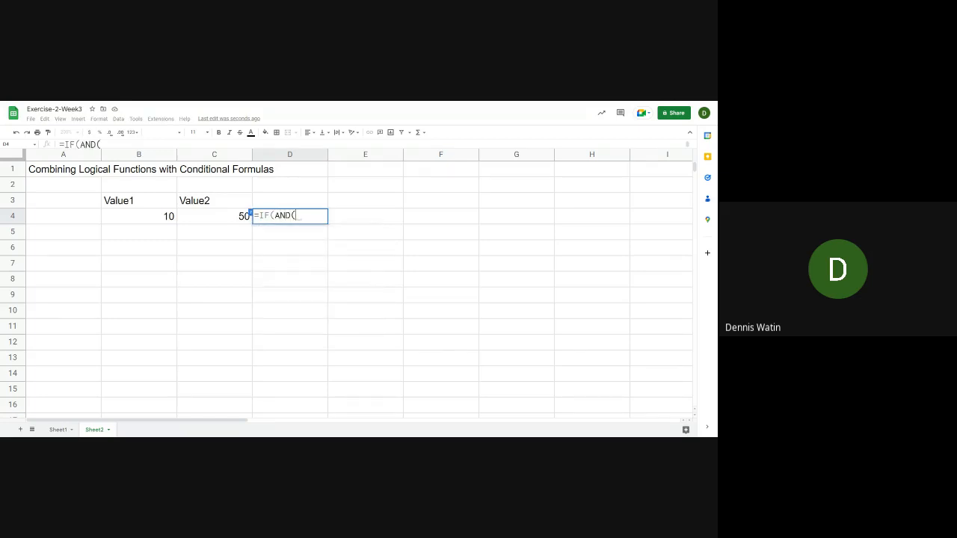
Give the AND function in D4 the conditions B4>=10 and C4>=10, and close it
{"action": "key", "text": "Left"}
{"action": "key", "text": "Left"}
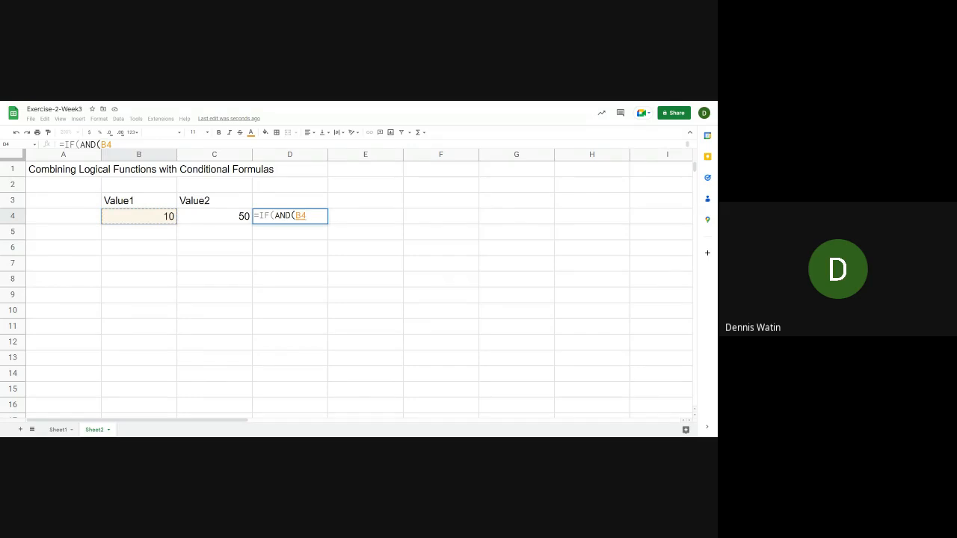
{"action": "type", "text": ">=10"}
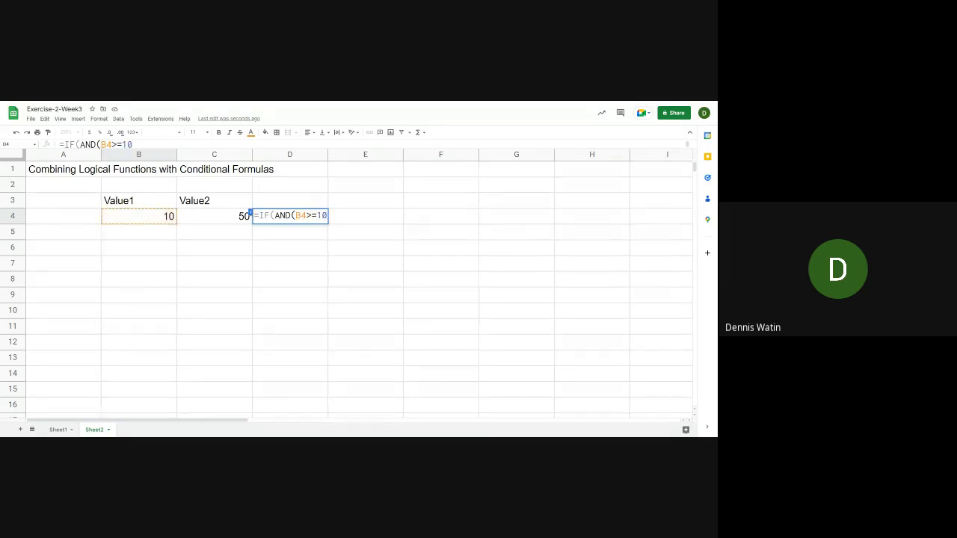
{"action": "type", "text": ","}
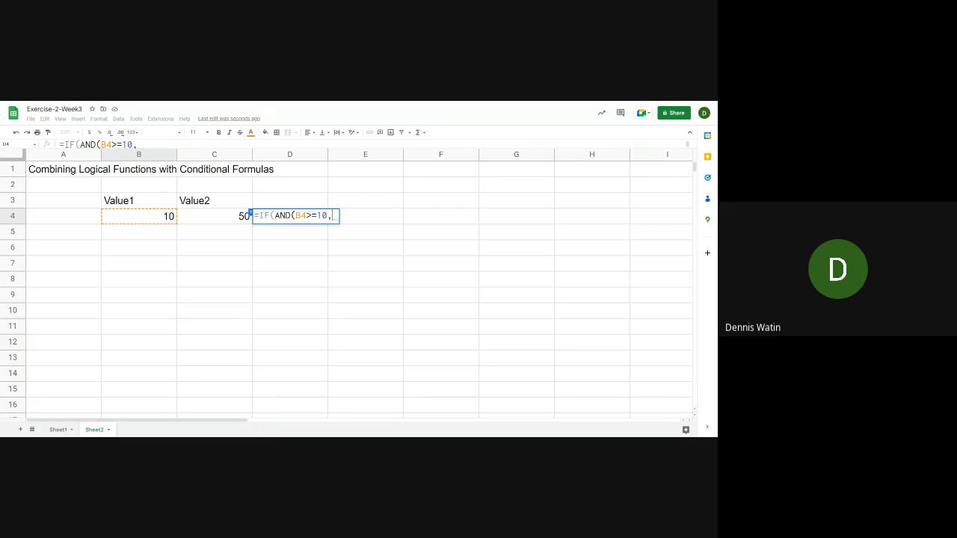
{"action": "key", "text": "Left"}
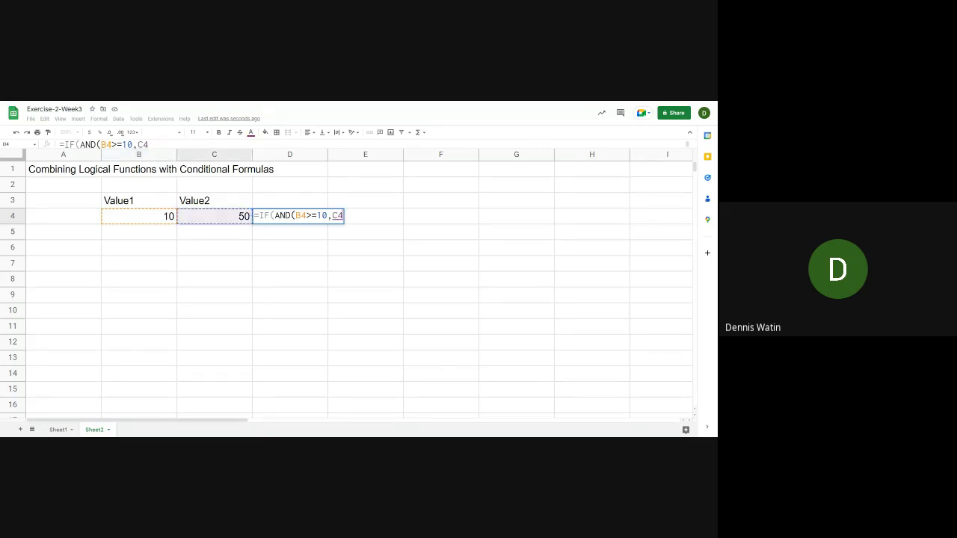
{"action": "type", "text": ">"}
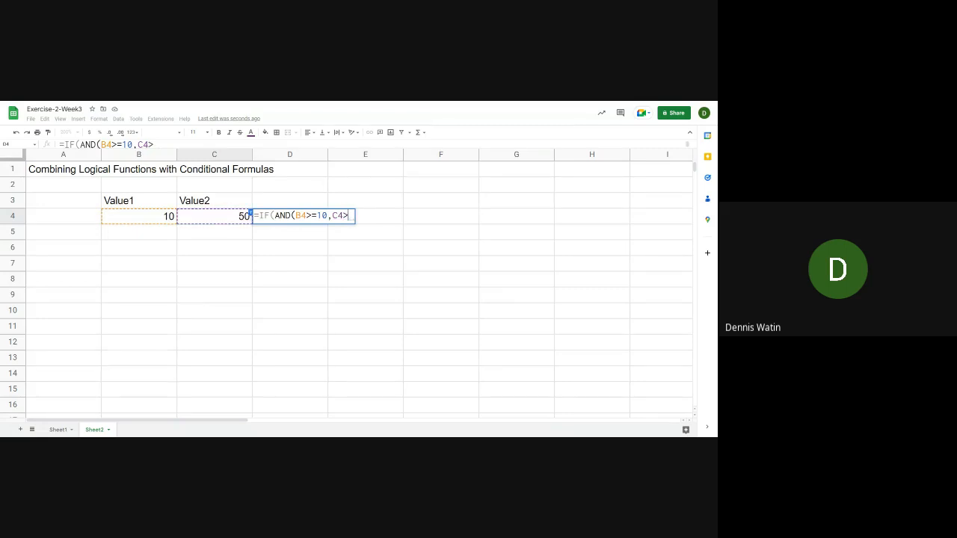
{"action": "type", "text": "=10"}
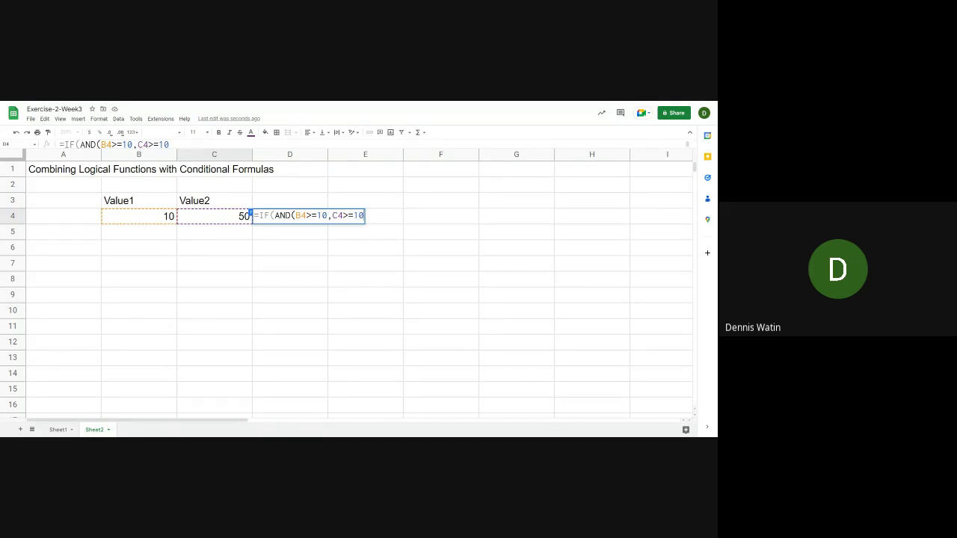
{"action": "type", "text": ")"}
Compare the AND expression with TRUE in the D4 formula, using =TRUE without parentheses
{"action": "type", "text": "="}
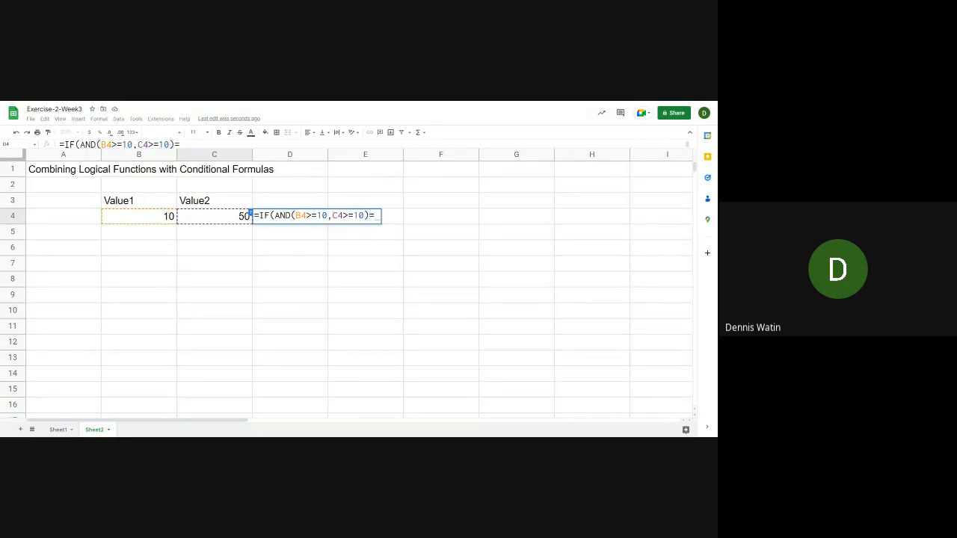
{"action": "type", "text": "t"}
{"action": "key", "text": "BackSpace"}
{"action": "type", "text": "T"}
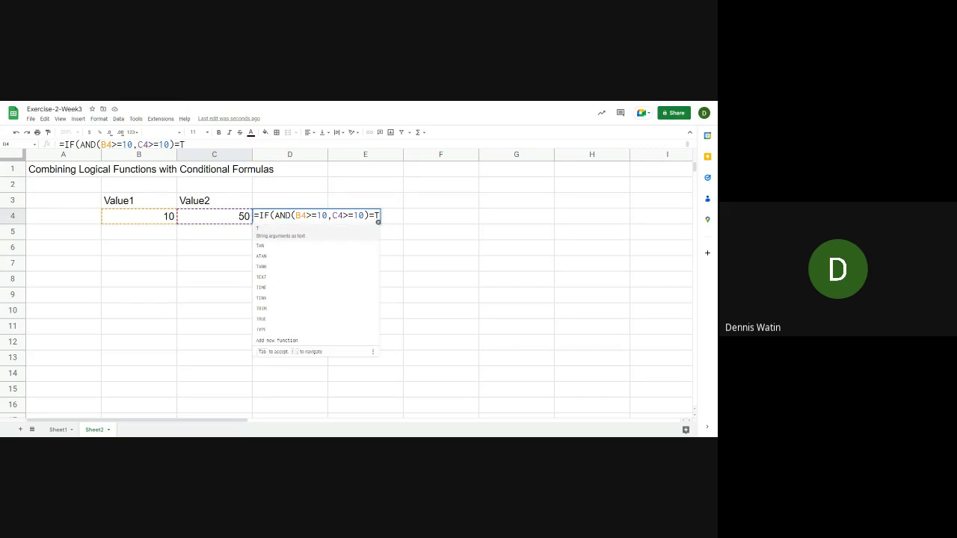
{"action": "key", "text": "BackSpace"}
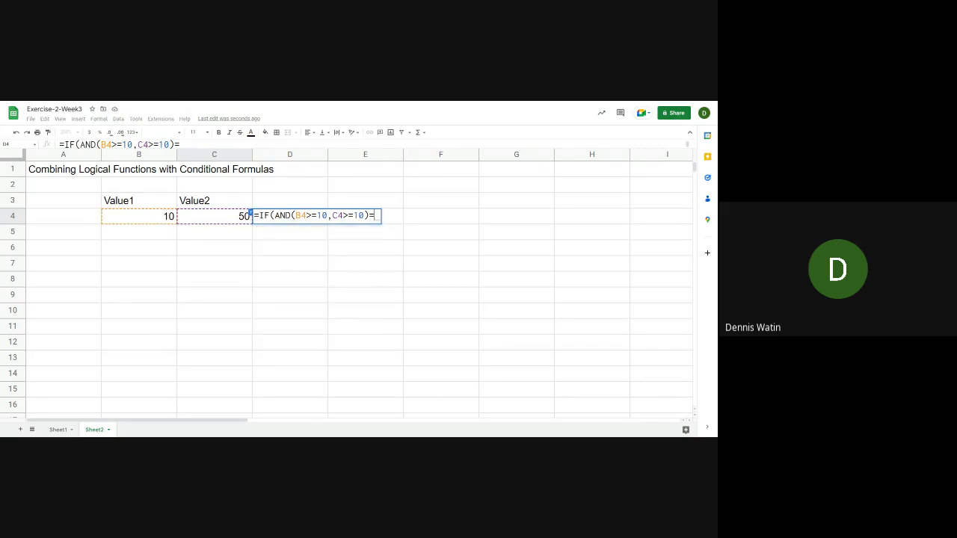
{"action": "type", "text": "TR"}
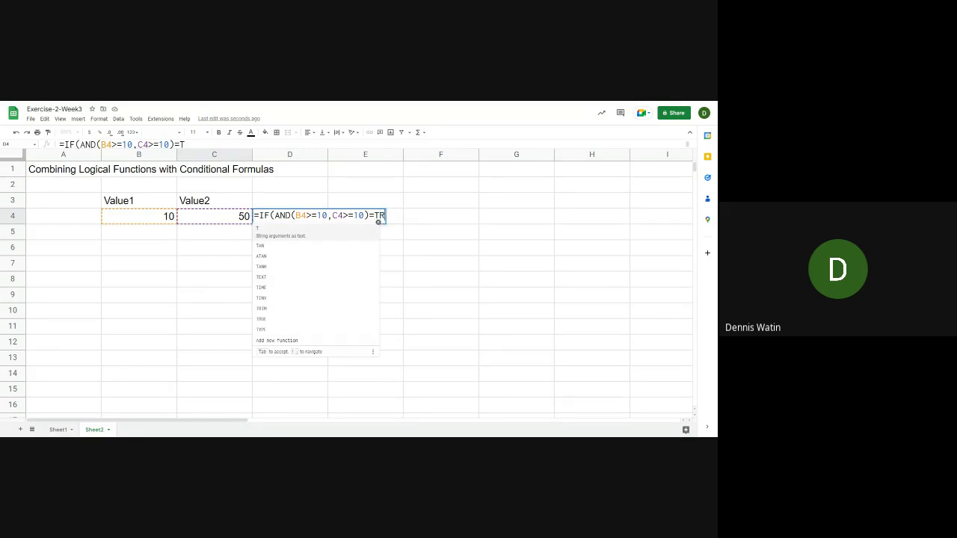
{"action": "type", "text": "U"}
{"action": "key", "text": "Tab"}
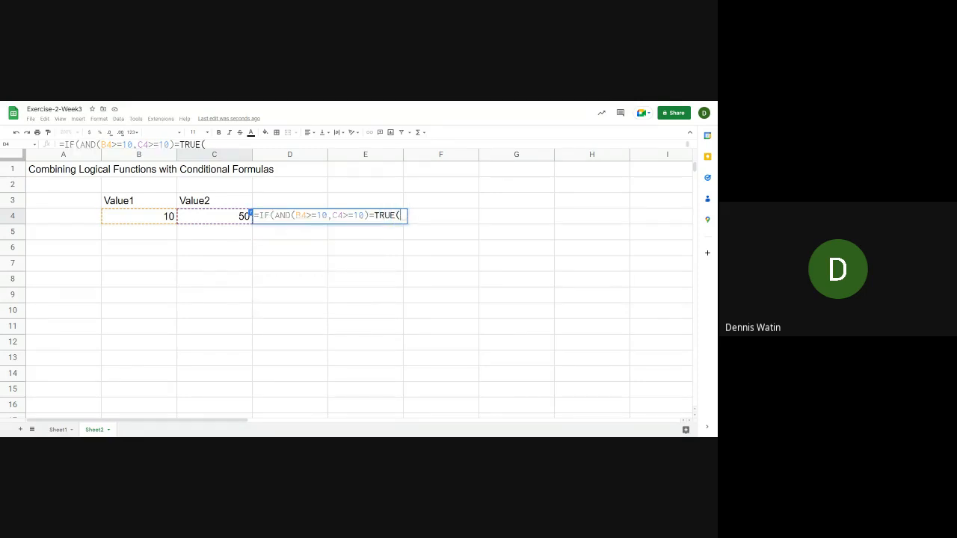
{"action": "key", "text": "BackSpace"}
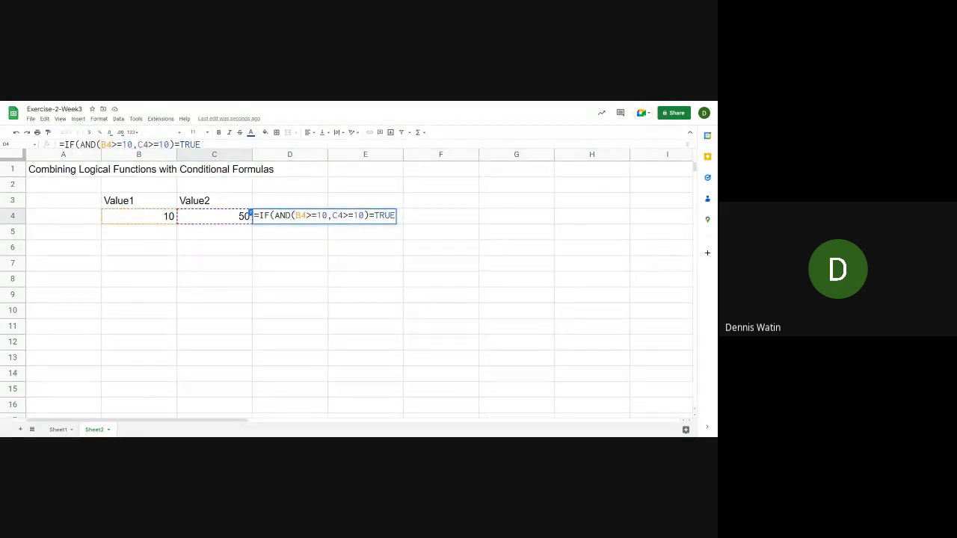
Complete the IF formula in D4 so that it returns "Ok" when true and "Not Ok" when false
{"action": "type", "text": ","}
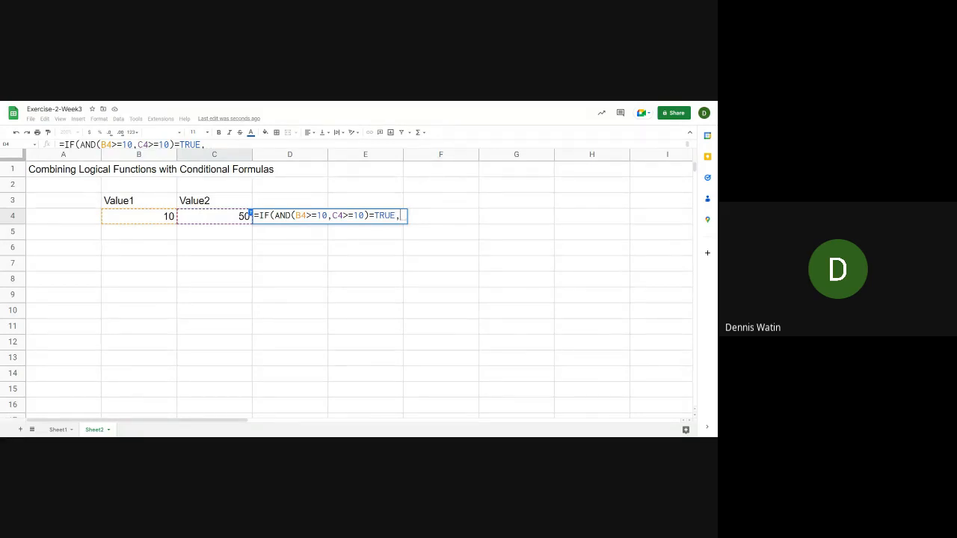
{"action": "type", "text": "\"ok"}
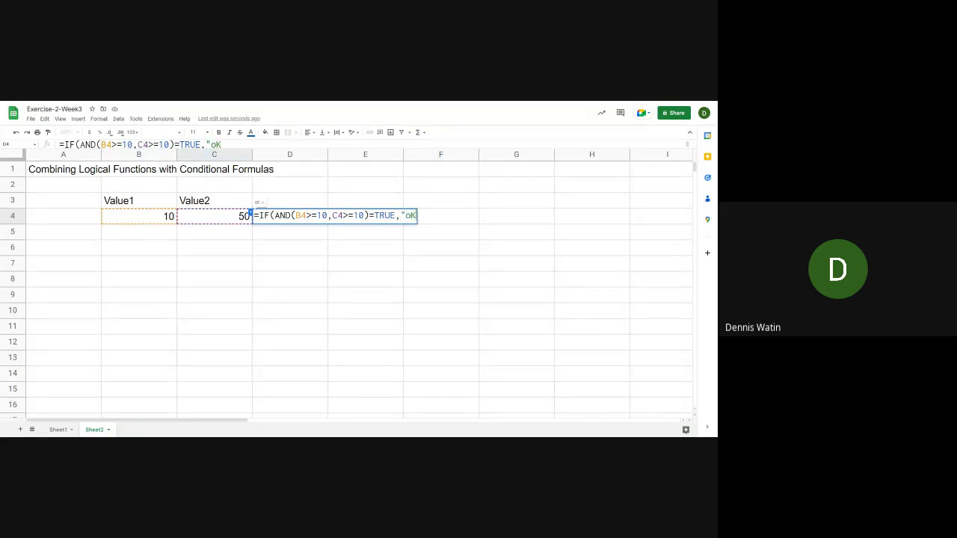
{"action": "key", "text": "BackSpace"}
{"action": "key", "text": "BackSpace"}
{"action": "type", "text": "Ok\",\"Not Ok"}
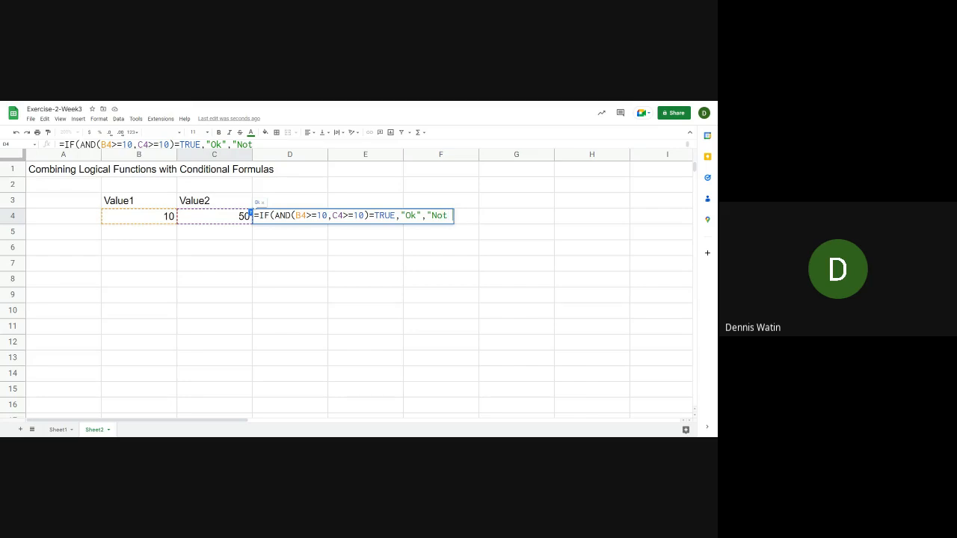
{"action": "type", "text": "\")"}
{"action": "key", "text": "Return"}
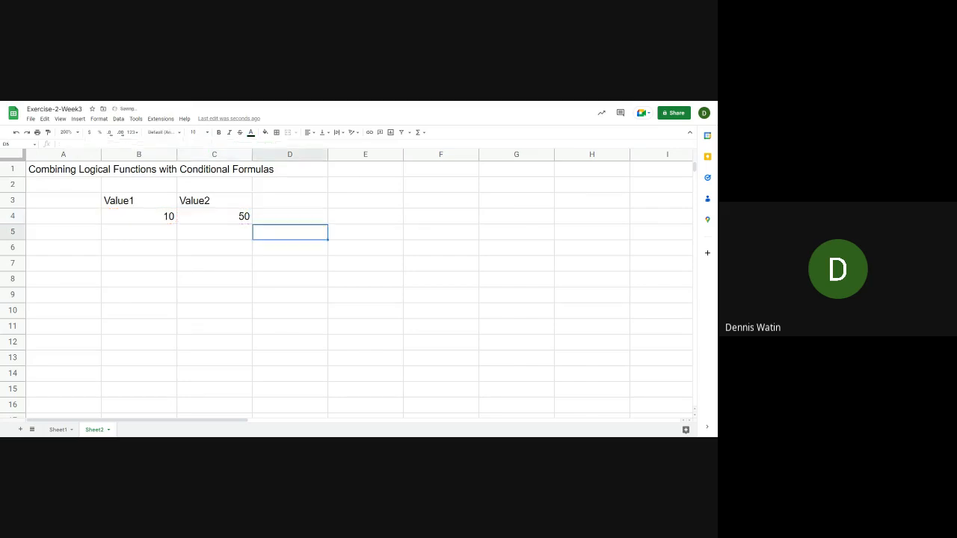
Replace TRUE with FALSE in the comparison inside the D4 formula
{"action": "left_click", "coordinate": [289, 217]}
{"action": "left_click", "coordinate": [214, 216]}
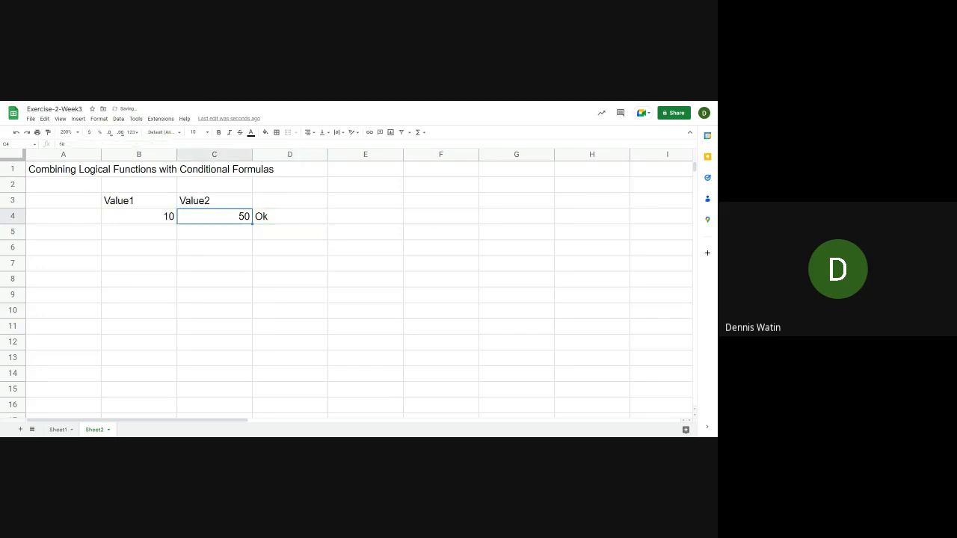
{"action": "left_click", "coordinate": [289, 217]}
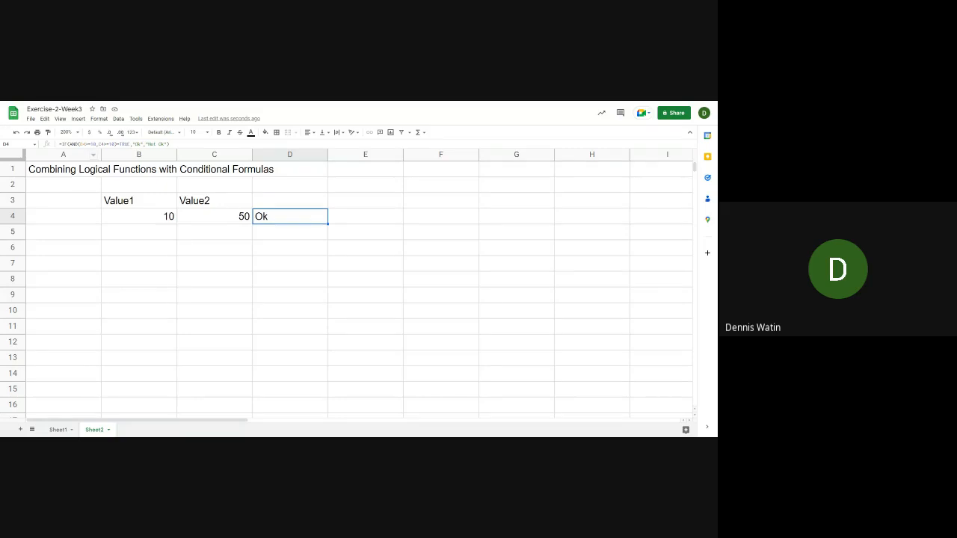
{"action": "left_click", "coordinate": [172, 145]}
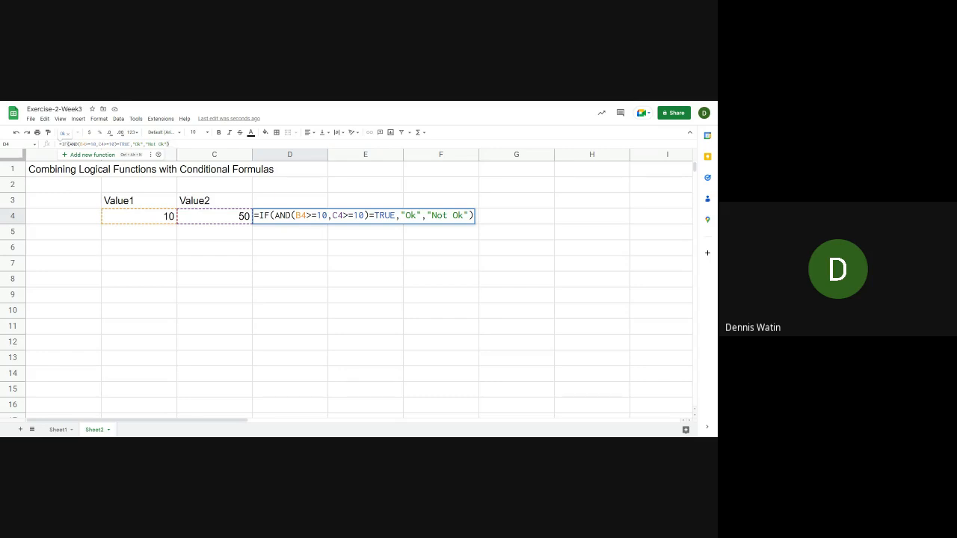
{"action": "left_click", "coordinate": [374, 216]}
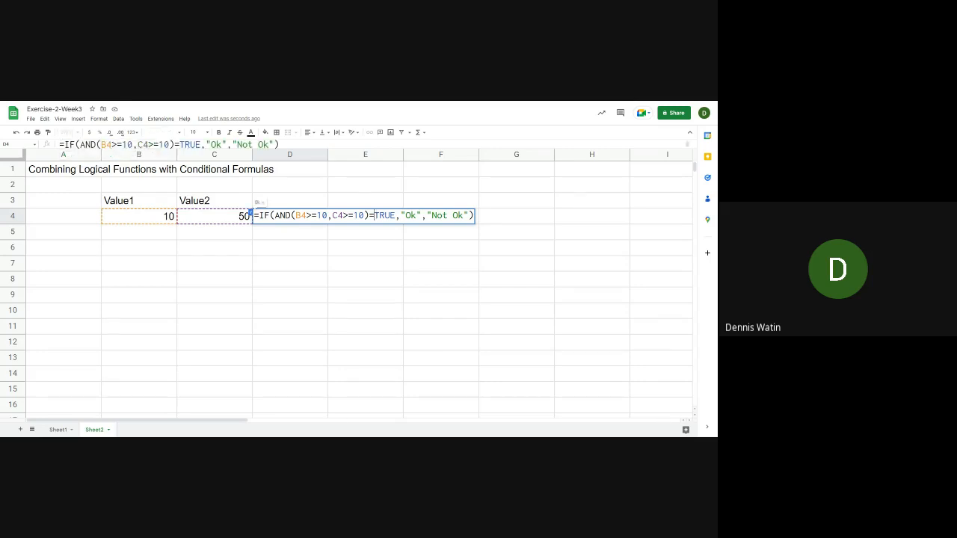
{"action": "left_click_drag", "start_coordinate": [375, 216], "coordinate": [395, 216]}
{"action": "type", "text": "FALSE"}
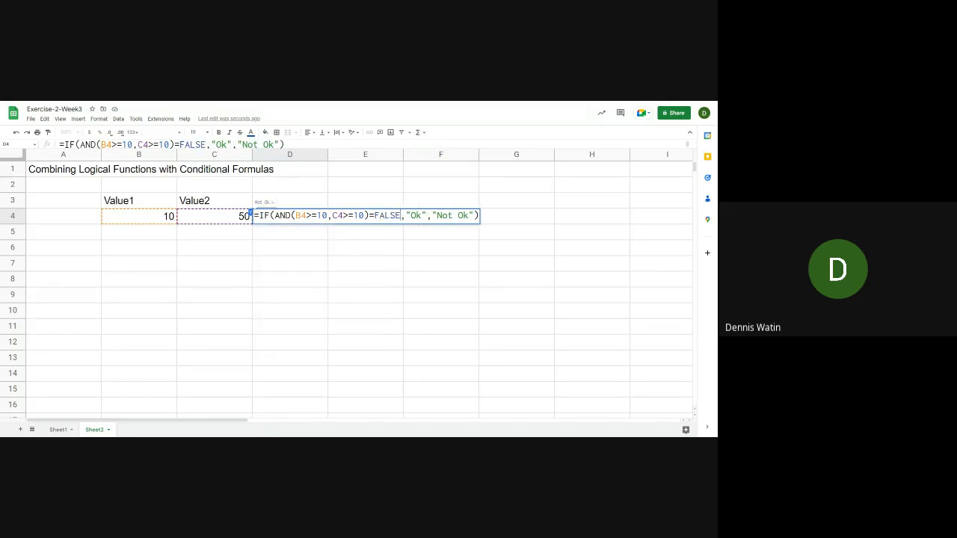
{"action": "key", "text": "Return"}
Remove the =FALSE comparison so that D4 contains =IF(AND(B4>=10,C4>=10),"Ok","Not Ok")
{"action": "left_click", "coordinate": [290, 216]}
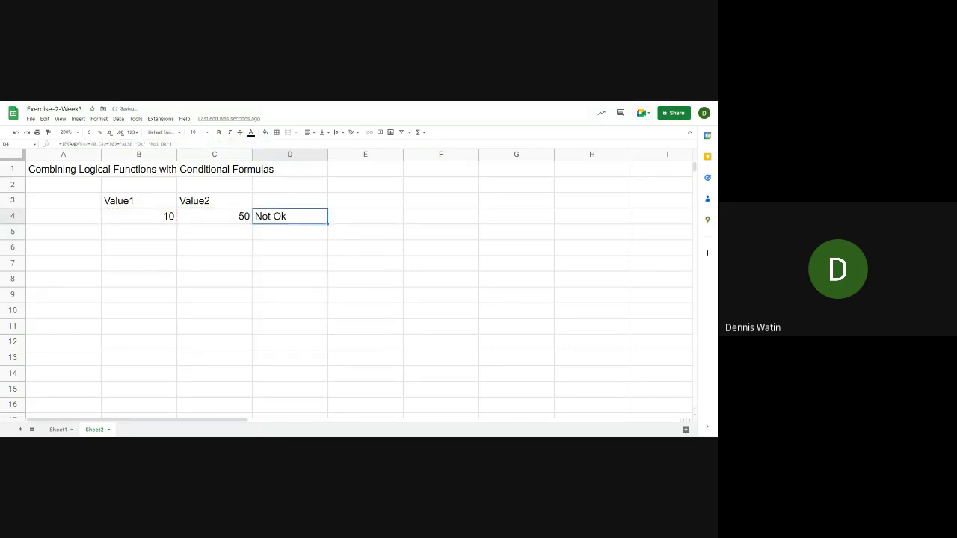
{"action": "double_click", "coordinate": [290, 216]}
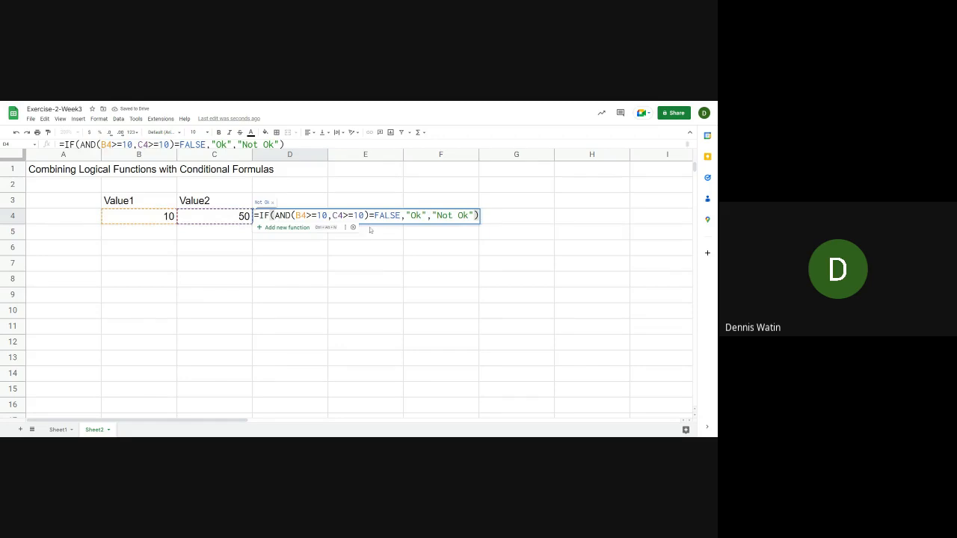
{"action": "left_click", "coordinate": [370, 217]}
{"action": "left_click_drag", "start_coordinate": [369, 217], "coordinate": [400, 217]}
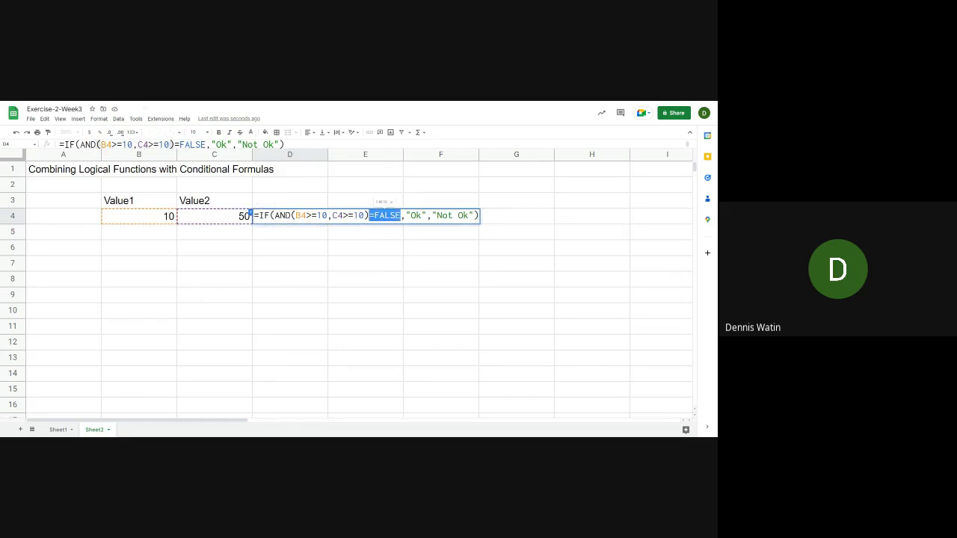
{"action": "key", "text": "BackSpace"}
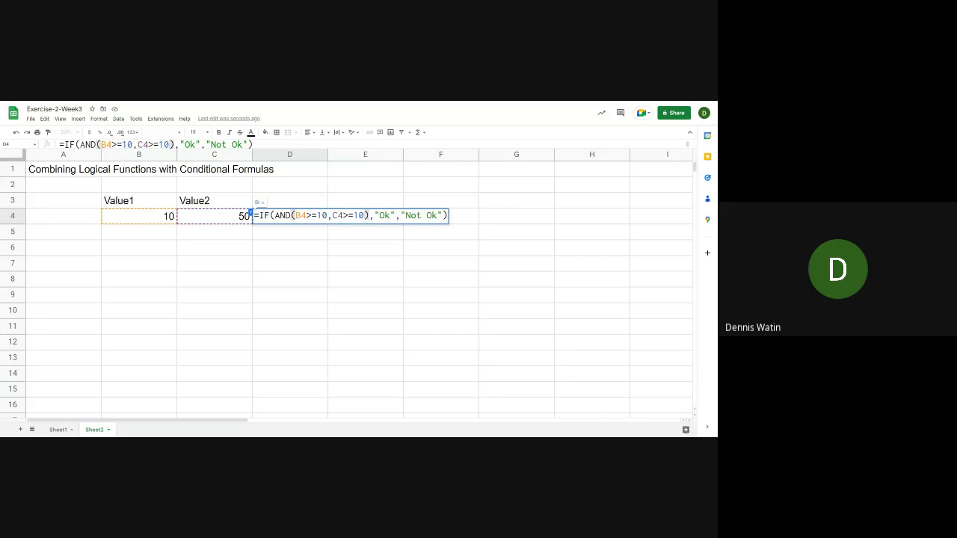
{"action": "key", "text": "Return"}
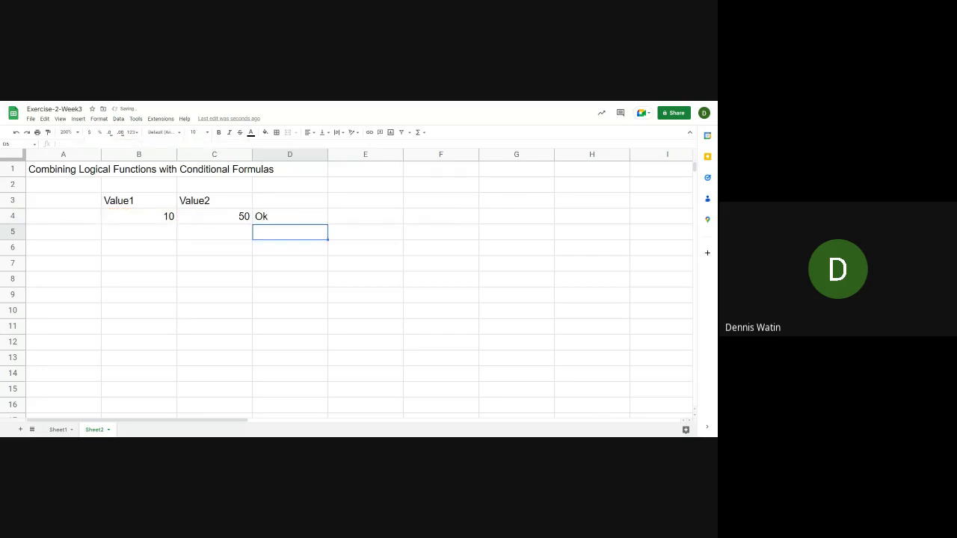
Set the number in B4 under Value1 to 5
{"action": "key", "text": "Up"}
{"action": "key", "text": "Left"}
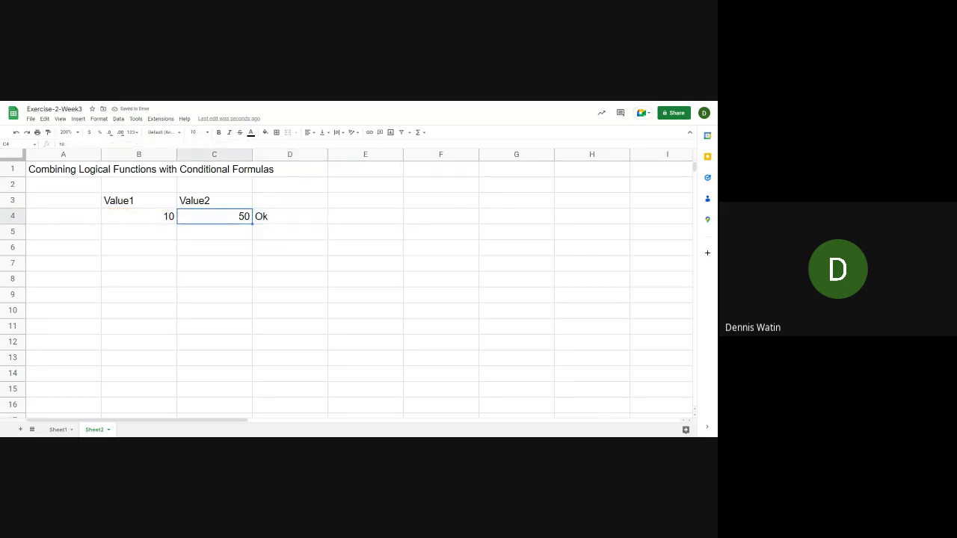
{"action": "key", "text": "Left"}
{"action": "type", "text": "5"}
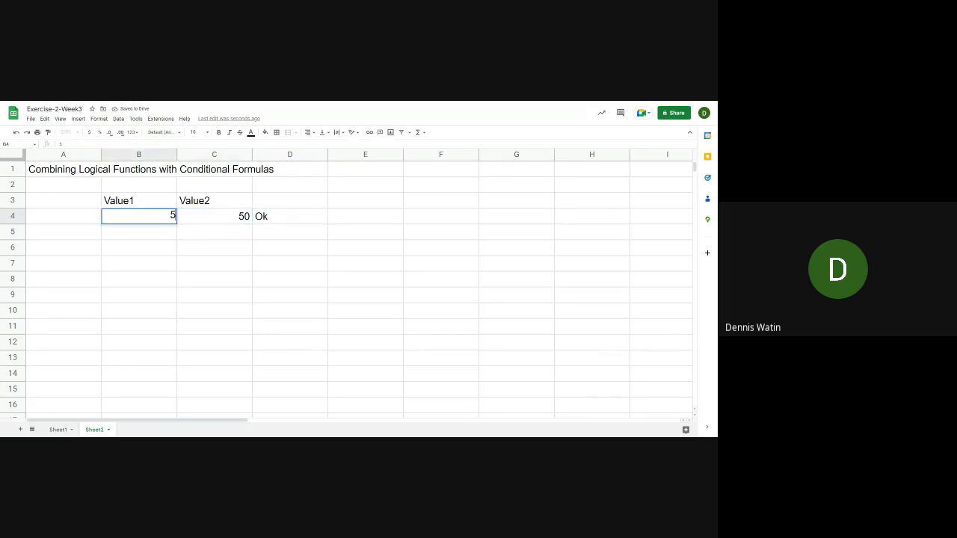
{"action": "key", "text": "Tab"}
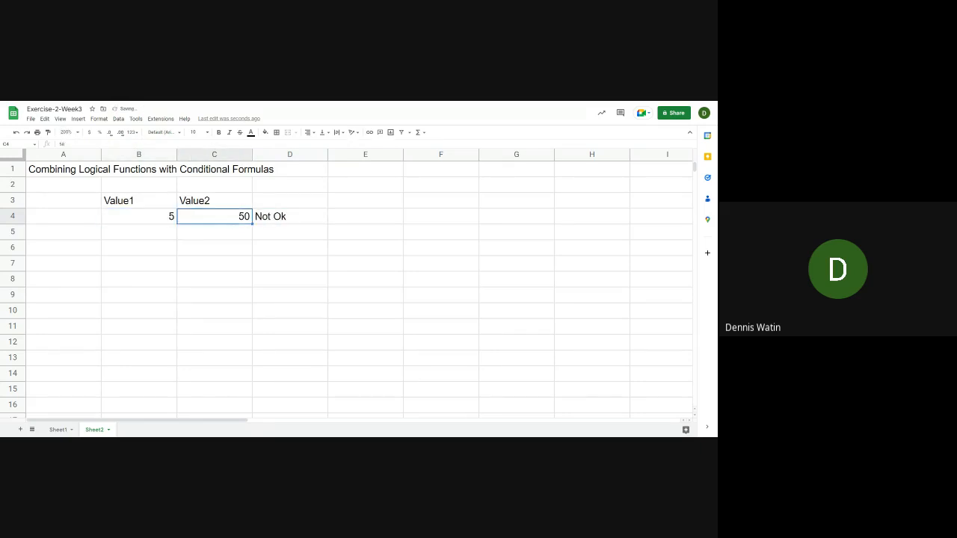
Open the IF formula in D4 for editing
{"action": "key", "text": "Right"}
{"action": "key", "text": "F2"}
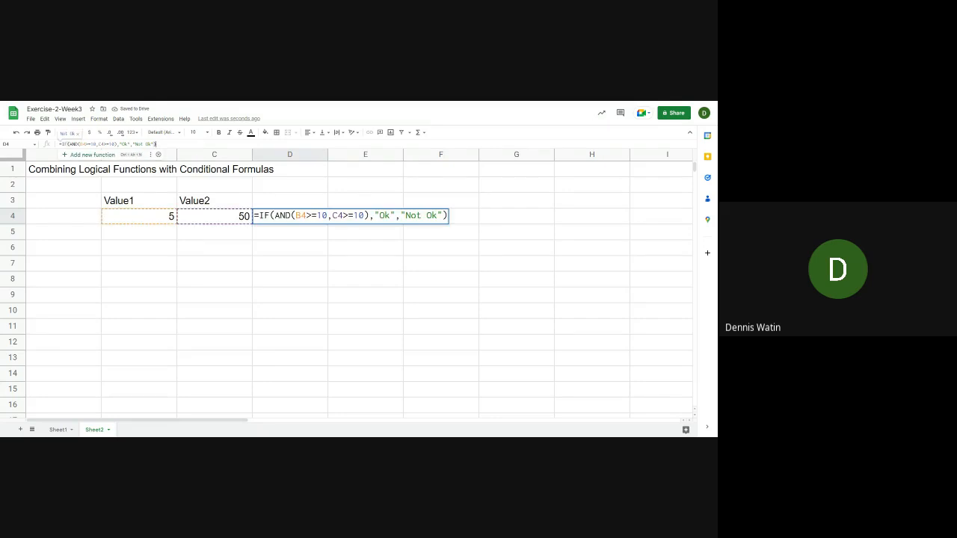
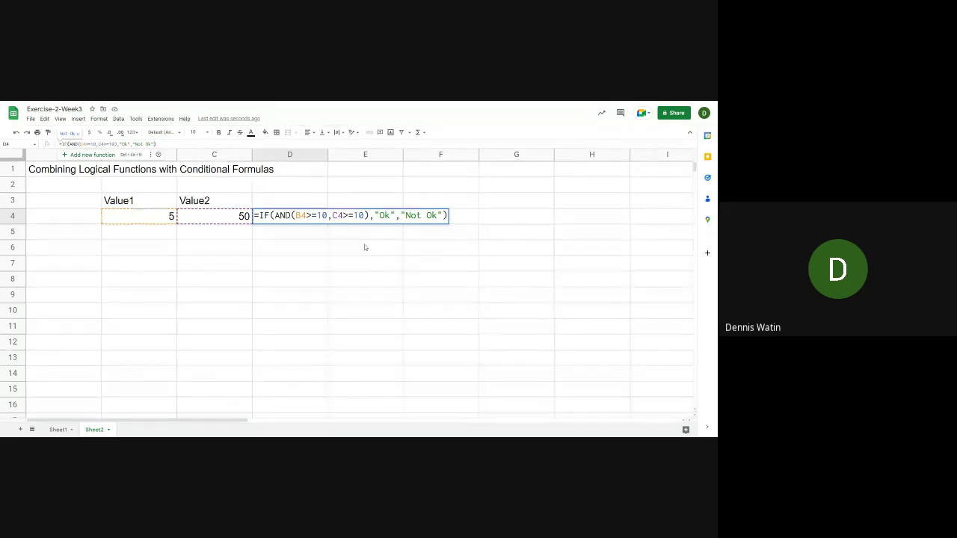
{"action": "key", "text": "Return"}
{"action": "left_click", "coordinate": [287, 254]}
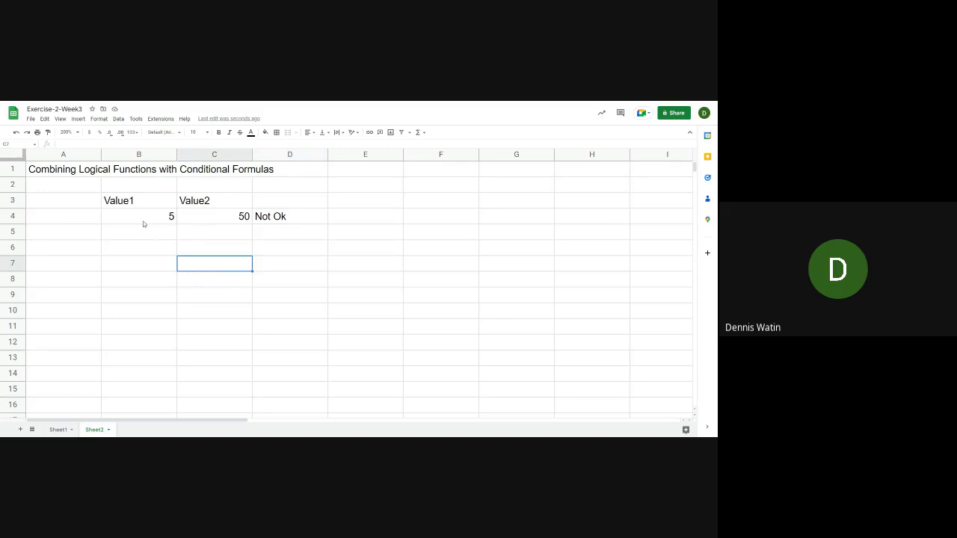
{"action": "left_click", "coordinate": [285, 218]}
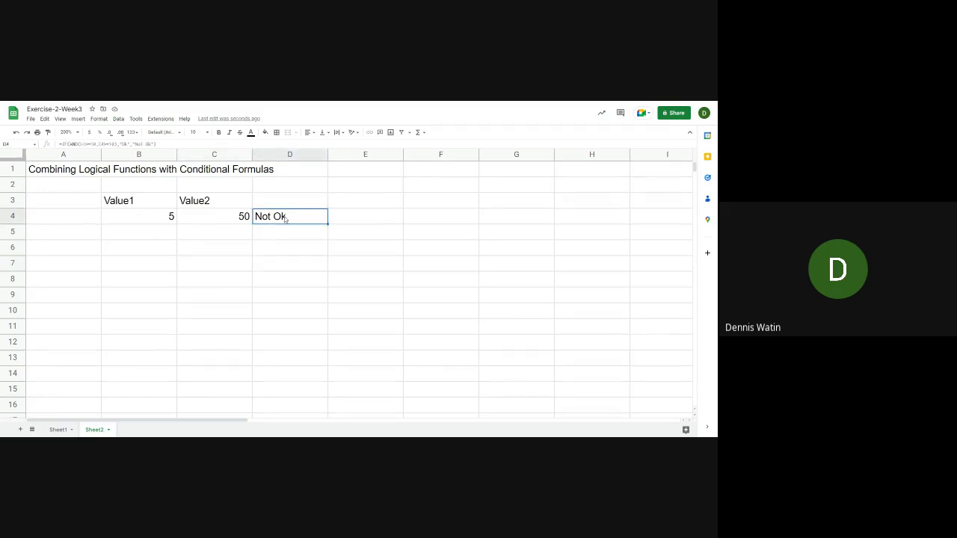
{"action": "left_click", "coordinate": [139, 233]}
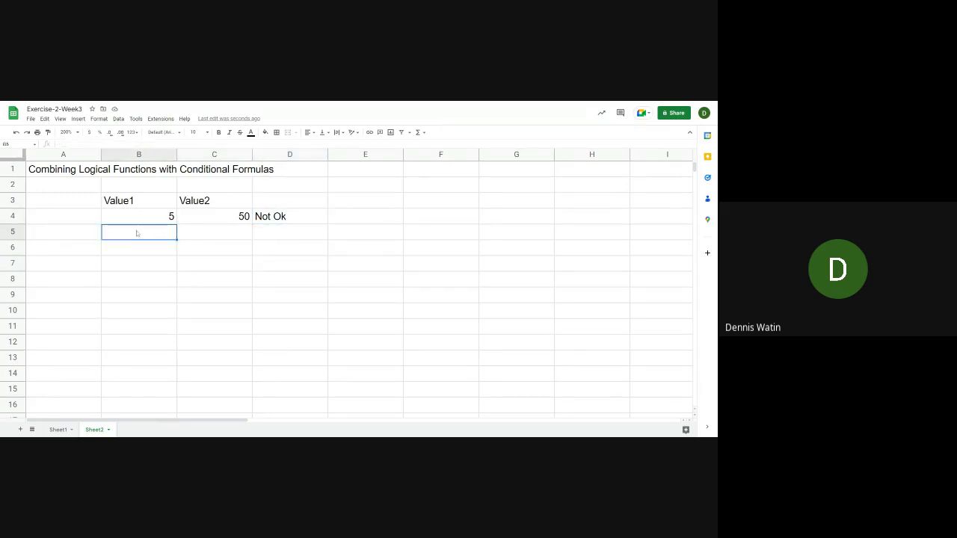
{"action": "left_click", "coordinate": [297, 221]}
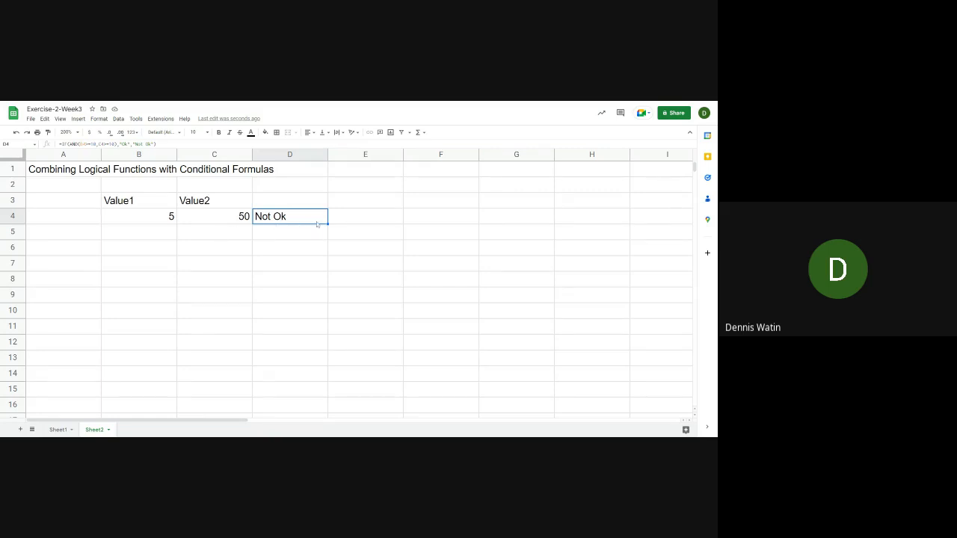
{"action": "left_click", "coordinate": [127, 235]}
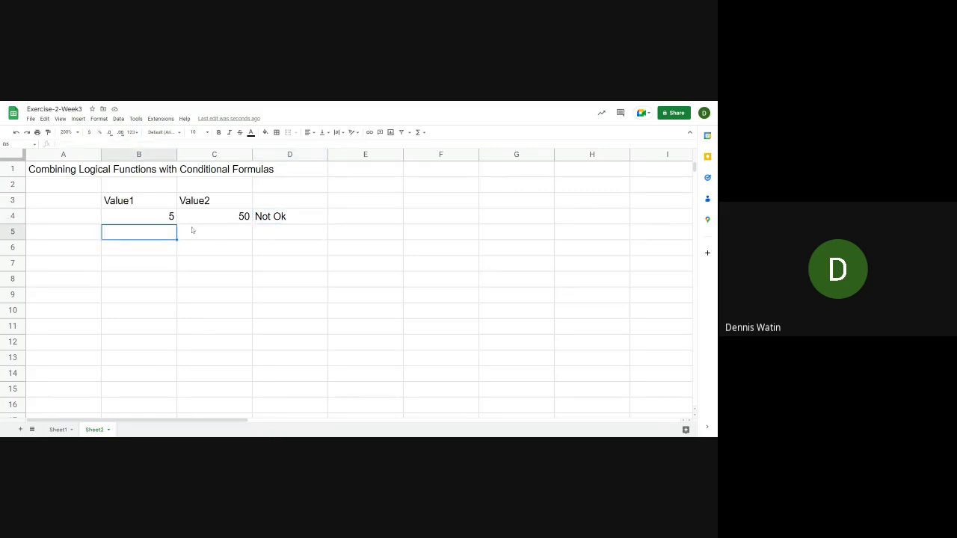
Fill the IF formula in D4 down to D5
{"action": "left_click", "coordinate": [275, 221]}
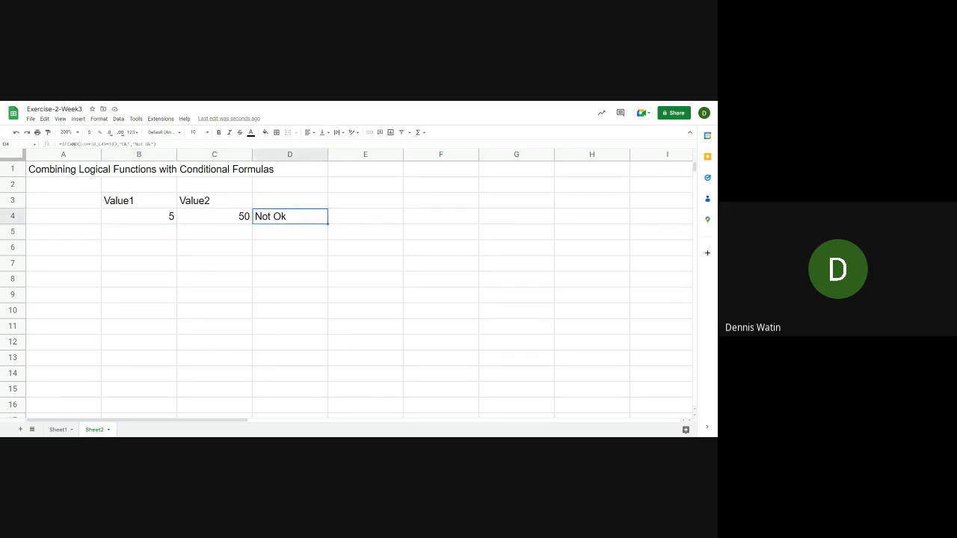
{"action": "left_click_drag", "start_coordinate": [327, 223], "coordinate": [299, 238]}
{"action": "left_click", "coordinate": [160, 233]}
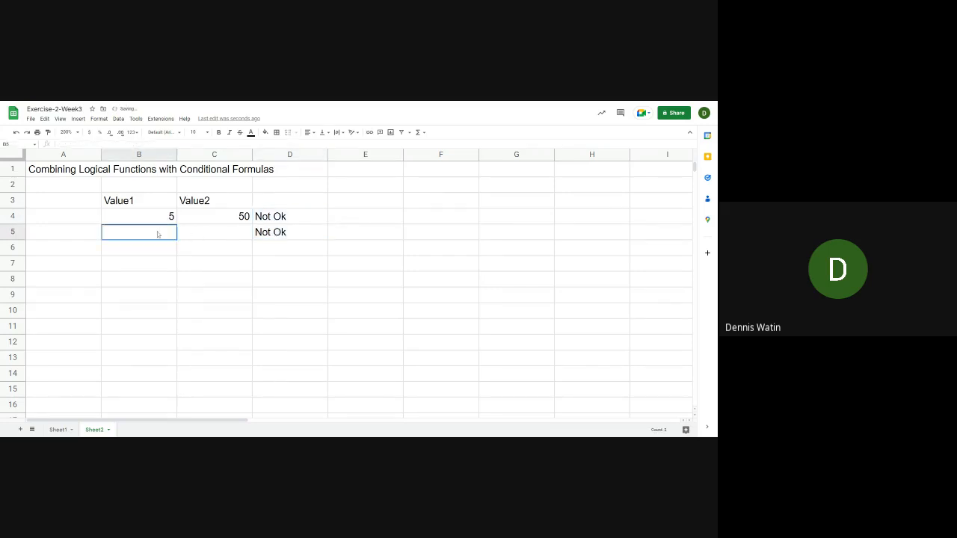
Replace AND with OR in the D5 formula so that it reads =IF(OR(B5>=10,C5>=10),"Ok","Not Ok")
{"action": "left_click", "coordinate": [299, 230]}
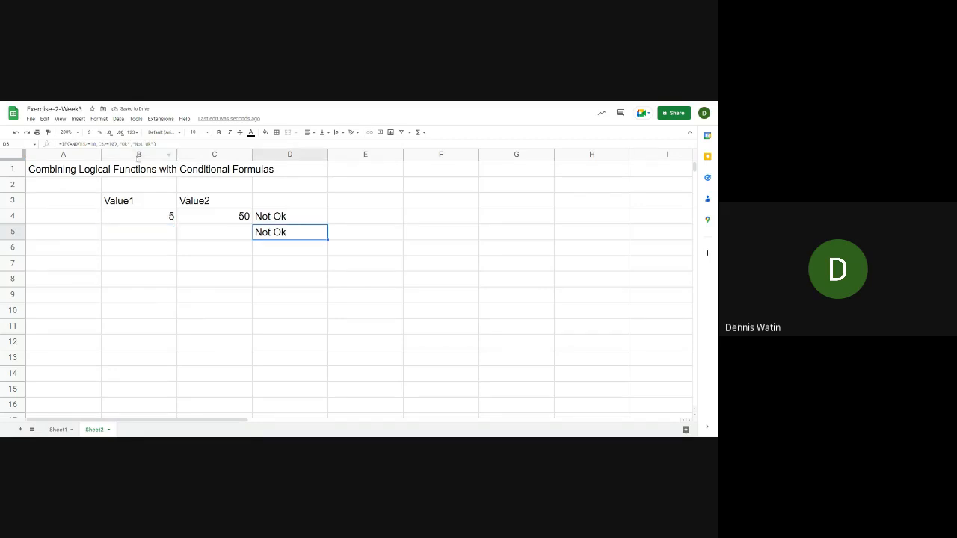
{"action": "left_click", "coordinate": [78, 144]}
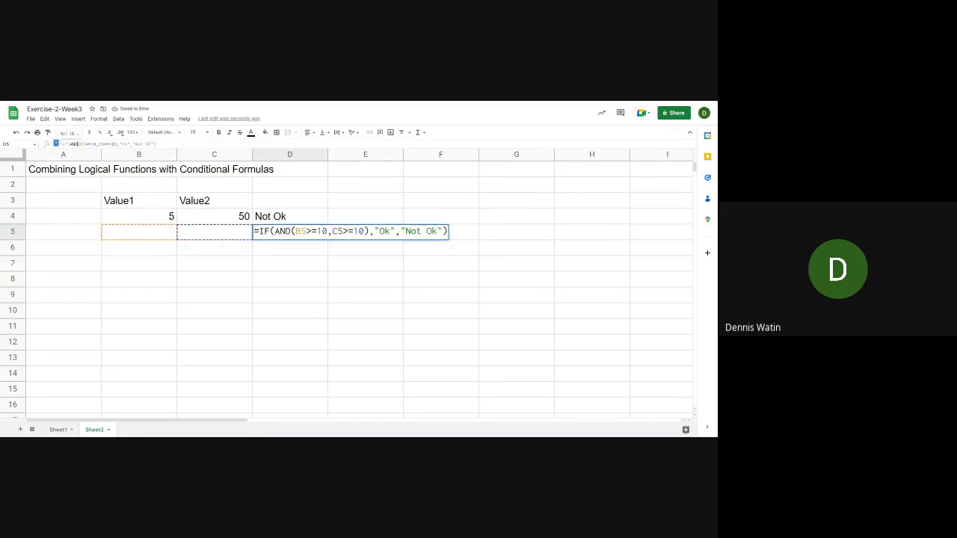
{"action": "key", "text": "BackSpace"}
{"action": "key", "text": "BackSpace"}
{"action": "key", "text": "BackSpace"}
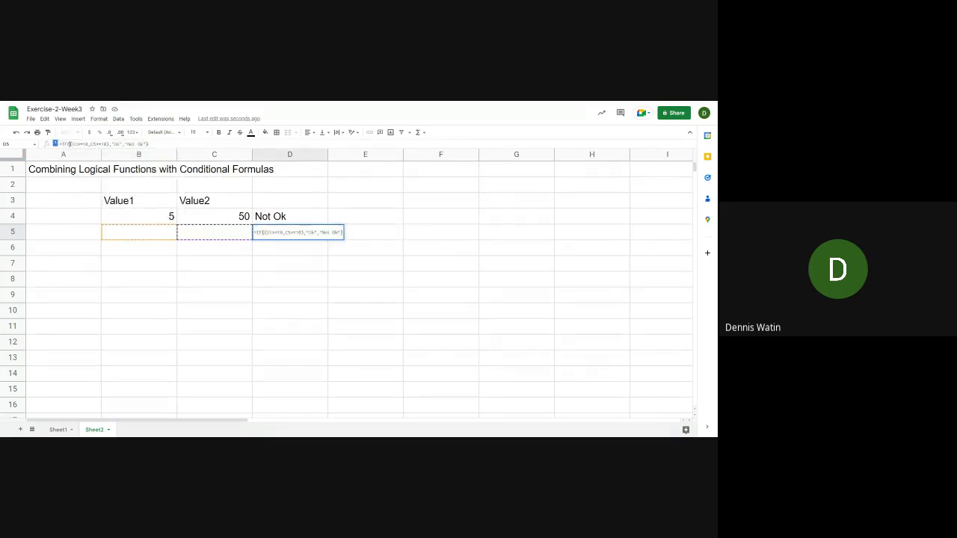
{"action": "type", "text": "or"}
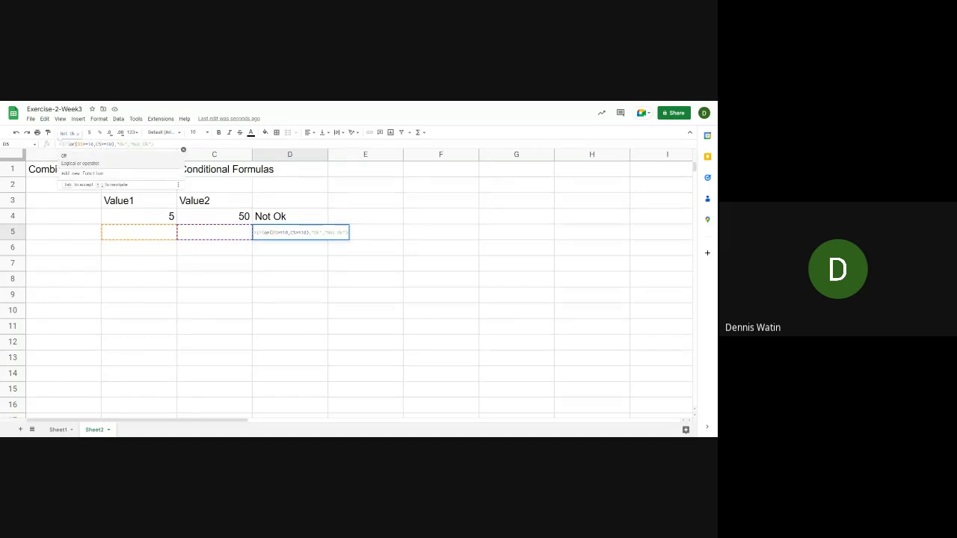
{"action": "key", "text": "BackSpace"}
{"action": "key", "text": "BackSpace"}
{"action": "type", "text": "OR"}
{"action": "key", "text": "Right"}
{"action": "key", "text": "Left"}
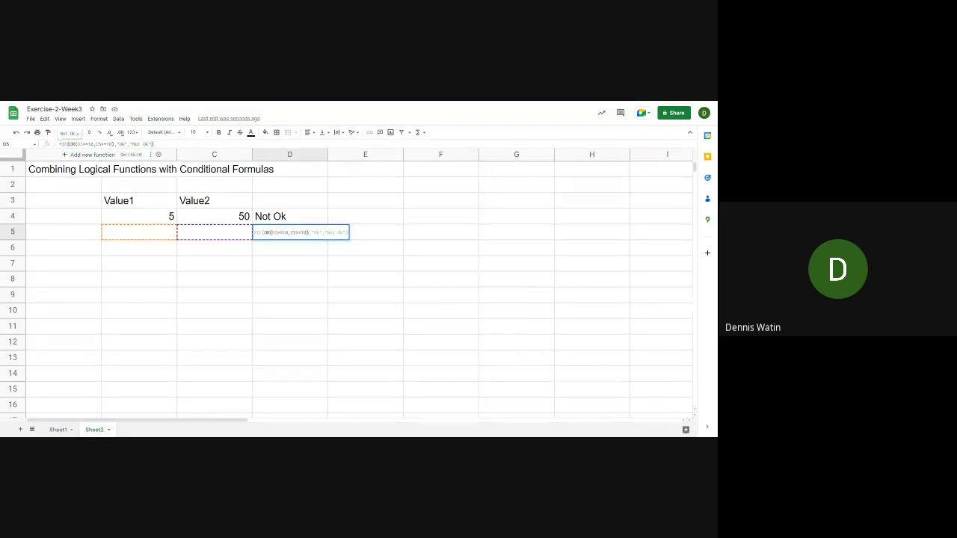
{"action": "key", "text": "Return"}
Enter 10 in B5 under Value1 and 1 in C5 under Value2
{"action": "key", "text": "Up"}
{"action": "key", "text": "Left"}
{"action": "key", "text": "Left"}
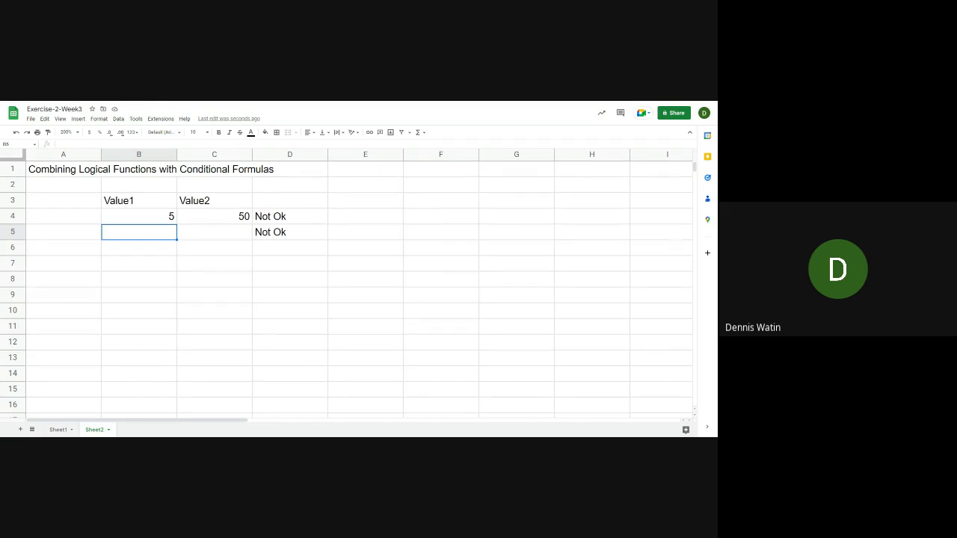
{"action": "type", "text": "10"}
{"action": "key", "text": "Tab"}
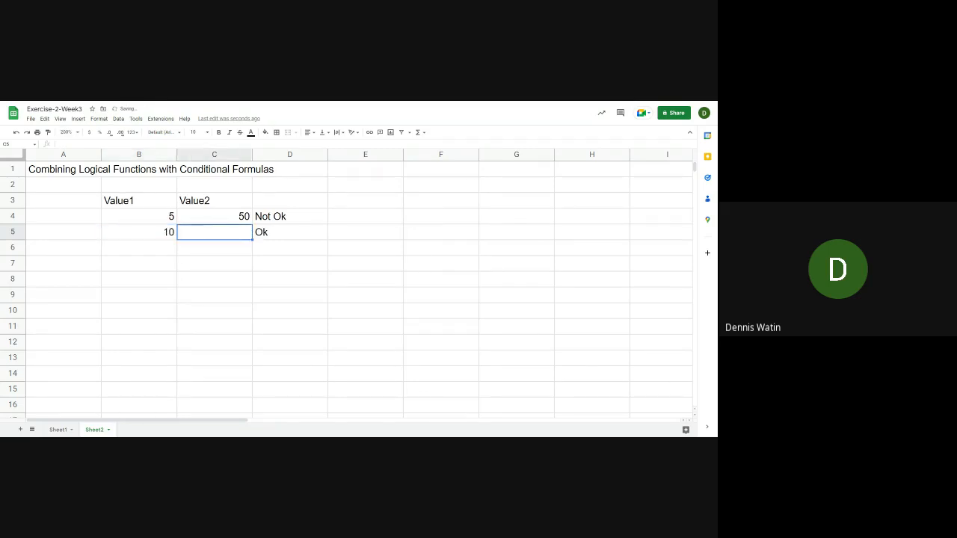
{"action": "key", "text": "Right"}
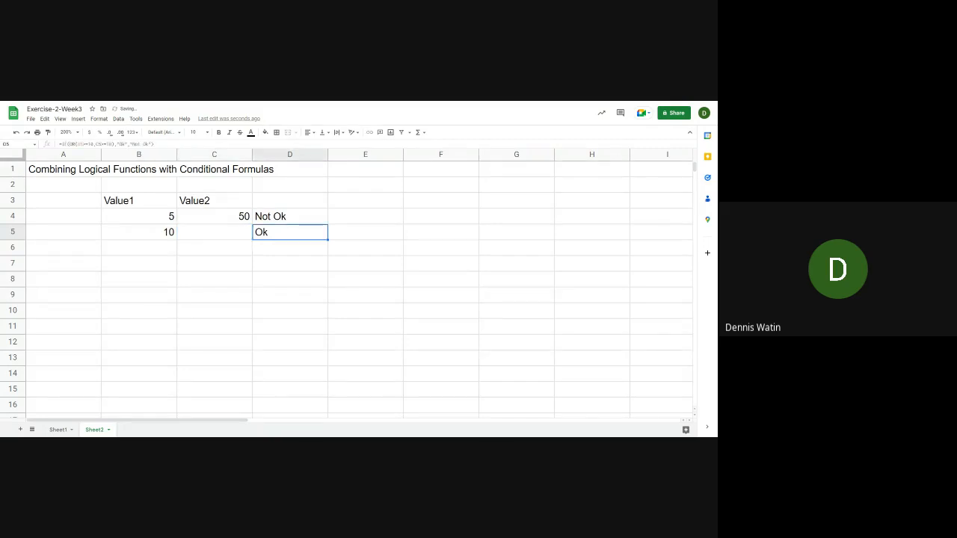
{"action": "key", "text": "Left"}
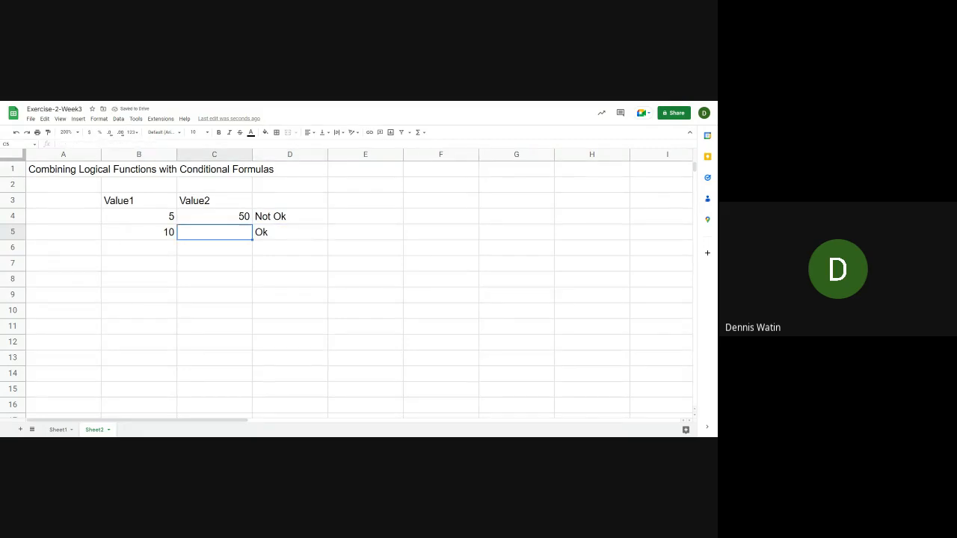
{"action": "type", "text": "1"}
{"action": "key", "text": "Return"}
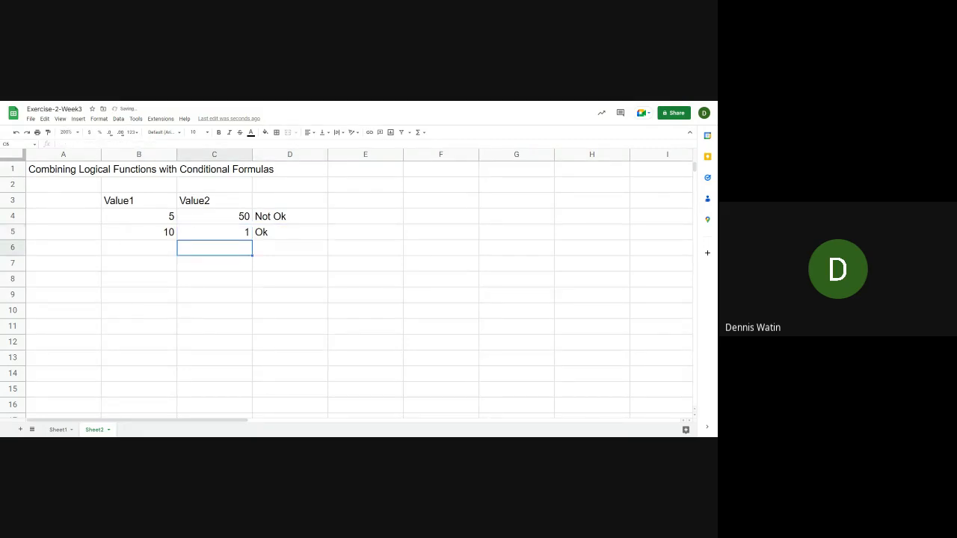
{"action": "key", "text": "Up"}
{"action": "key", "text": "Left"}
{"action": "key", "text": "Right"}
{"action": "key", "text": "Right"}
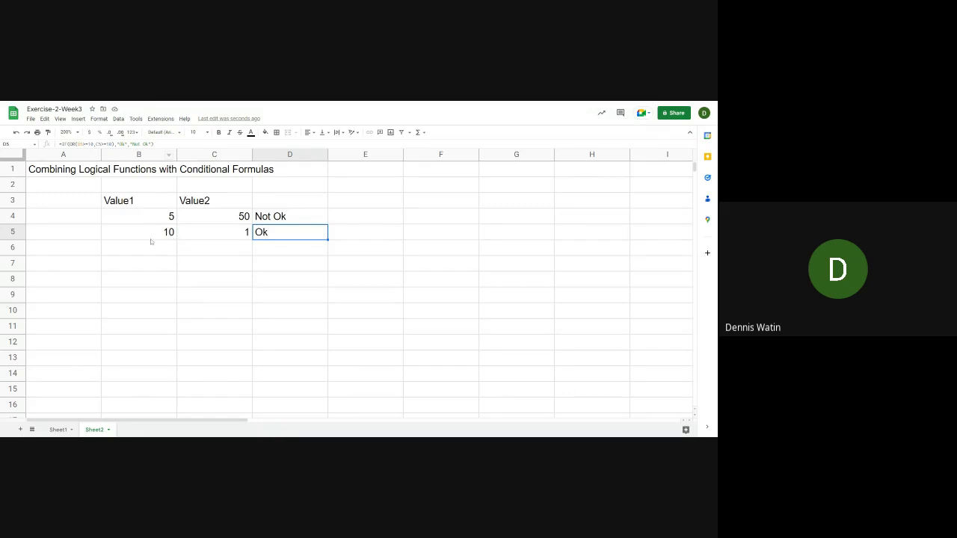
Set Value1 in B4 to 10 and Value2 in C4 to 1
{"action": "left_click", "coordinate": [173, 217]}
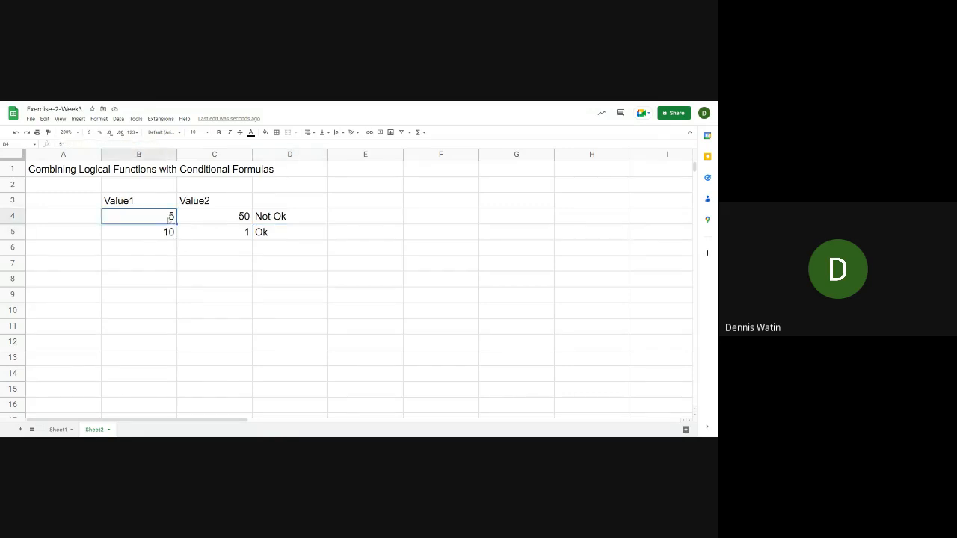
{"action": "type", "text": "10"}
{"action": "key", "text": "Tab"}
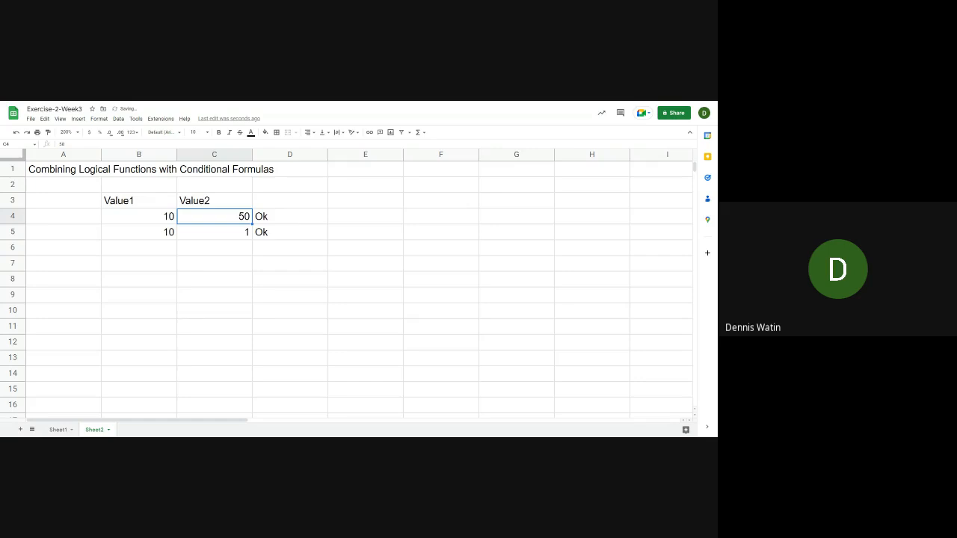
{"action": "type", "text": "1"}
{"action": "key", "text": "Return"}
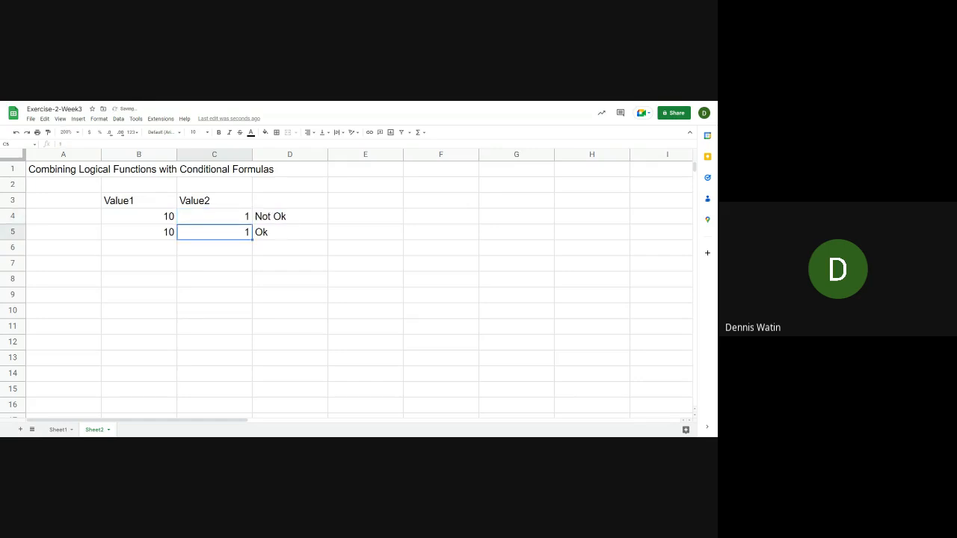
Compare the AND formula's result in D4 with the OR formula's result in D5, checking the input values in both rows
{"action": "key", "text": "Up"}
{"action": "key", "text": "Right"}
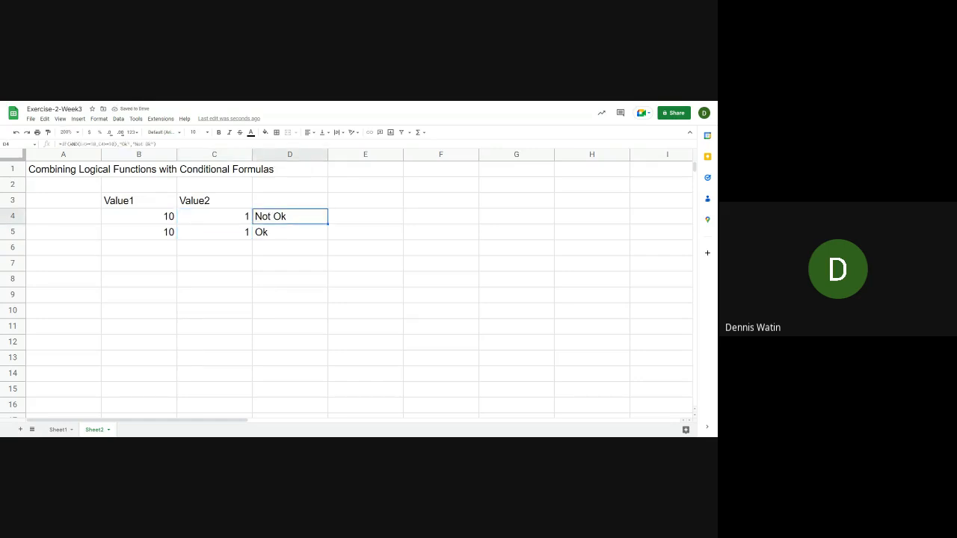
{"action": "key", "text": "Down"}
{"action": "key", "text": "Up"}
{"action": "key", "text": "Left"}
{"action": "key", "text": "Left"}
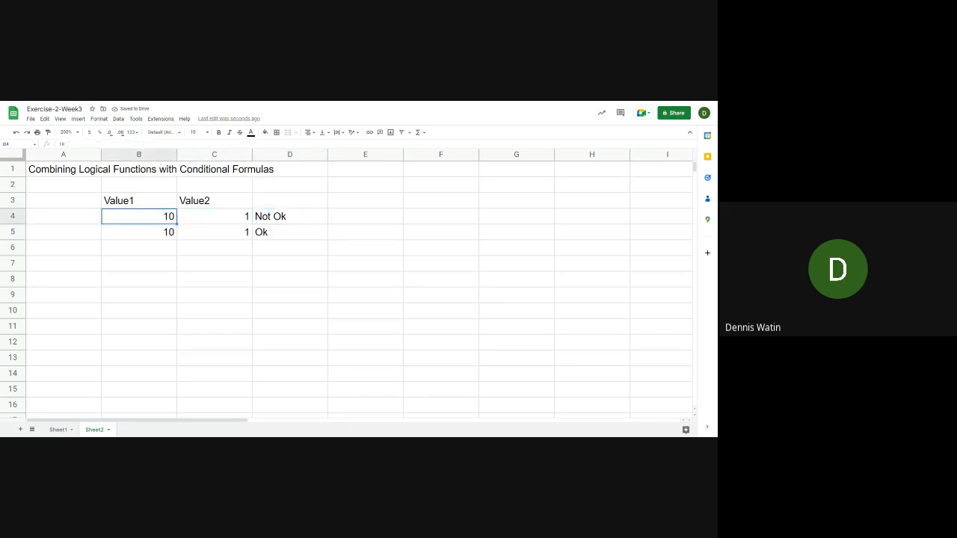
{"action": "key", "text": "Right"}
{"action": "key", "text": "Right"}
{"action": "key", "text": "Left"}
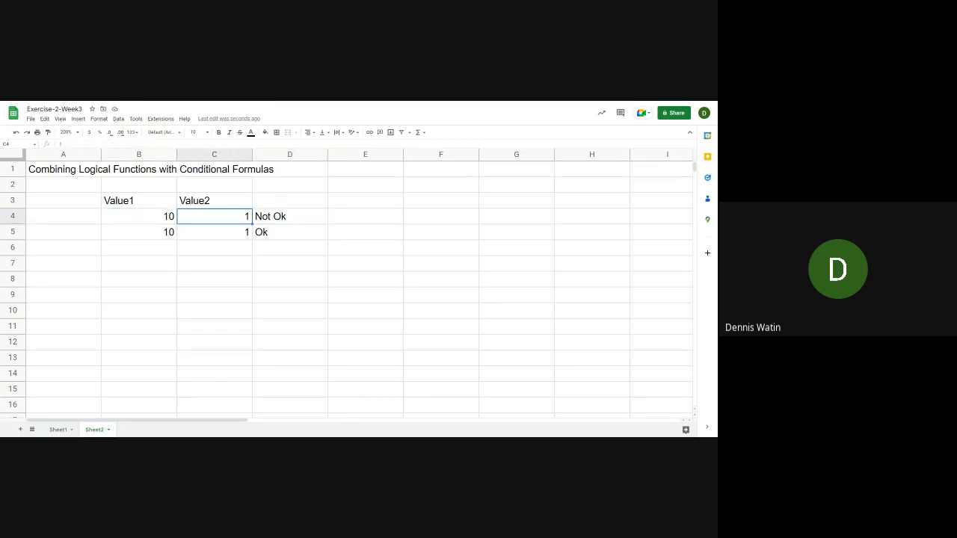
{"action": "key", "text": "Right"}
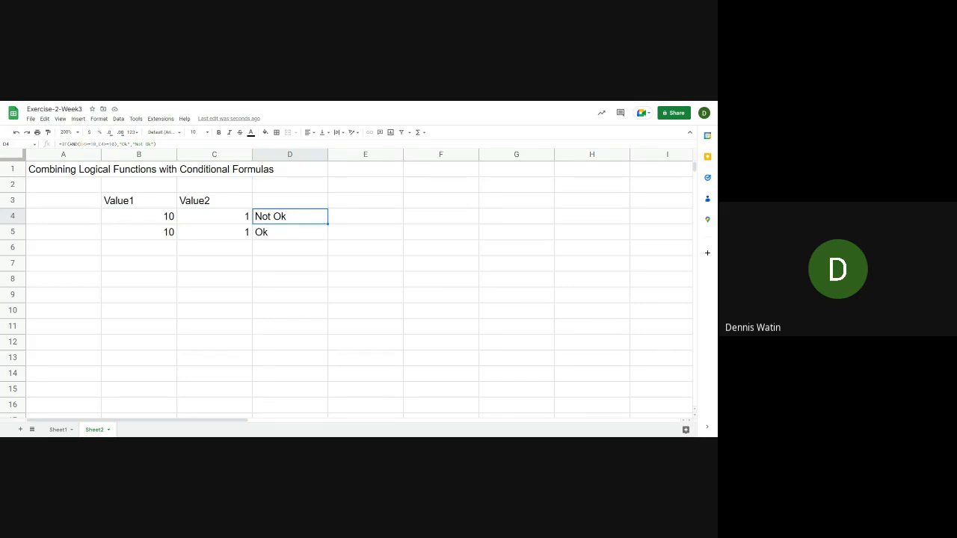
{"action": "key", "text": "Down"}
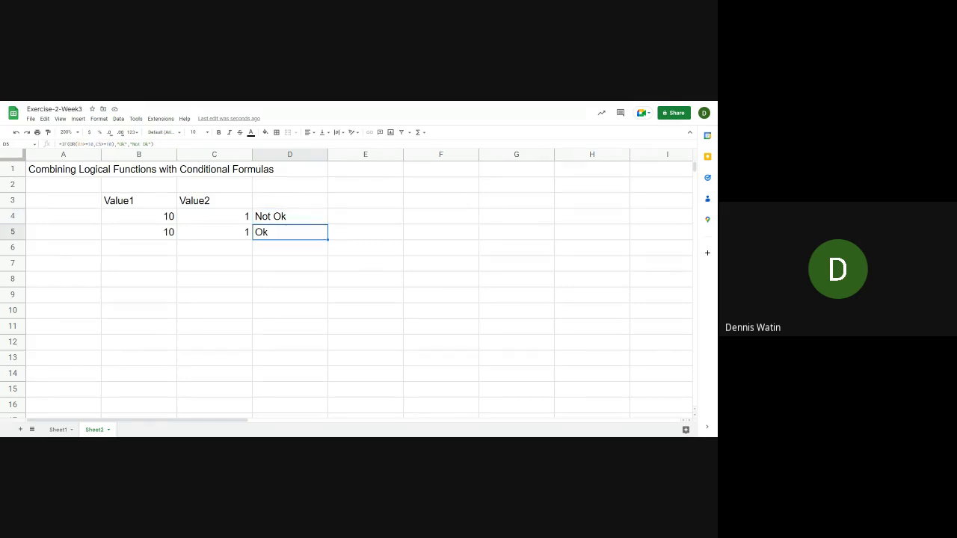
{"action": "key", "text": "Left"}
{"action": "key", "text": "Left"}
{"action": "key", "text": "Right"}
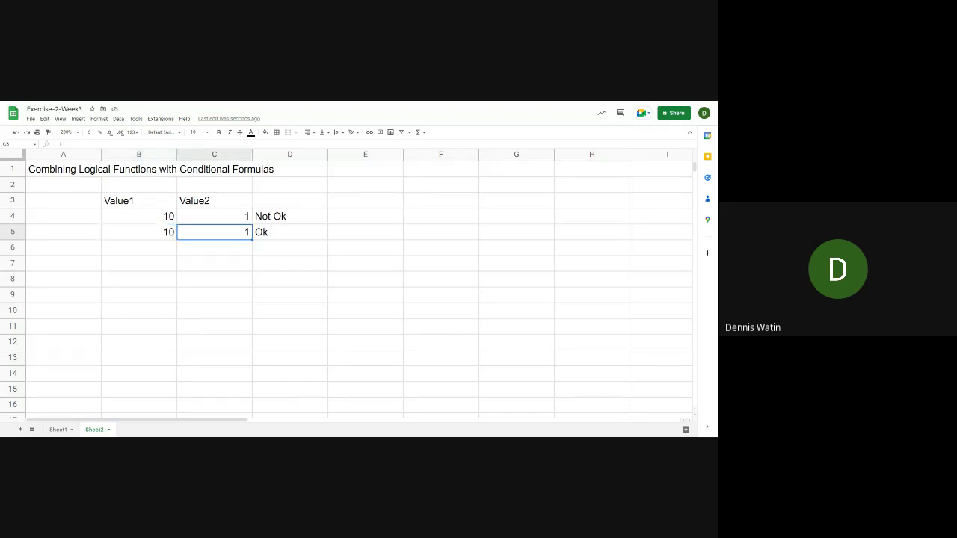
{"action": "key", "text": "Left"}
Fill the OR-based IF formula in D5 down to D6 and D7
{"action": "key", "text": "Right"}
{"action": "key", "text": "Right"}
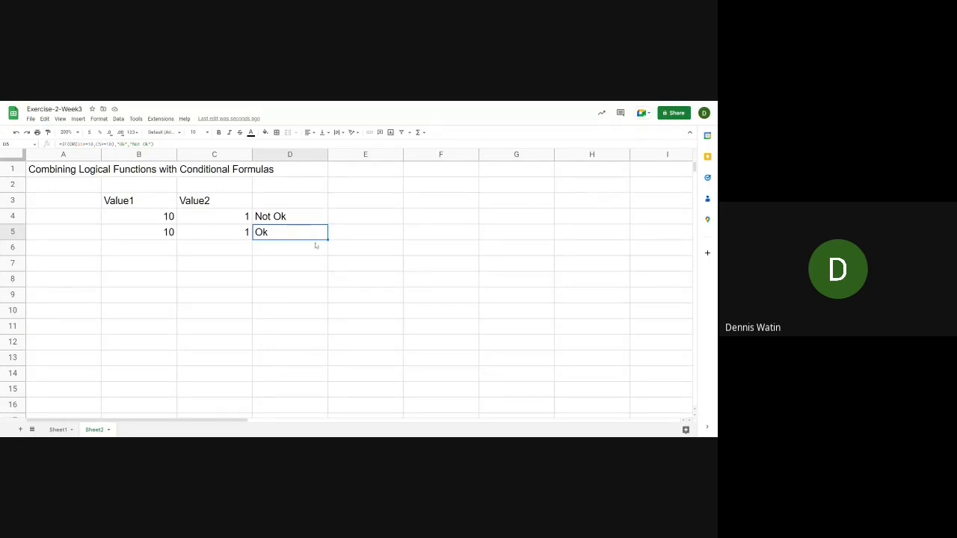
{"action": "left_click_drag", "start_coordinate": [328, 240], "coordinate": [326, 268]}
In D6's OR-based IF formula, replace the condition B6>=10 with the function GTE(B6,10)
{"action": "left_click", "coordinate": [295, 255]}
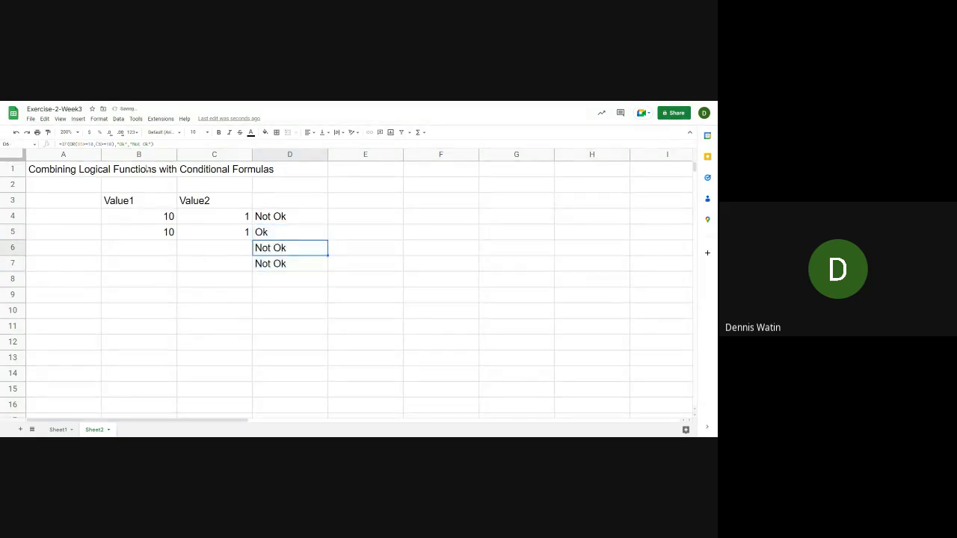
{"action": "double_click", "coordinate": [295, 255]}
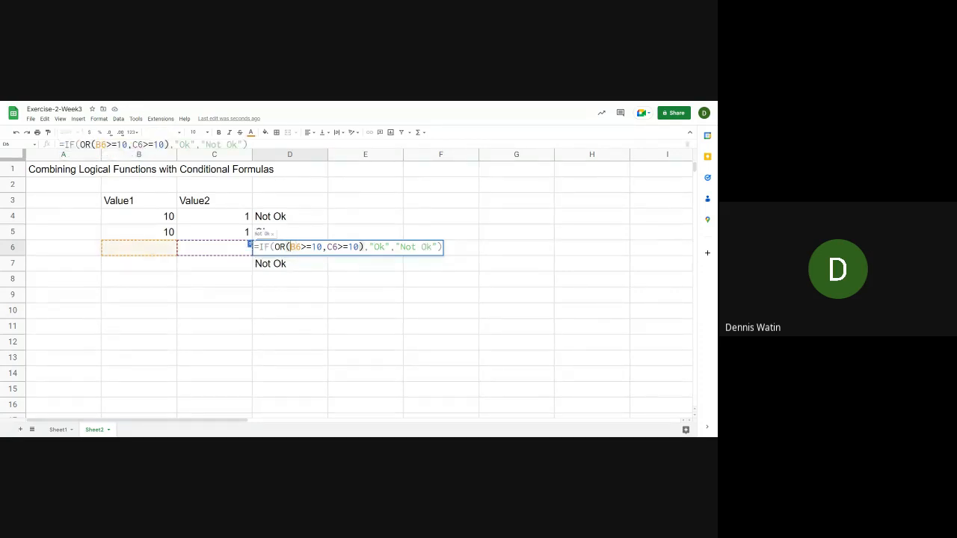
{"action": "type", "text": "g"}
{"action": "key", "text": "BackSpace"}
{"action": "type", "text": "GE"}
{"action": "key", "text": "BackSpace"}
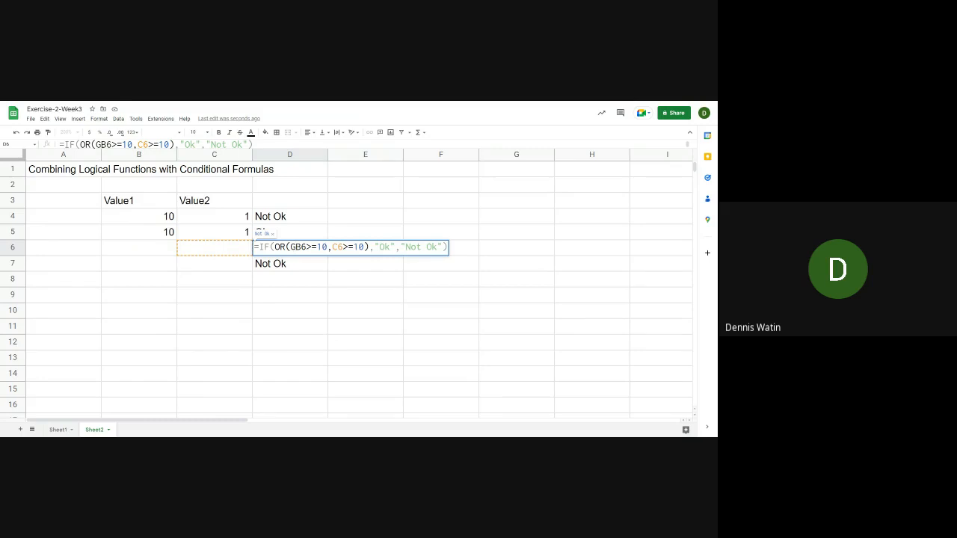
{"action": "type", "text": "TE"}
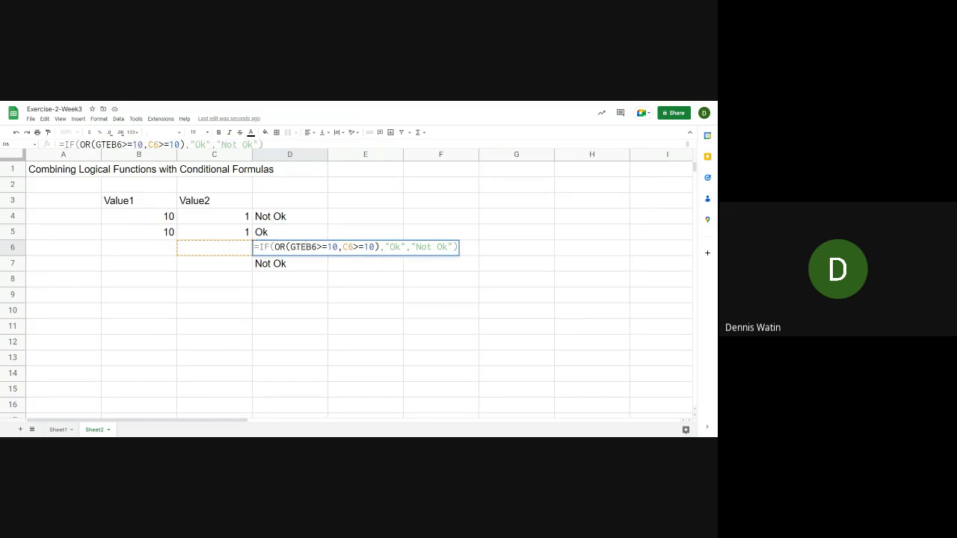
{"action": "type", "text": "("}
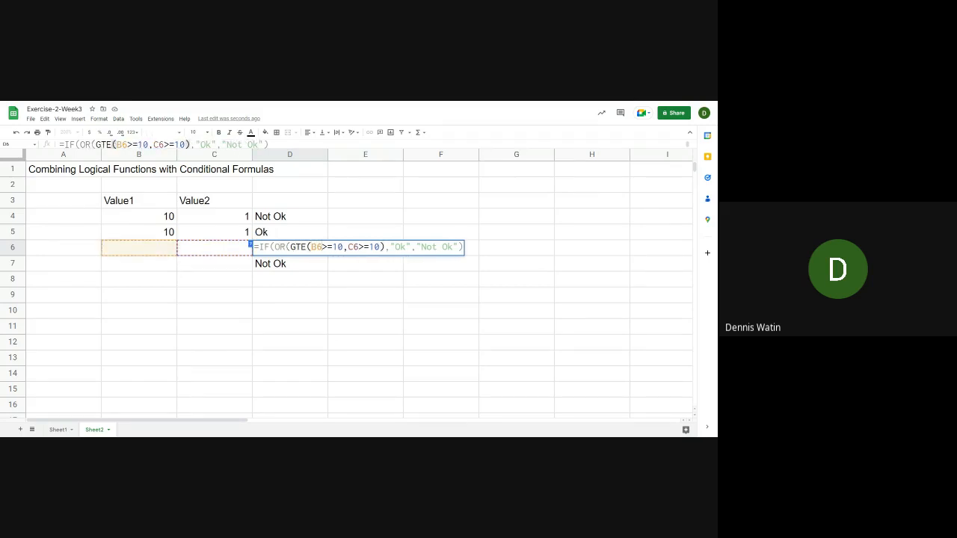
{"action": "key", "text": "Right"}
{"action": "key", "text": "Right"}
{"action": "key", "text": "Delete"}
{"action": "key", "text": "Delete"}
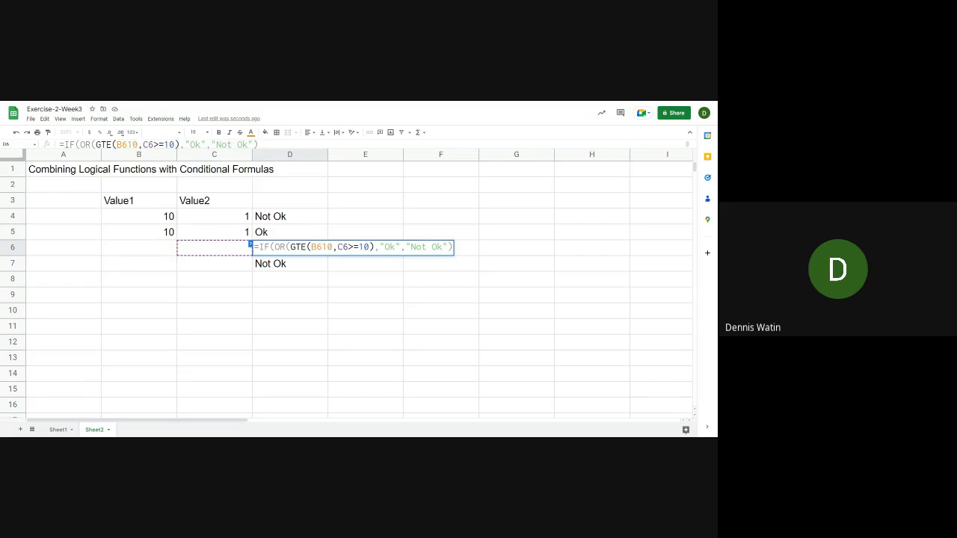
{"action": "type", "text": ","}
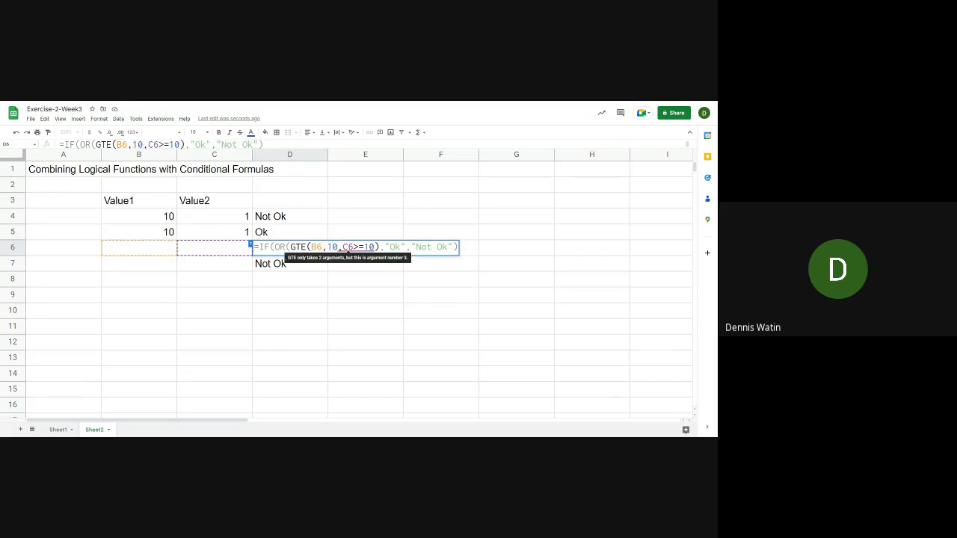
{"action": "key", "text": "Right"}
{"action": "key", "text": "Right"}
{"action": "type", "text": ")"}
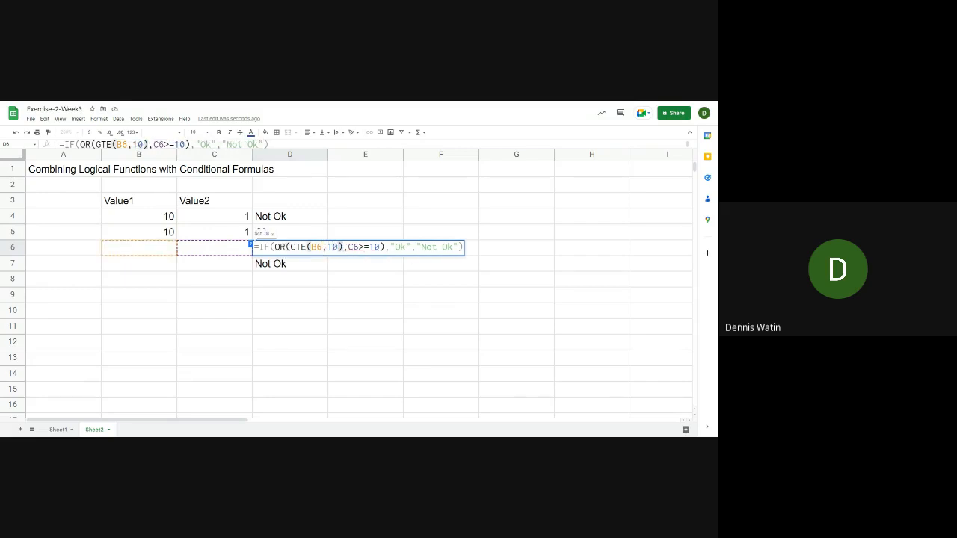
Replace the condition C6>=10 with GTE(C6,10) in D6's formula and commit it
{"action": "key", "text": "Right"}
{"action": "key", "text": "shift+Right"}
{"action": "key", "text": "shift+Right"}
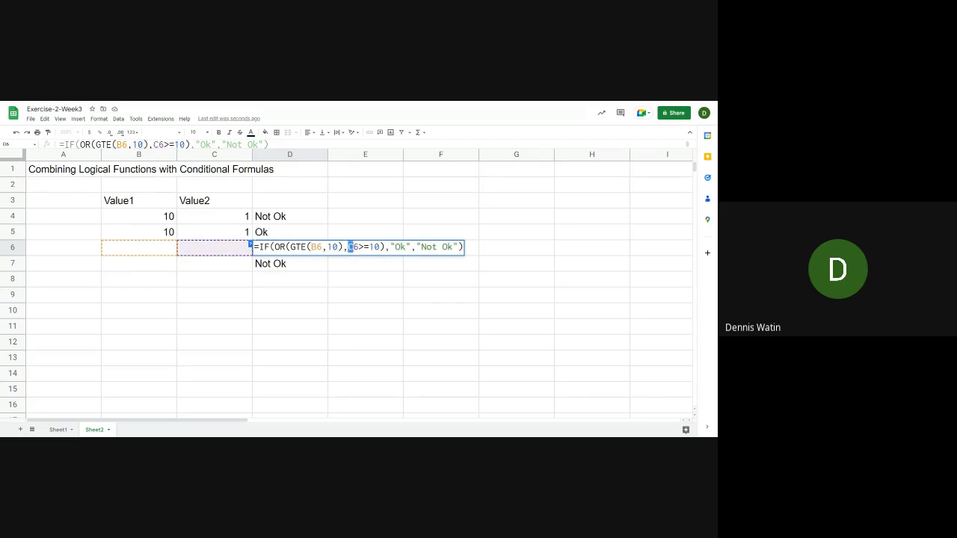
{"action": "key", "text": "Left"}
{"action": "type", "text": "GTE"}
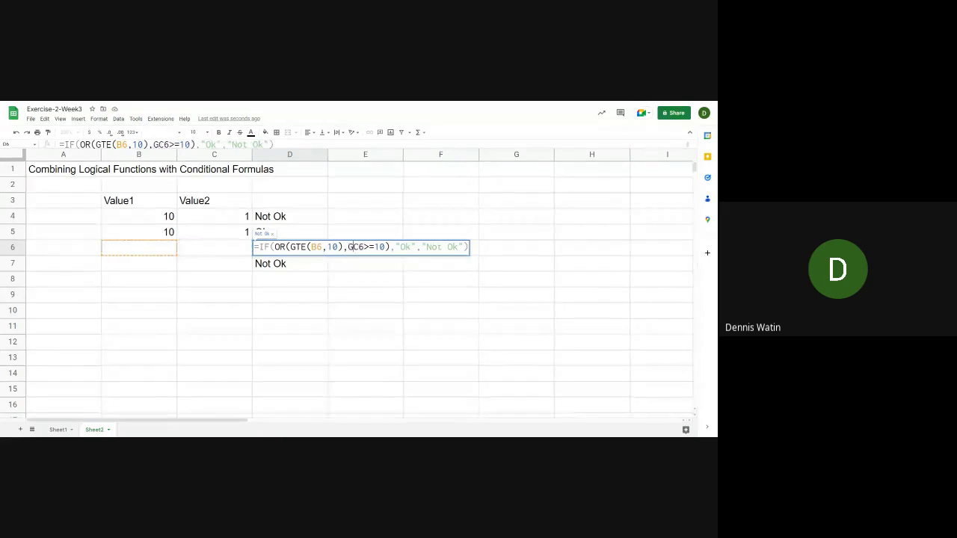
{"action": "type", "text": "("}
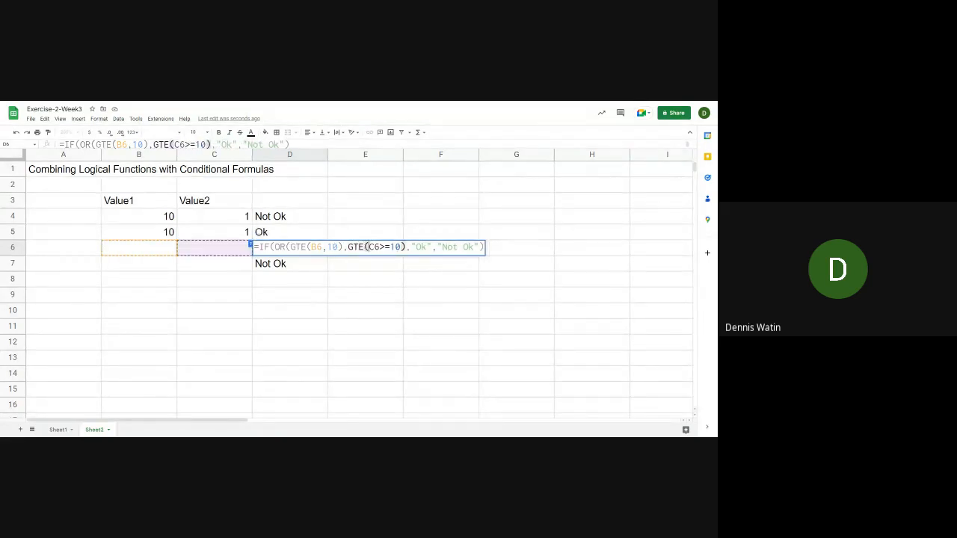
{"action": "key", "text": "Delete"}
{"action": "key", "text": "Delete"}
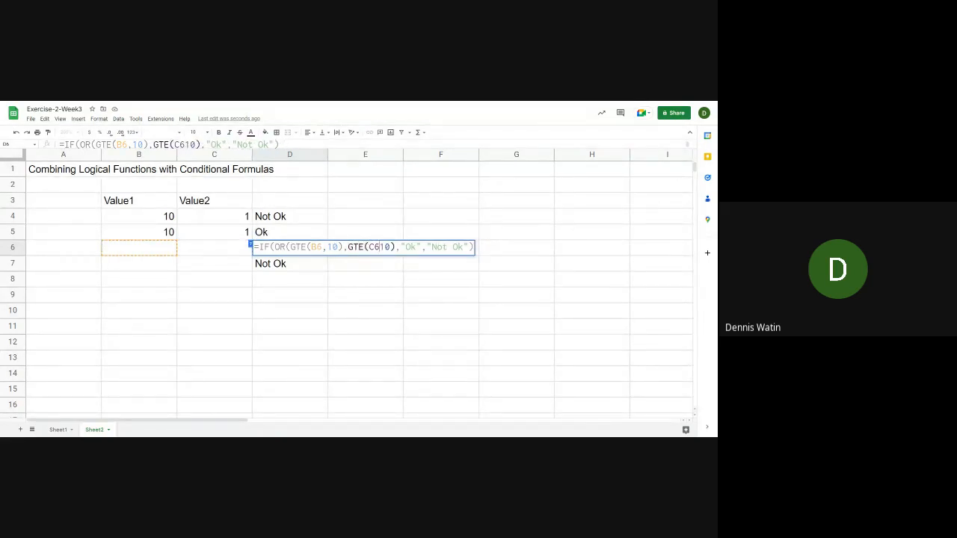
{"action": "type", "text": ",10"}
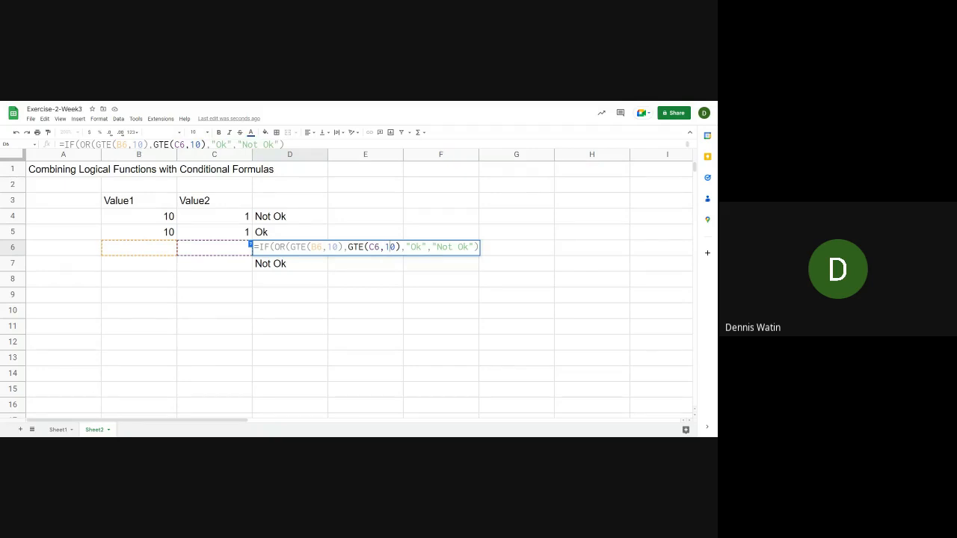
{"action": "type", "text": ")"}
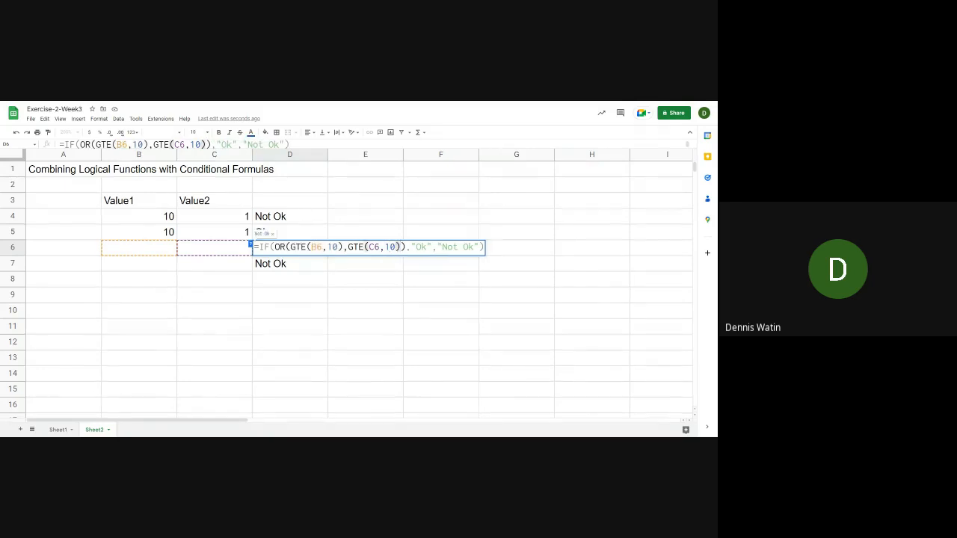
{"action": "key", "text": "Return"}
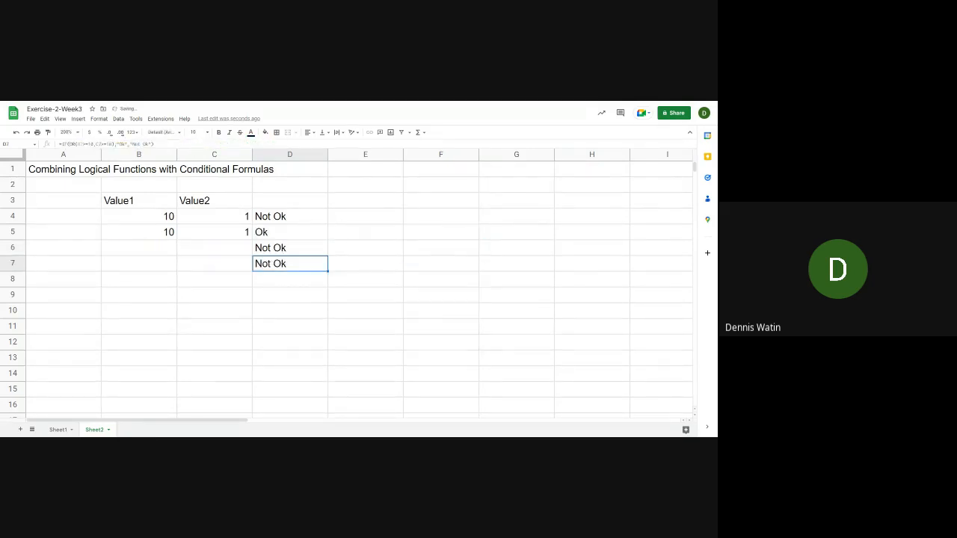
Enter 10 in B6 under Value1 and 1 in C6 under Value2
{"action": "left_click", "coordinate": [290, 248]}
{"action": "key", "text": "Left"}
{"action": "key", "text": "Left"}
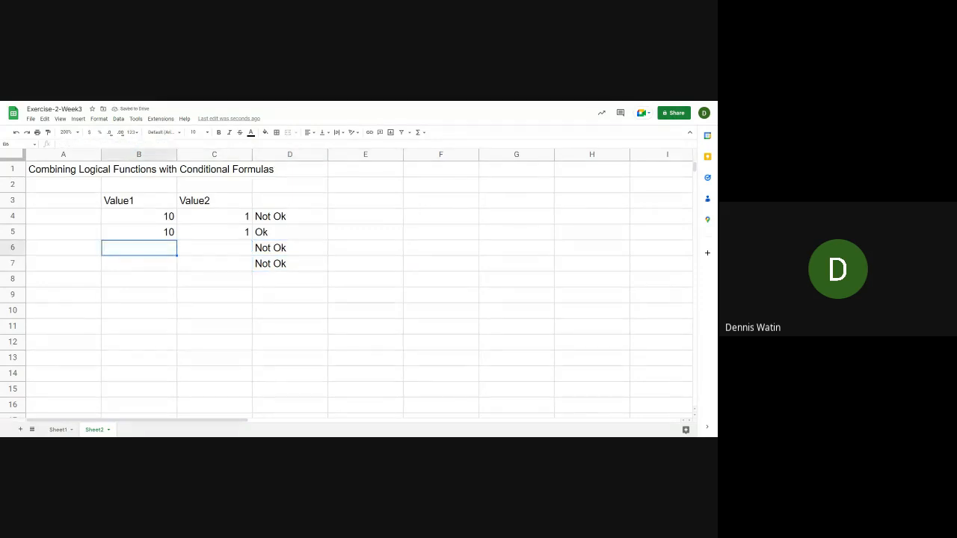
{"action": "type", "text": "10"}
{"action": "key", "text": "Tab"}
{"action": "type", "text": "1"}
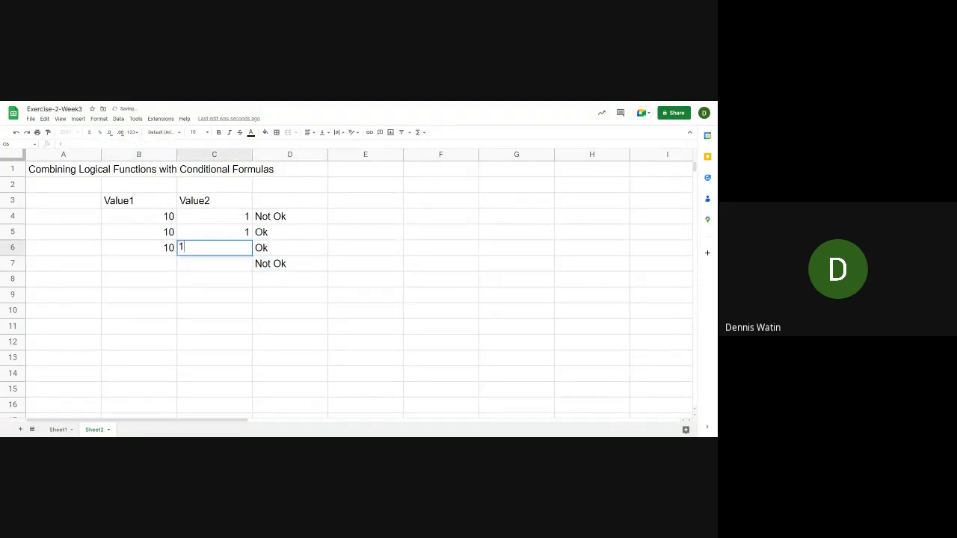
{"action": "key", "text": "Return"}
Change OR to AND in D6's formula, making it =IF(AND(GTE(B6,10),GTE(C6,10)),"Ok","Not Ok")
{"action": "key", "text": "Up"}
{"action": "key", "text": "Right"}
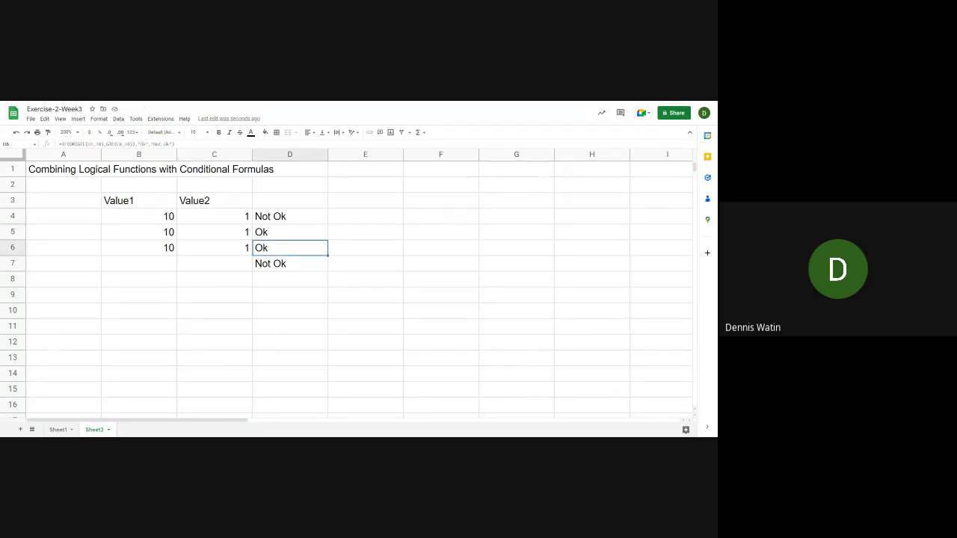
{"action": "left_click", "coordinate": [69, 144]}
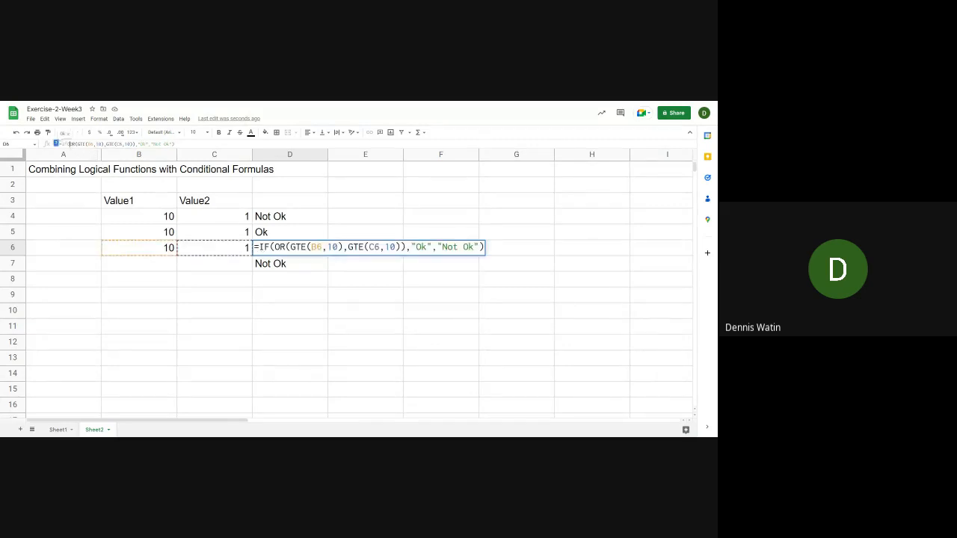
{"action": "left_click_drag", "start_coordinate": [69, 145], "coordinate": [75, 144]}
{"action": "type", "text": "a"}
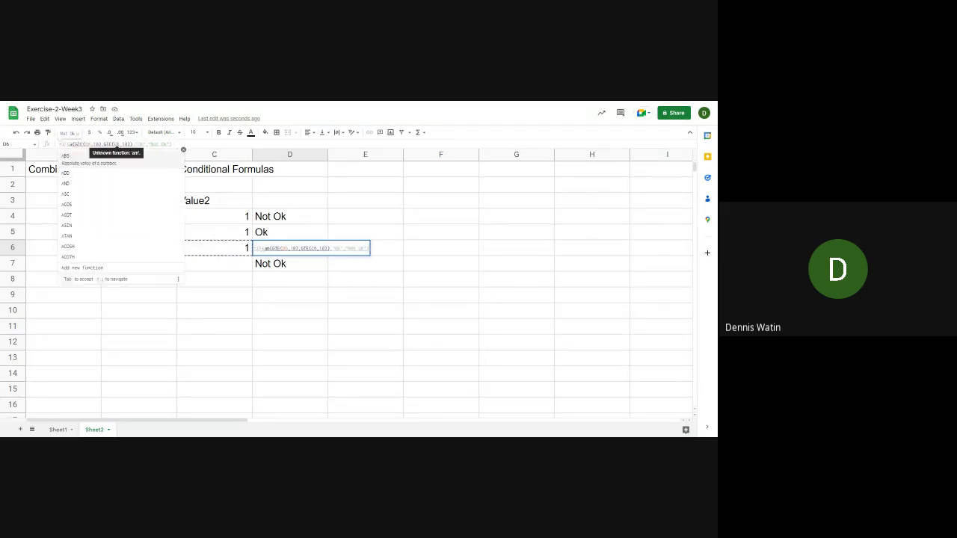
{"action": "key", "text": "BackSpace"}
{"action": "type", "text": "AND"}
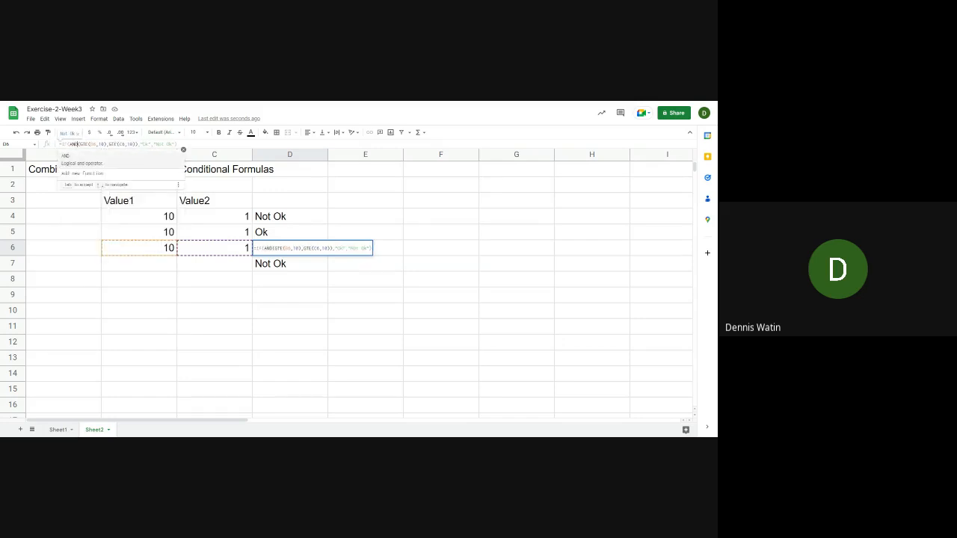
{"action": "key", "text": "Tab"}
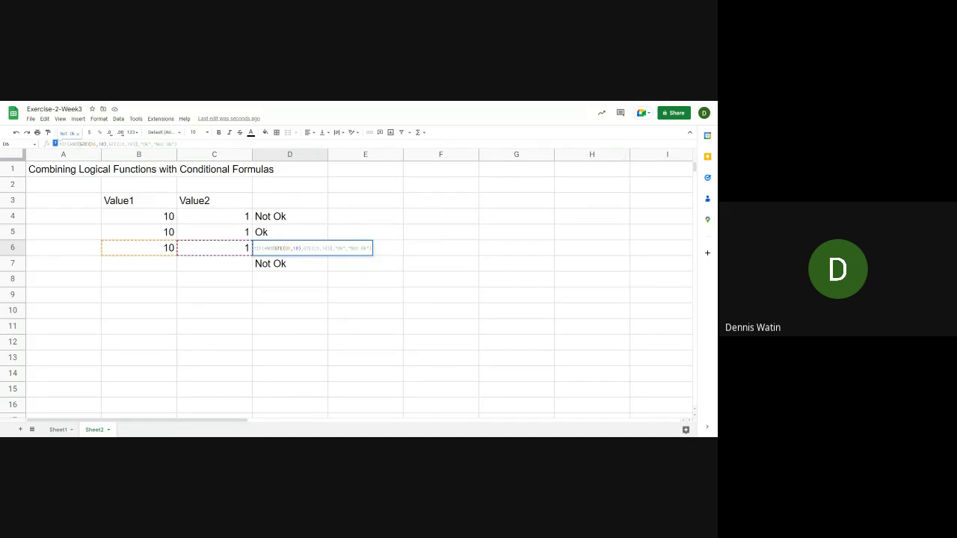
{"action": "key", "text": "Return"}
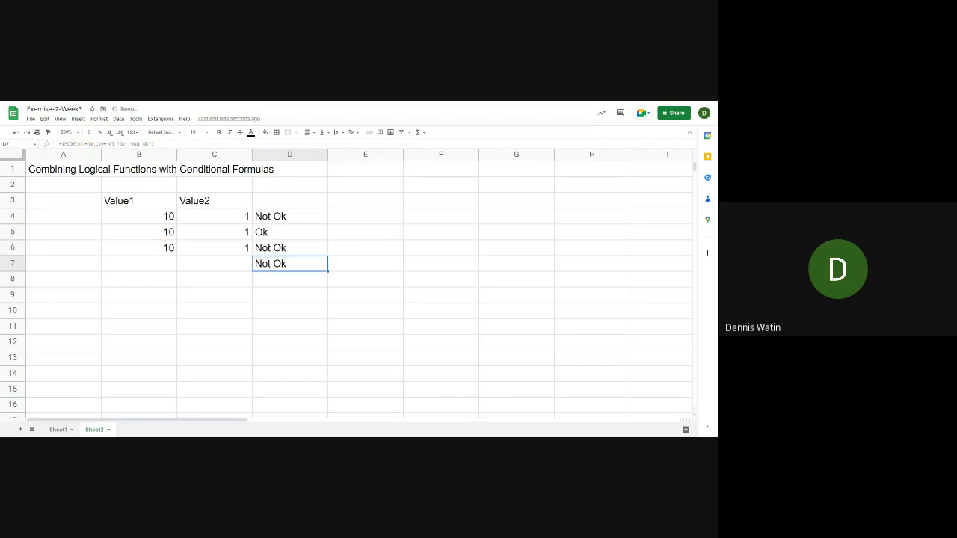
Compare the symbol-based AND formula in D4 with the GTE-based AND formula in D6
{"action": "key", "text": "Up"}
{"action": "key", "text": "Up"}
{"action": "key", "text": "Up"}
{"action": "key", "text": "Up"}
{"action": "key", "text": "Down"}
{"action": "key", "text": "Down"}
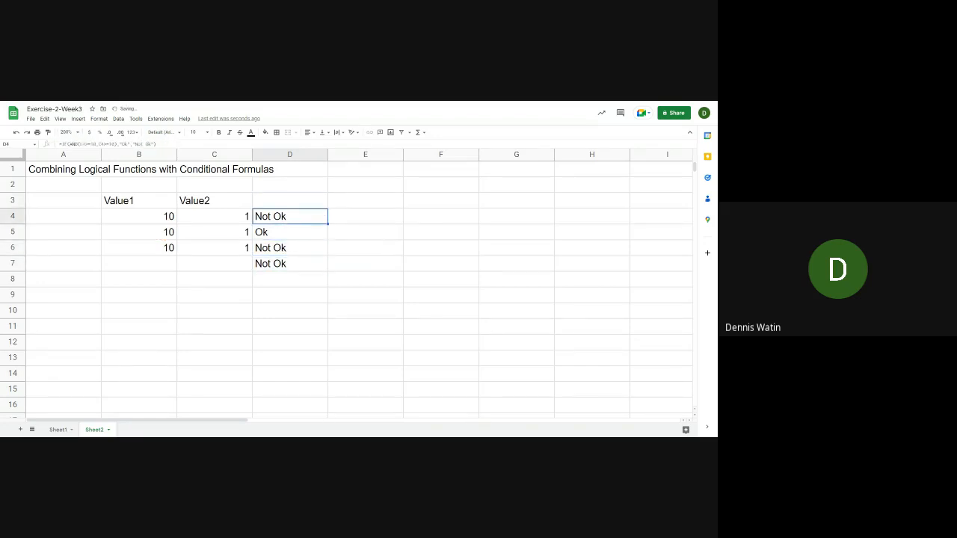
{"action": "key", "text": "Down"}
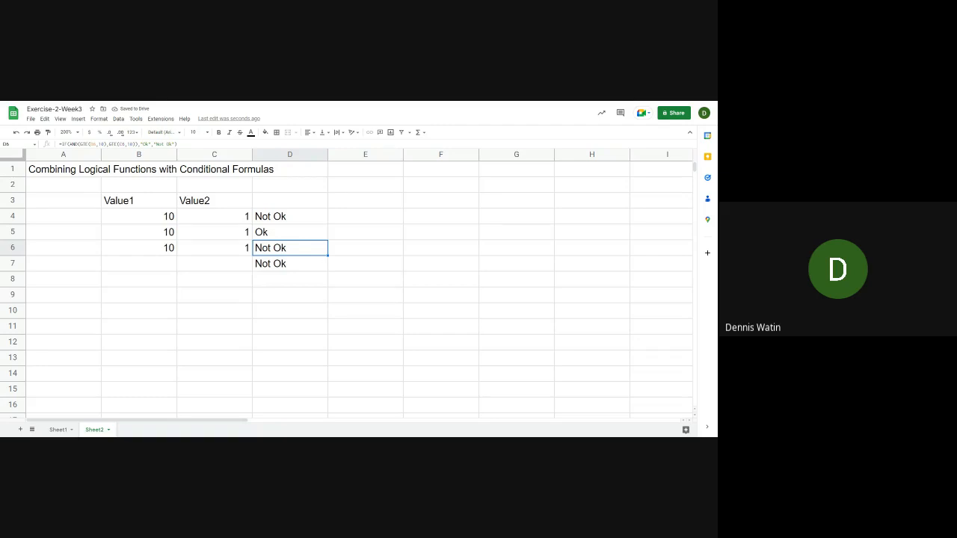
{"action": "key", "text": "Return"}
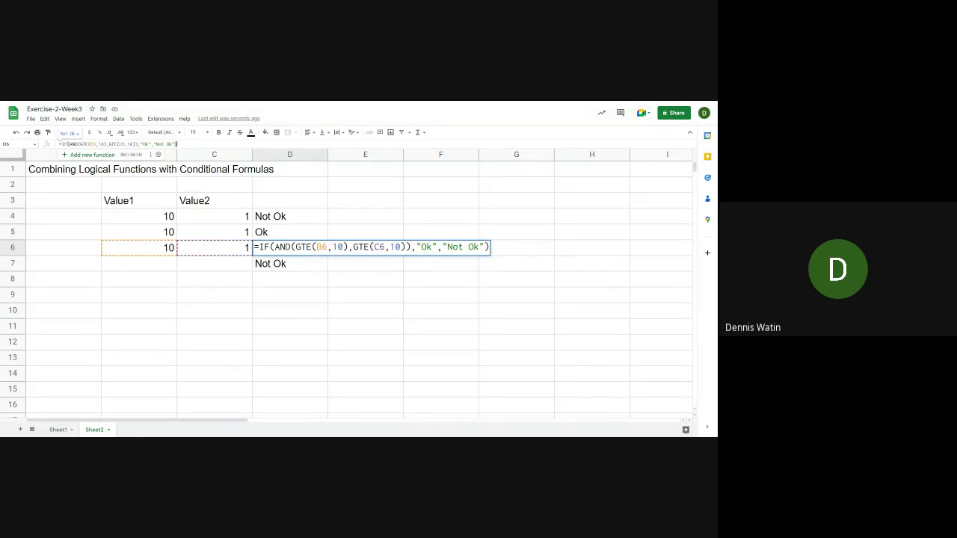
{"action": "key", "text": "Escape"}
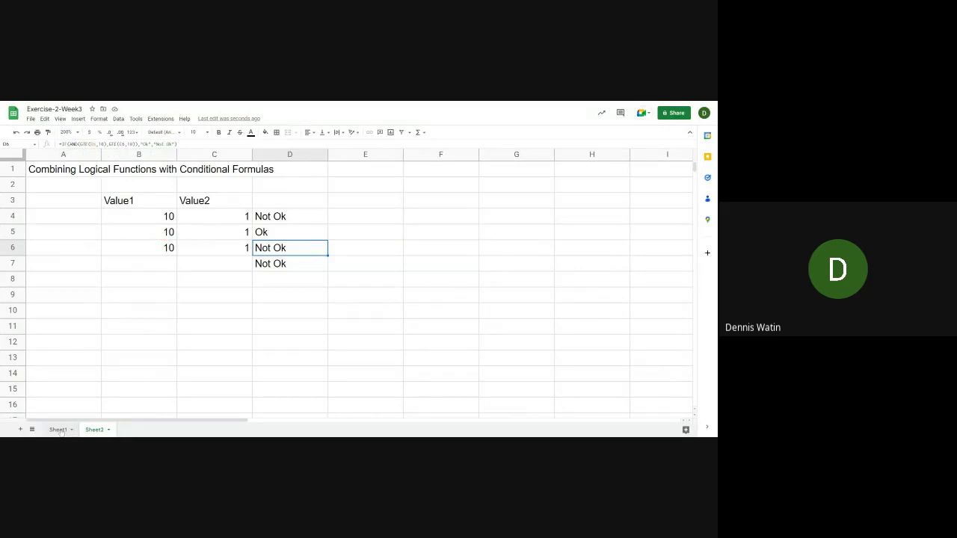
Check the comparison functions and their symbols on Sheet1, and review the formulas in D6 and D7 on Sheet2
{"action": "left_click", "coordinate": [58, 430]}
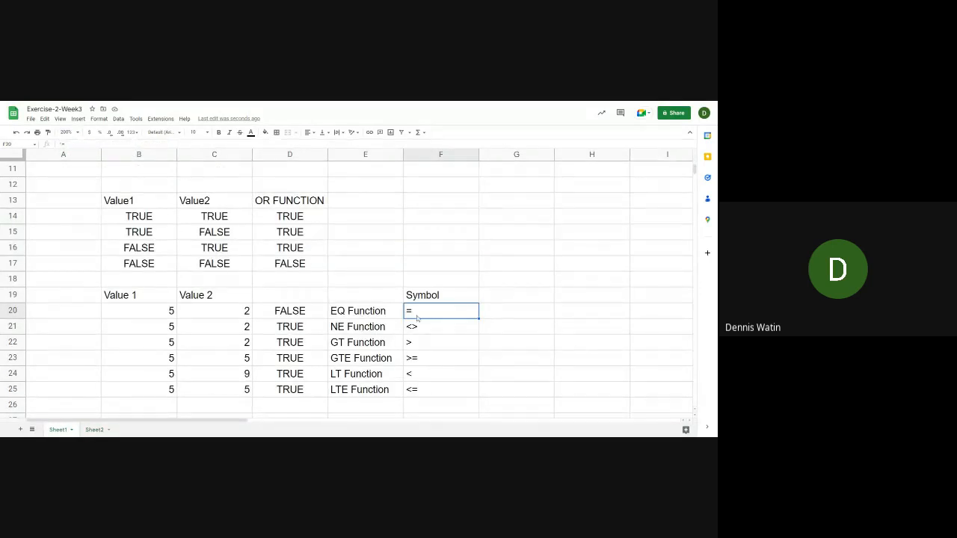
{"action": "left_click", "coordinate": [94, 429]}
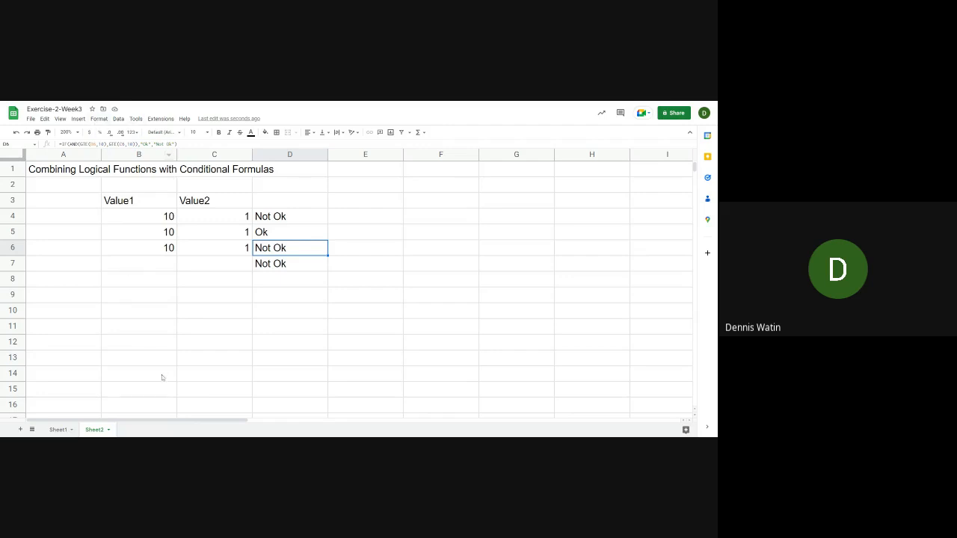
{"action": "left_click", "coordinate": [192, 269]}
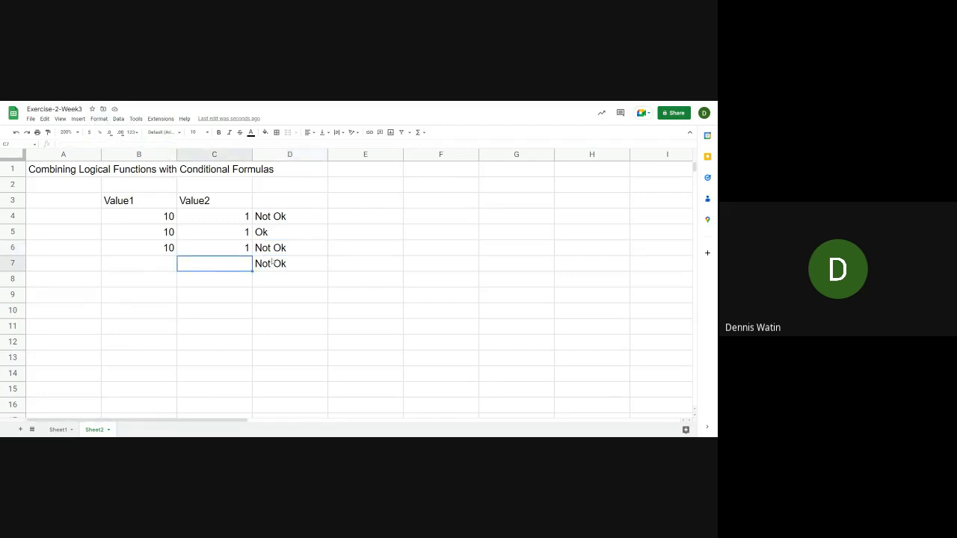
{"action": "left_click", "coordinate": [274, 262]}
{"action": "left_click", "coordinate": [275, 252]}
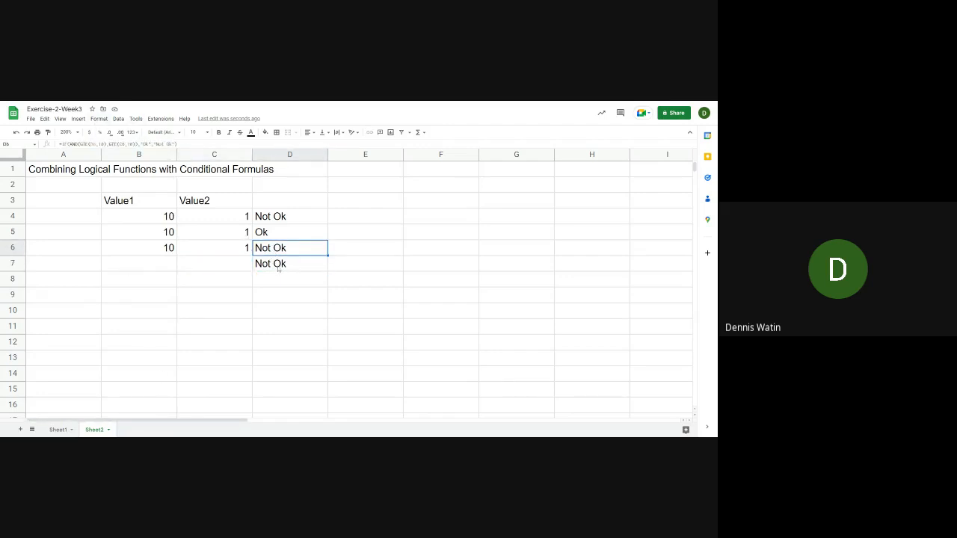
{"action": "left_click", "coordinate": [278, 268]}
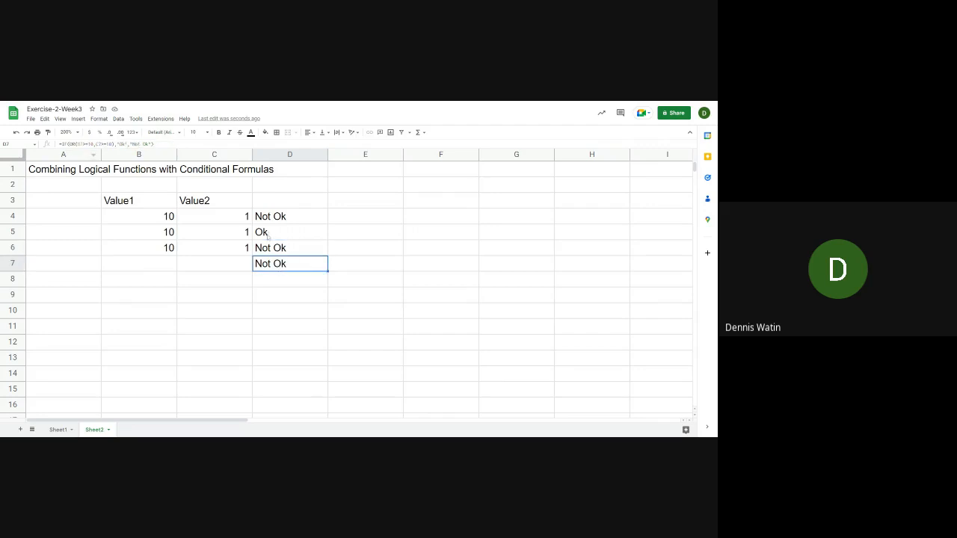
Enter 10 in B7 under Value1 and 1 in C7 under Value2
{"action": "left_click", "coordinate": [169, 265]}
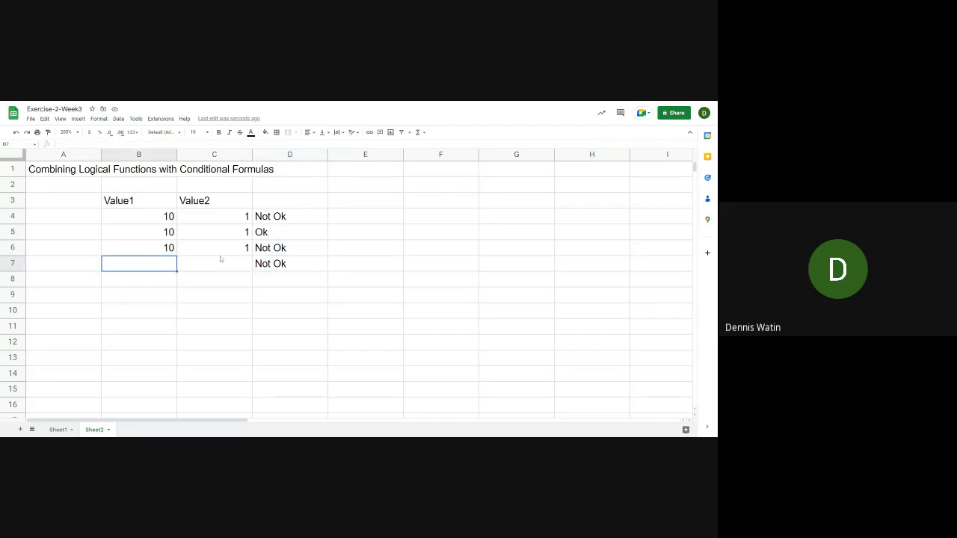
{"action": "type", "text": "10"}
{"action": "key", "text": "Tab"}
{"action": "type", "text": "1"}
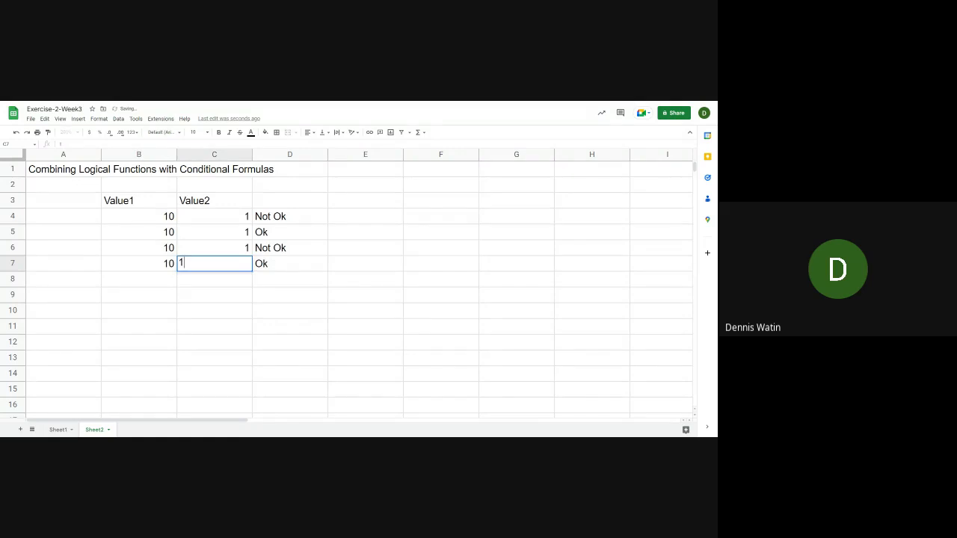
{"action": "key", "text": "Return"}
{"action": "key", "text": "Left"}
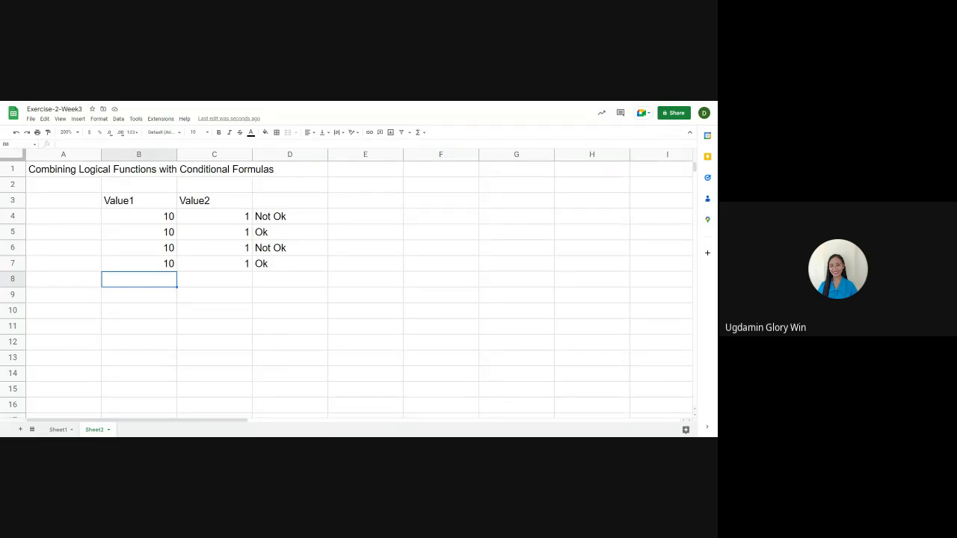
Check the comparison functions and their symbols on Sheet1, then return to Sheet2
{"action": "left_click", "coordinate": [290, 286]}
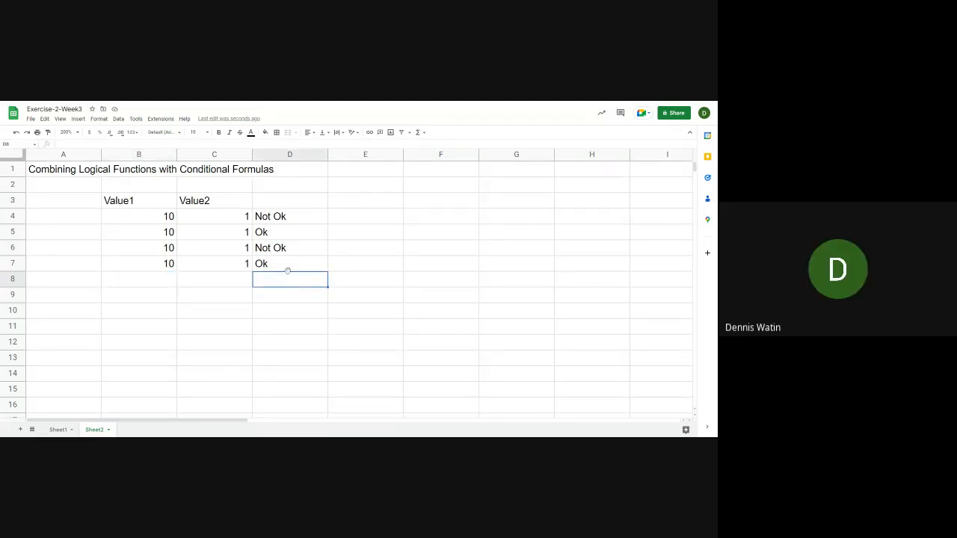
{"action": "left_click", "coordinate": [59, 430]}
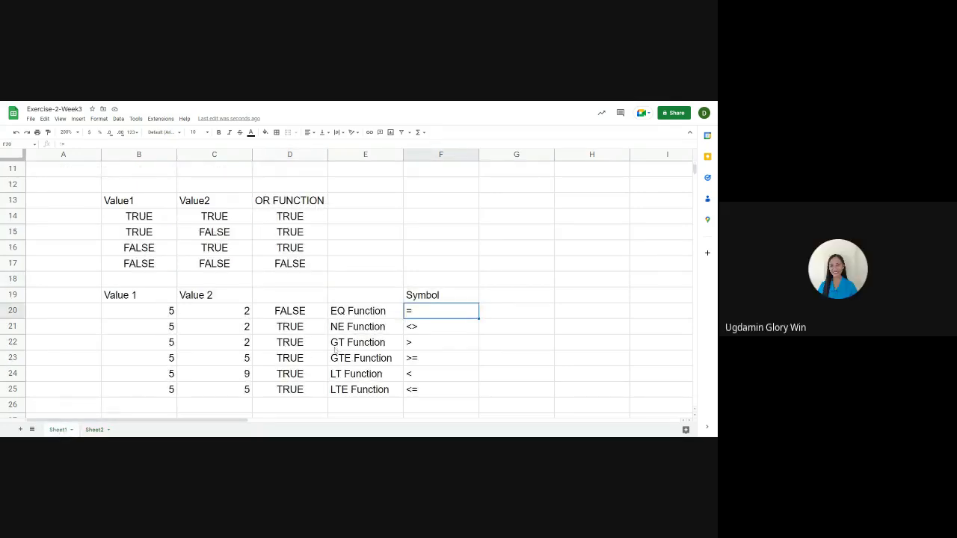
{"action": "left_click", "coordinate": [96, 430]}
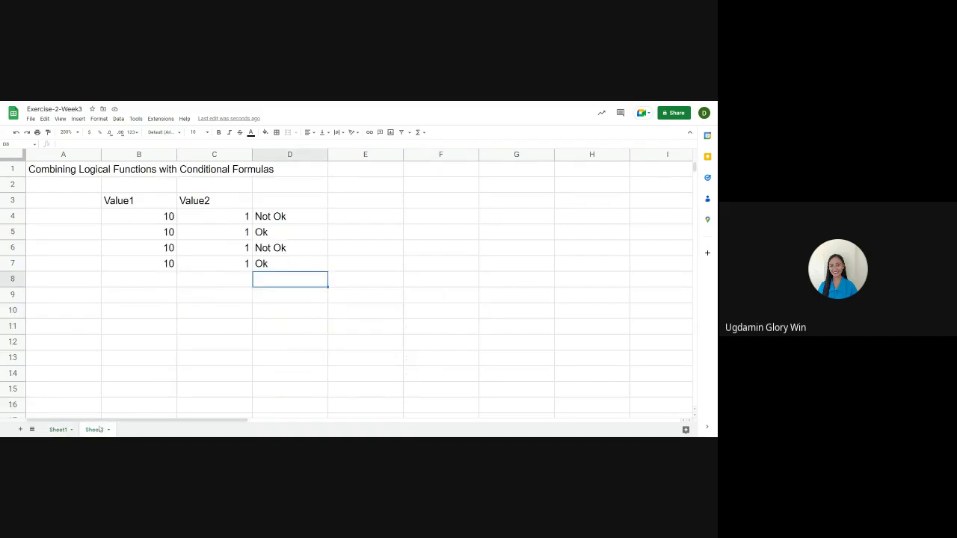
Open the IF formula in D4 and review how the AND function is nested as its logical test
{"action": "left_click", "coordinate": [301, 222]}
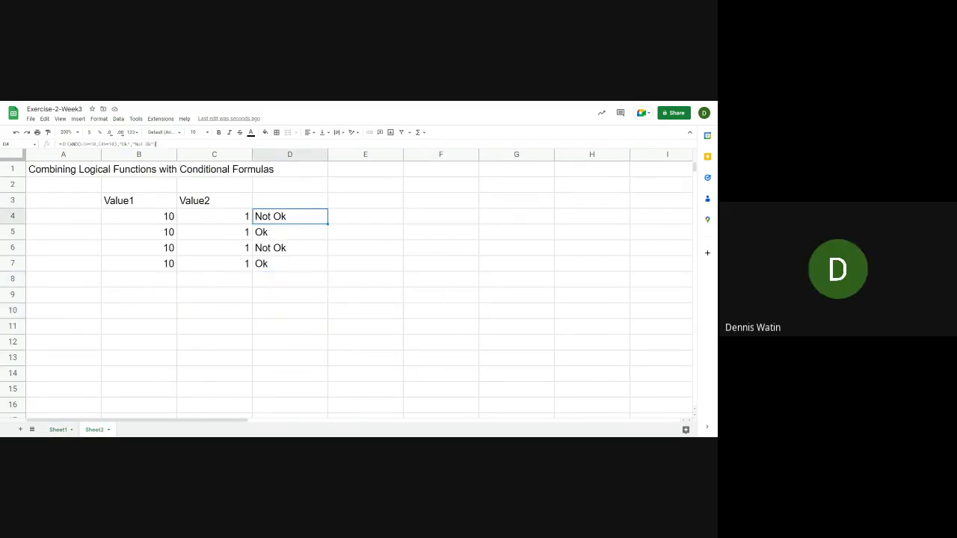
{"action": "left_click", "coordinate": [157, 145]}
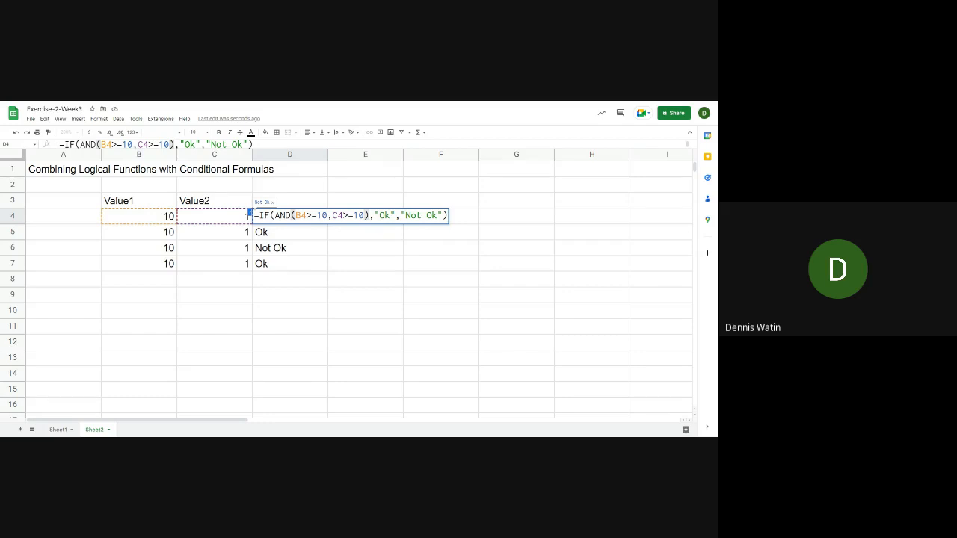
{"action": "left_click", "coordinate": [274, 216]}
{"action": "left_click", "coordinate": [327, 216]}
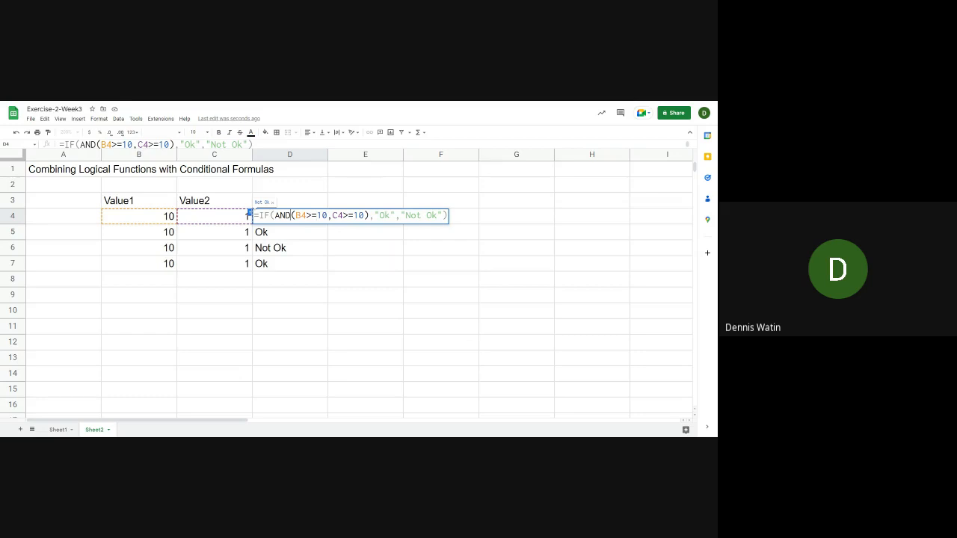
{"action": "left_click", "coordinate": [323, 216]}
{"action": "left_click", "coordinate": [251, 215]}
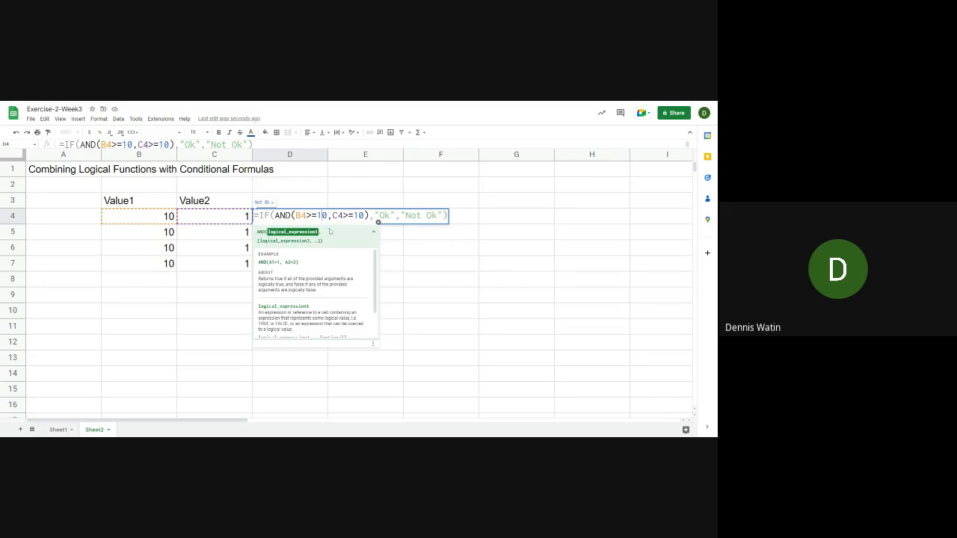
{"action": "left_click", "coordinate": [373, 230]}
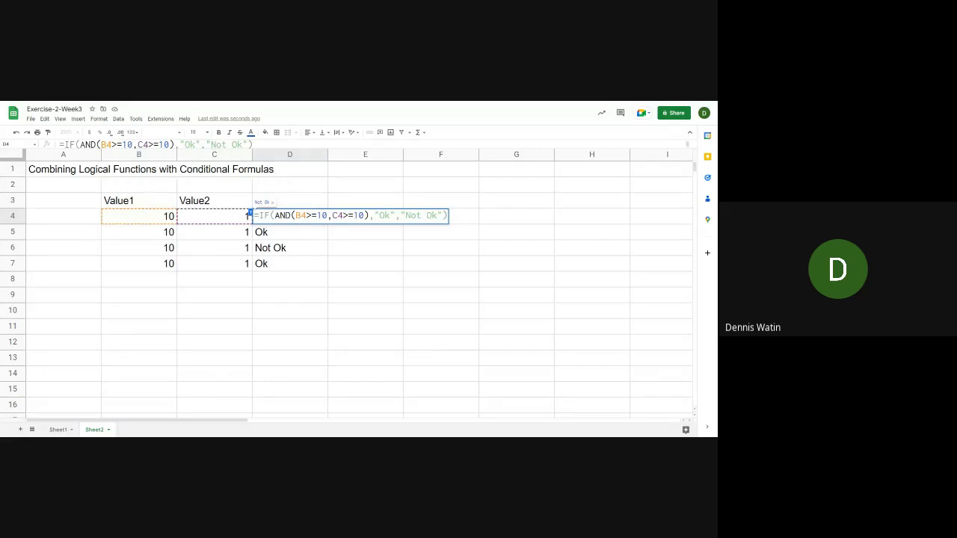
Examine the two AND conditions B4>=10 and C4>=10 and the >= symbol in D4's formula, leaving the formula as it is
{"action": "left_click_drag", "start_coordinate": [327, 215], "coordinate": [295, 215]}
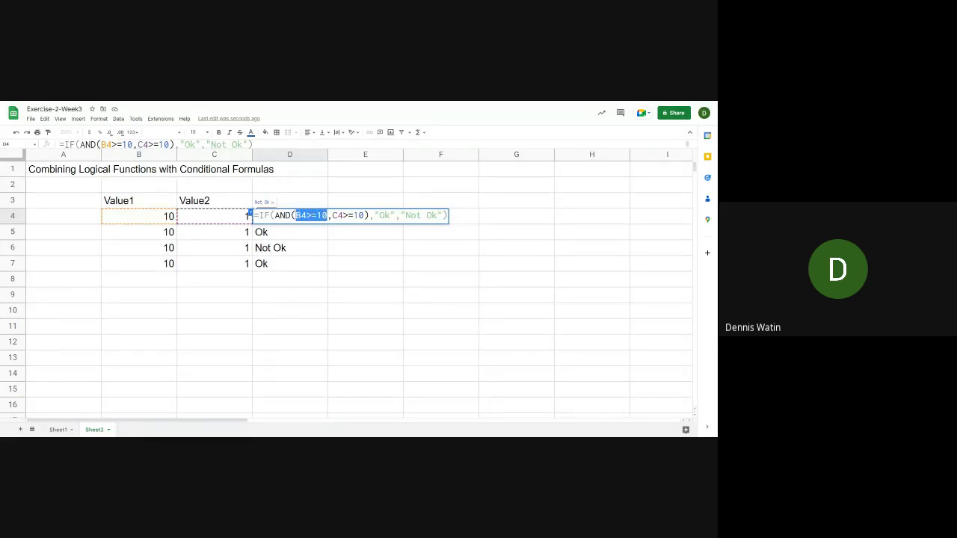
{"action": "left_click", "coordinate": [328, 216]}
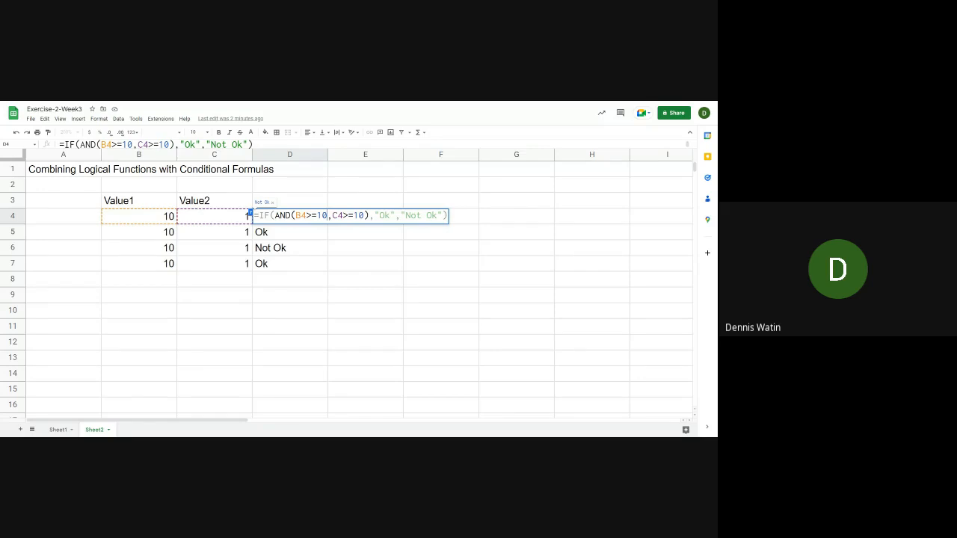
{"action": "left_click_drag", "start_coordinate": [332, 215], "coordinate": [364, 215]}
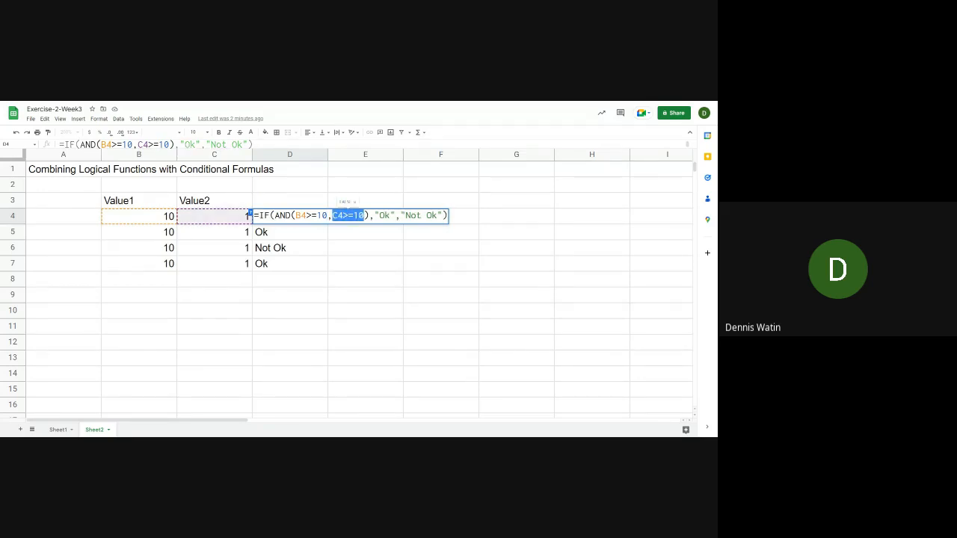
{"action": "left_click_drag", "start_coordinate": [295, 216], "coordinate": [327, 216]}
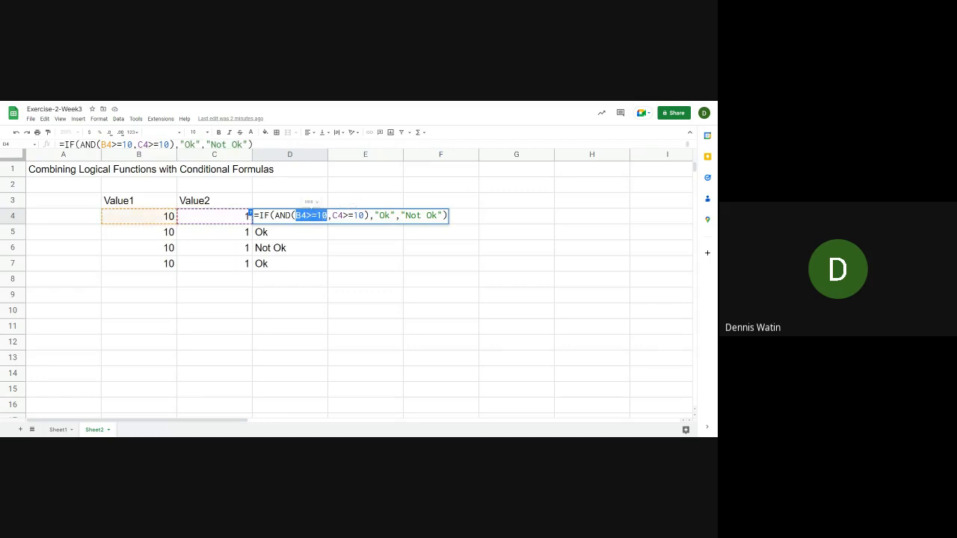
{"action": "left_click", "coordinate": [317, 215]}
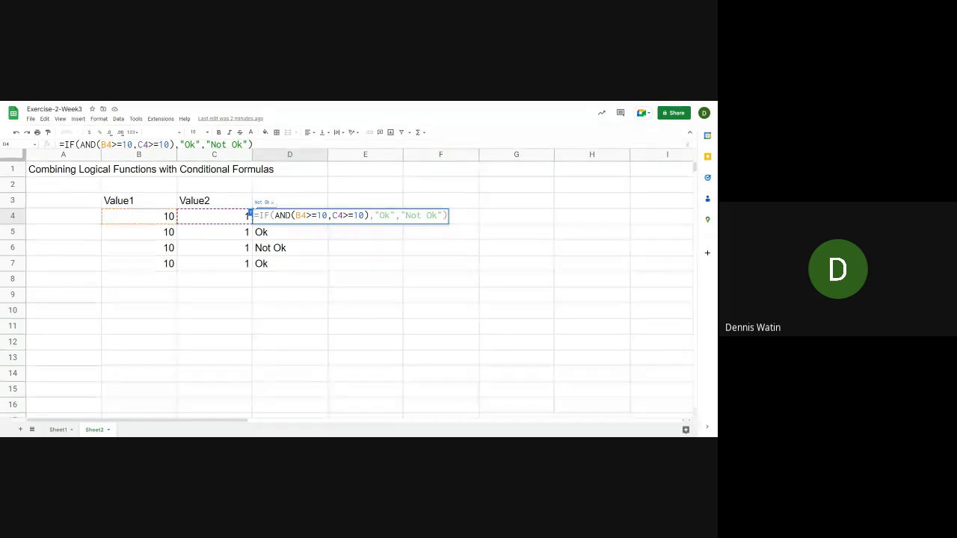
{"action": "left_click_drag", "start_coordinate": [307, 216], "coordinate": [317, 215]}
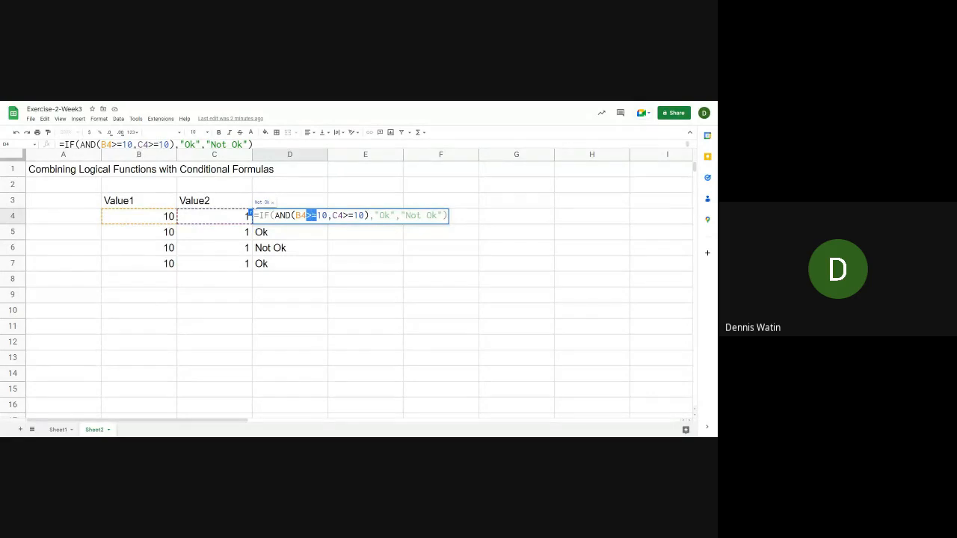
{"action": "left_click", "coordinate": [296, 216]}
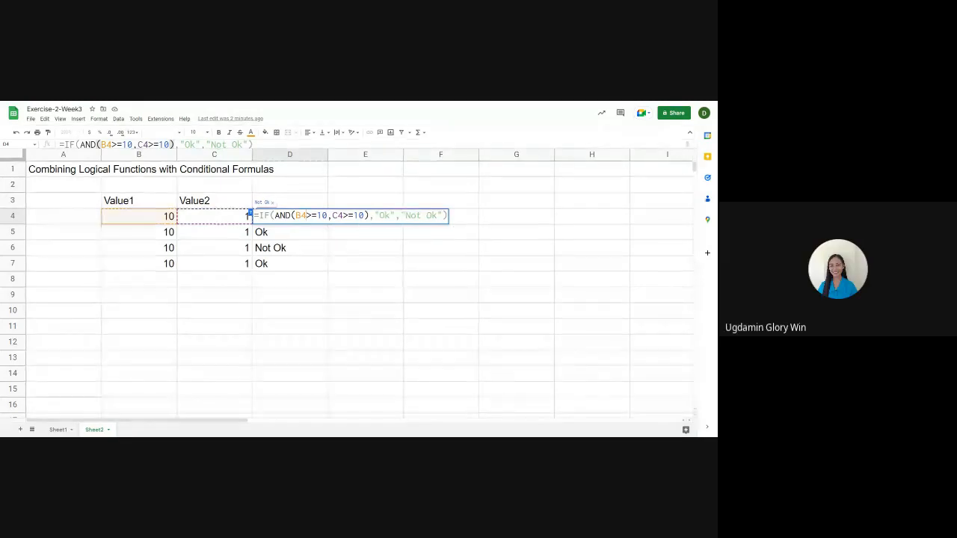
{"action": "key", "text": "Return"}
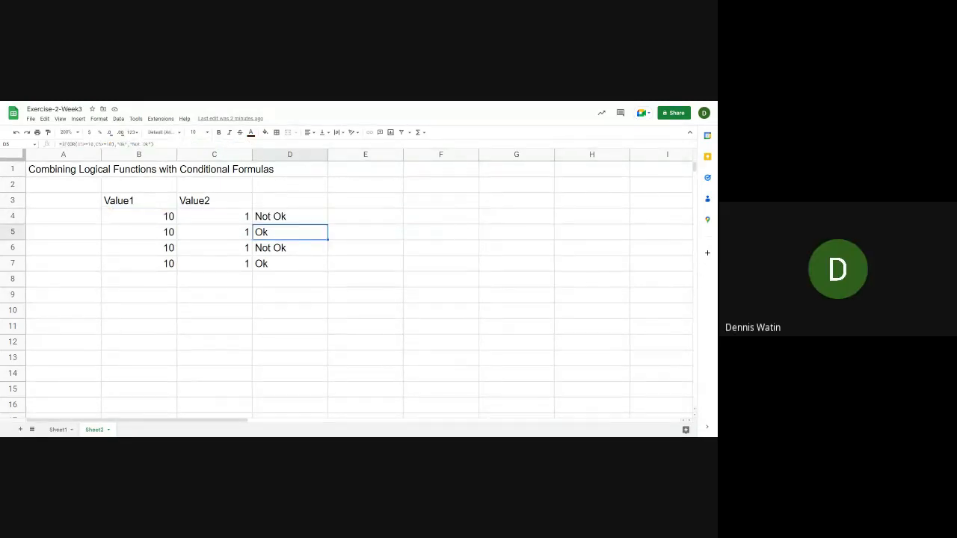
Enter the formula =GT(10,1) in B8 under Value1
{"action": "key", "text": "Up"}
{"action": "key", "text": "Down"}
{"action": "key", "text": "Down"}
{"action": "key", "text": "Down"}
{"action": "key", "text": "Down"}
{"action": "key", "text": "Left"}
{"action": "key", "text": "Left"}
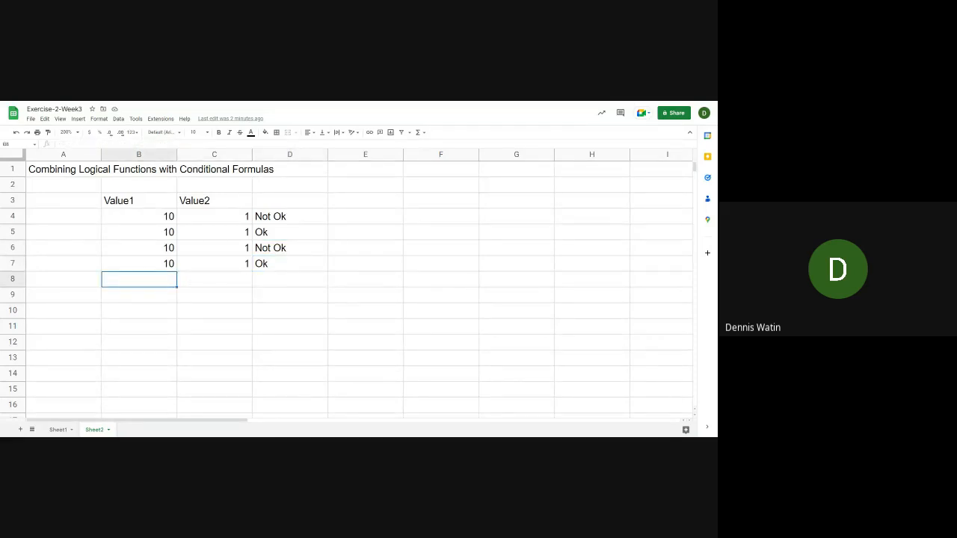
{"action": "type", "text": "="}
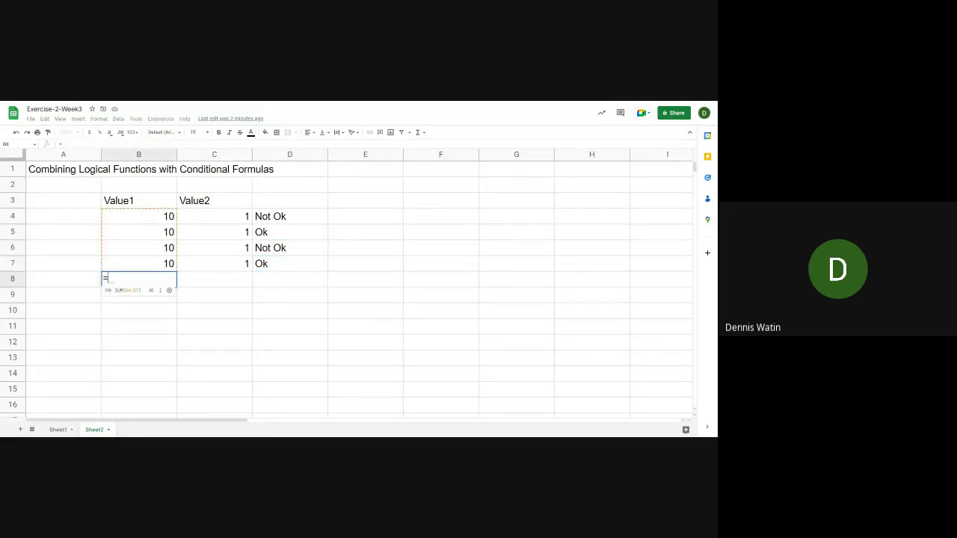
{"action": "type", "text": "gt"}
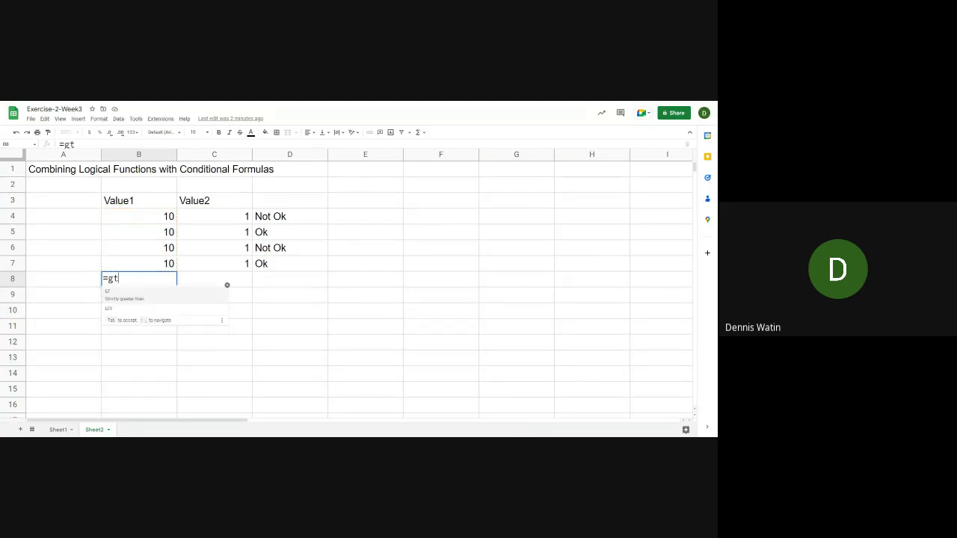
{"action": "key", "text": "Tab"}
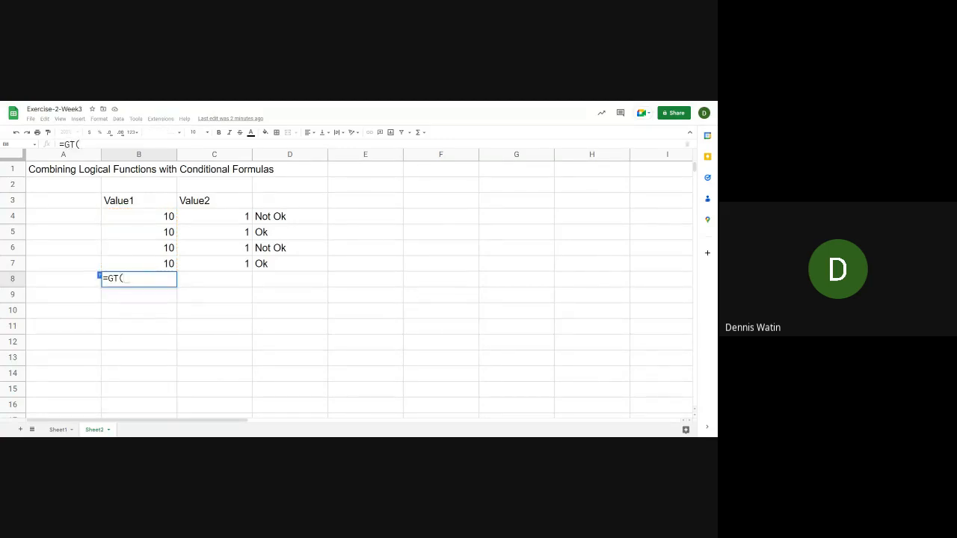
{"action": "type", "text": "10,1)"}
{"action": "key", "text": "Return"}
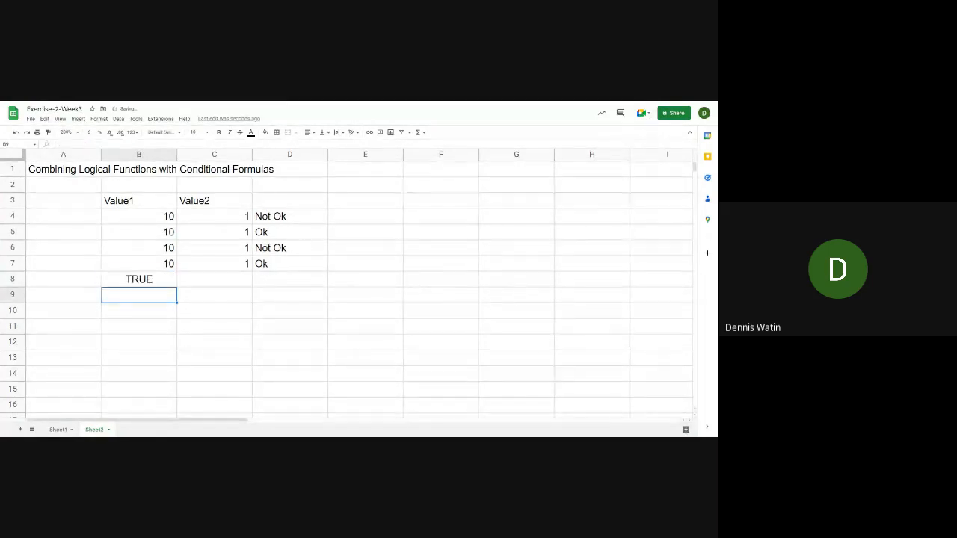
Enter the formula =GT(6,7) in C8 under Value2
{"action": "key", "text": "Up"}
{"action": "key", "text": "Right"}
{"action": "type", "text": "="}
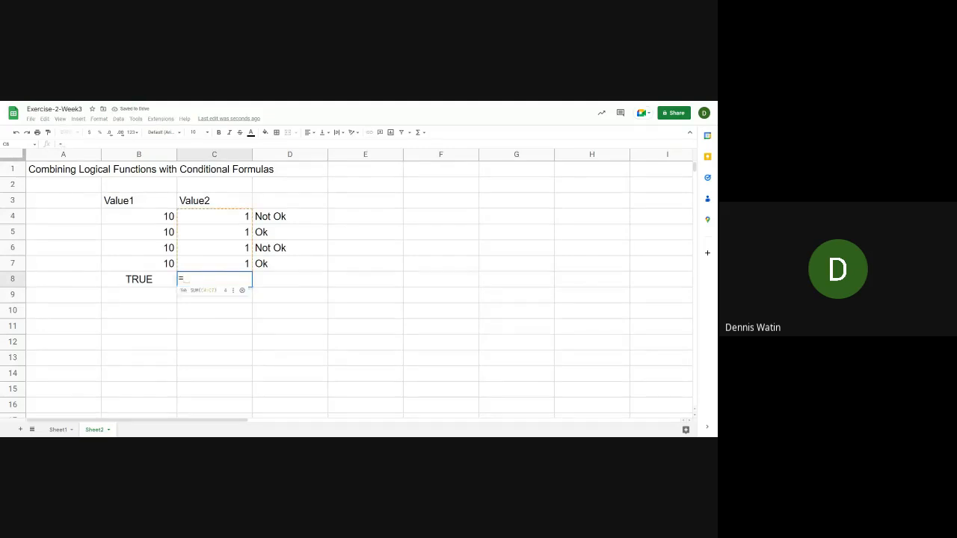
{"action": "type", "text": "gt"}
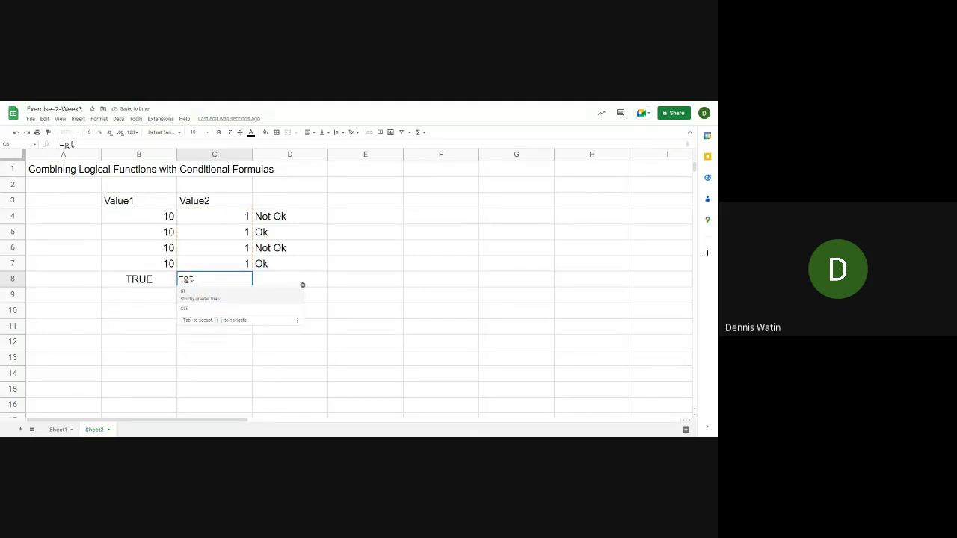
{"action": "type", "text": "(6"}
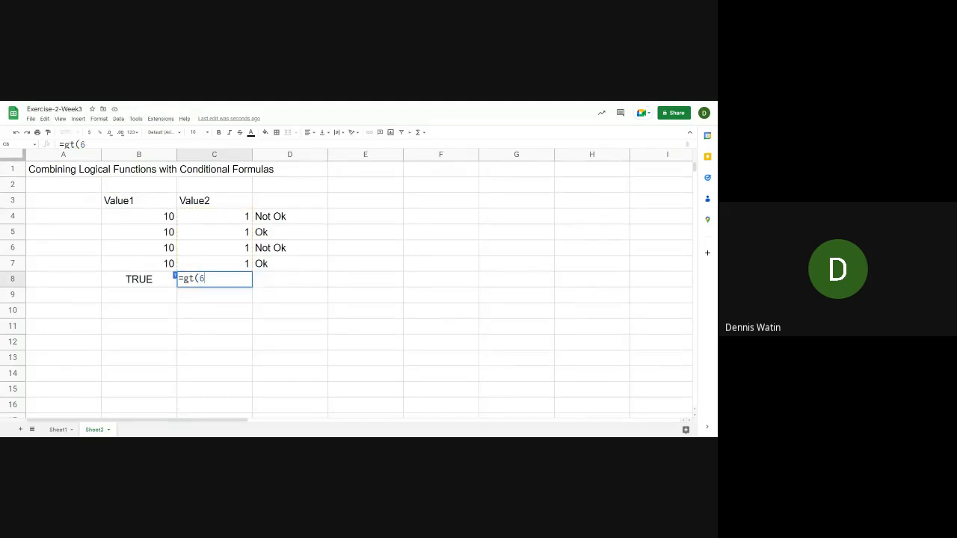
{"action": "type", "text": ",7)"}
{"action": "key", "text": "Return"}
Begin an IF formula in D8 with AND(B8,C8) as its logical test
{"action": "key", "text": "Up"}
{"action": "key", "text": "Right"}
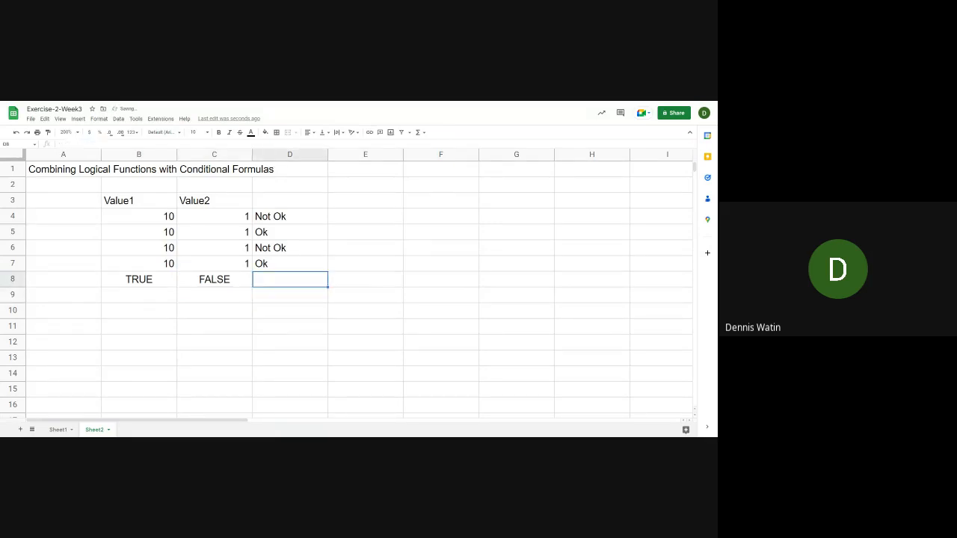
{"action": "type", "text": "="}
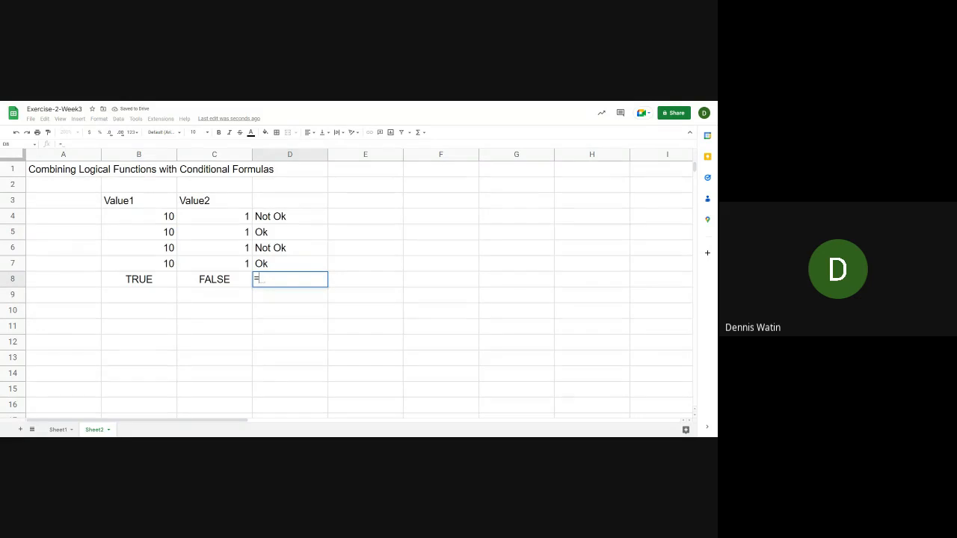
{"action": "type", "text": "IF(AND"}
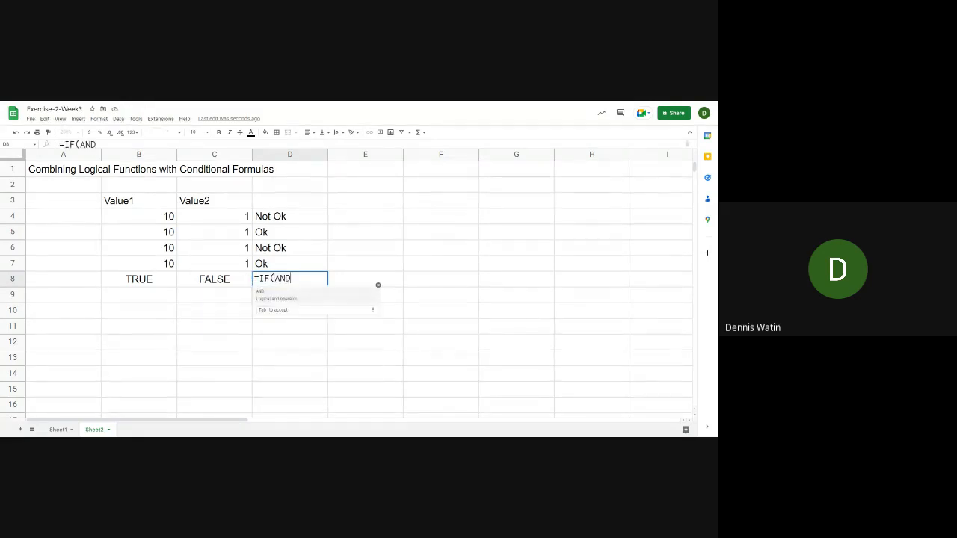
{"action": "type", "text": "("}
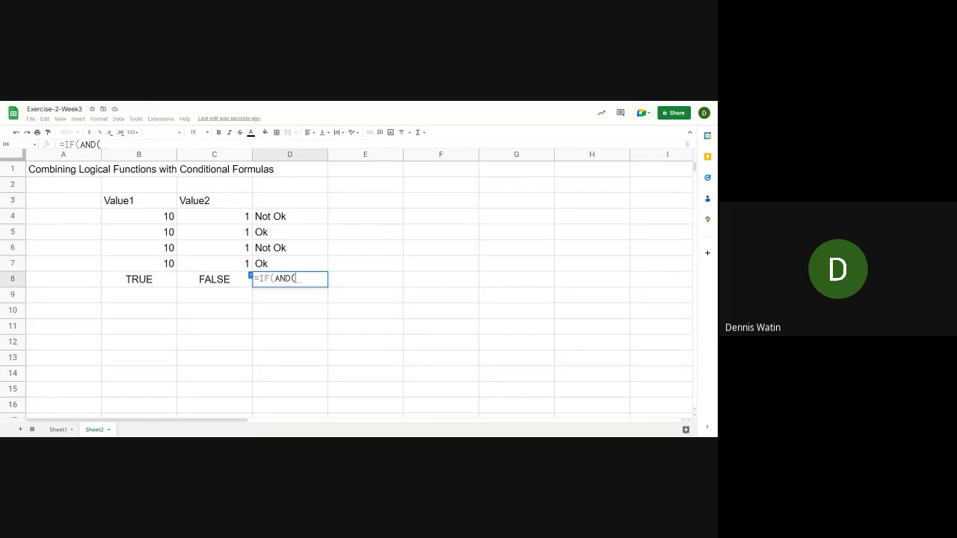
{"action": "key", "text": "Left"}
{"action": "key", "text": "Left"}
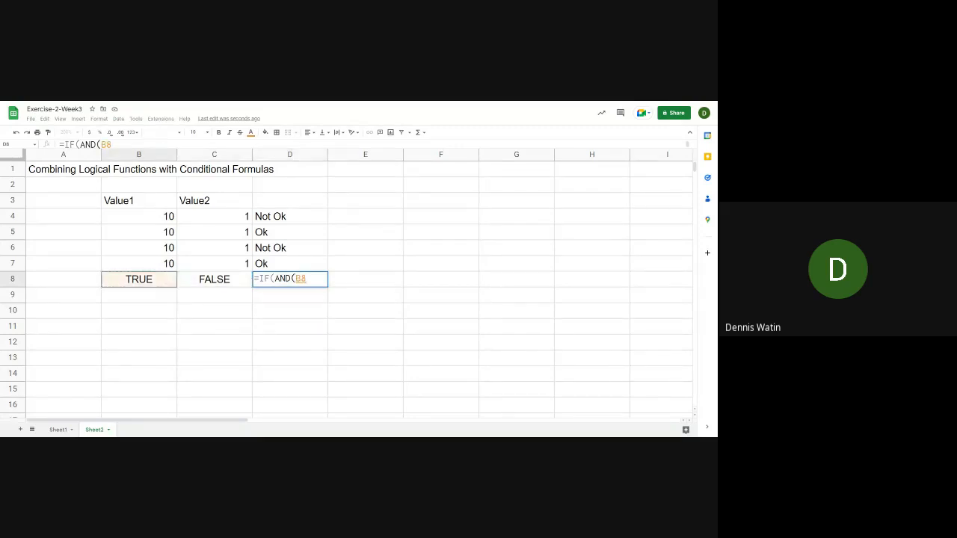
{"action": "type", "text": ","}
{"action": "key", "text": "Right"}
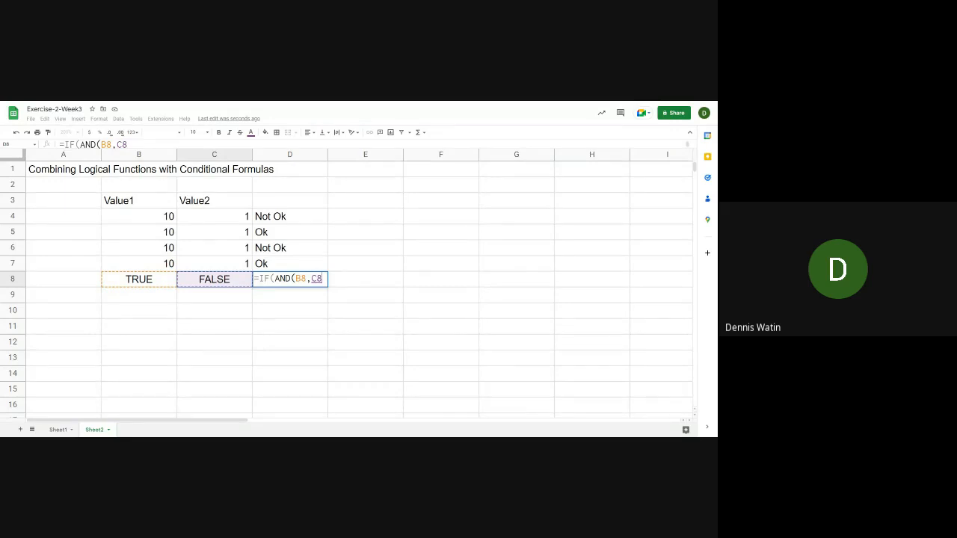
{"action": "type", "text": "),"}
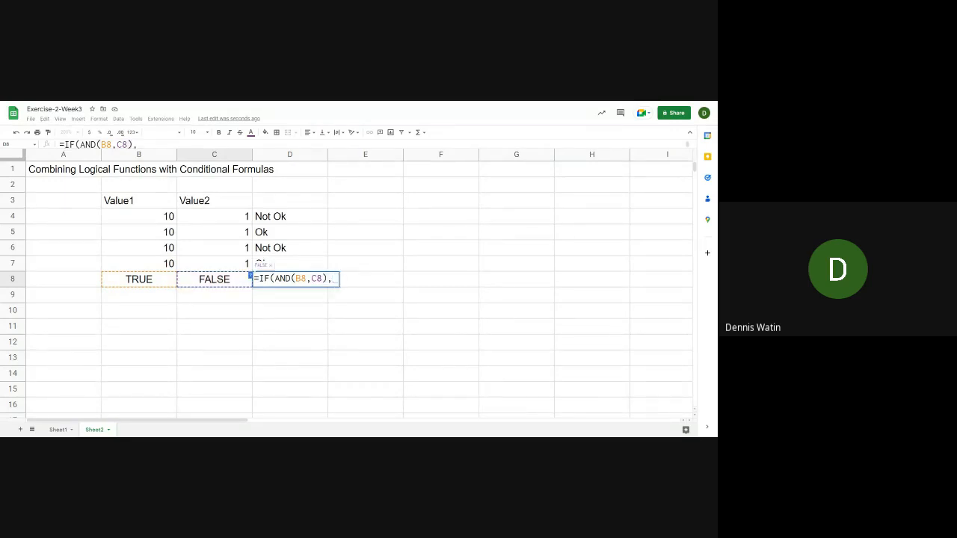
{"action": "type", "text": "\"Ok"}
Complete the IF formula in D8 with "Ok" as the true value and "Not Ok" as the false value
{"action": "key", "text": "BackSpace"}
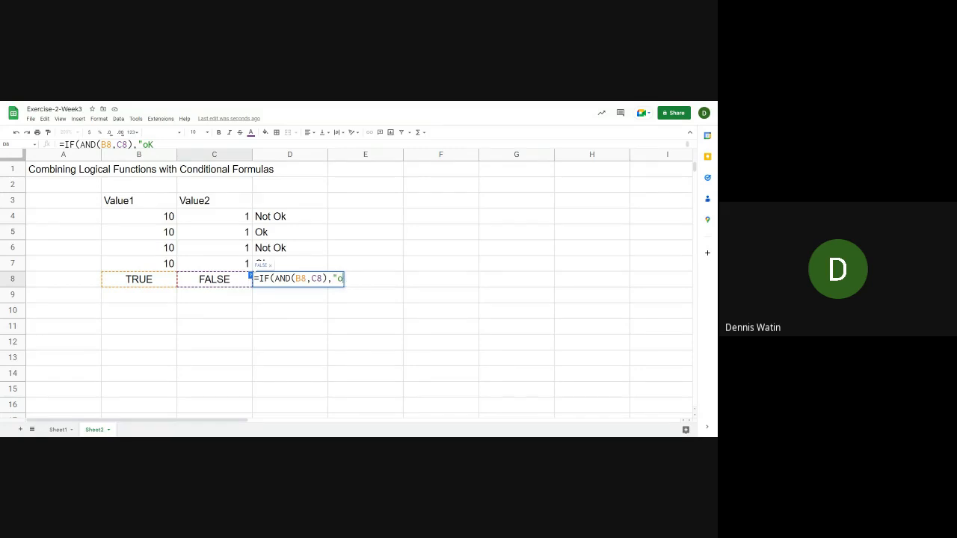
{"action": "type", "text": "k\","}
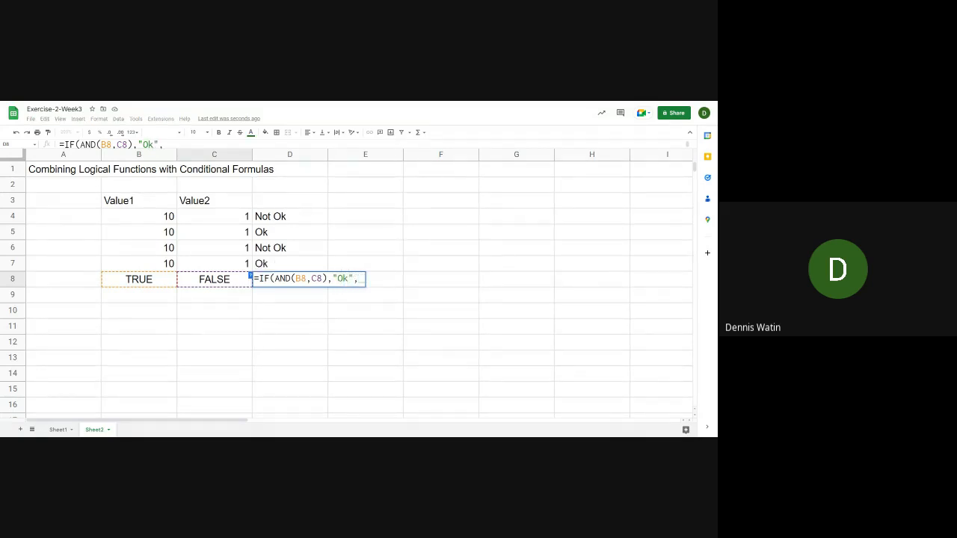
{"action": "type", "text": "\"N"}
{"action": "key", "text": "BackSpace"}
{"action": "type", "text": "Not "}
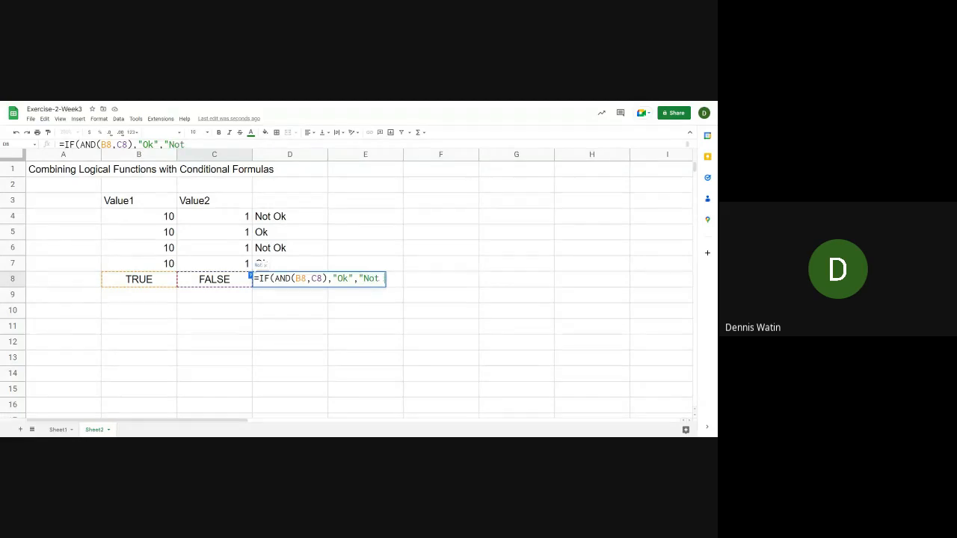
{"action": "type", "text": "Ok\")"}
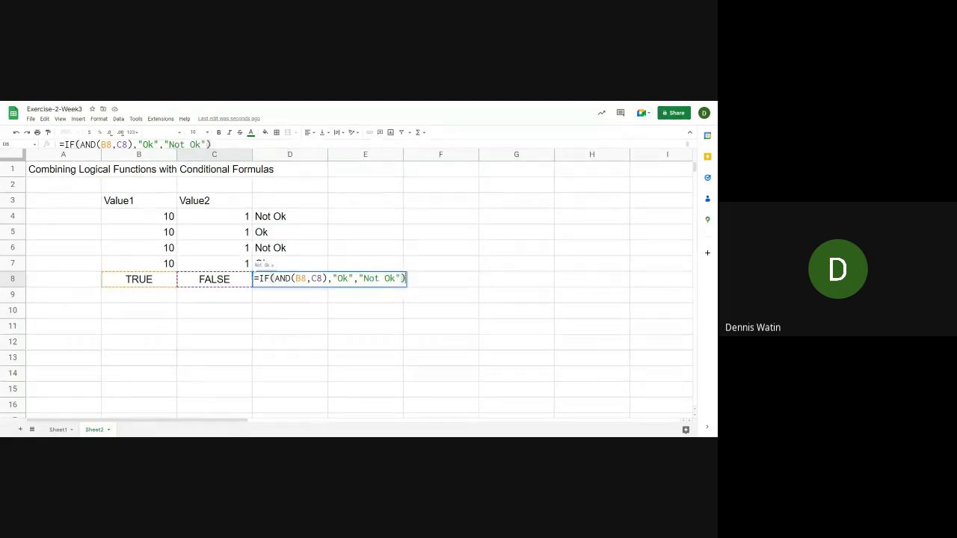
{"action": "key", "text": "Return"}
Examine the B8 and C8 references inside the AND function of D8's formula, leaving the formula as it is
{"action": "key", "text": "Up"}
{"action": "key", "text": "Left"}
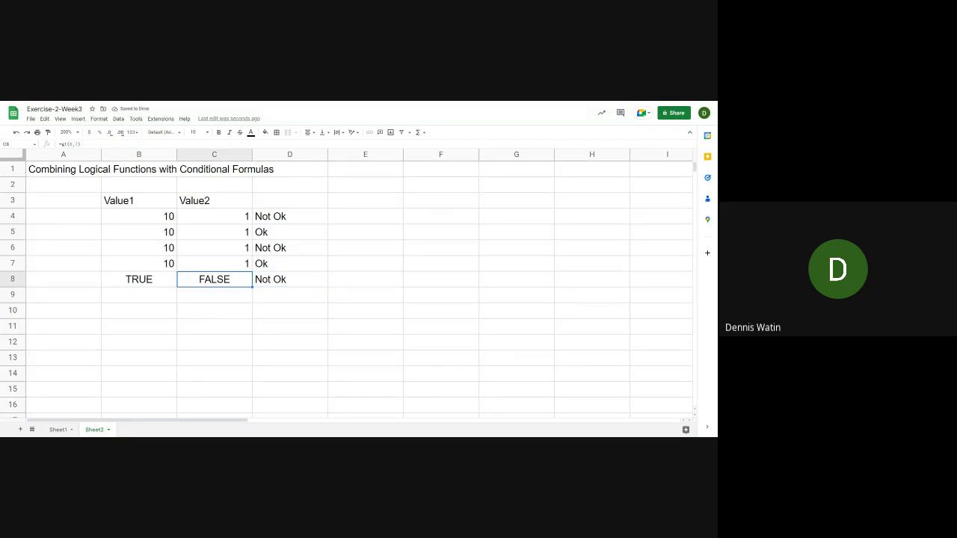
{"action": "key", "text": "Right"}
{"action": "key", "text": "F2"}
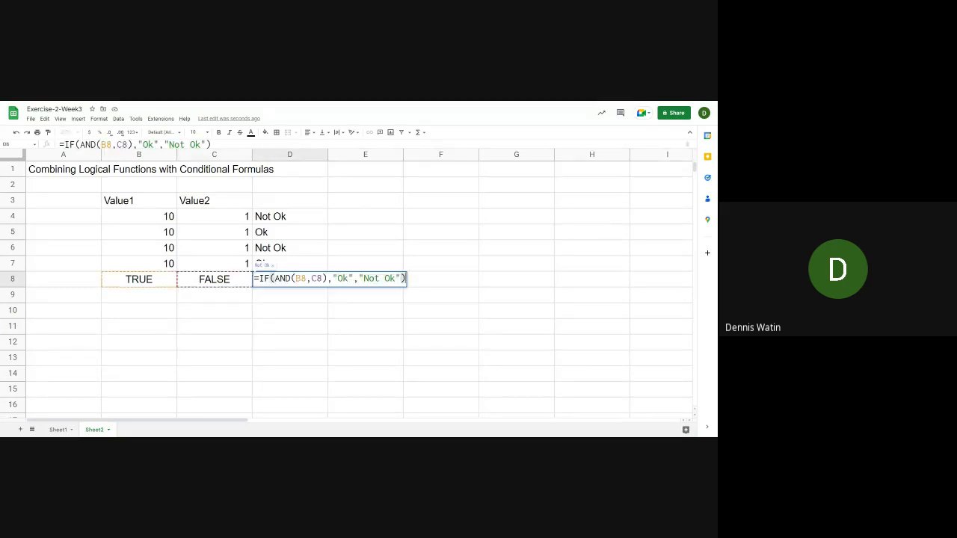
{"action": "key", "text": "Left"}
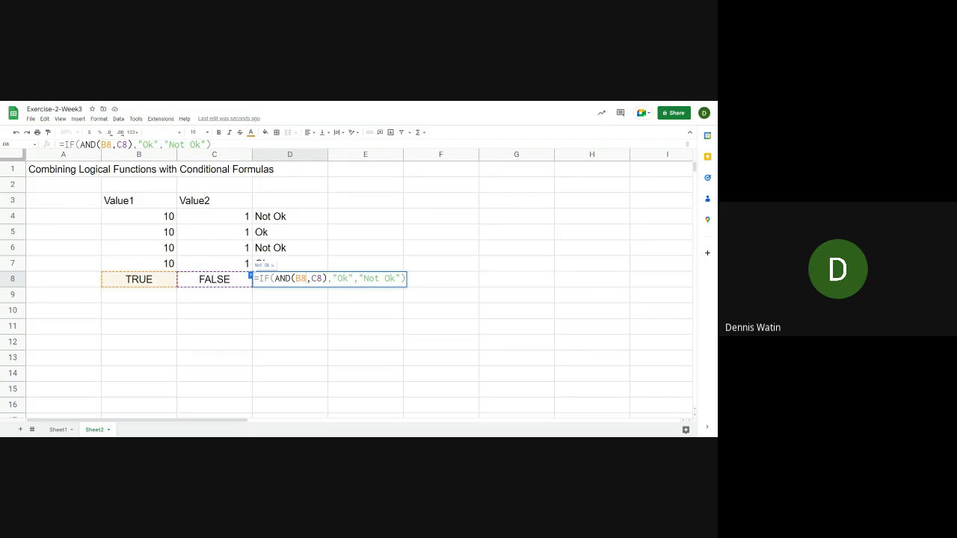
{"action": "key", "text": "Right"}
{"action": "key", "text": "Right"}
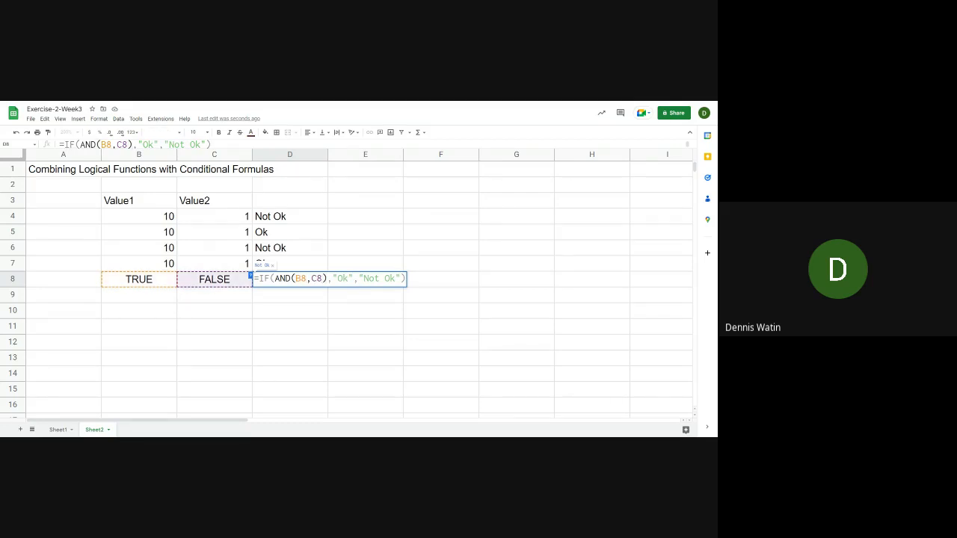
{"action": "key", "text": "Left"}
{"action": "key", "text": "Left"}
{"action": "key", "text": "Left"}
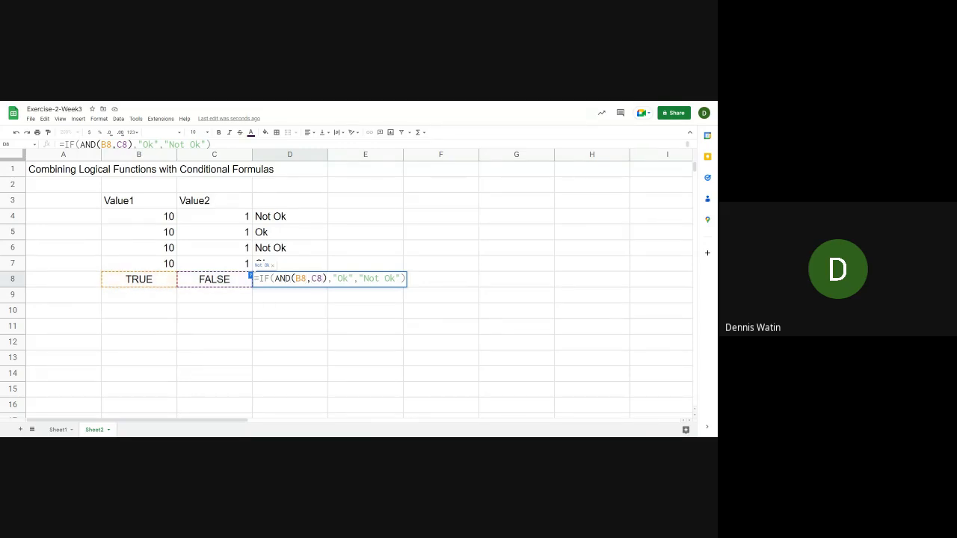
{"action": "key", "text": "Return"}
Enter 5 in B9 and 6 in C9
{"action": "key", "text": "Left"}
{"action": "key", "text": "Left"}
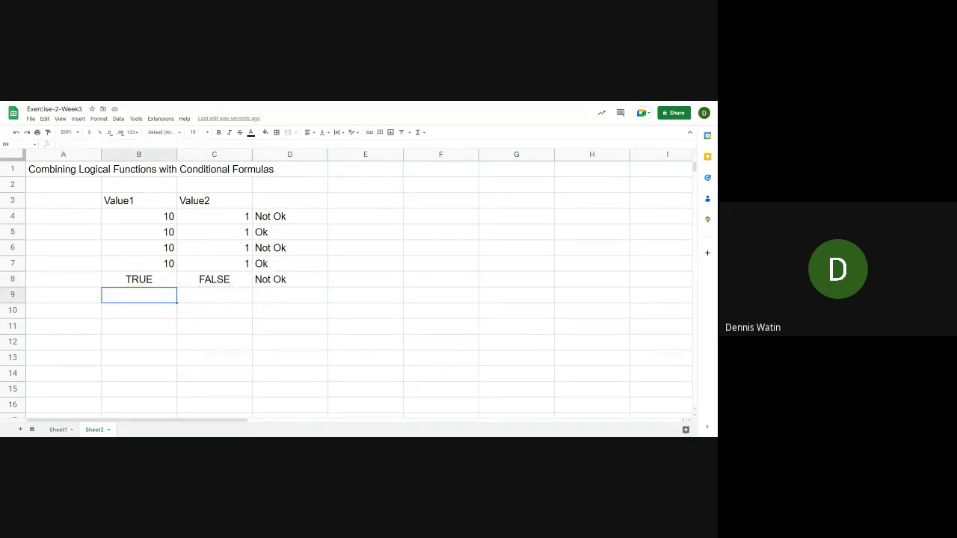
{"action": "type", "text": "5"}
{"action": "key", "text": "Tab"}
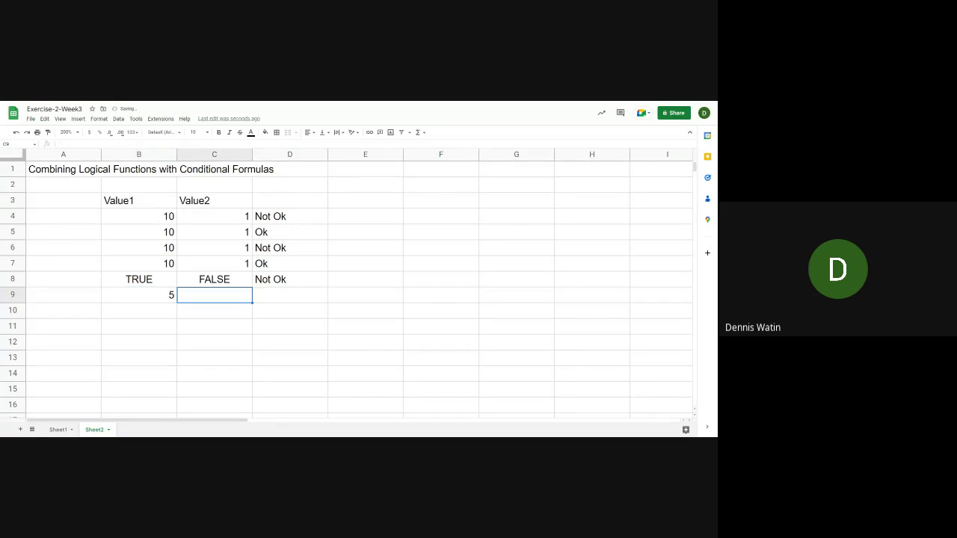
{"action": "type", "text": "6"}
{"action": "key", "text": "Tab"}
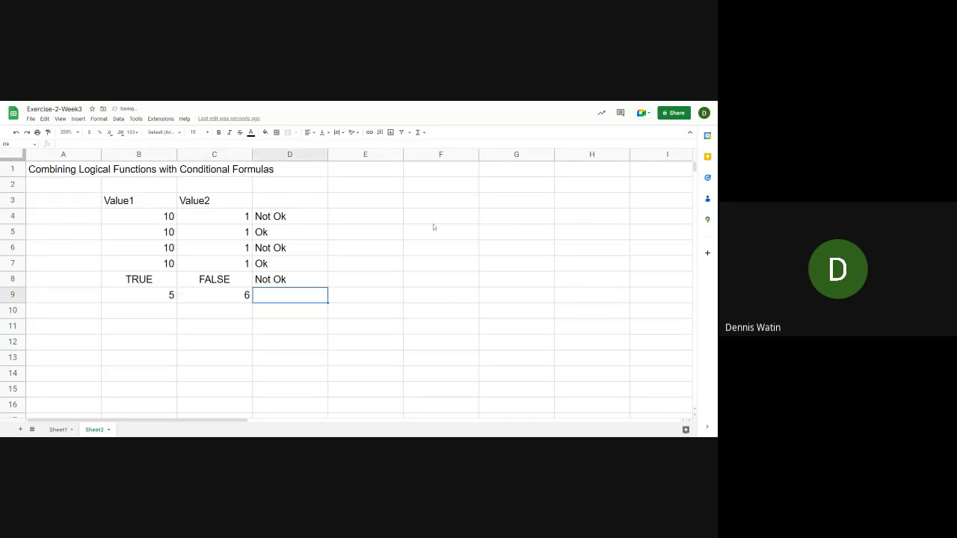
Copy the IF formula from D8 down to D9 with the fill handle
{"action": "left_click", "coordinate": [317, 279]}
{"action": "left_click_drag", "start_coordinate": [328, 285], "coordinate": [327, 300]}
{"action": "left_click", "coordinate": [302, 299]}
Set B9 to 6 and C9 to 2 to test the copied formula with other numbers
{"action": "left_click", "coordinate": [170, 296]}
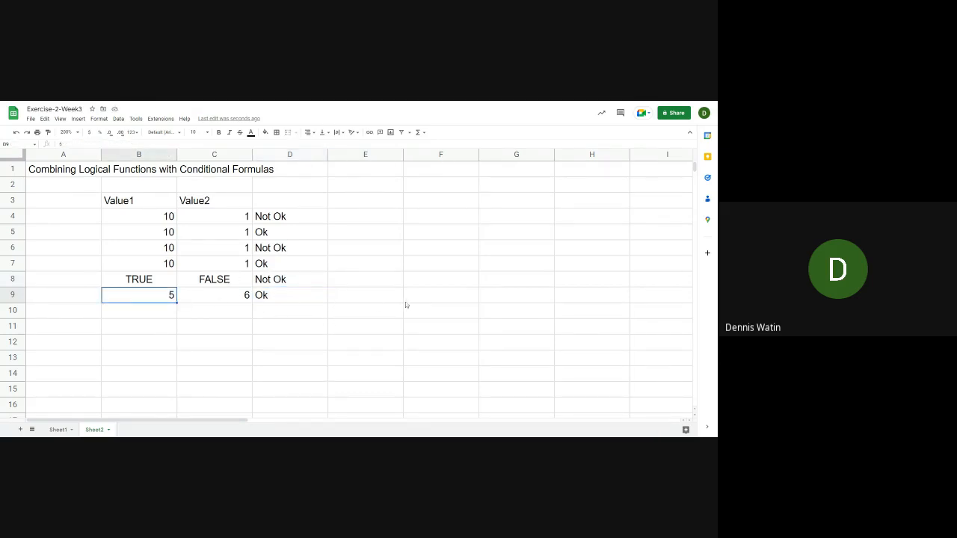
{"action": "type", "text": "6"}
{"action": "key", "text": "Return"}
{"action": "key", "text": "Up"}
{"action": "key", "text": "Right"}
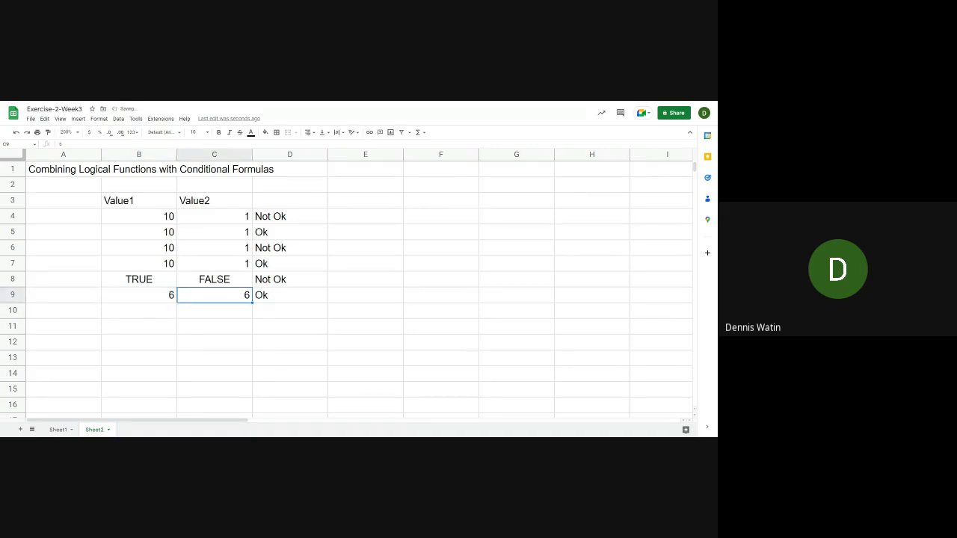
{"action": "type", "text": "2"}
{"action": "key", "text": "Return"}
{"action": "key", "text": "Up"}
{"action": "key", "text": "Left"}
{"action": "key", "text": "Left"}
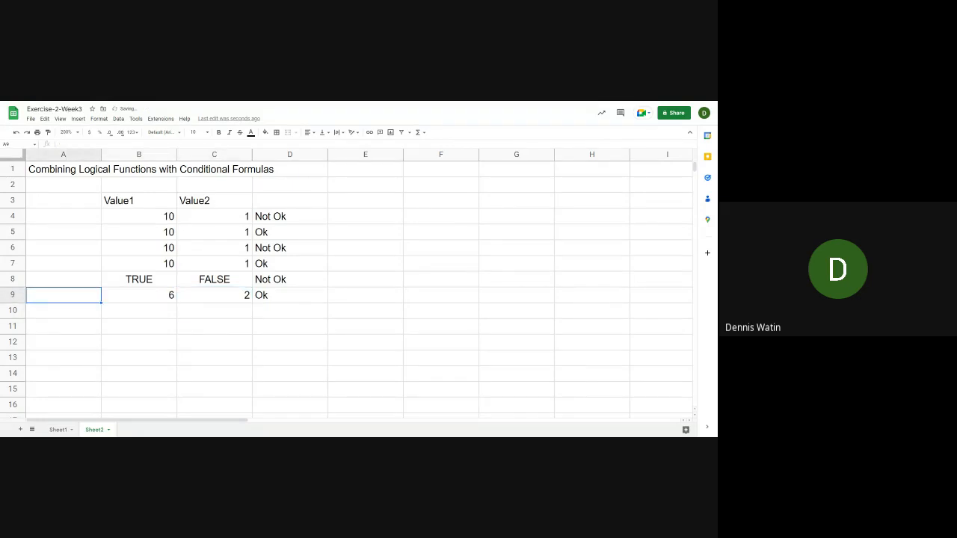
{"action": "key", "text": "Right"}
{"action": "key", "text": "Right"}
{"action": "key", "text": "Left"}
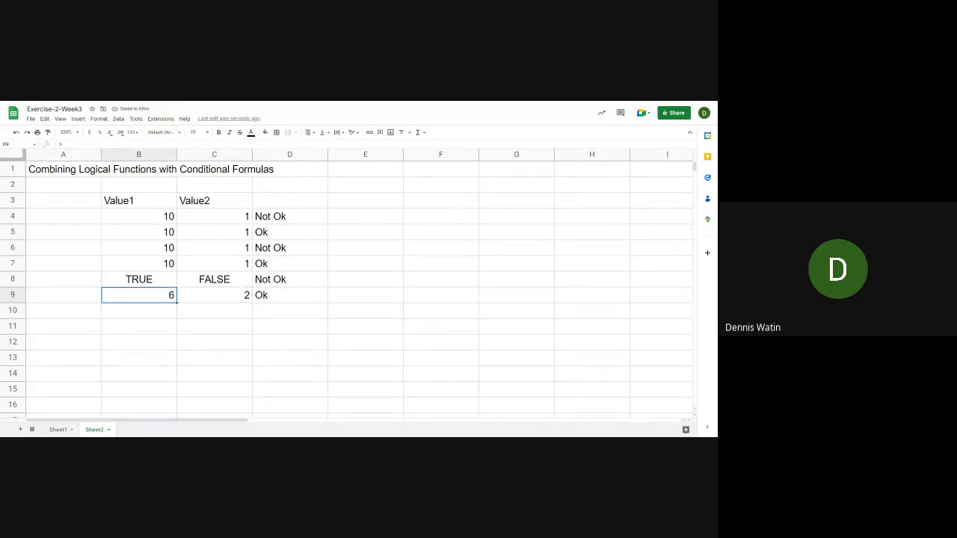
{"action": "key", "text": "Right"}
{"action": "key", "text": "Right"}
{"action": "key", "text": "Left"}
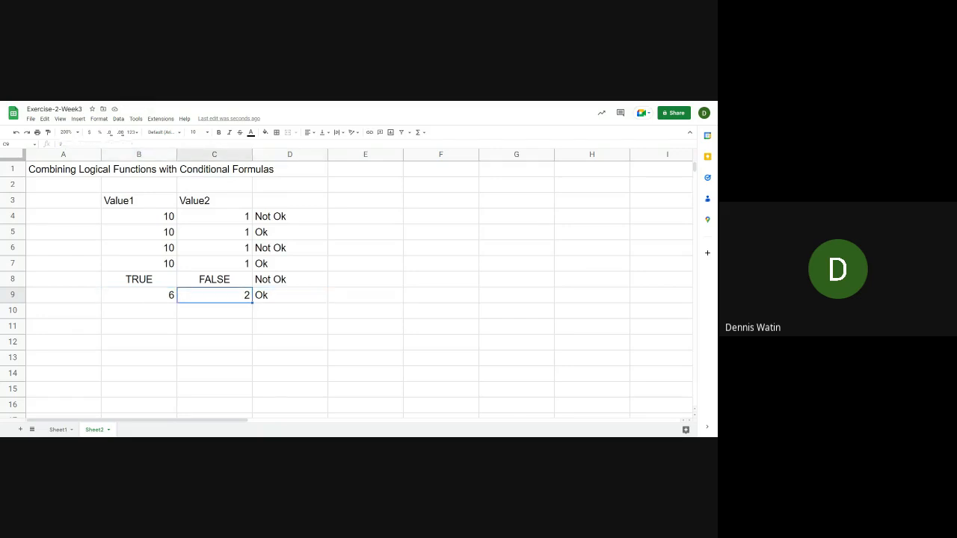
Clear both B9 and C9, and enter 1 in C9 to test the formula with Value1 blank
{"action": "key", "text": "Left"}
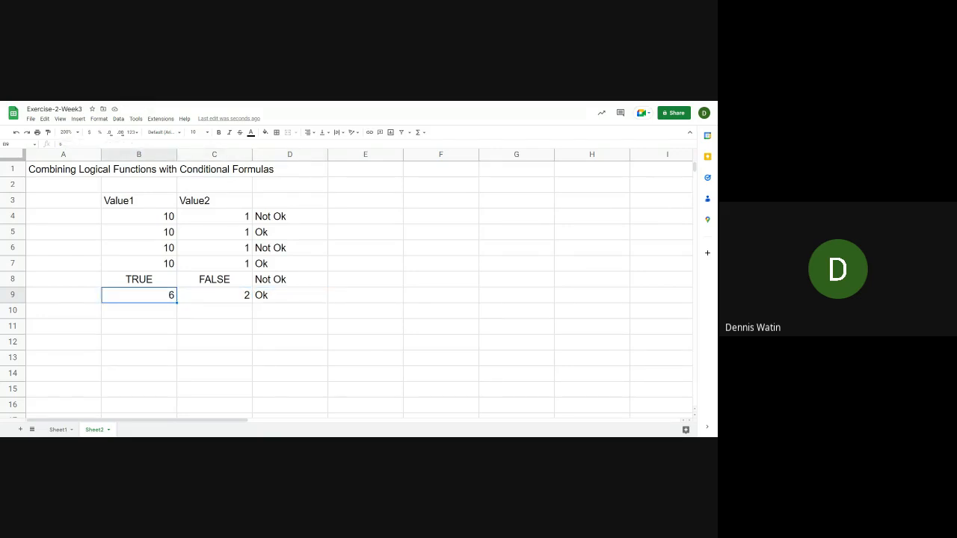
{"action": "key", "text": "Delete"}
{"action": "key", "text": "Right"}
{"action": "key", "text": "Delete"}
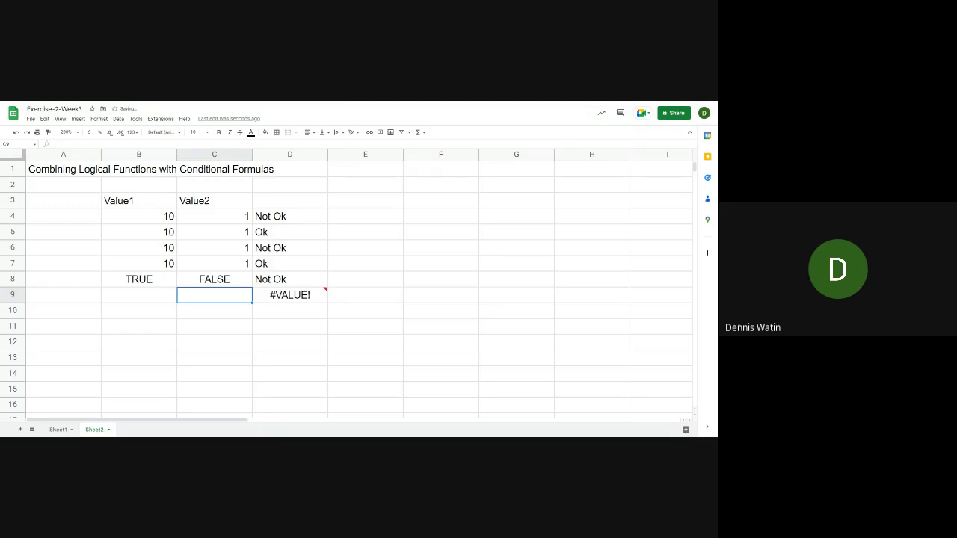
{"action": "type", "text": "1"}
{"action": "key", "text": "Return"}
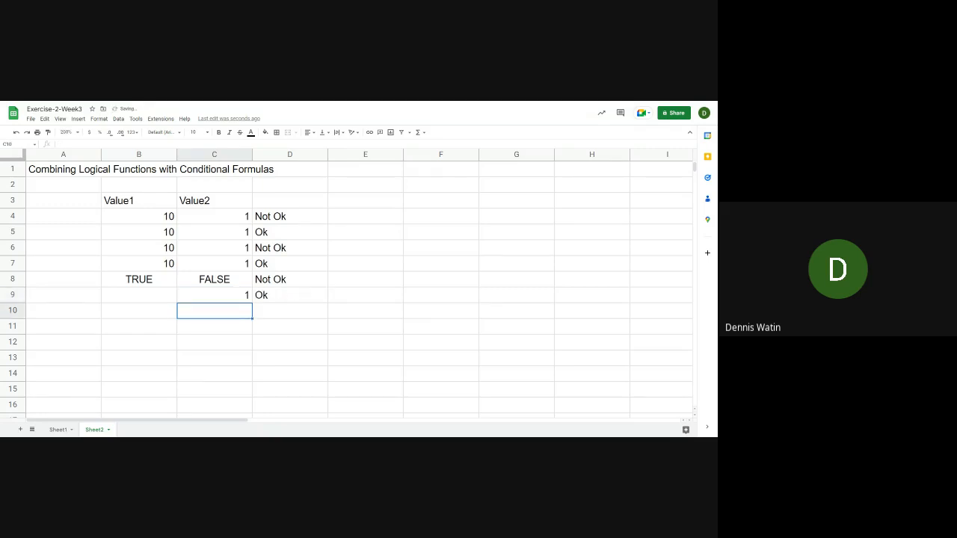
Compare the blank Value1 cell and the Value2 cell in row 9 with the result of D9's formula
{"action": "key", "text": "Up"}
{"action": "key", "text": "Left"}
{"action": "key", "text": "Right"}
{"action": "key", "text": "Right"}
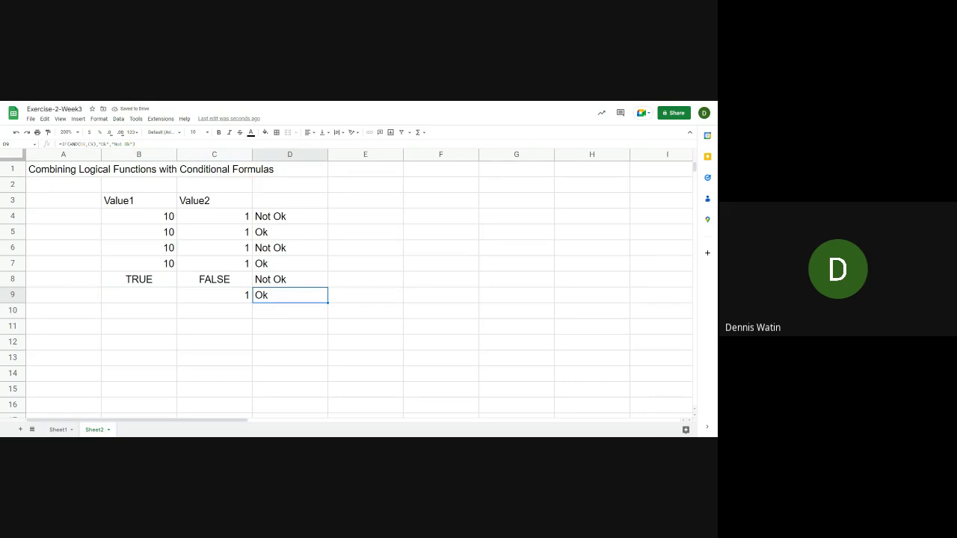
{"action": "key", "text": "Left"}
{"action": "key", "text": "Left"}
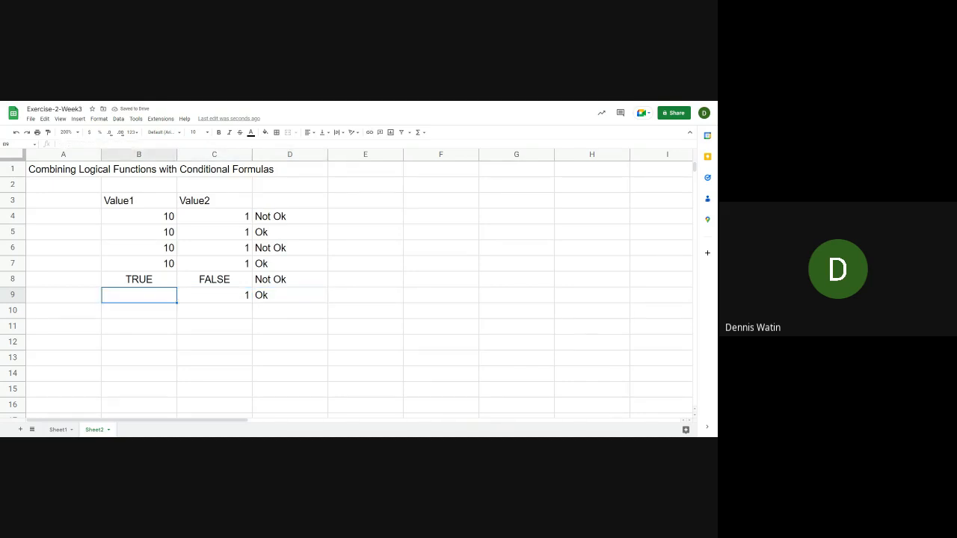
{"action": "key", "text": "Right"}
{"action": "key", "text": "Right"}
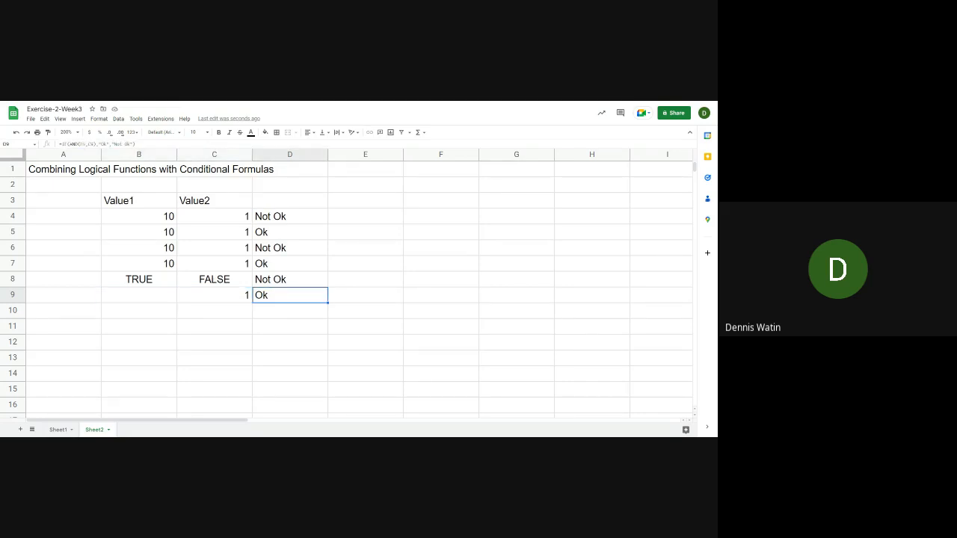
Try -1 as Value1 in B9, and replace it with 0
{"action": "key", "text": "Left"}
{"action": "key", "text": "Left"}
{"action": "type", "text": "-1"}
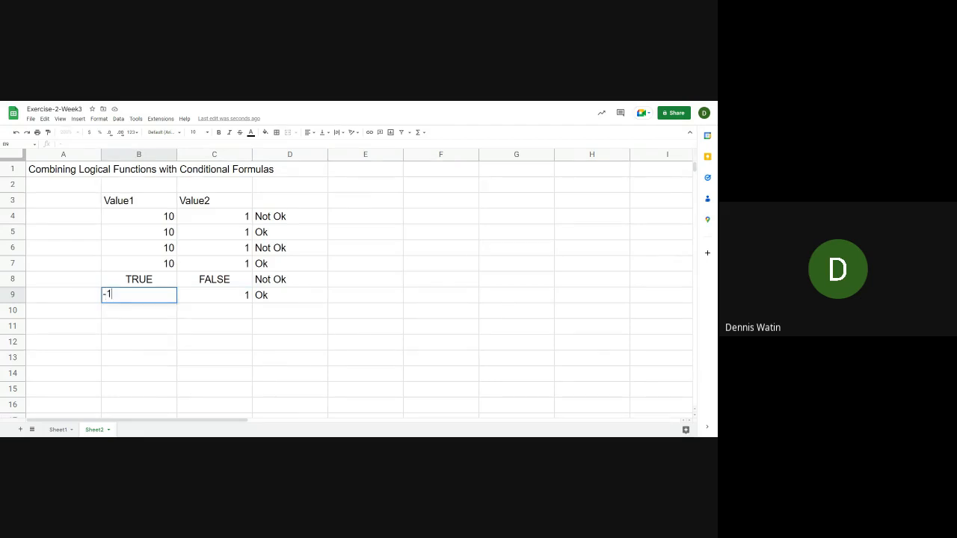
{"action": "key", "text": "Return"}
{"action": "key", "text": "Up"}
{"action": "type", "text": "0"}
{"action": "key", "text": "Return"}
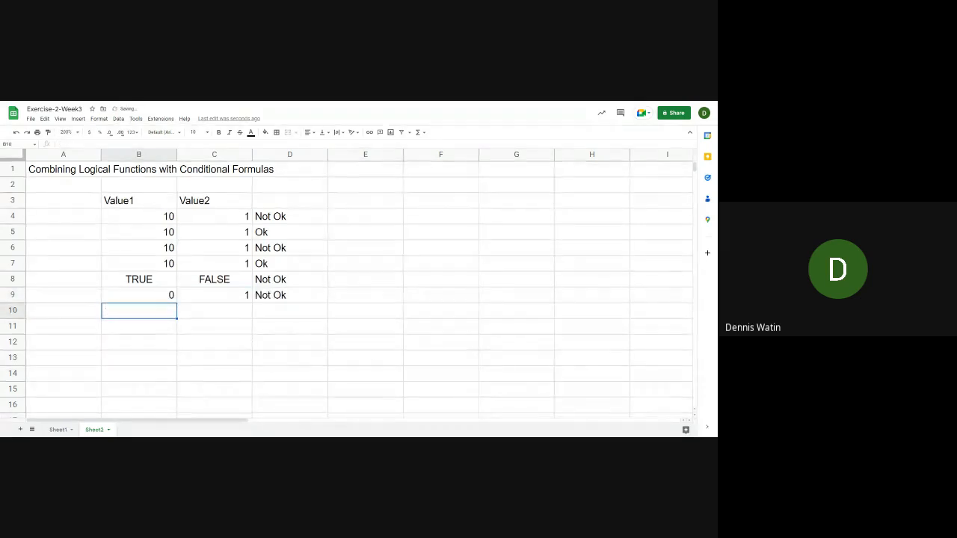
Try 0 in C9, and set both B9 and C9 to 1
{"action": "key", "text": "Up"}
{"action": "key", "text": "Right"}
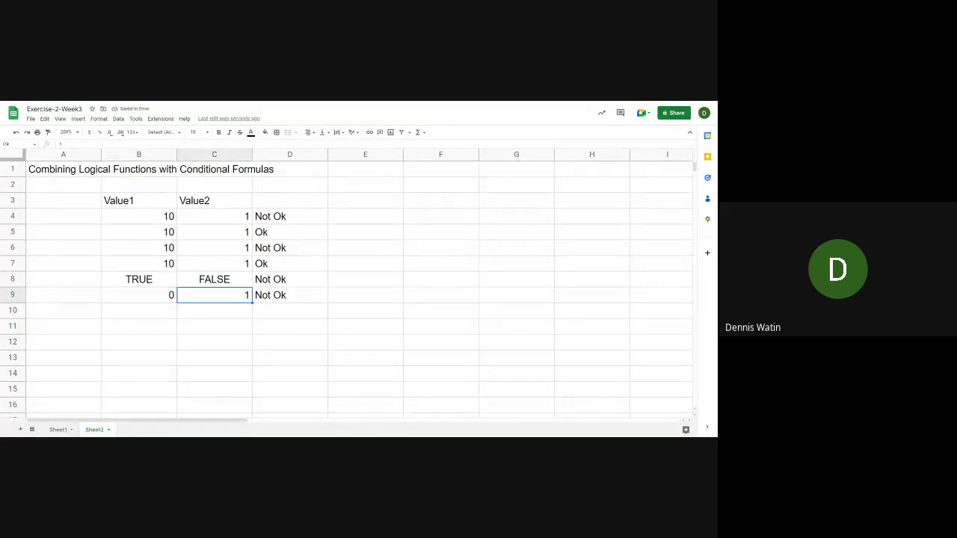
{"action": "key", "text": "Left"}
{"action": "key", "text": "Right"}
{"action": "type", "text": "0"}
{"action": "key", "text": "Left"}
{"action": "type", "text": "1"}
{"action": "key", "text": "Right"}
{"action": "type", "text": "1"}
{"action": "key", "text": "Return"}
{"action": "key", "text": "Up"}
{"action": "key", "text": "Left"}
{"action": "key", "text": "Right"}
{"action": "key", "text": "Right"}
{"action": "key", "text": "Right"}
{"action": "key", "text": "Left"}
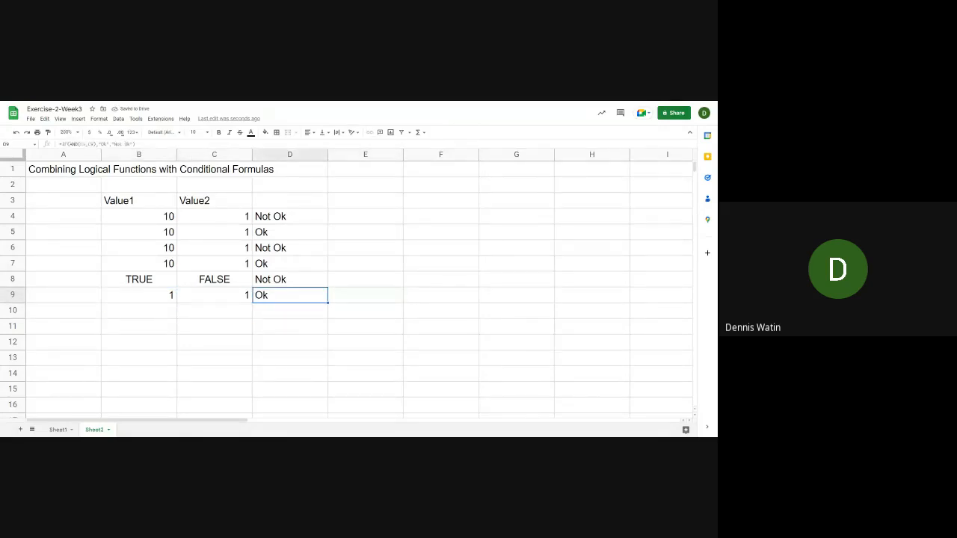
Enter the letter d in both B9 and C9 to test the formula with text values
{"action": "key", "text": "Left"}
{"action": "key", "text": "Left"}
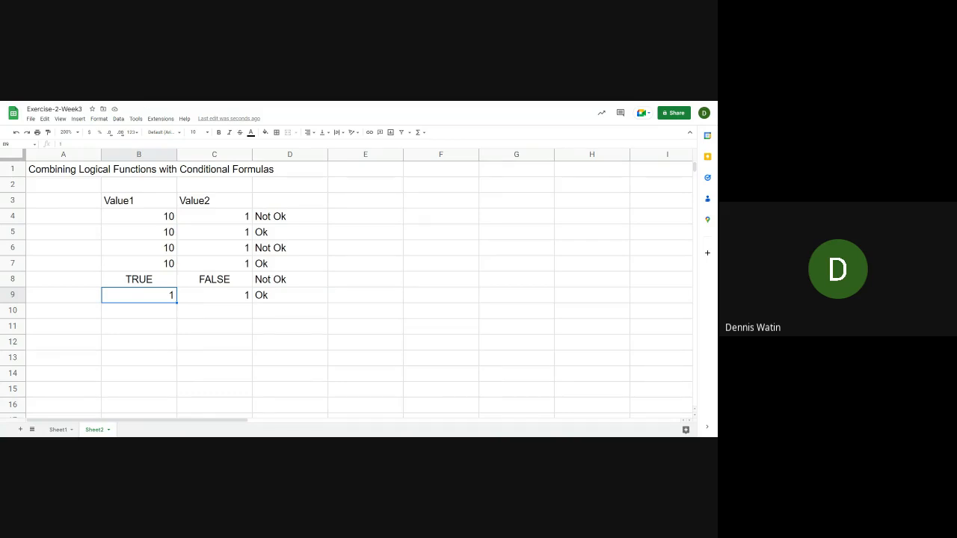
{"action": "type", "text": "d"}
{"action": "key", "text": "Return"}
{"action": "key", "text": "Up"}
{"action": "key", "text": "Right"}
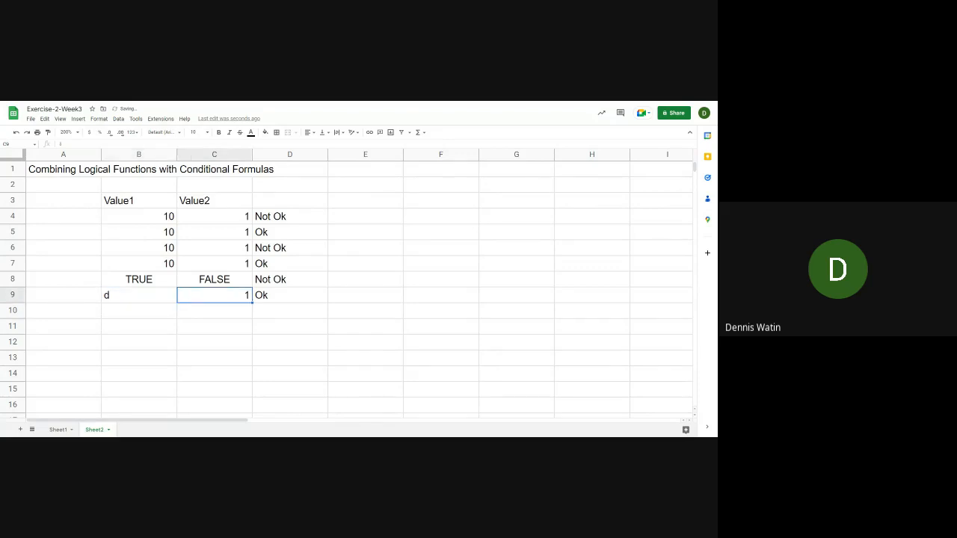
{"action": "type", "text": "d"}
{"action": "key", "text": "Return"}
{"action": "key", "text": "Up"}
{"action": "key", "text": "Right"}
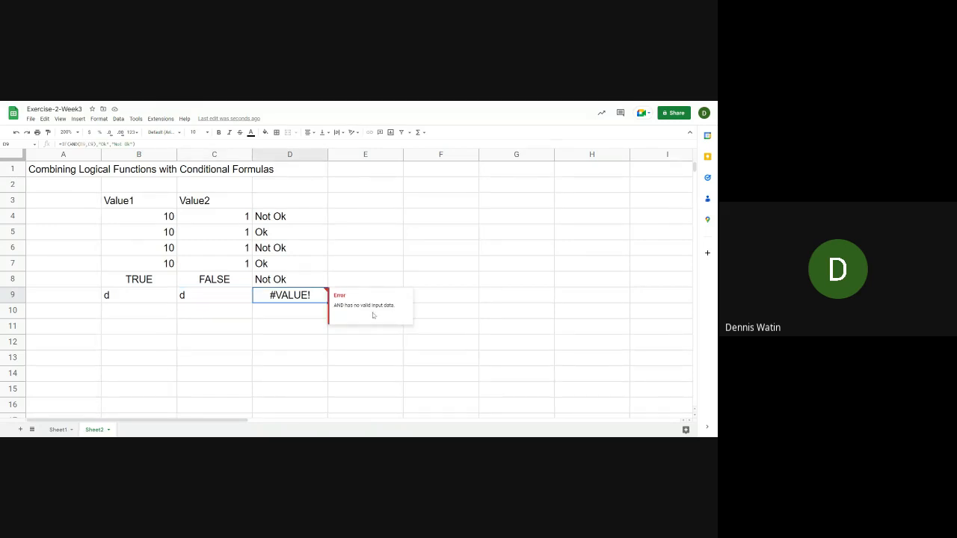
Set C9 to 0, keeping the text value in B9
{"action": "left_click", "coordinate": [197, 299]}
{"action": "left_click", "coordinate": [140, 298]}
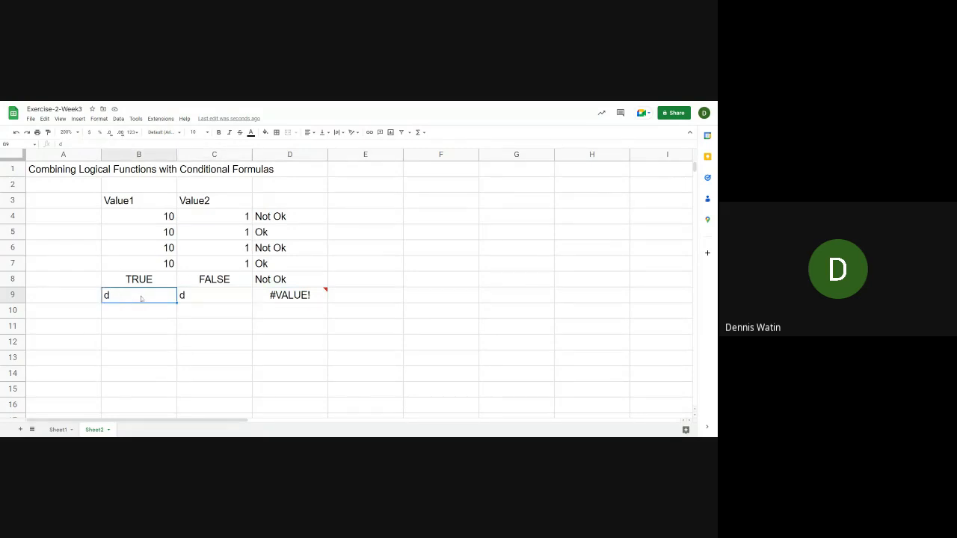
{"action": "left_click", "coordinate": [192, 299]}
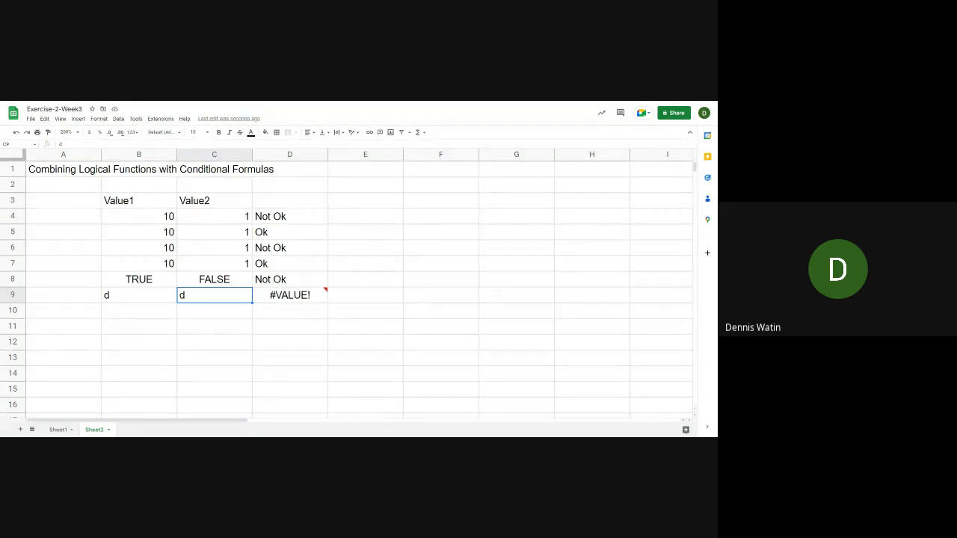
{"action": "type", "text": "0"}
{"action": "key", "text": "Return"}
{"action": "key", "text": "Up"}
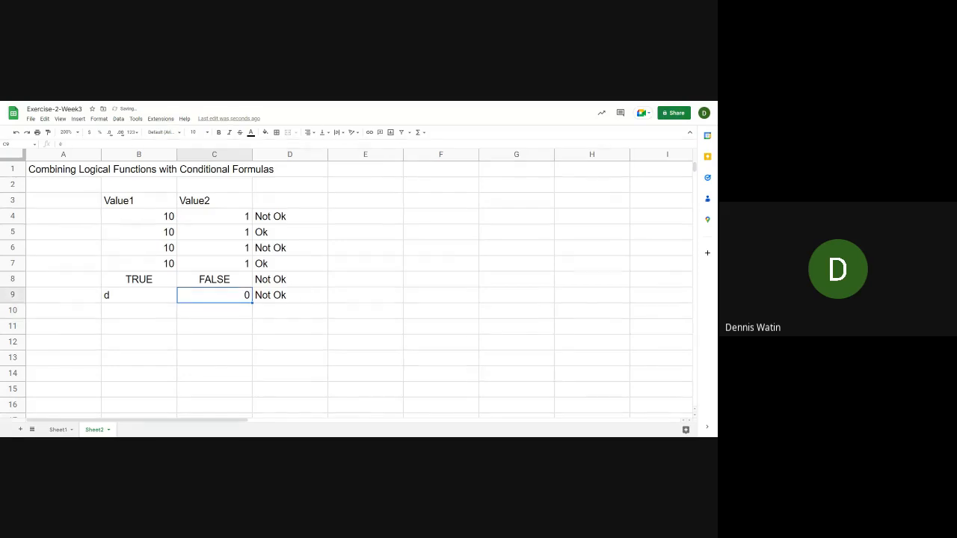
Clear the test values in B9 and C9 and the copied formula in D9
{"action": "key", "text": "Delete"}
{"action": "key", "text": "Left"}
{"action": "key", "text": "Delete"}
{"action": "key", "text": "Right"}
{"action": "key", "text": "Right"}
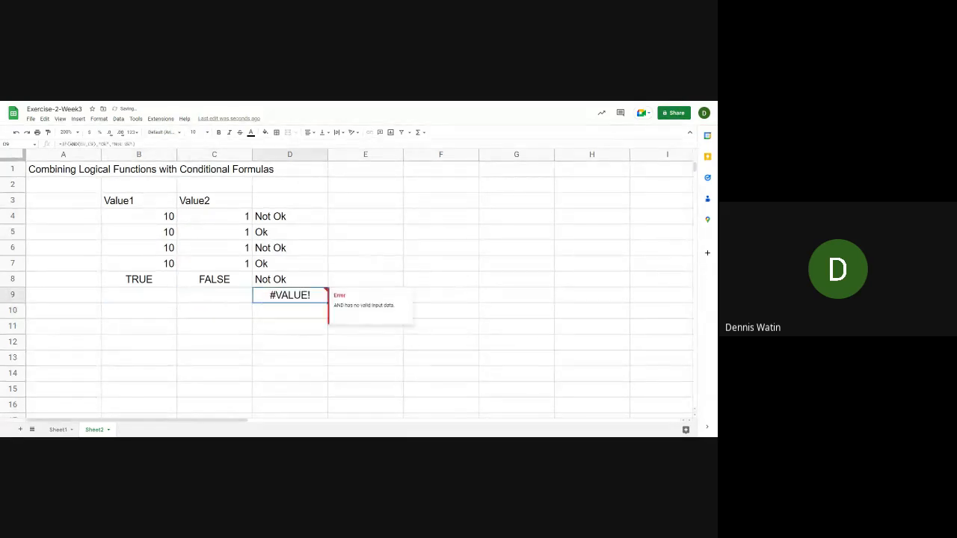
{"action": "key", "text": "Delete"}
{"action": "key", "text": "Up"}
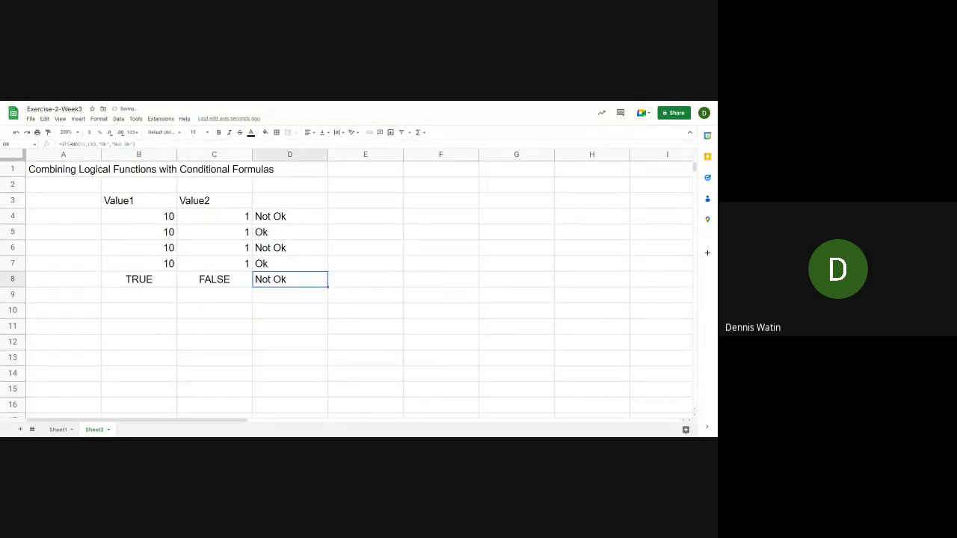
Examine the IF formula in D8 that applies AND to the logical values in B8 and C8
{"action": "key", "text": "Down"}
{"action": "key", "text": "Left"}
{"action": "key", "text": "Left"}
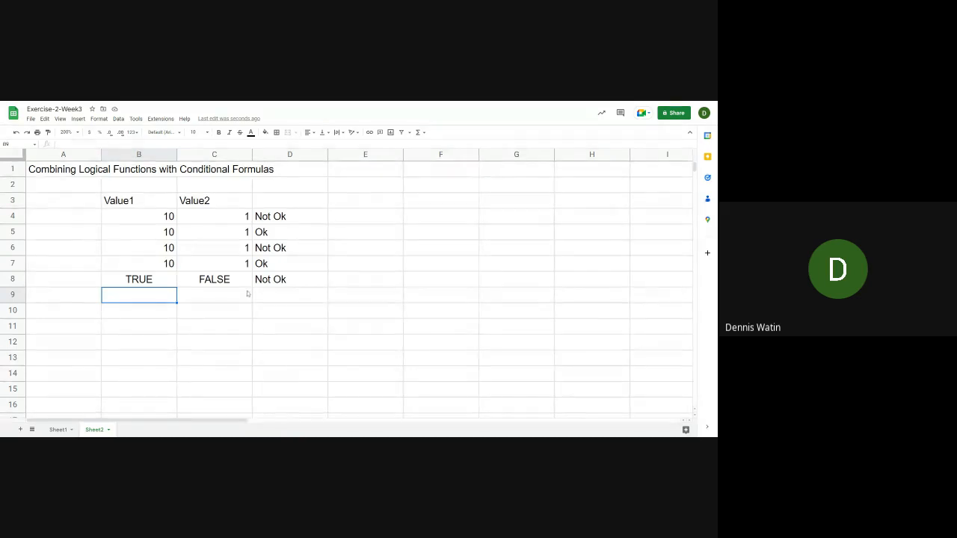
{"action": "left_click", "coordinate": [287, 279]}
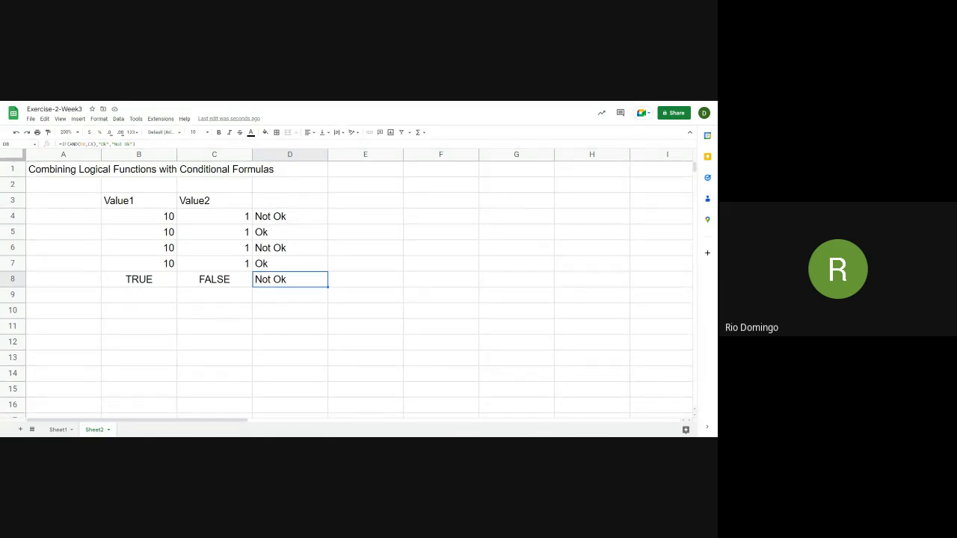
{"action": "left_click", "coordinate": [135, 144]}
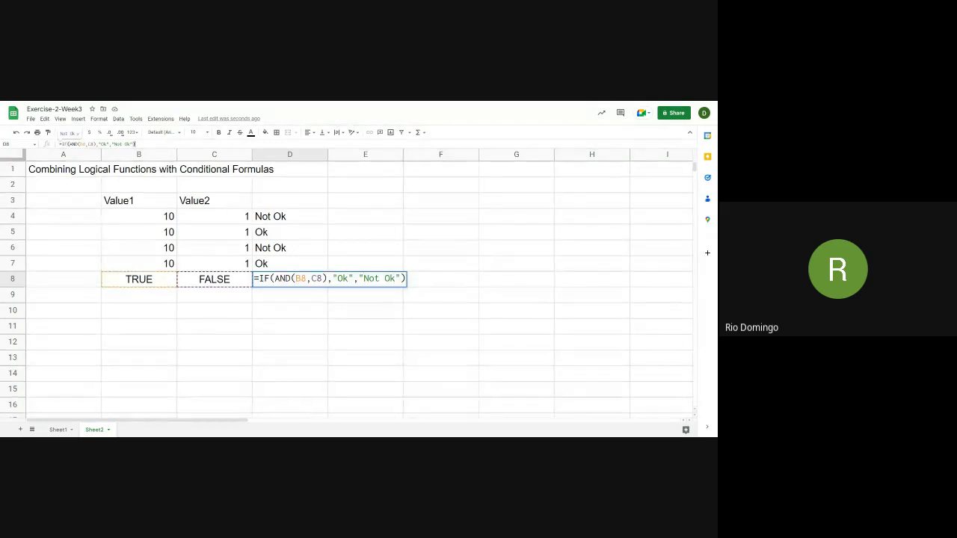
{"action": "key", "text": "Return"}
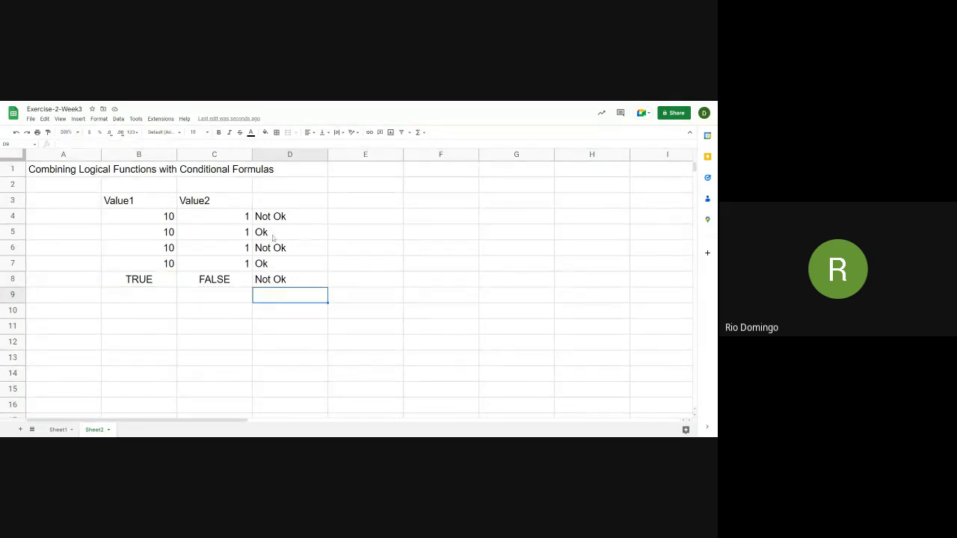
Review the IF formulas in D5 and D6, comparing the OR test using >= operators with the AND test using GTE functions
{"action": "left_click", "coordinate": [273, 236]}
{"action": "key", "text": "Return"}
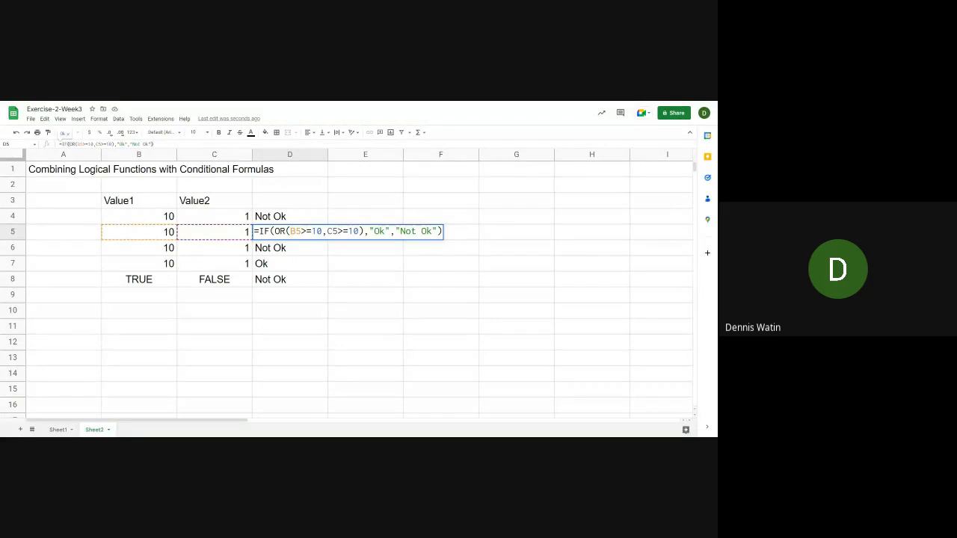
{"action": "key", "text": "Return"}
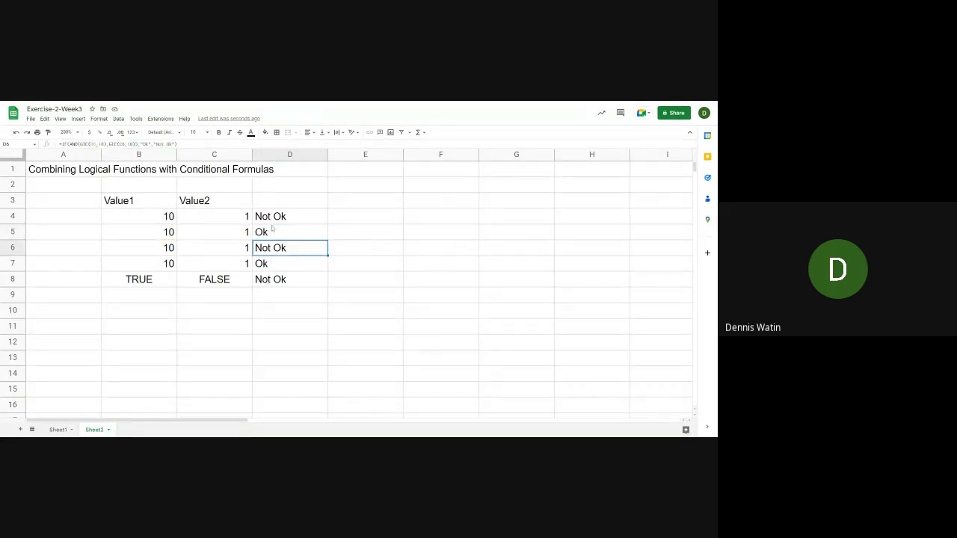
{"action": "key", "text": "F2"}
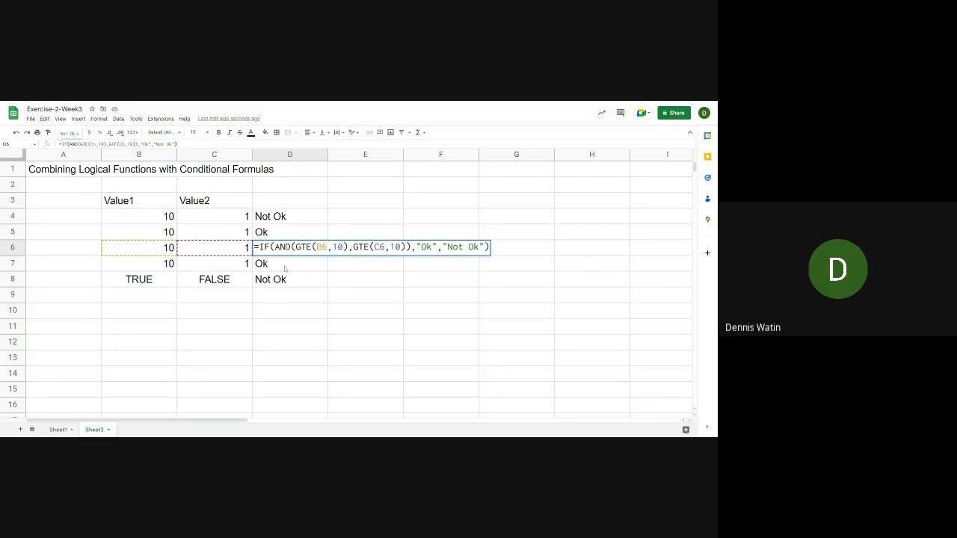
{"action": "key", "text": "Return"}
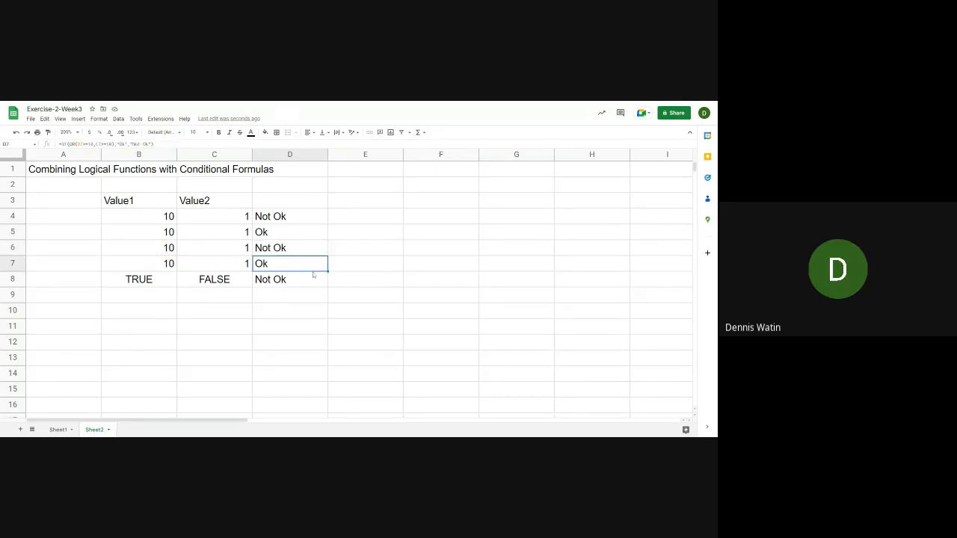
{"action": "key", "text": "Up"}
{"action": "key", "text": "Up"}
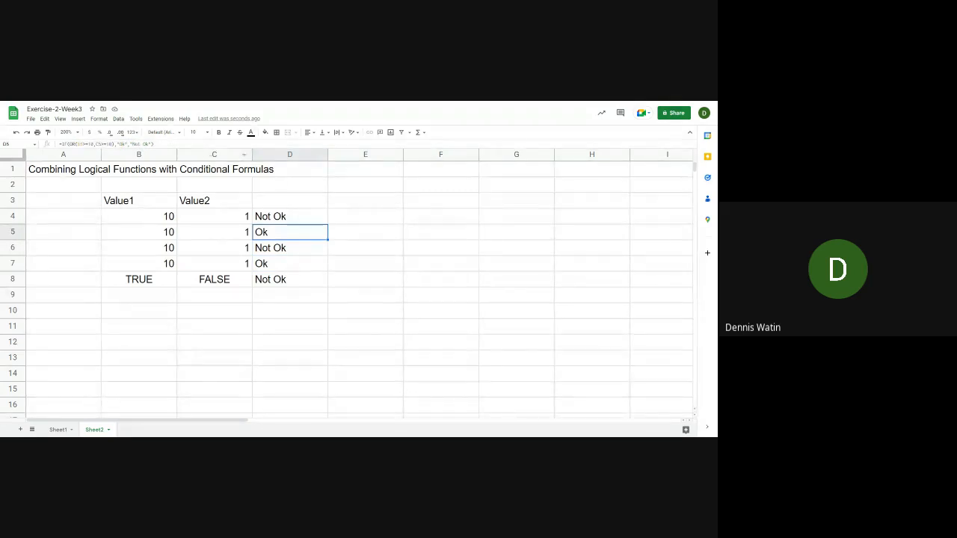
{"action": "double_click", "coordinate": [323, 237]}
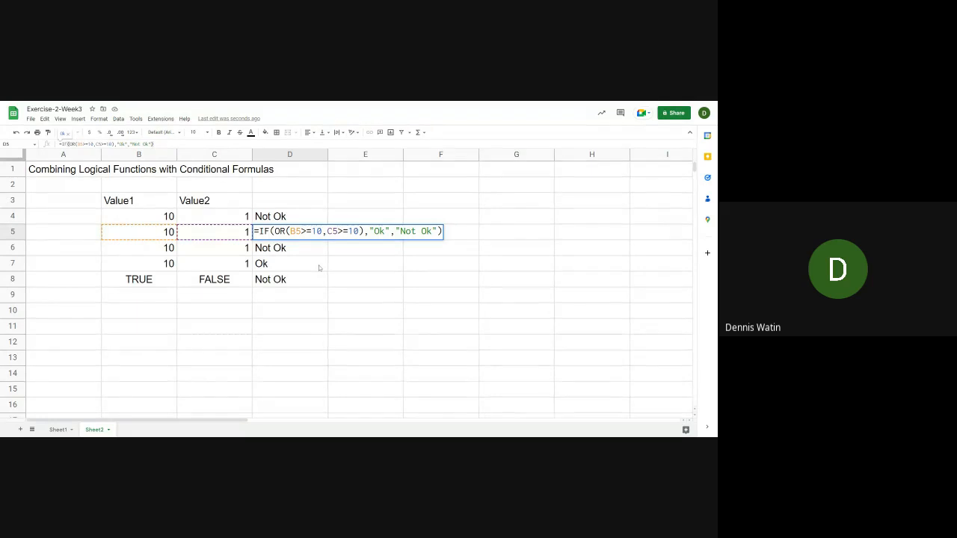
{"action": "key", "text": "Return"}
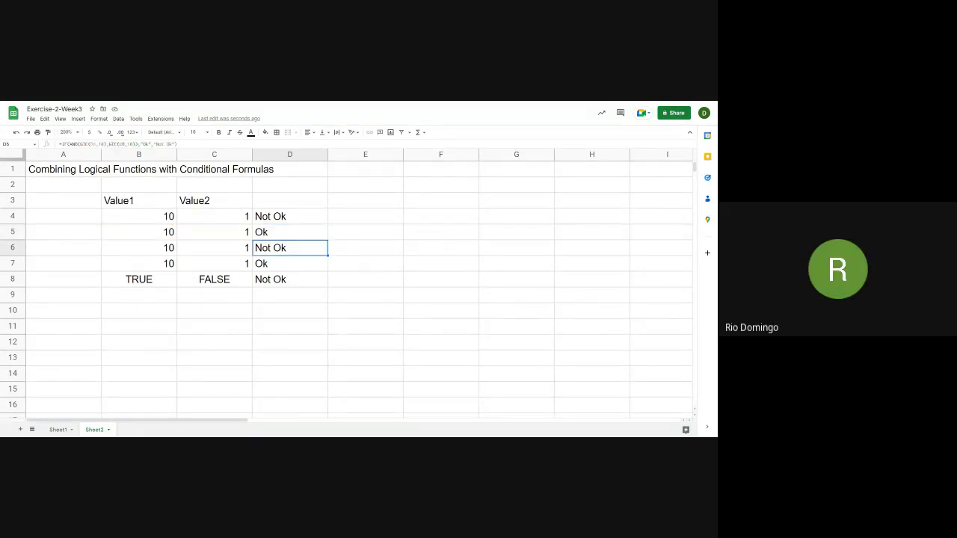